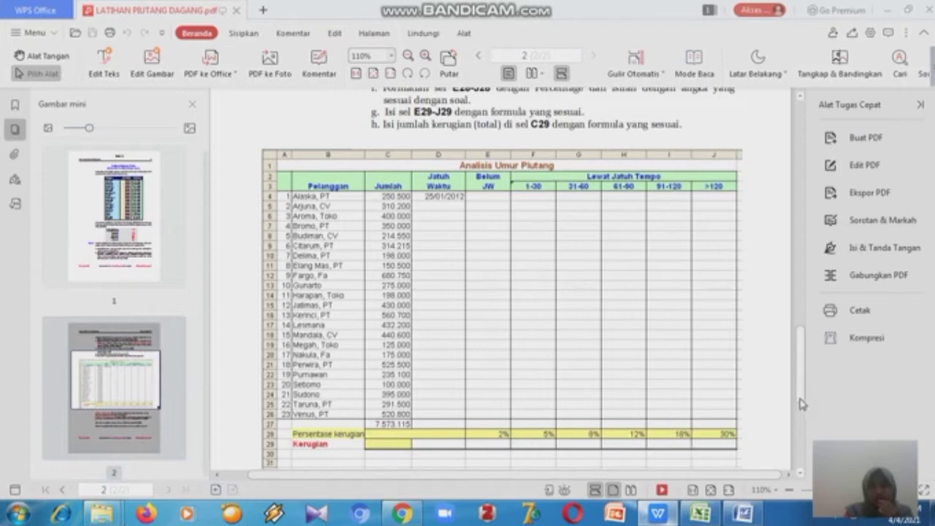
- Scroll through the exercise PDF to review the Analisis Umur Piutang table layout and instructions
{"action": "left_click_drag", "start_coordinate": [801, 397], "coordinate": [800, 395]}
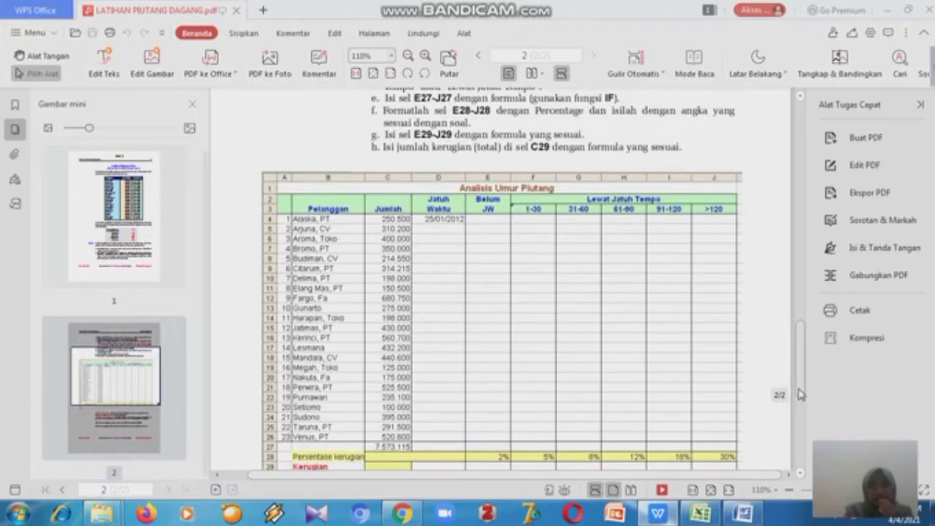
{"action": "mouse_move", "coordinate": [801, 394]}
{"action": "left_mouse_down"}
{"action": "mouse_move", "coordinate": [800, 404]}
{"action": "mouse_move", "coordinate": [800, 389]}
{"action": "left_mouse_up"}
{"action": "scroll", "coordinate": [801, 394], "scroll_direction": "down", "scroll_amount": 3}
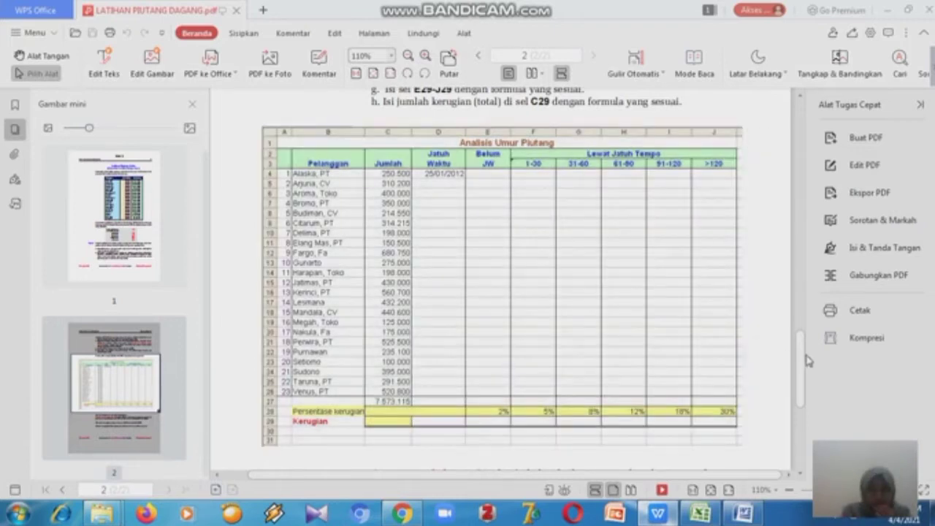
{"action": "left_click_drag", "start_coordinate": [799, 366], "coordinate": [800, 401]}
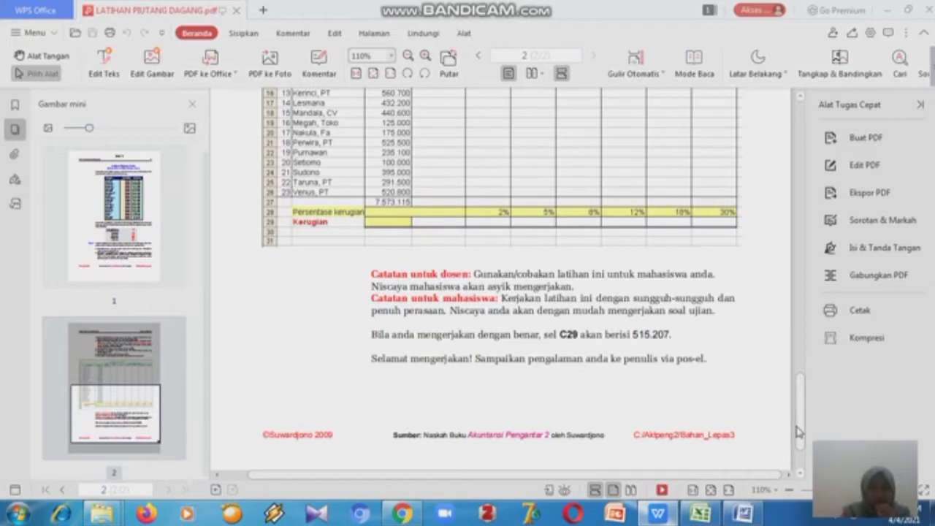
{"action": "left_click_drag", "start_coordinate": [798, 433], "coordinate": [800, 413]}
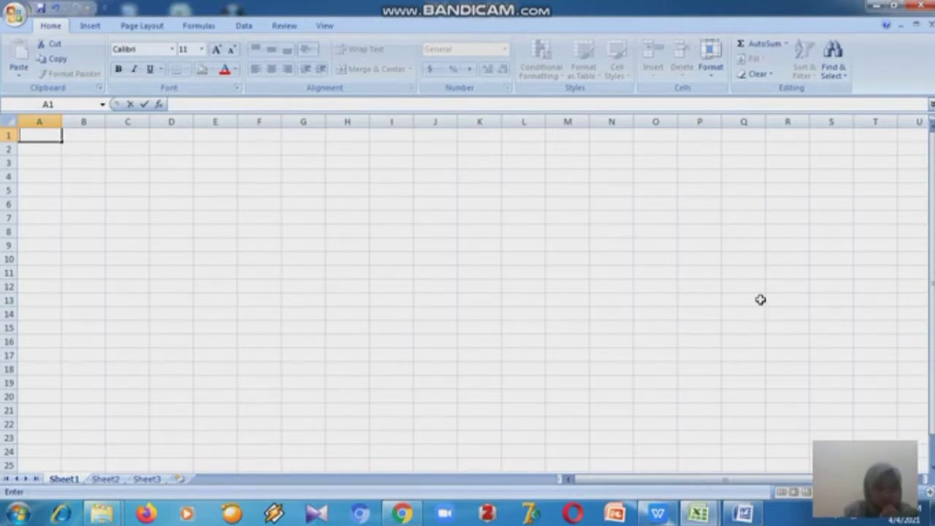
- Enter the title Analisis Umur Piutang in cell A1 of a blank worksheet
{"action": "type", "text": "Analisis"}
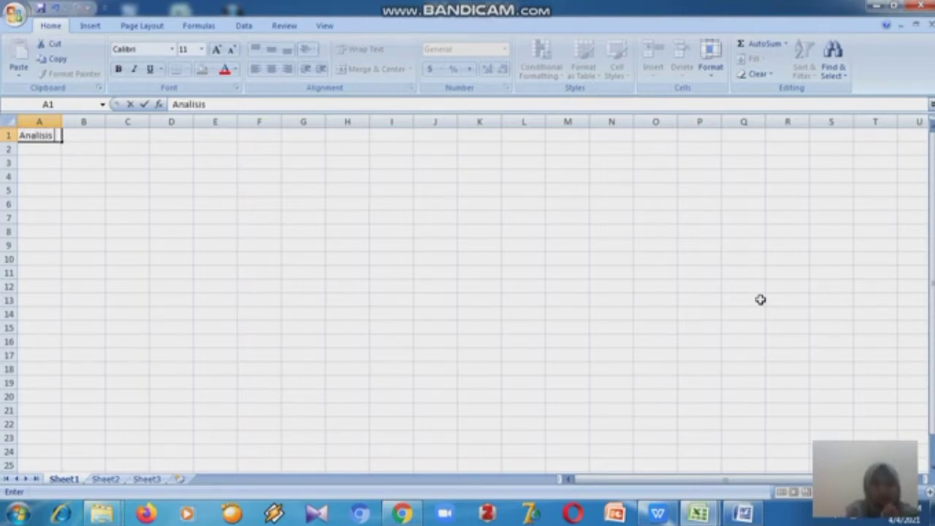
{"action": "type", "text": " Umur"}
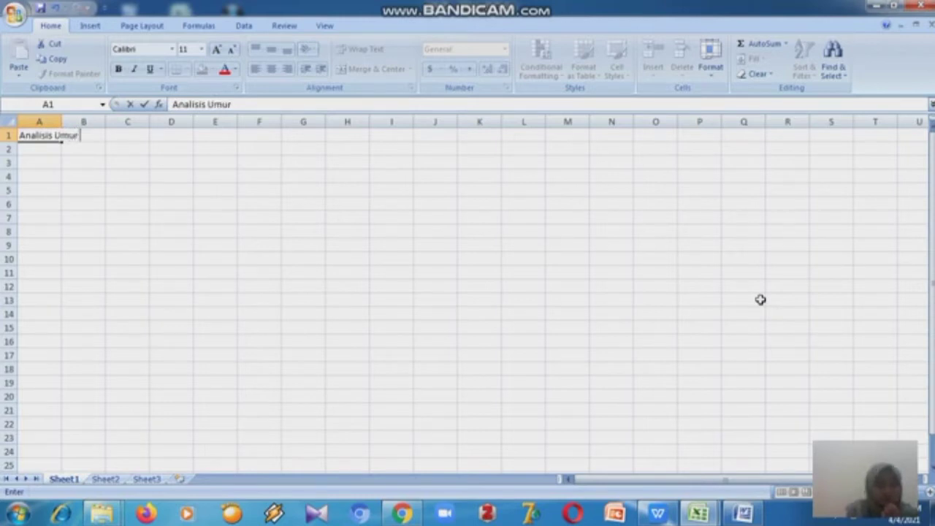
{"action": "type", "text": " P"}
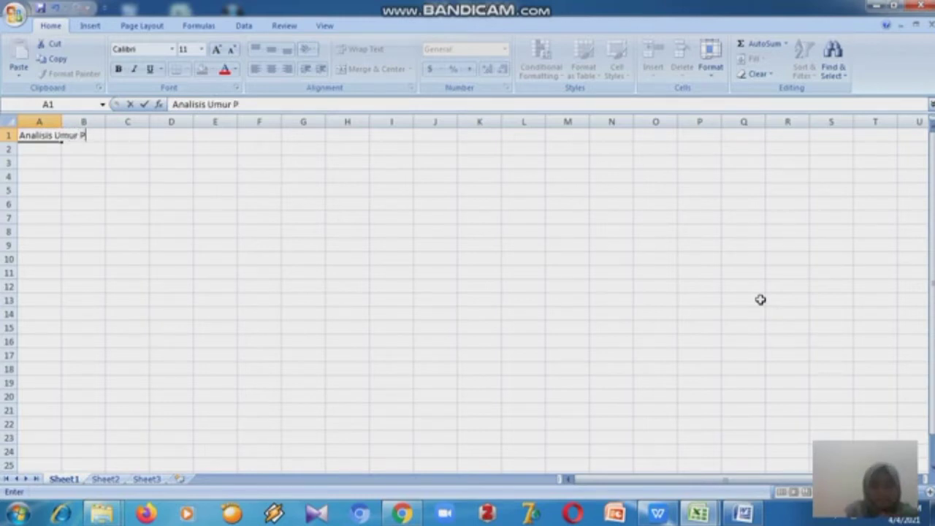
{"action": "type", "text": "iutang"}
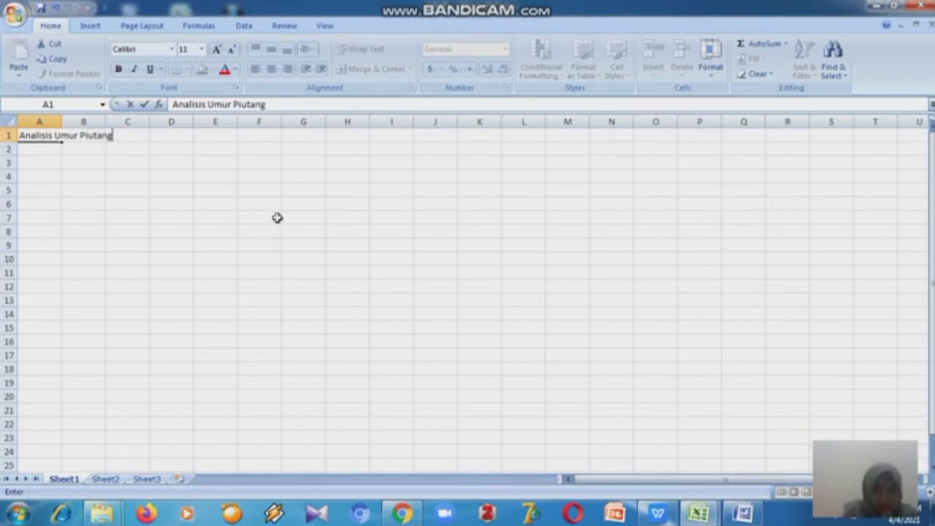
{"action": "left_click", "coordinate": [47, 121]}
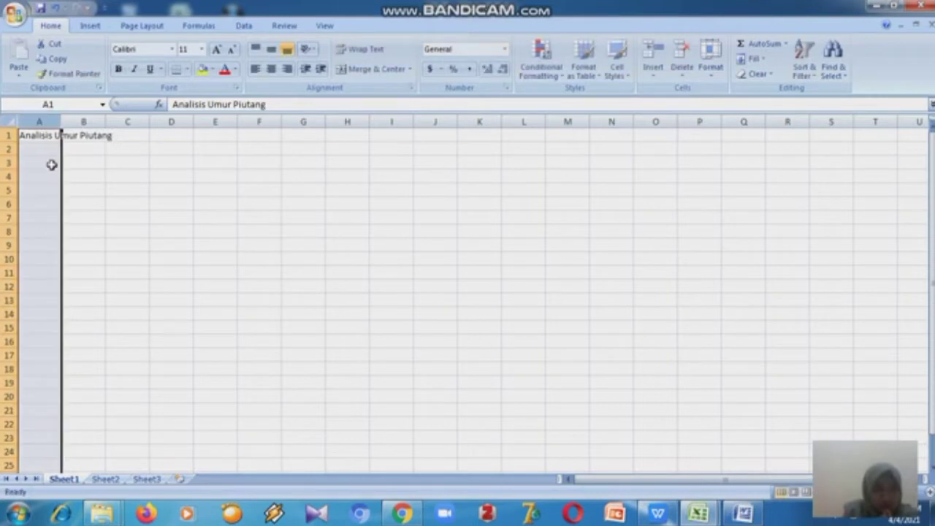
- Enter the column headers No, Pelanggan and Jumlah in cells A2 to C2
{"action": "left_click", "coordinate": [51, 150]}
{"action": "type", "text": "No"}
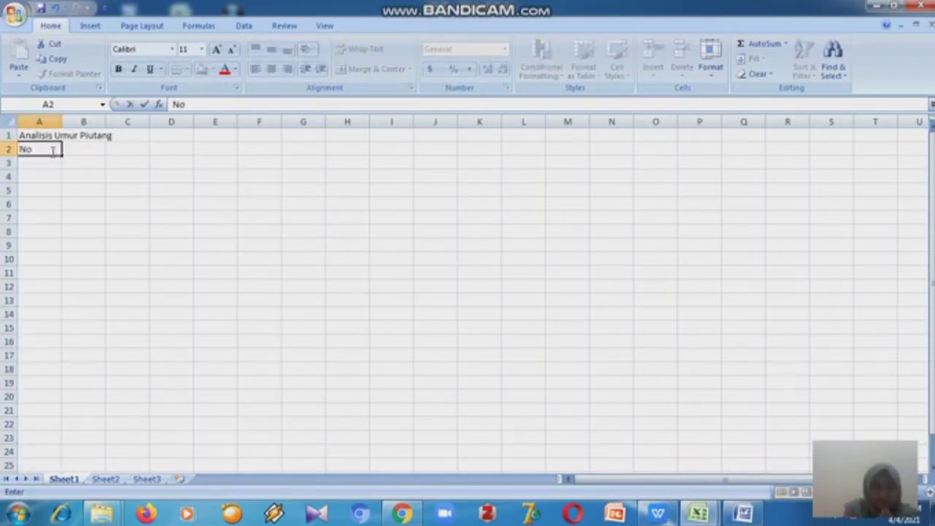
{"action": "key", "text": "Tab"}
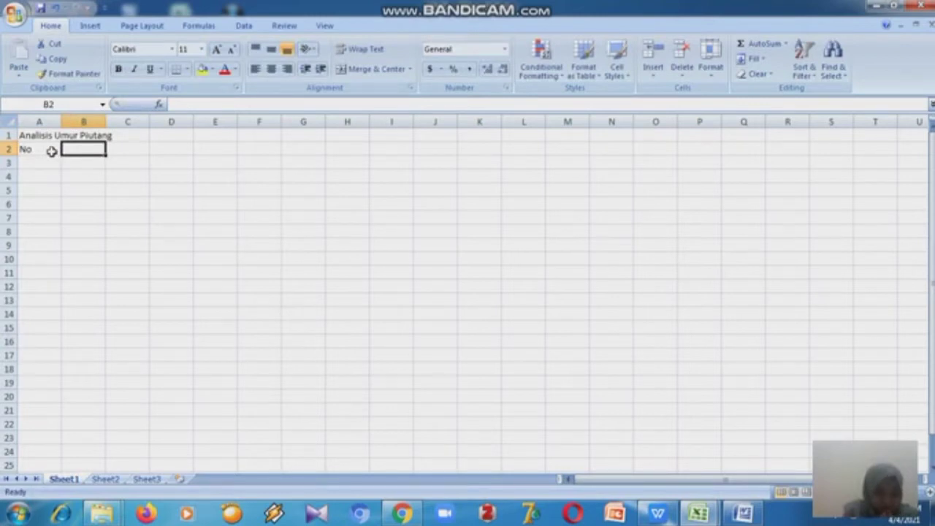
{"action": "type", "text": "Pe"}
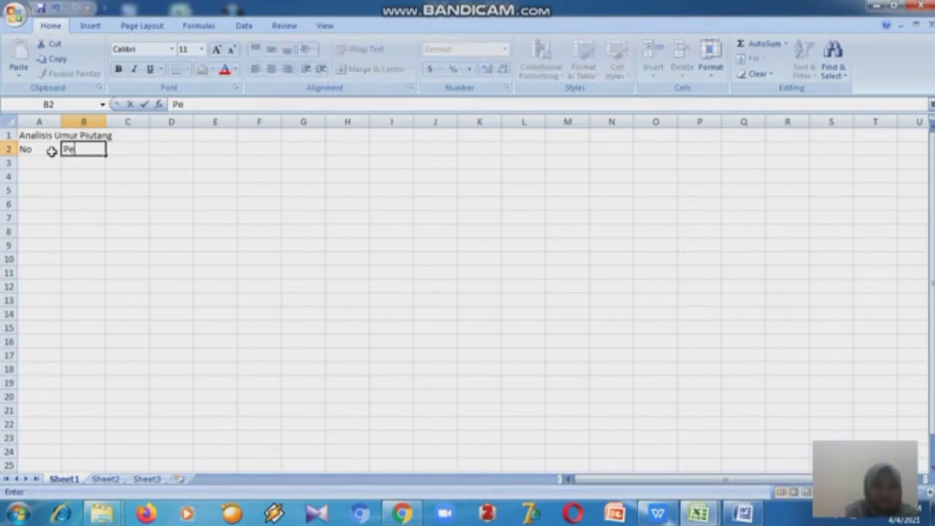
{"action": "type", "text": "langgan"}
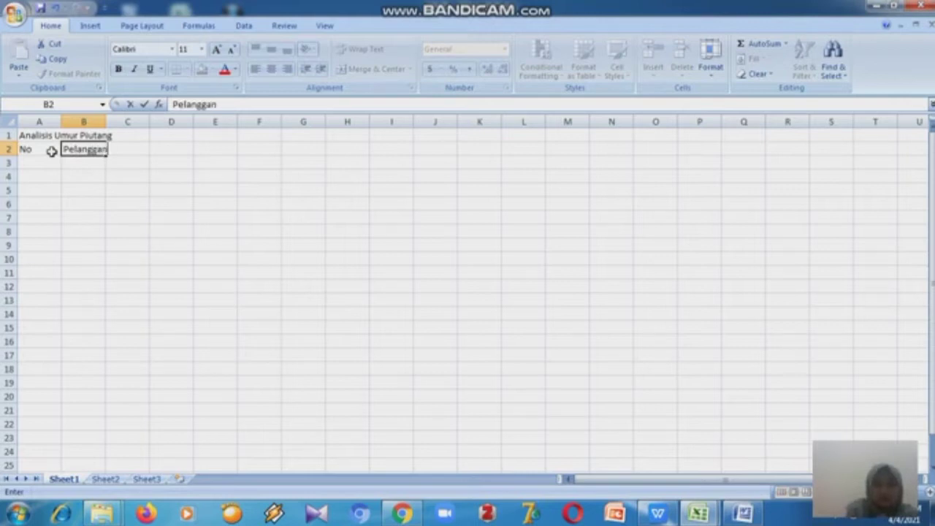
{"action": "key", "text": "Tab"}
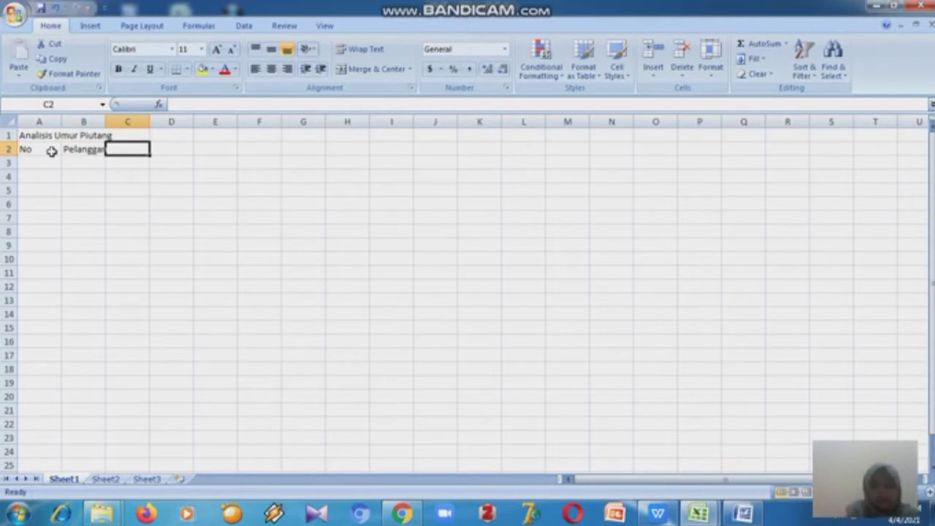
{"action": "type", "text": "Jumla"}
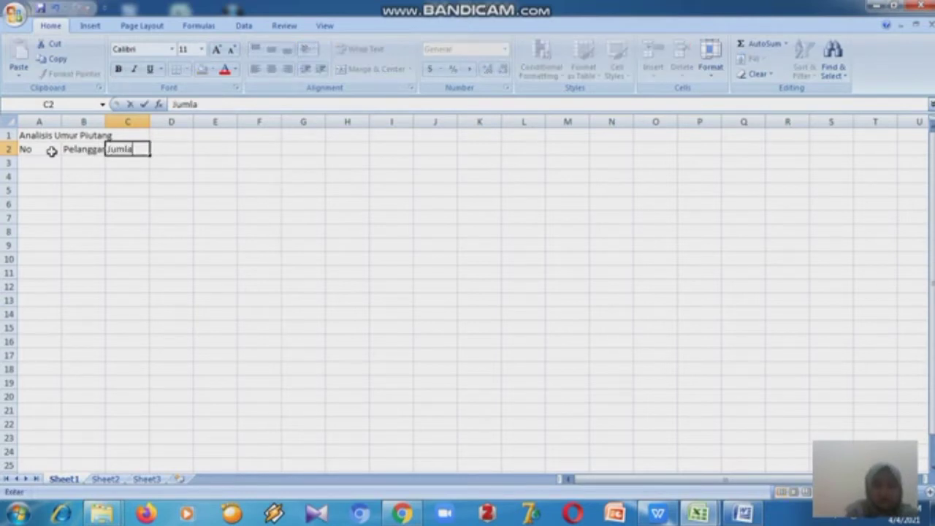
{"action": "type", "text": "h"}
{"action": "key", "text": "Tab"}
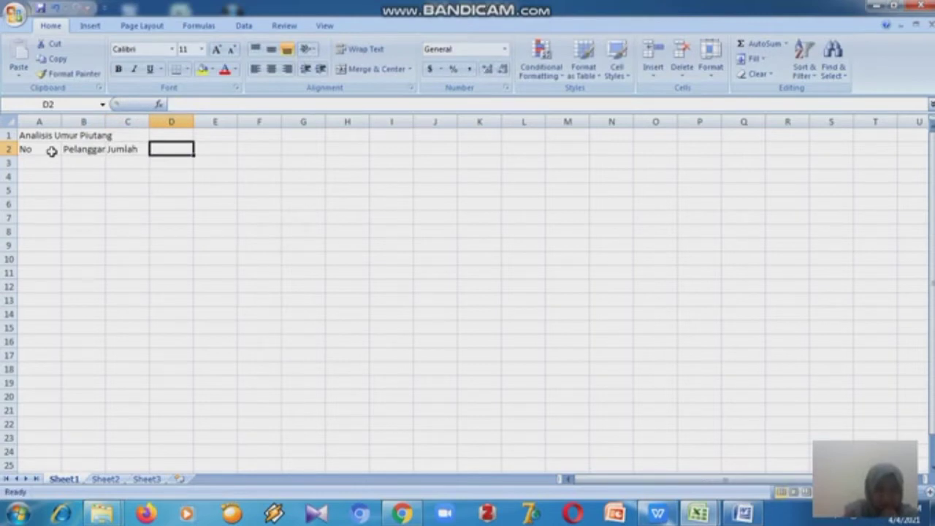
- Enter the headers Jatuh Waktu and Belum JW in cells D2 and E2
{"action": "type", "text": "Jat"}
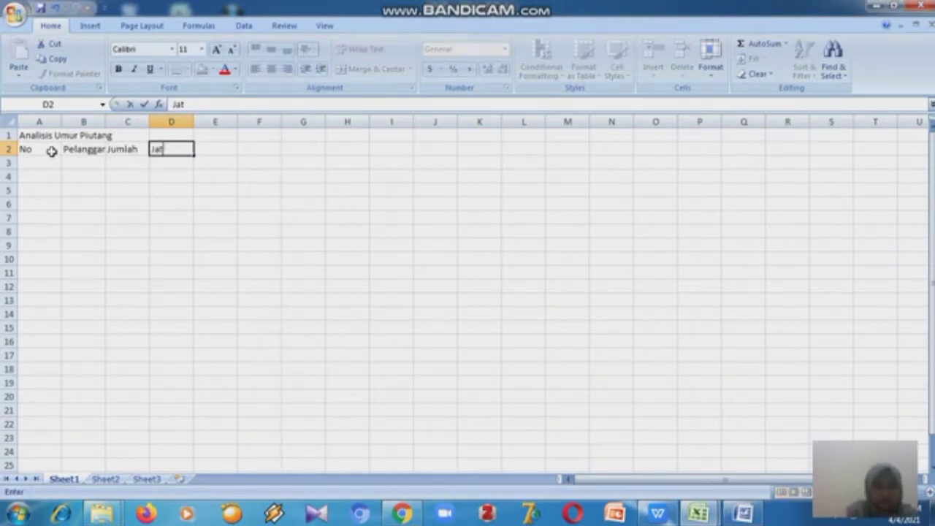
{"action": "type", "text": "uh Waktu"}
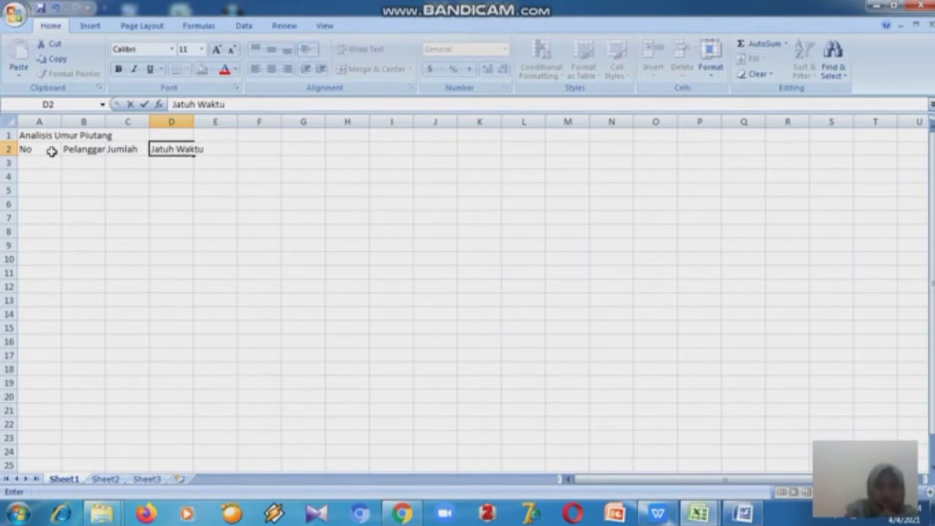
{"action": "key", "text": "Tab"}
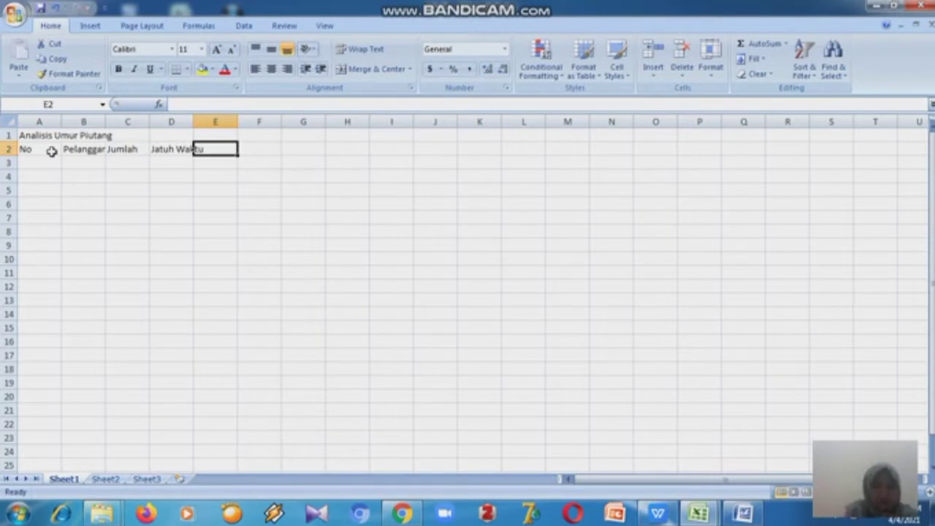
{"action": "type", "text": "Bel"}
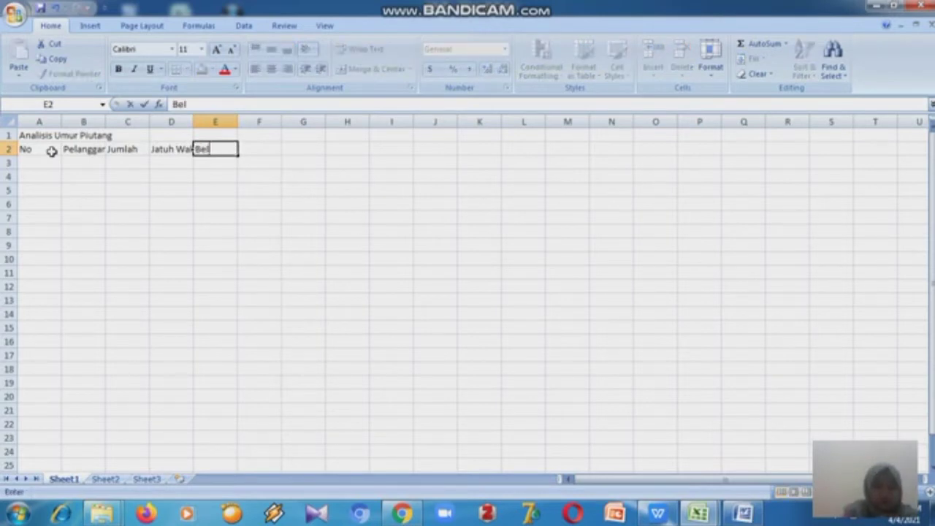
{"action": "type", "text": "um JW"}
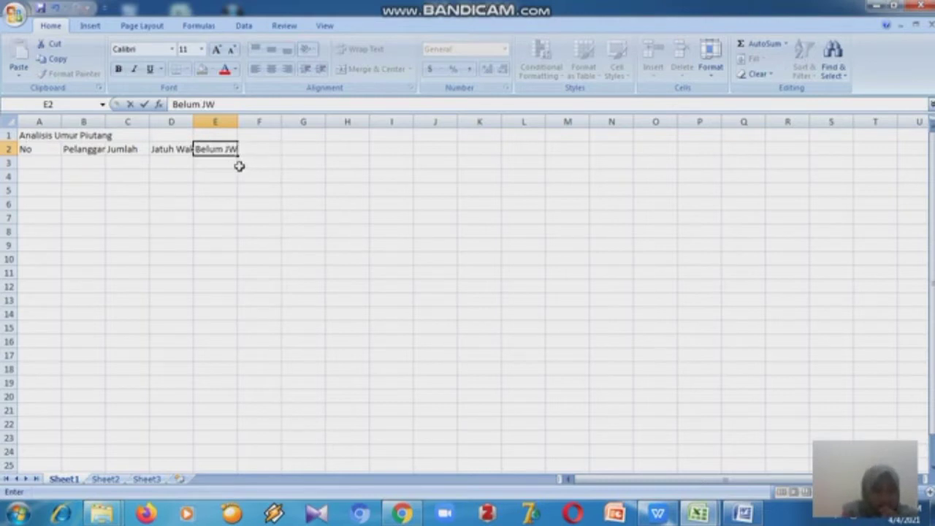
- Enter the header Lewat Jatuh Tempo in cell F2
{"action": "left_click", "coordinate": [254, 124]}
{"action": "left_click", "coordinate": [252, 148]}
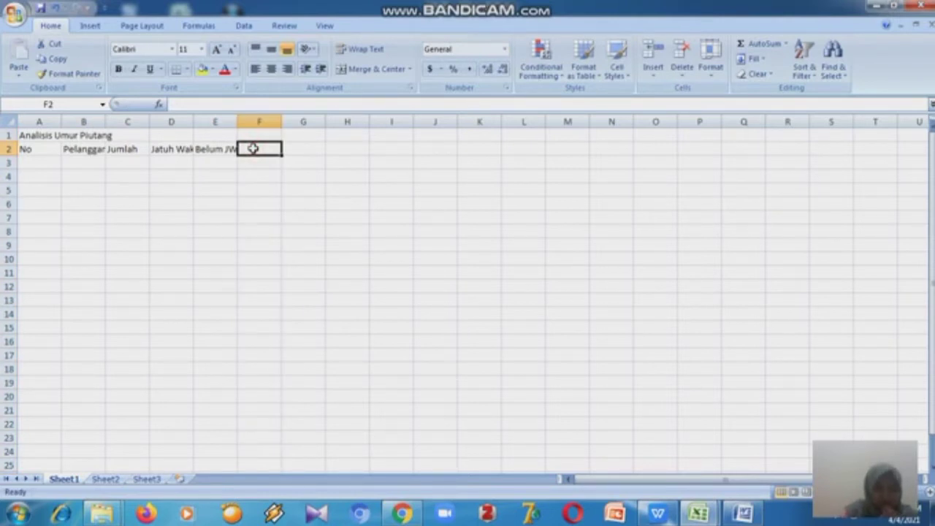
{"action": "type", "text": "L"}
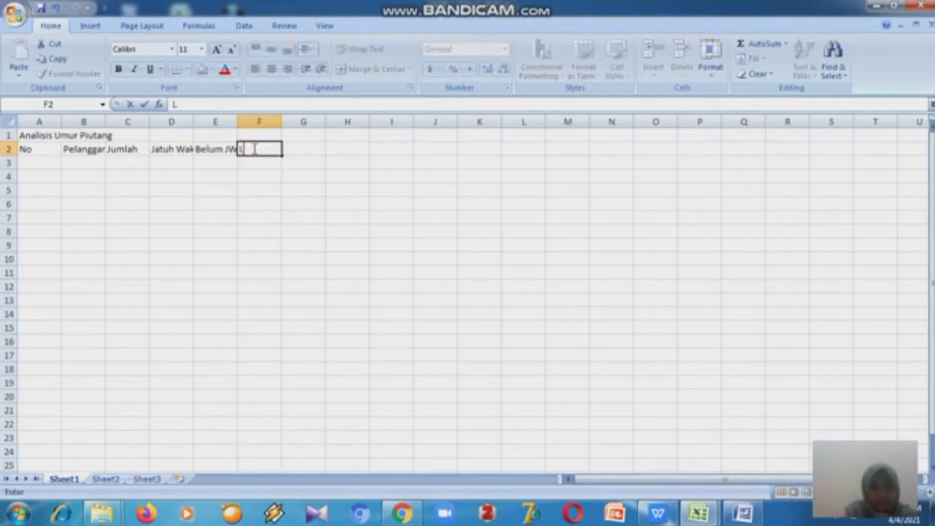
{"action": "type", "text": "ewat"}
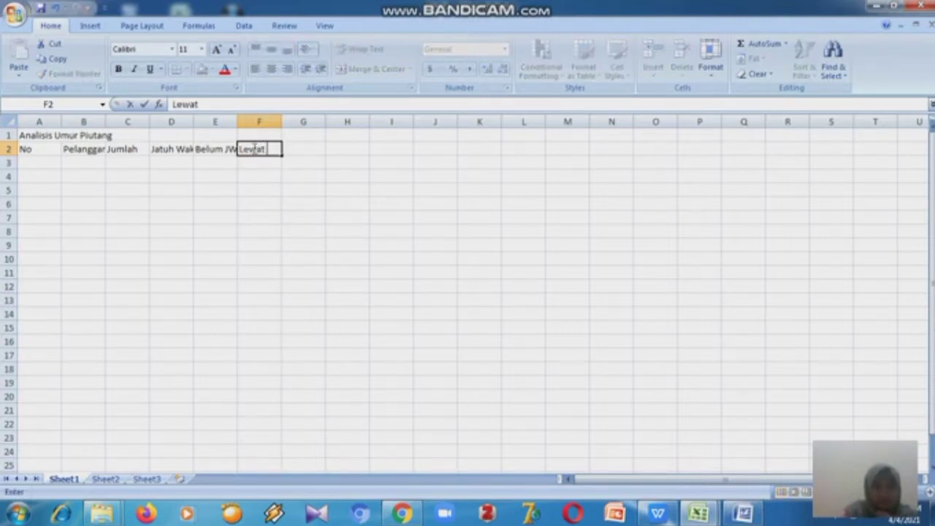
{"action": "type", "text": " Jatuh Te"}
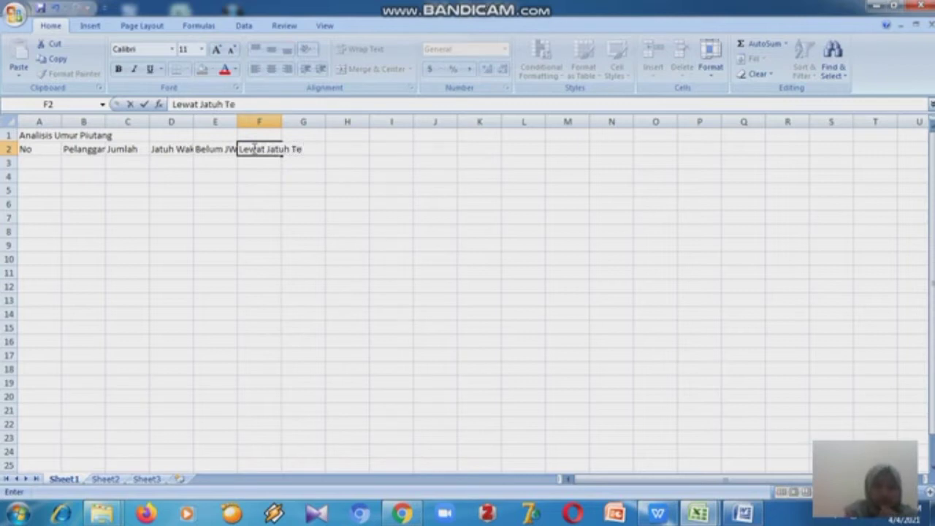
{"action": "type", "text": "mpo"}
{"action": "key", "text": "Return"}
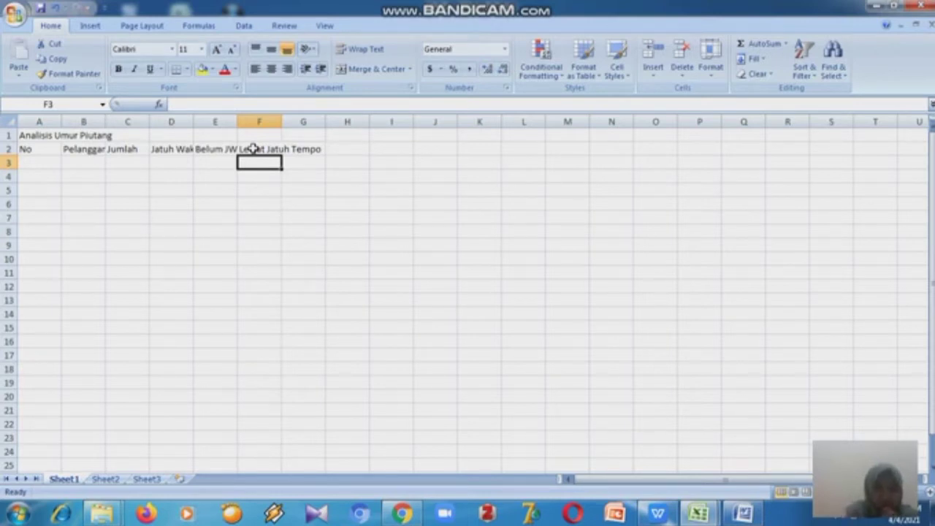
- Enter the overdue period sub-headers 1-30 hari, 31-60 hari and 61-90 hari in cells F3 to H3
{"action": "type", "text": "1-"}
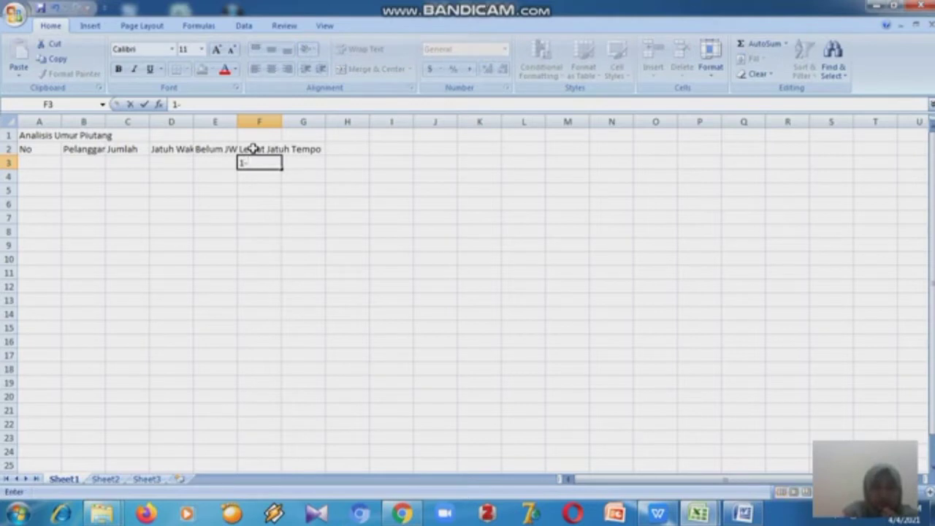
{"action": "type", "text": "30 ha"}
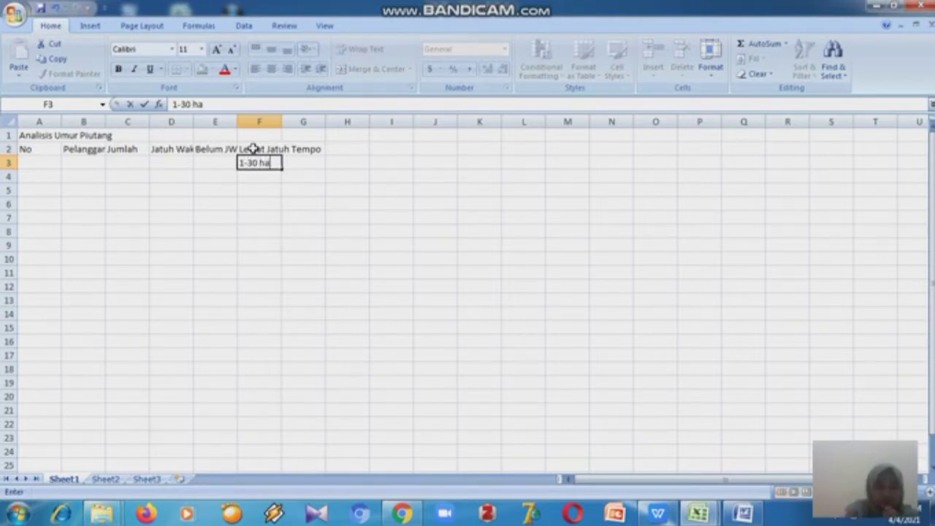
{"action": "type", "text": "ri"}
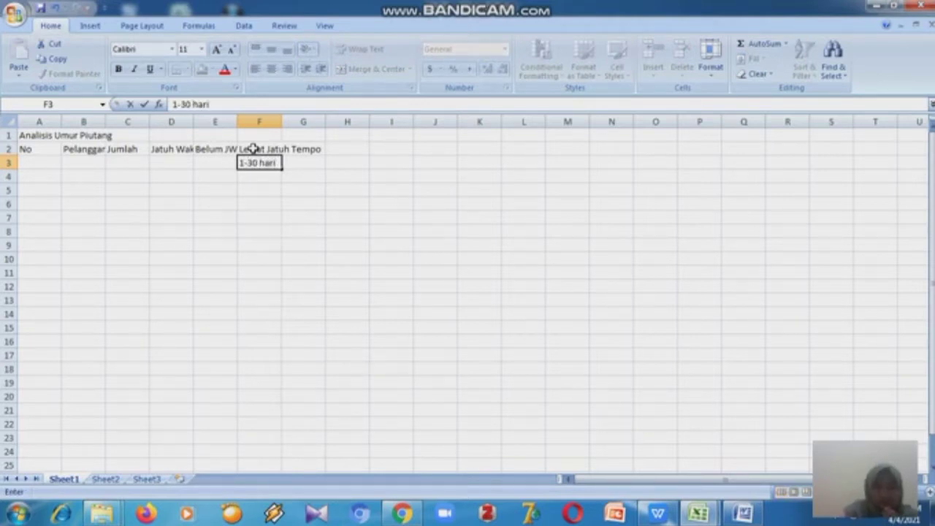
{"action": "key", "text": "Tab"}
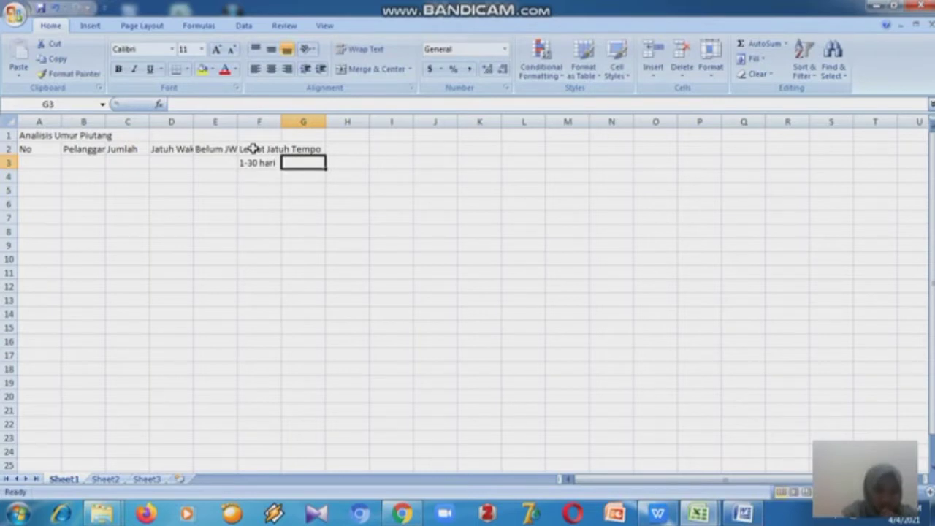
{"action": "type", "text": "31"}
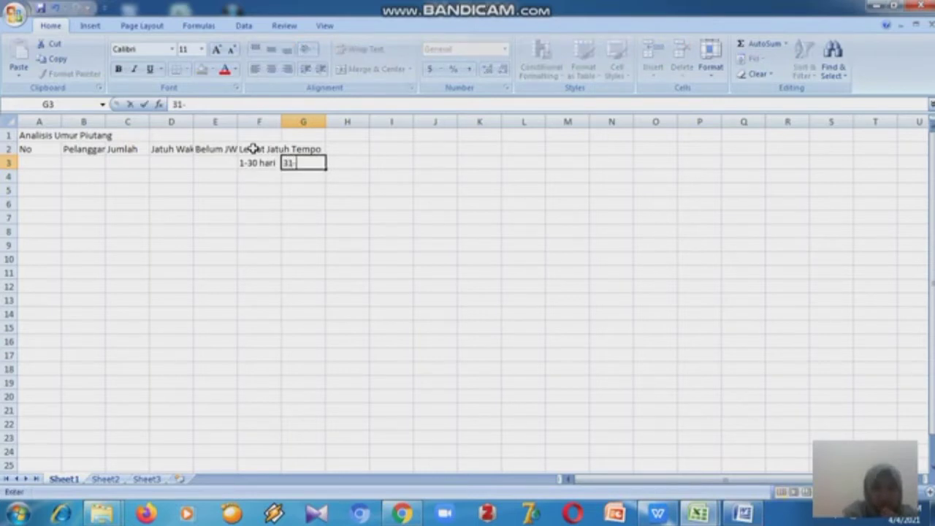
{"action": "type", "text": "-60"}
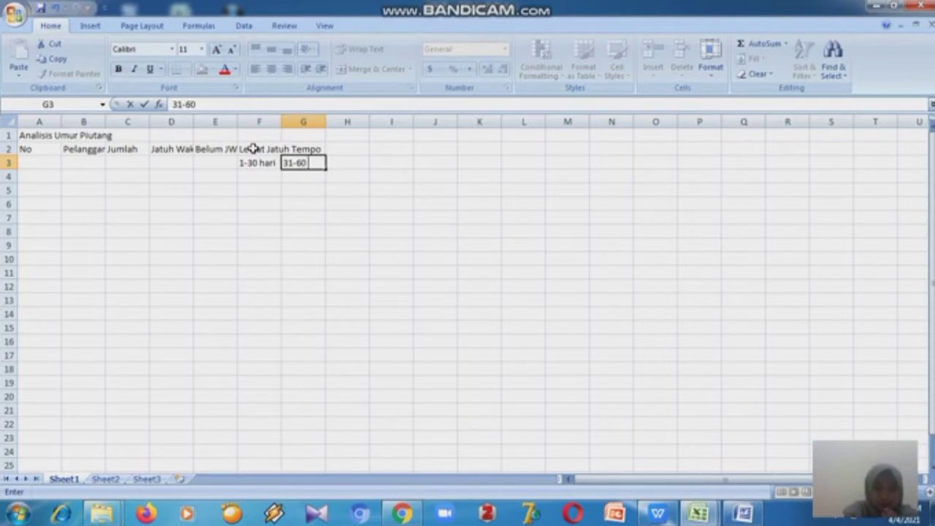
{"action": "type", "text": " hari"}
{"action": "key", "text": "Tab"}
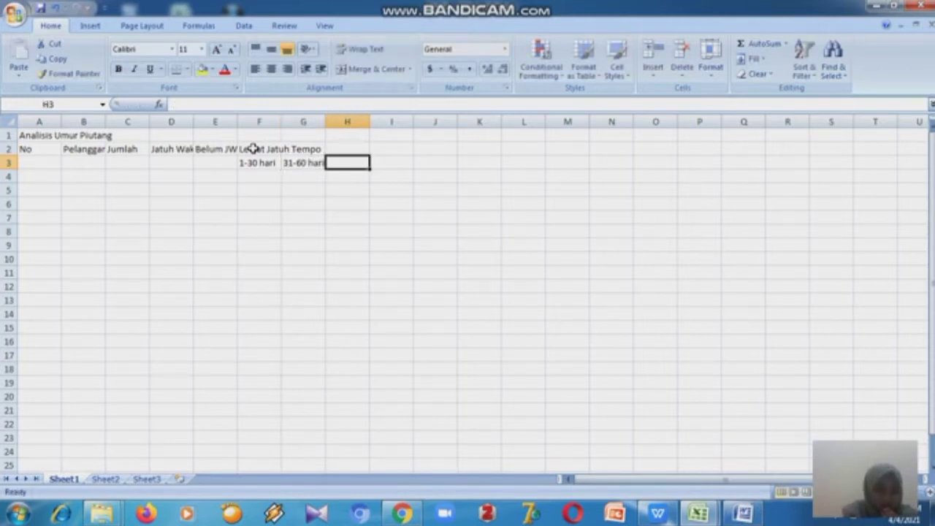
{"action": "type", "text": "61"}
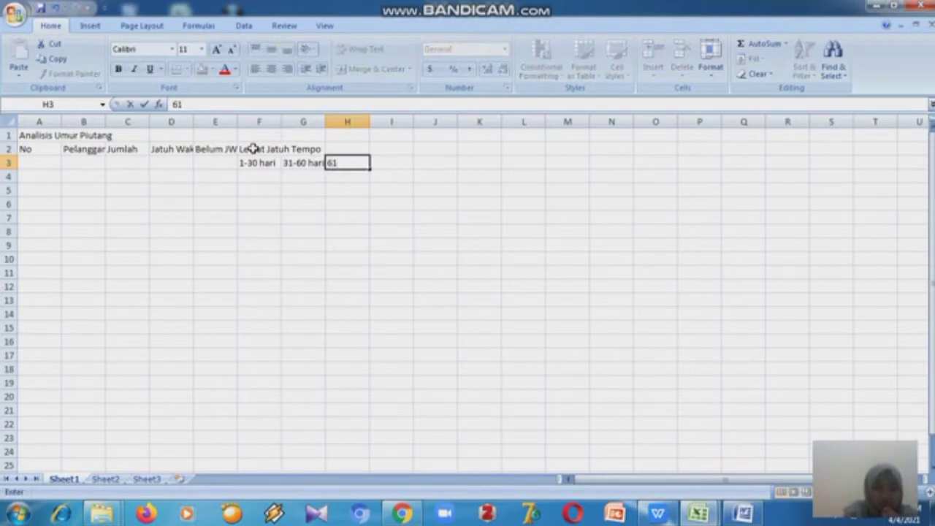
{"action": "type", "text": "-90 hari"}
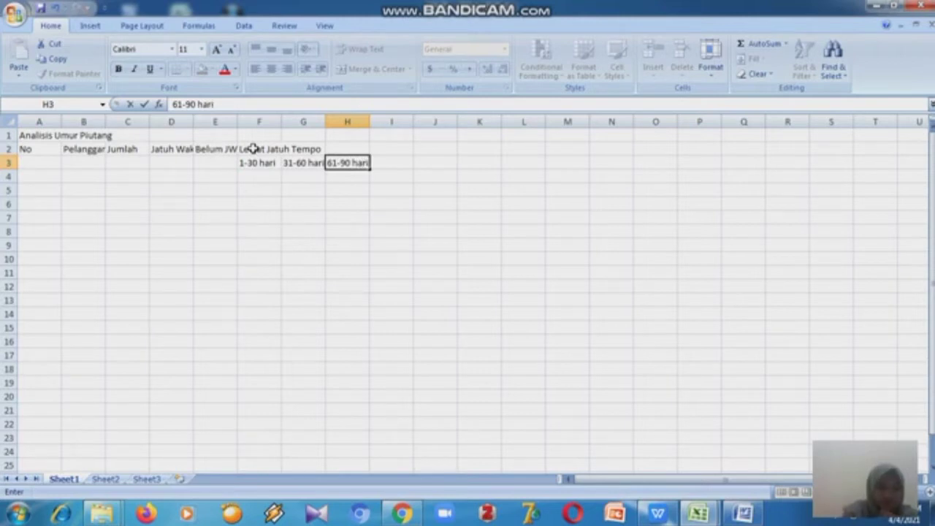
- Enter the remaining overdue sub-headers 91-120 hari and >120 hari in cells I3 and J3
{"action": "key", "text": "Tab"}
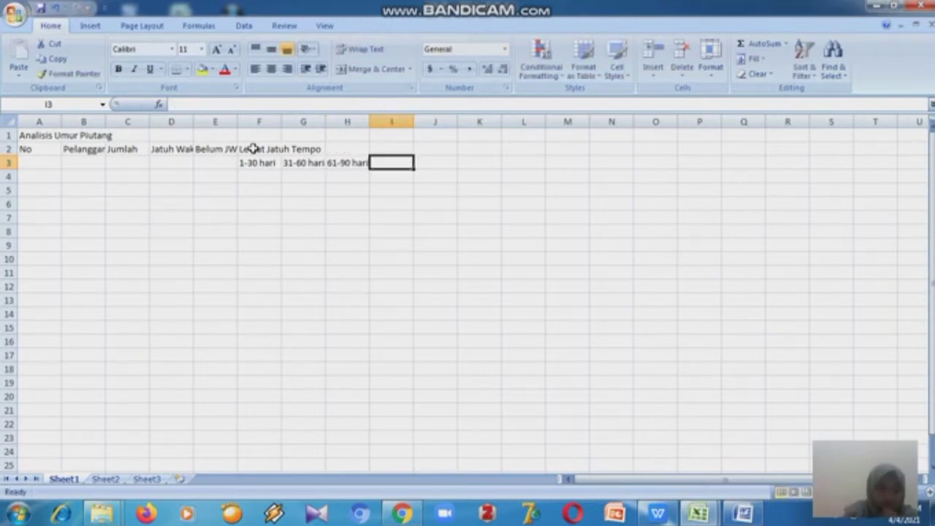
{"action": "type", "text": "91"}
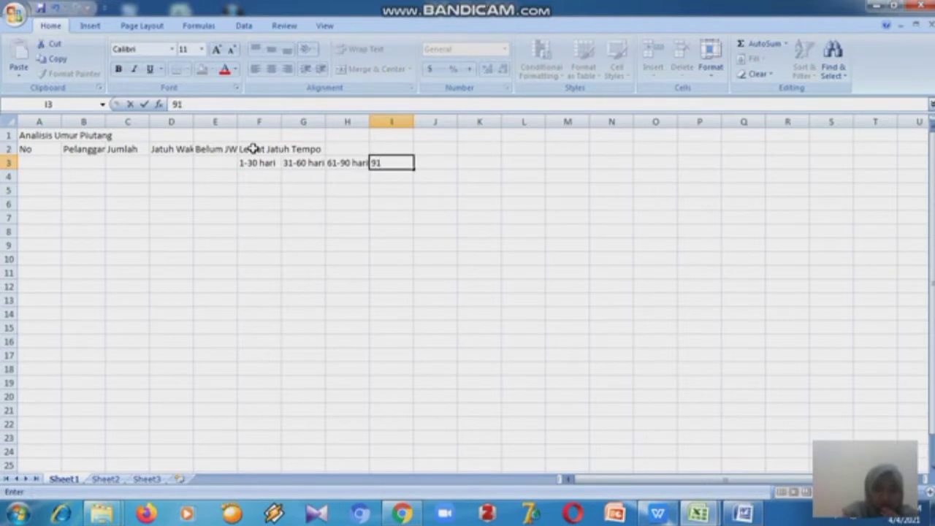
{"action": "type", "text": "-120 hari"}
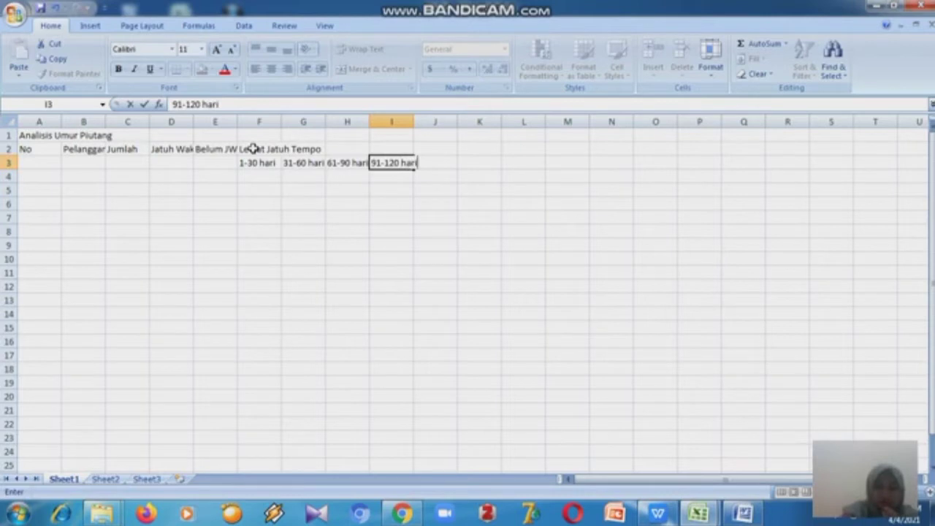
{"action": "key", "text": "Tab"}
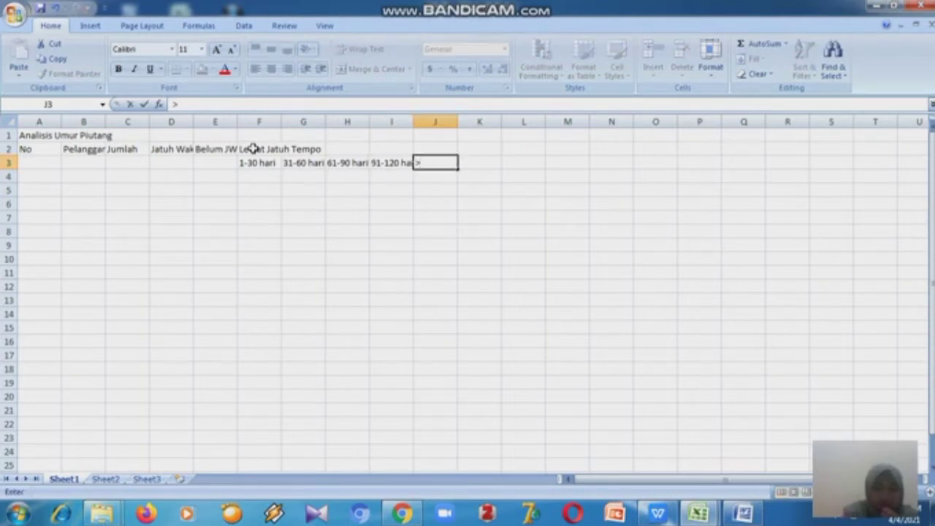
{"action": "type", "text": "120 hari"}
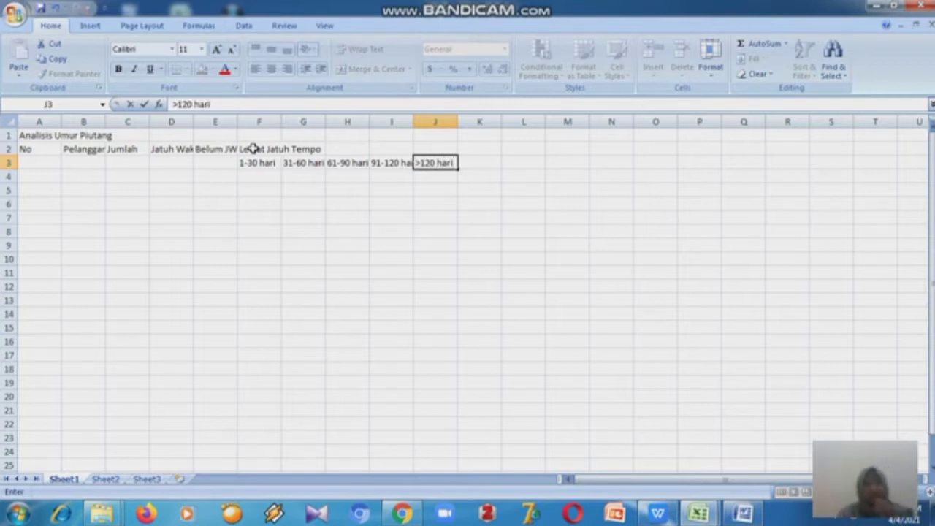
{"action": "left_click", "coordinate": [176, 202]}
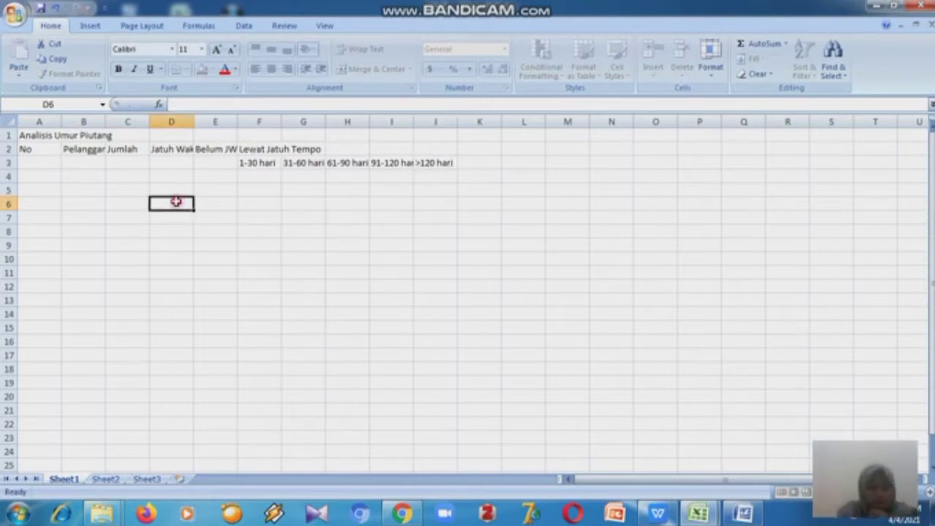
- Widen the table's columns so the header labels fit fully
{"action": "left_click", "coordinate": [46, 131]}
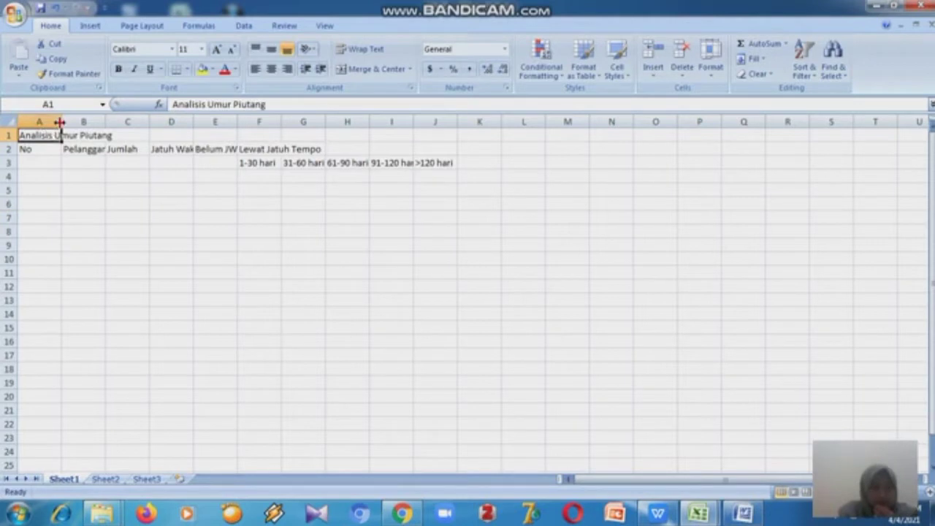
{"action": "left_click_drag", "start_coordinate": [62, 122], "coordinate": [388, 124]}
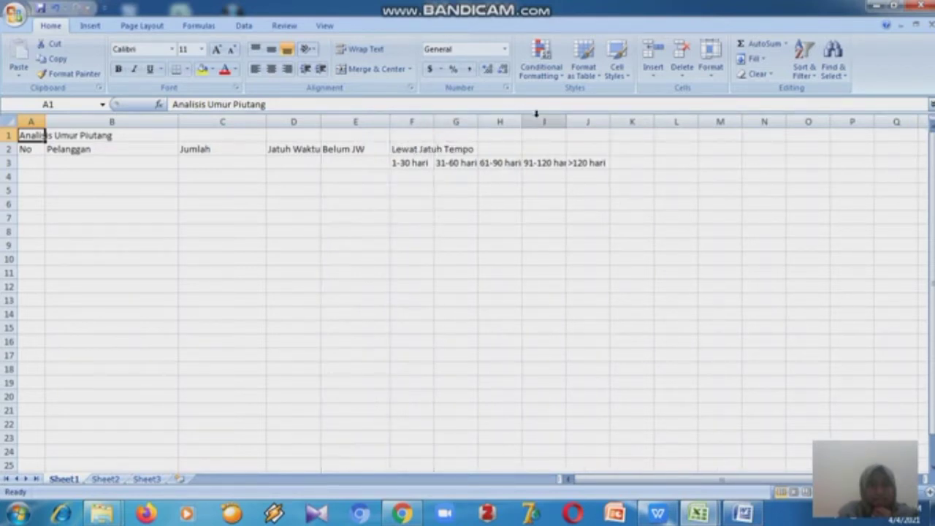
{"action": "left_click_drag", "start_coordinate": [567, 119], "coordinate": [576, 119]}
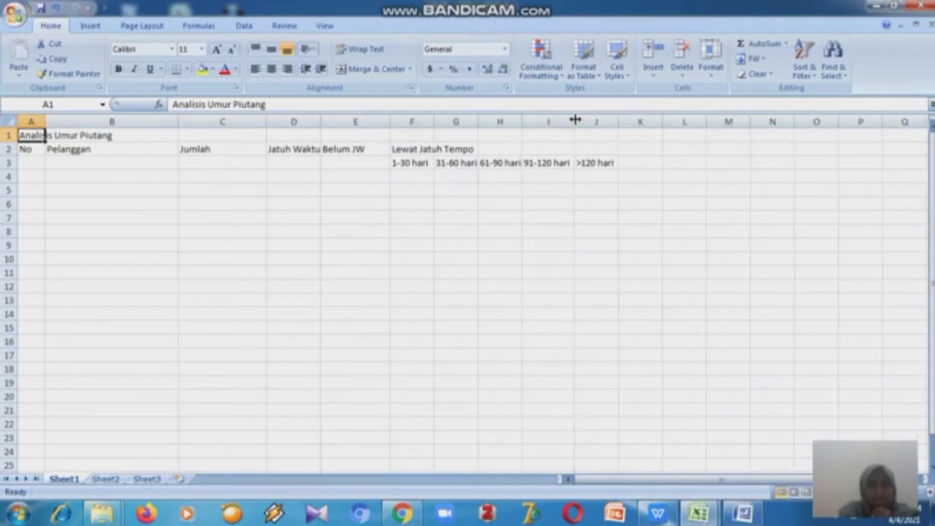
{"action": "left_click_drag", "start_coordinate": [478, 125], "coordinate": [538, 126]}
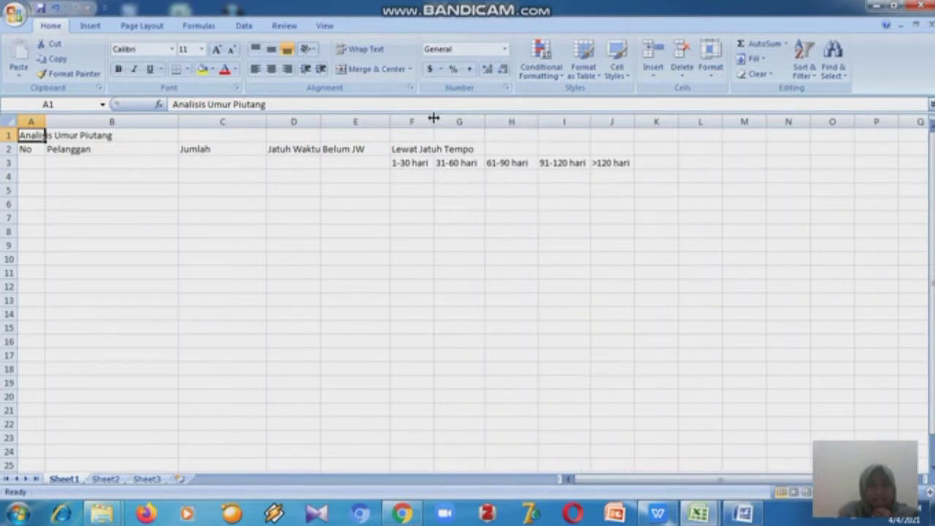
{"action": "left_click_drag", "start_coordinate": [434, 119], "coordinate": [439, 118]}
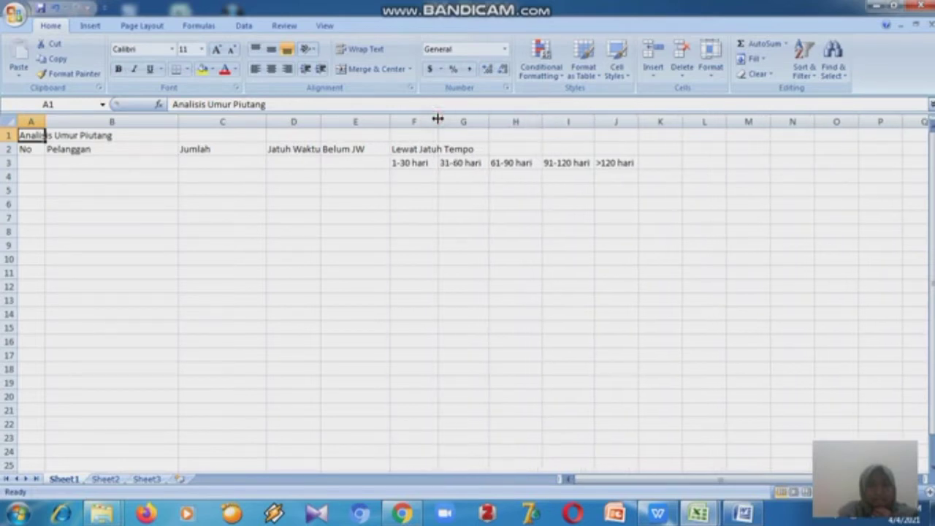
- Merge and center the No, Pelanggan and Jumlah headers across rows 2 and 3 in columns A to C
{"action": "left_click", "coordinate": [24, 149]}
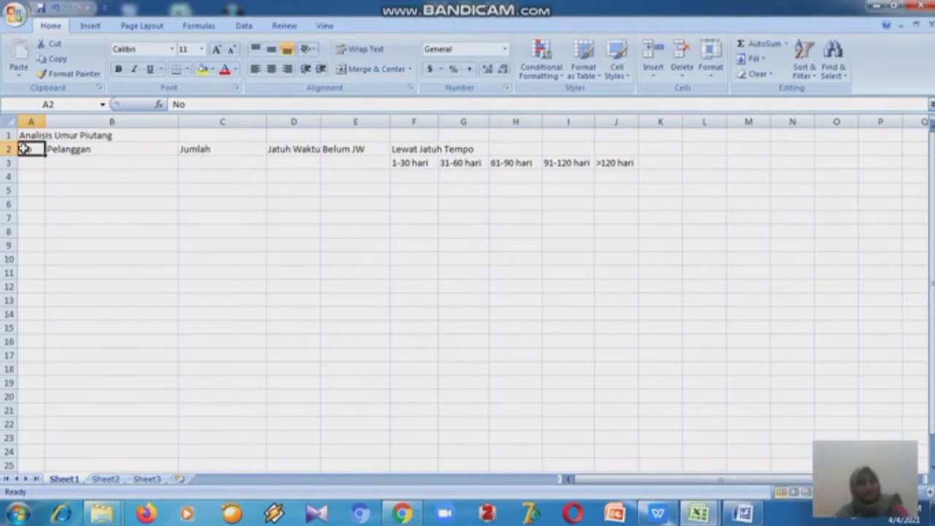
{"action": "mouse_move", "coordinate": [25, 148]}
{"action": "left_mouse_down"}
{"action": "mouse_move", "coordinate": [25, 162]}
{"action": "mouse_move", "coordinate": [25, 150]}
{"action": "left_mouse_up"}
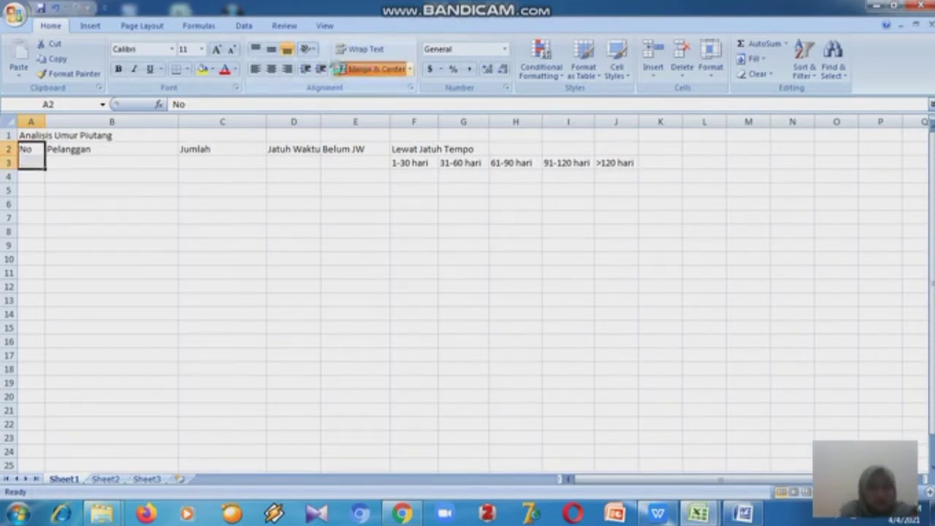
{"action": "left_click", "coordinate": [339, 71]}
{"action": "left_click", "coordinate": [139, 148]}
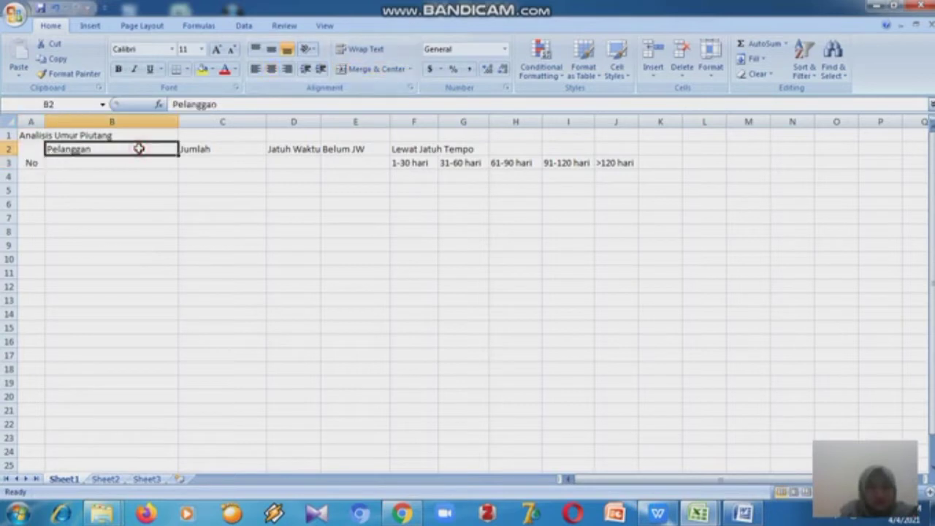
{"action": "left_click_drag", "start_coordinate": [139, 148], "coordinate": [139, 162]}
{"action": "left_click", "coordinate": [358, 67]}
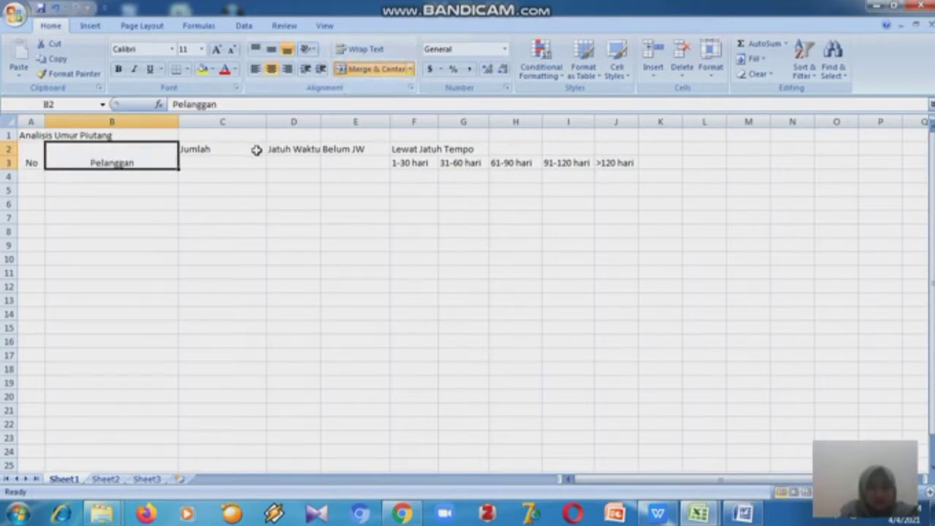
{"action": "left_click_drag", "start_coordinate": [256, 146], "coordinate": [256, 158]}
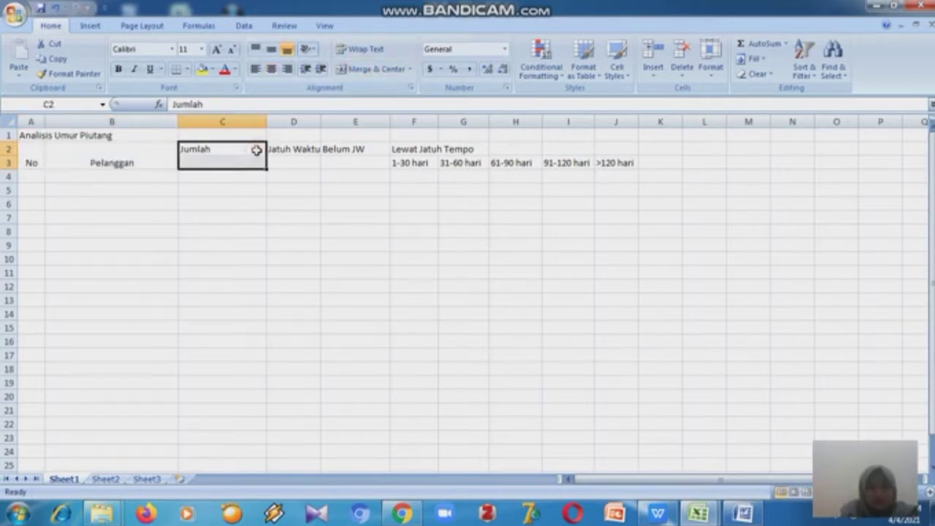
{"action": "left_click", "coordinate": [364, 69]}
- Merge and center the Jatuh Waktu and Belum JW headers across rows 2 and 3 in columns D and E
{"action": "left_click", "coordinate": [289, 148]}
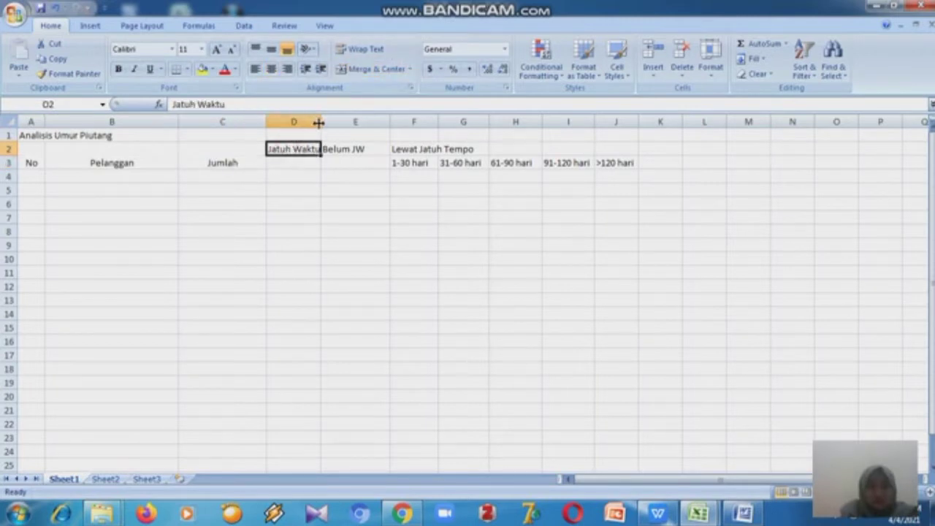
{"action": "left_click_drag", "start_coordinate": [324, 122], "coordinate": [312, 162]}
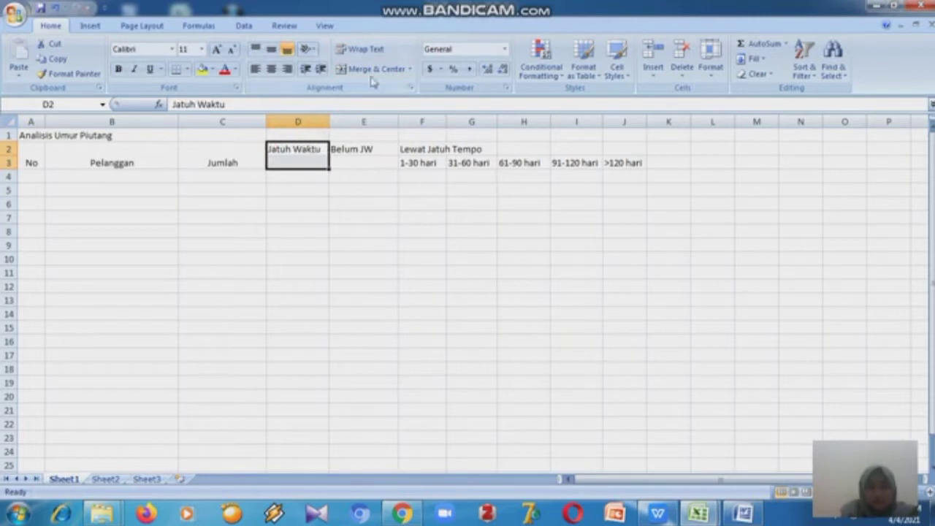
{"action": "left_click", "coordinate": [345, 70]}
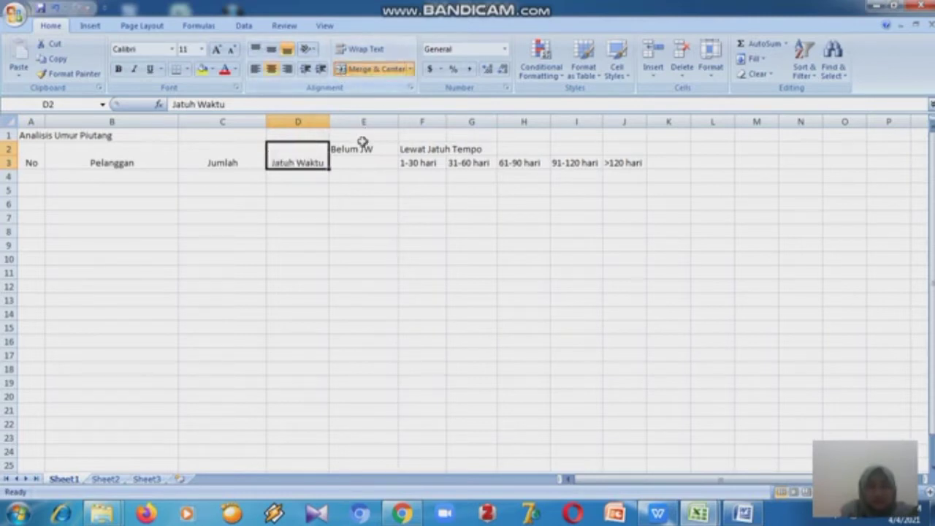
{"action": "left_click_drag", "start_coordinate": [361, 146], "coordinate": [363, 159]}
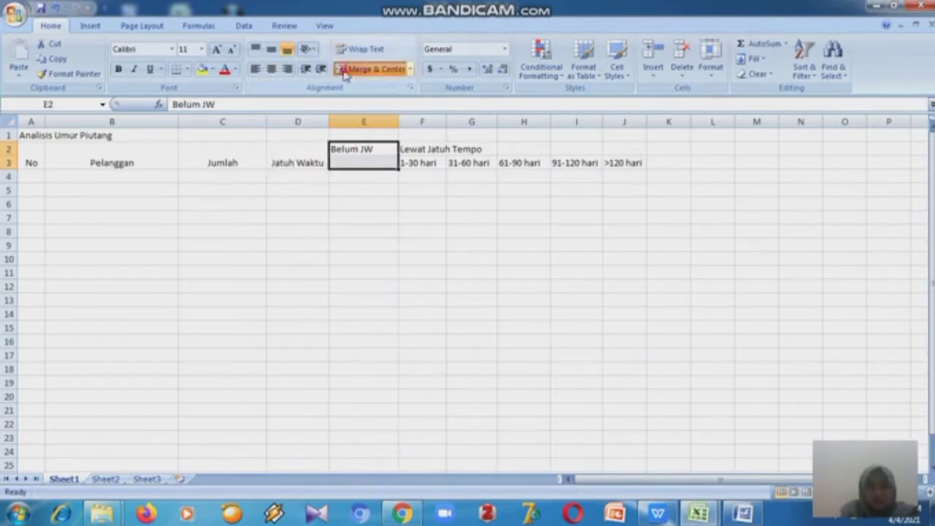
{"action": "left_click", "coordinate": [355, 70]}
- Merge and center the Lewat Jatuh Tempo header across cells F2 to J2
{"action": "left_click", "coordinate": [414, 157]}
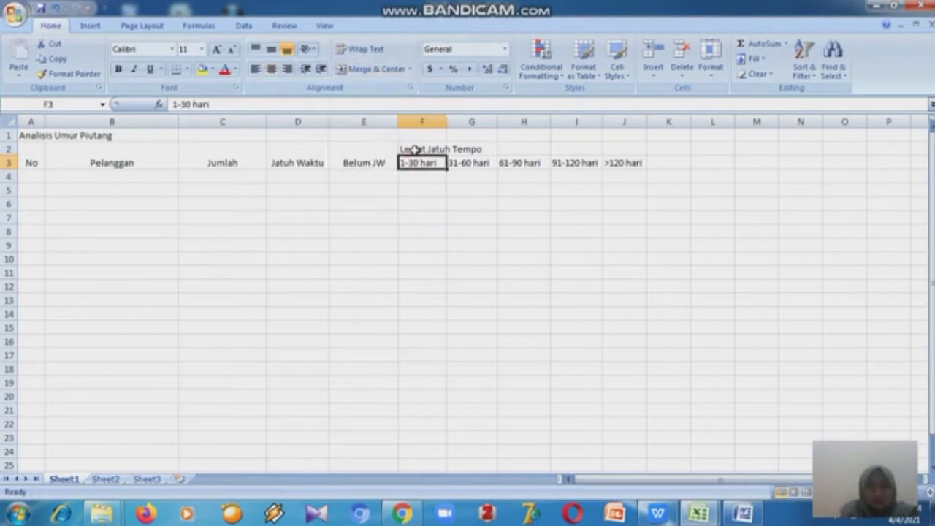
{"action": "left_click", "coordinate": [413, 150]}
{"action": "key", "text": "shift+Right"}
{"action": "key", "text": "shift+Right"}
{"action": "key", "text": "shift+Right"}
{"action": "key", "text": "shift+Right"}
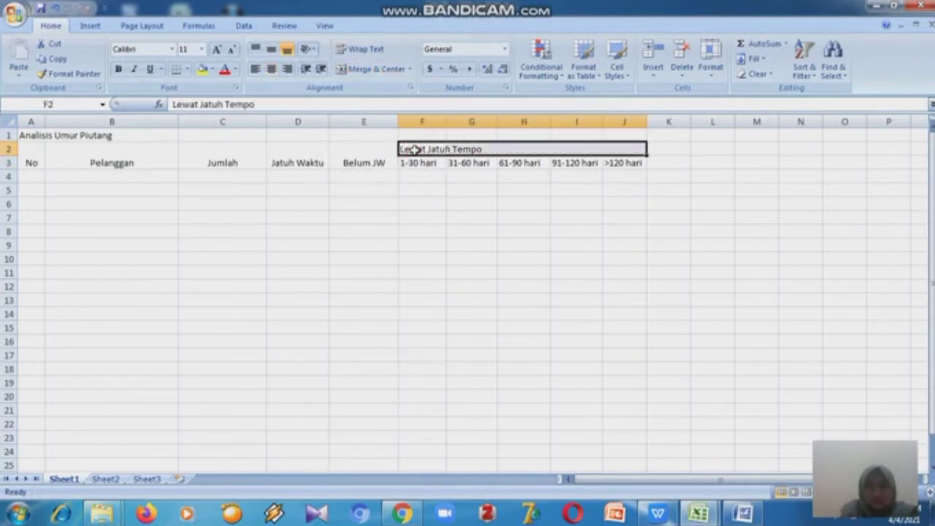
{"action": "left_click", "coordinate": [355, 69]}
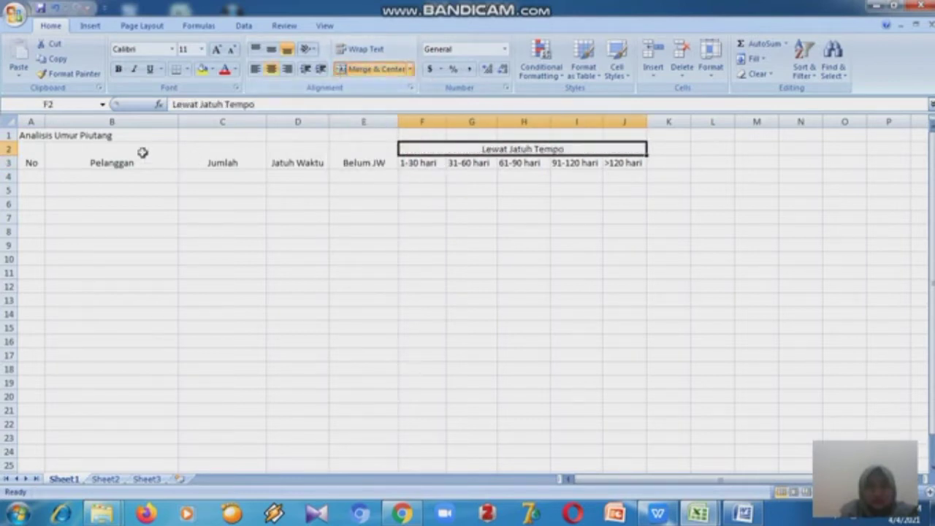
- Merge and center the Analisis Umur Piutang title across cells A1 to J1
{"action": "left_click", "coordinate": [32, 136]}
{"action": "key", "text": "shift+Right"}
{"action": "key", "text": "shift+Right"}
{"action": "key", "text": "shift+Right"}
{"action": "key", "text": "shift+Right"}
{"action": "key", "text": "shift+Right"}
{"action": "key", "text": "shift+Right"}
{"action": "key", "text": "shift+Right"}
{"action": "key", "text": "shift+Right"}
{"action": "key", "text": "shift+Right"}
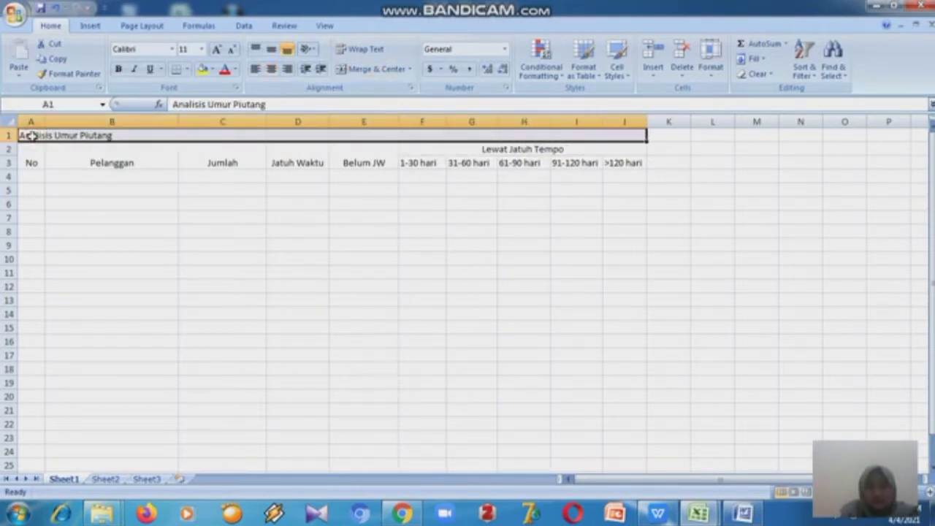
{"action": "left_click", "coordinate": [343, 68]}
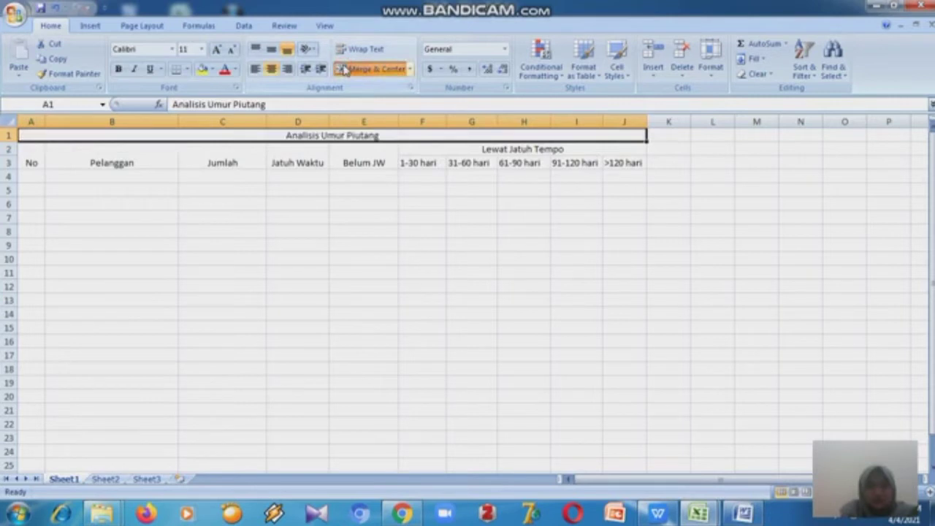
- Align the merged No, Pelanggan, Jumlah, Jatuh Waktu and Belum JW headers to the vertical middle
{"action": "left_click", "coordinate": [331, 150]}
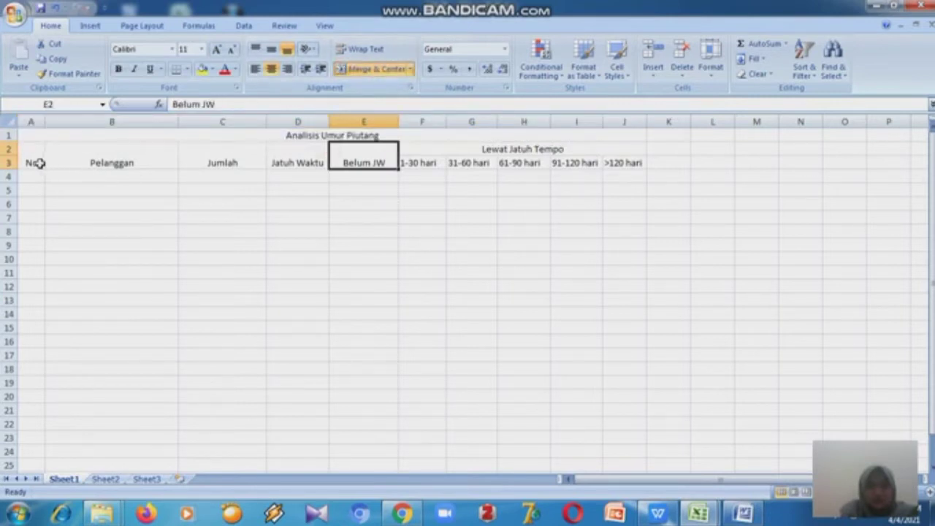
{"action": "left_click", "coordinate": [33, 161]}
{"action": "left_click", "coordinate": [277, 50]}
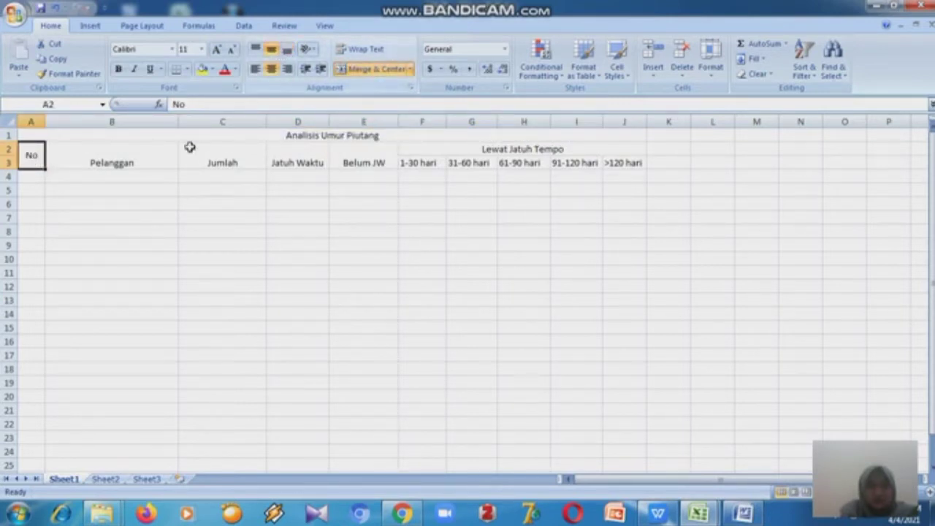
{"action": "left_click", "coordinate": [171, 152]}
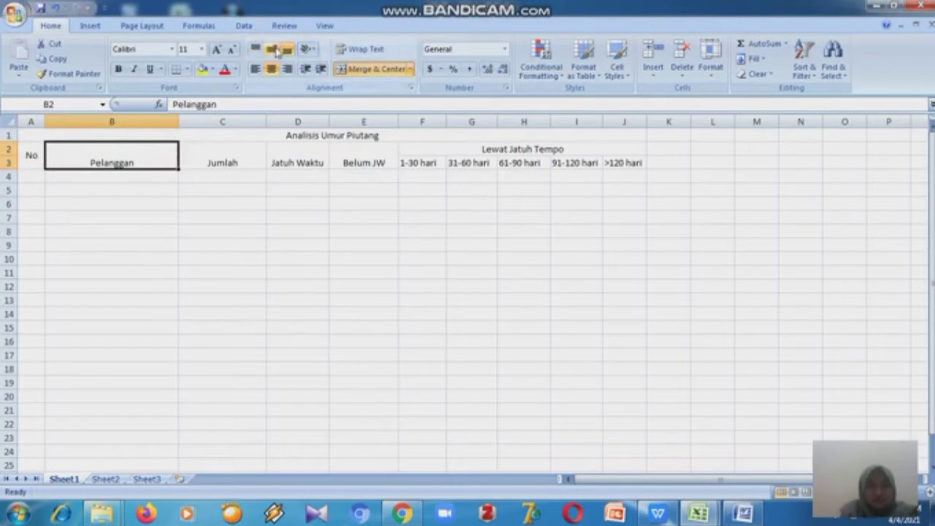
{"action": "left_click", "coordinate": [271, 49]}
{"action": "left_click", "coordinate": [246, 137]}
{"action": "left_click", "coordinate": [247, 160]}
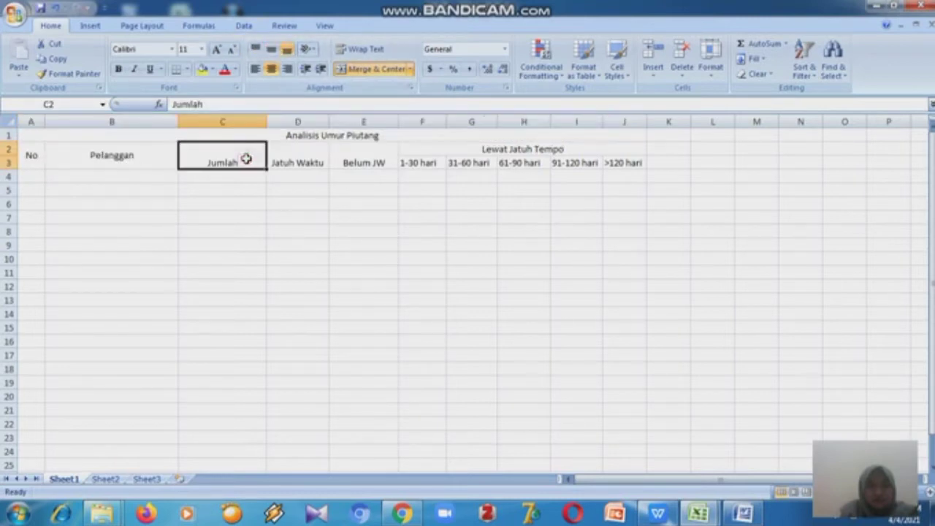
{"action": "left_click", "coordinate": [271, 49]}
{"action": "left_click", "coordinate": [287, 160]}
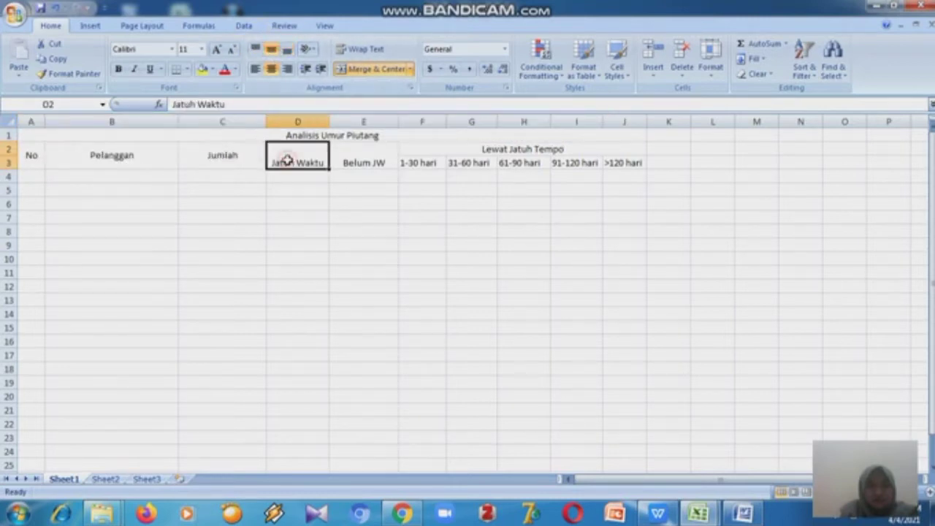
{"action": "left_click", "coordinate": [272, 49]}
{"action": "left_click", "coordinate": [340, 149]}
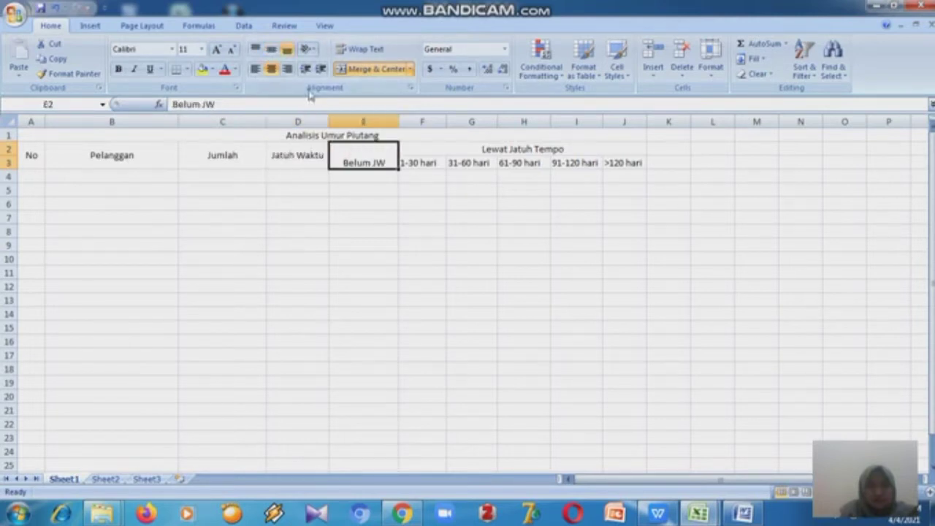
{"action": "left_click", "coordinate": [271, 48]}
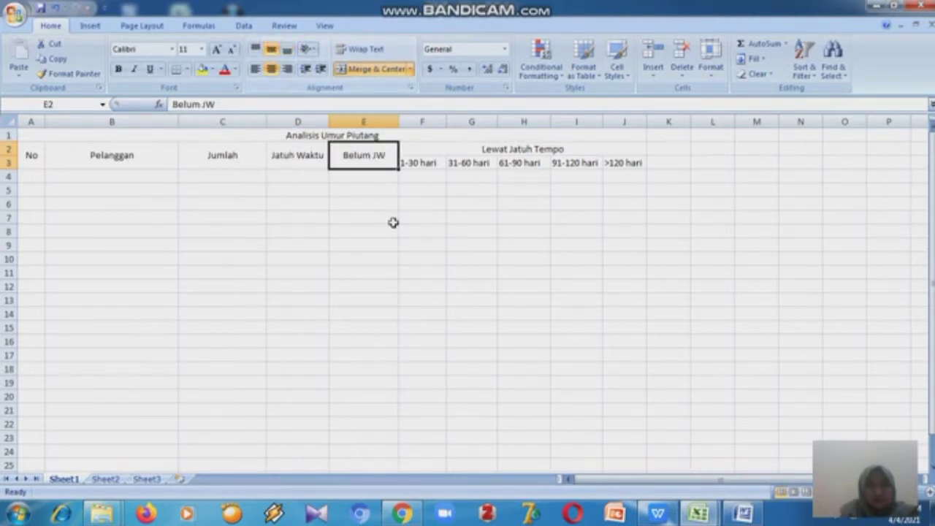
- Widen column K slightly
{"action": "left_click", "coordinate": [204, 188]}
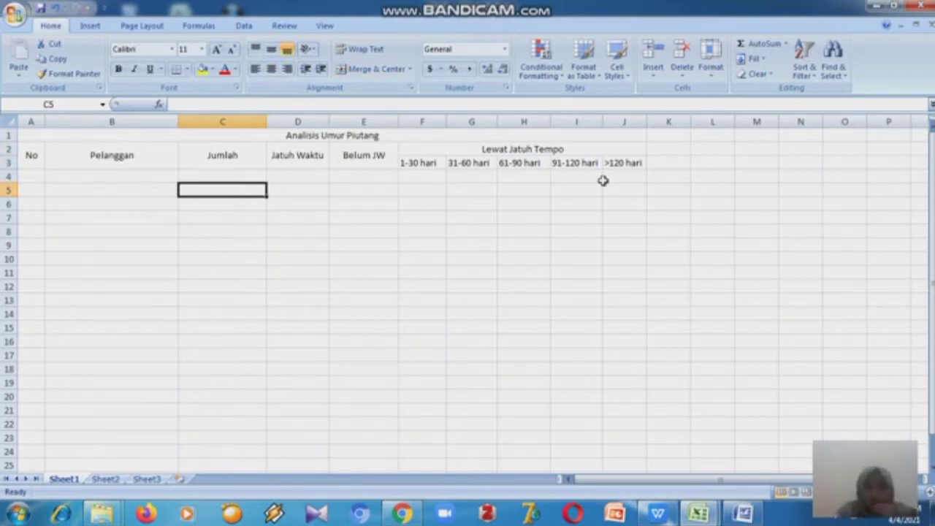
{"action": "left_click", "coordinate": [661, 148]}
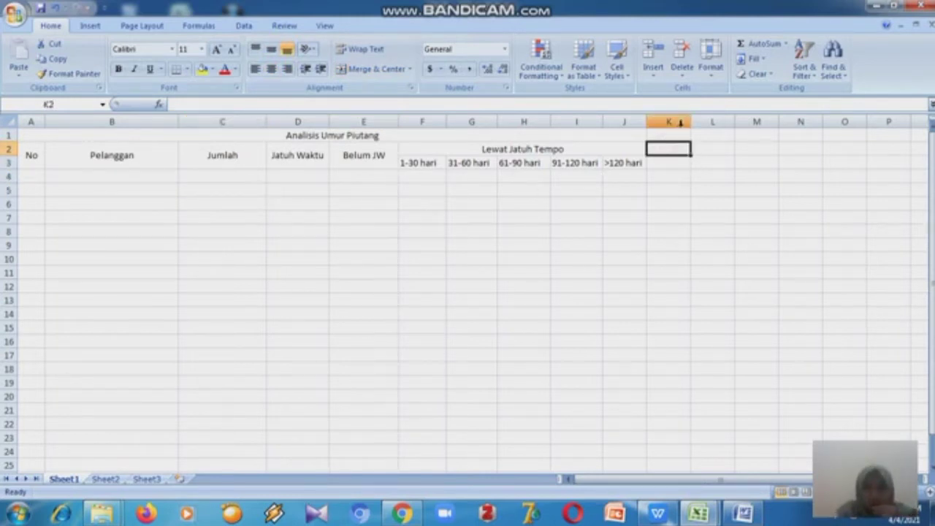
{"action": "left_click", "coordinate": [685, 122]}
{"action": "left_click_drag", "start_coordinate": [690, 126], "coordinate": [704, 130]}
{"action": "left_click", "coordinate": [674, 149]}
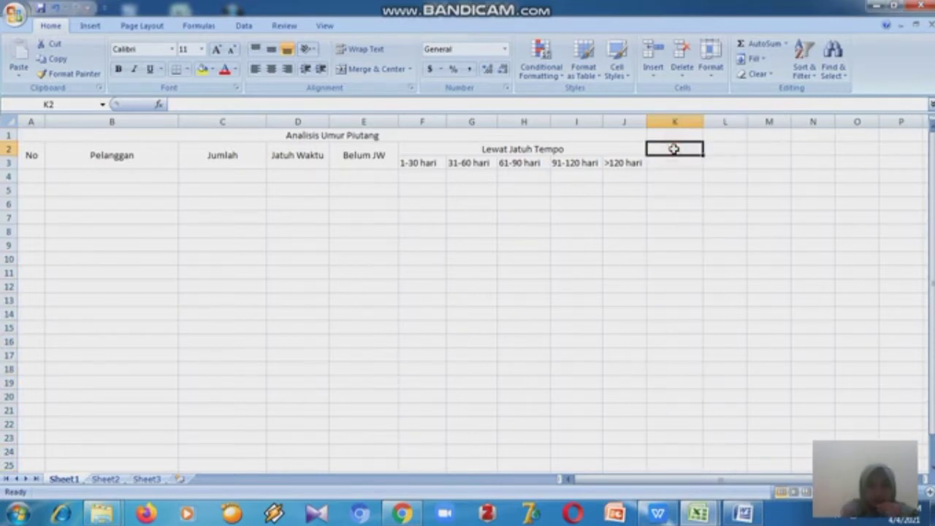
- Enter the header Umur in cell K2 and center it horizontally
{"action": "type", "text": "Umur"}
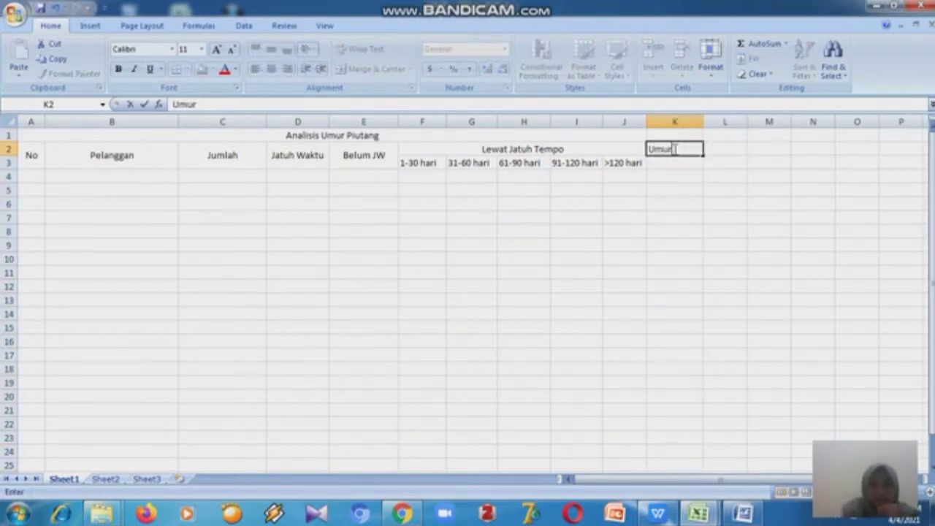
{"action": "left_click", "coordinate": [633, 179]}
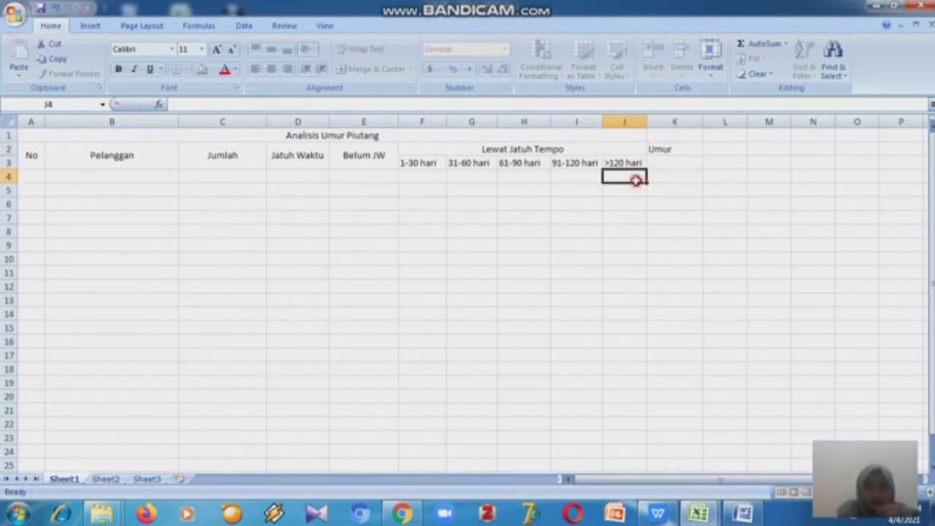
{"action": "left_click", "coordinate": [696, 149]}
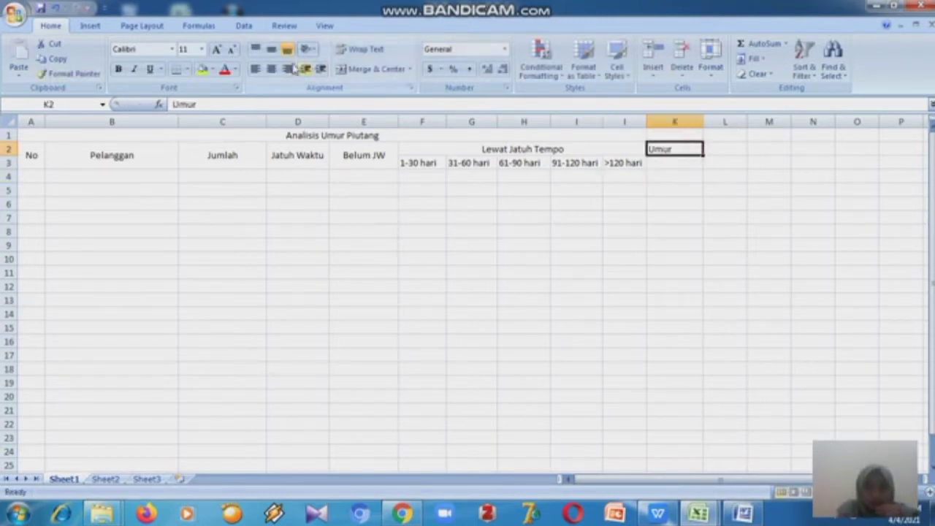
{"action": "left_click", "coordinate": [270, 70]}
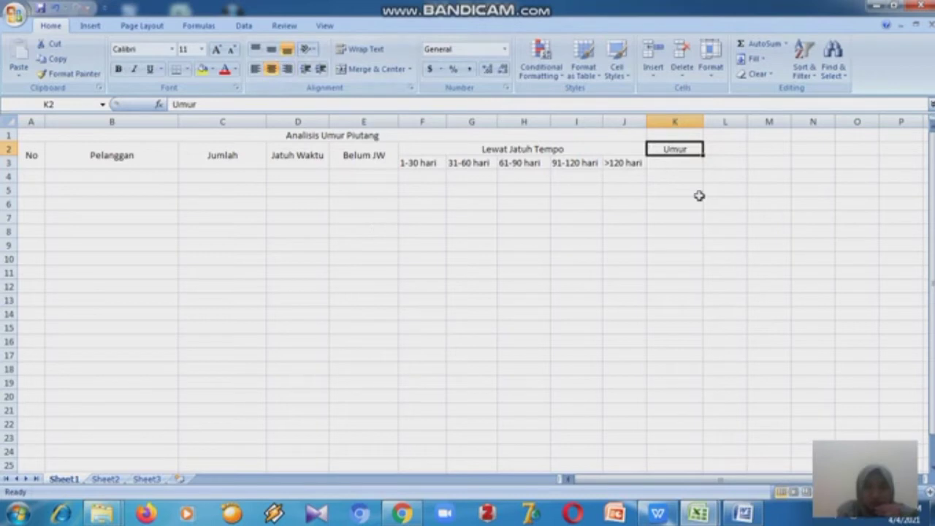
- Switch to the PDF exercise and examine the layout of the Analisis Umur Piutang table, then return to the worksheet
{"action": "left_click", "coordinate": [673, 161]}
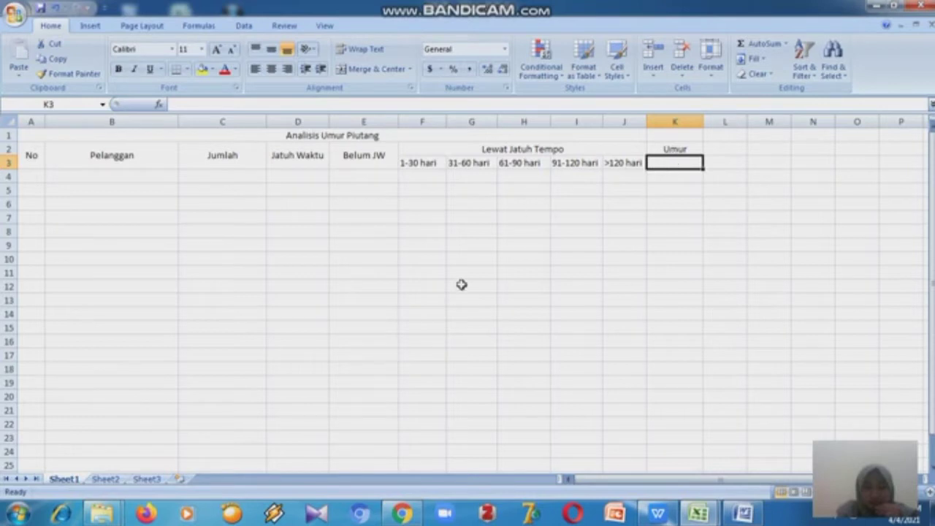
{"action": "mouse_move", "coordinate": [643, 515]}
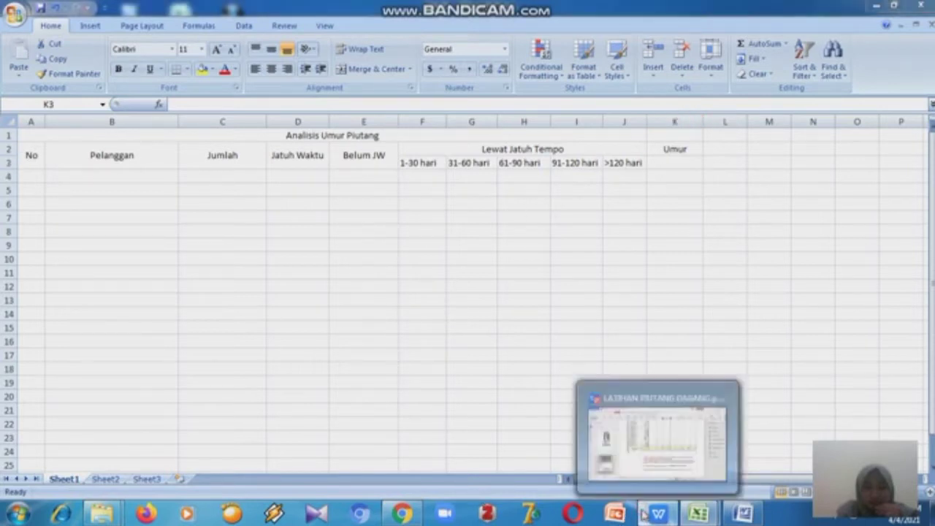
{"action": "left_click", "coordinate": [625, 356]}
{"action": "left_click_drag", "start_coordinate": [800, 391], "coordinate": [796, 308]}
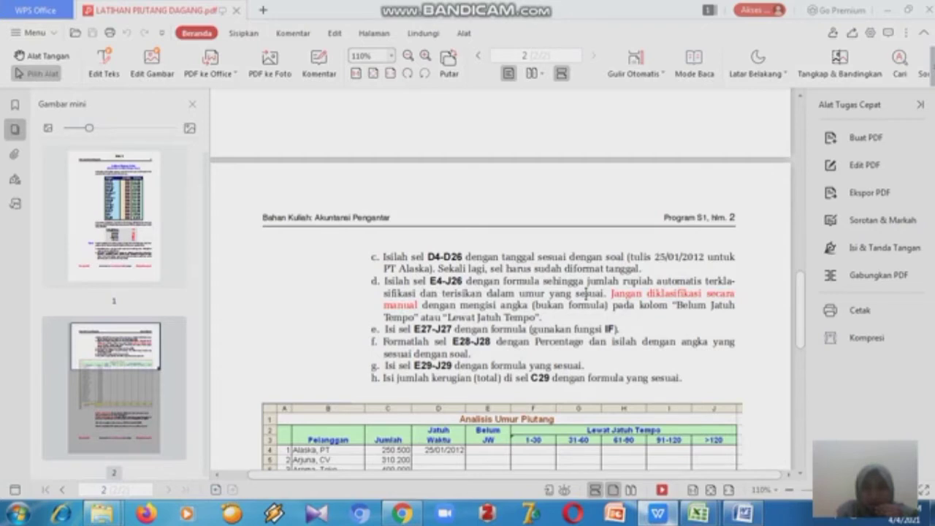
{"action": "left_click_drag", "start_coordinate": [798, 299], "coordinate": [801, 359]}
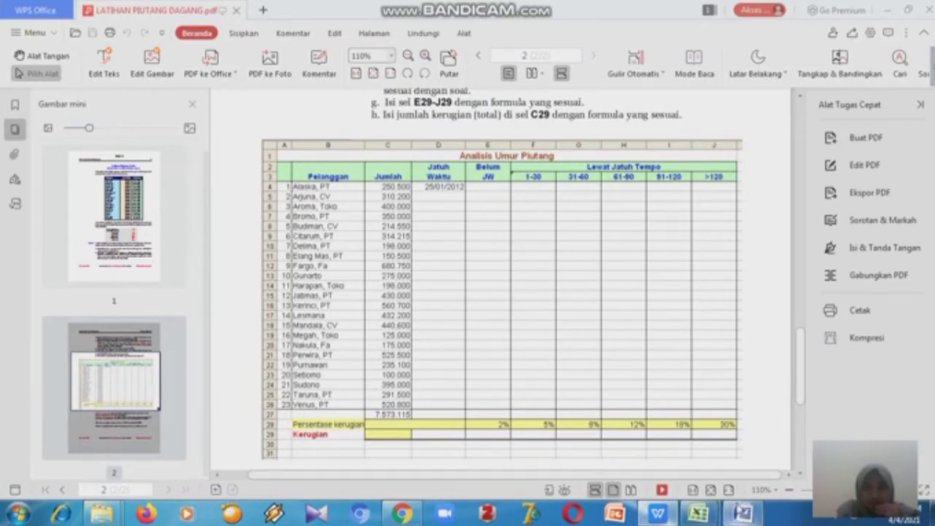
{"action": "mouse_move", "coordinate": [741, 509]}
{"action": "mouse_move", "coordinate": [698, 512]}
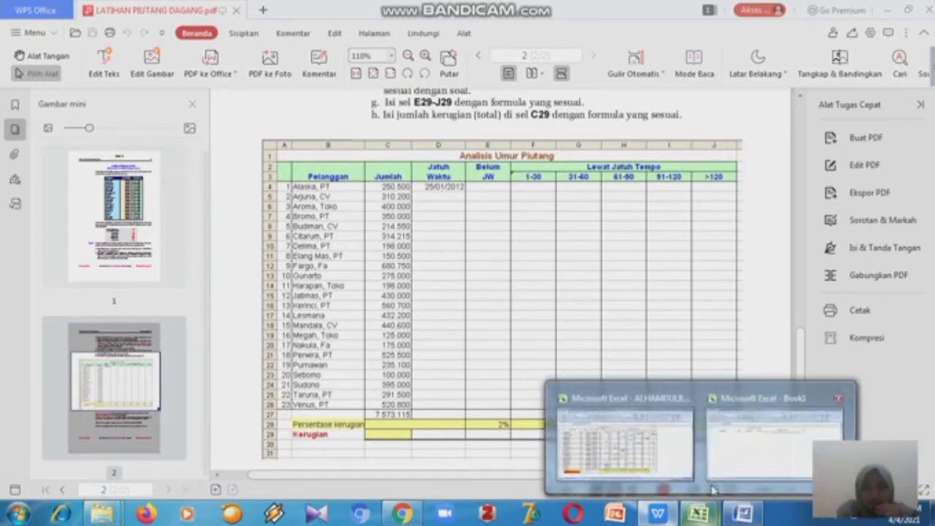
{"action": "left_click", "coordinate": [740, 458]}
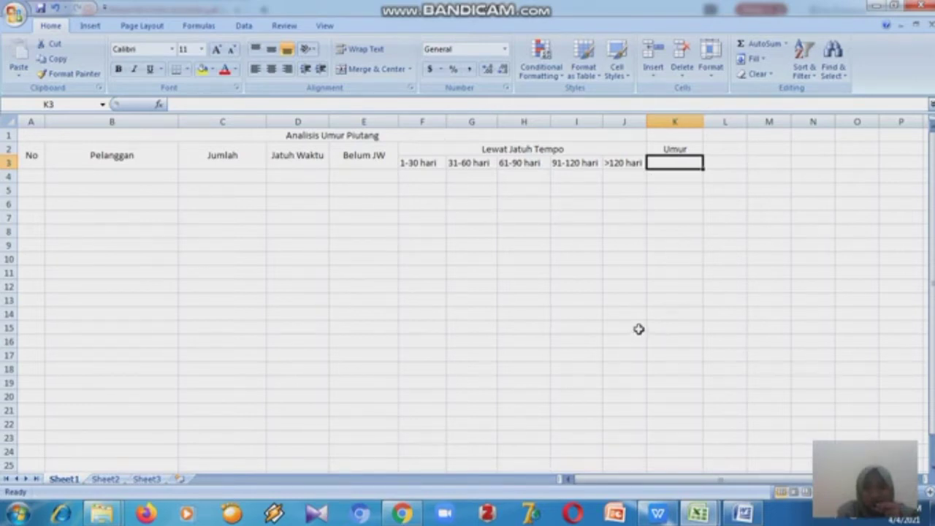
- Switch to the Word document and read the notes on calculating Umur Piutang from due dates
{"action": "left_click", "coordinate": [681, 121]}
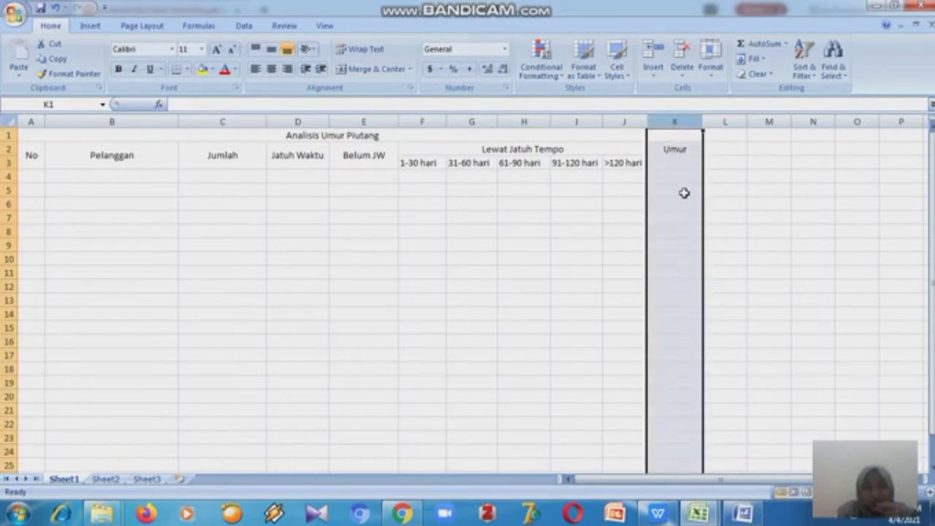
{"action": "mouse_move", "coordinate": [743, 513]}
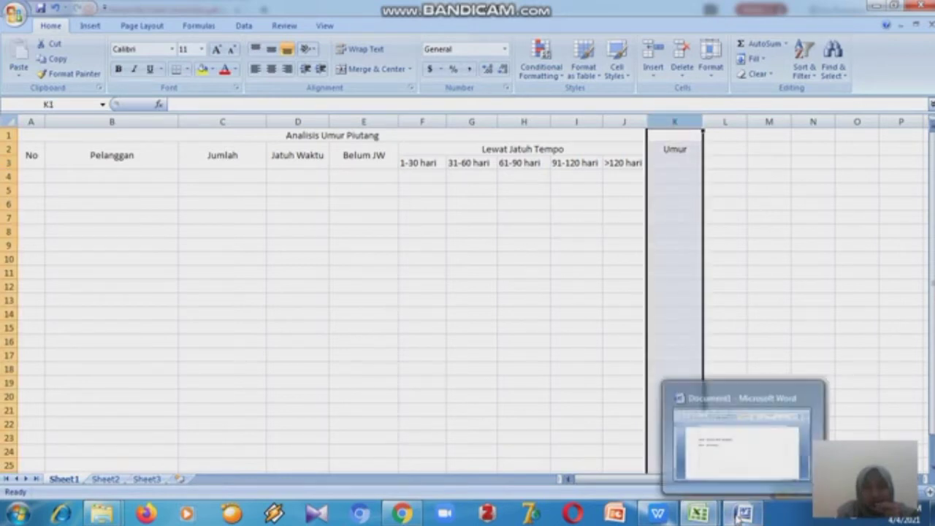
{"action": "left_click", "coordinate": [738, 471]}
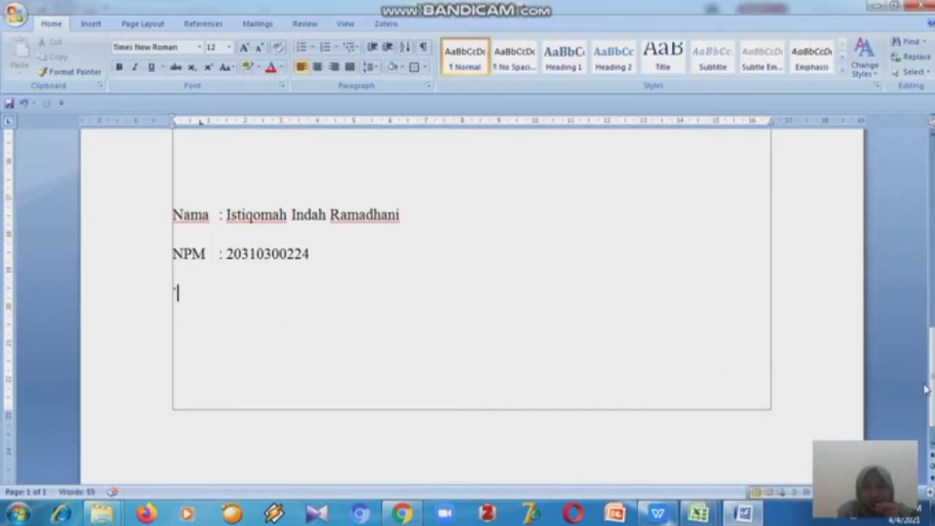
{"action": "left_click_drag", "start_coordinate": [927, 389], "coordinate": [931, 241]}
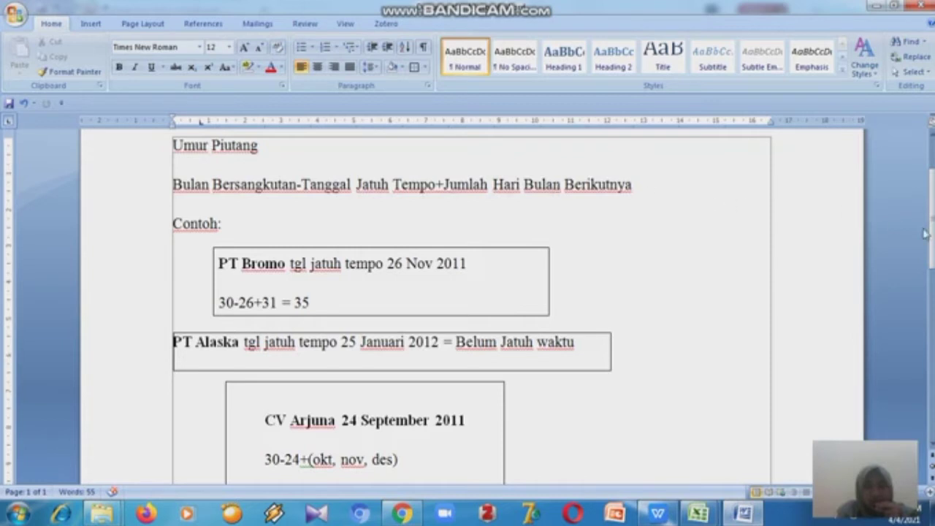
{"action": "left_click_drag", "start_coordinate": [931, 249], "coordinate": [932, 260]}
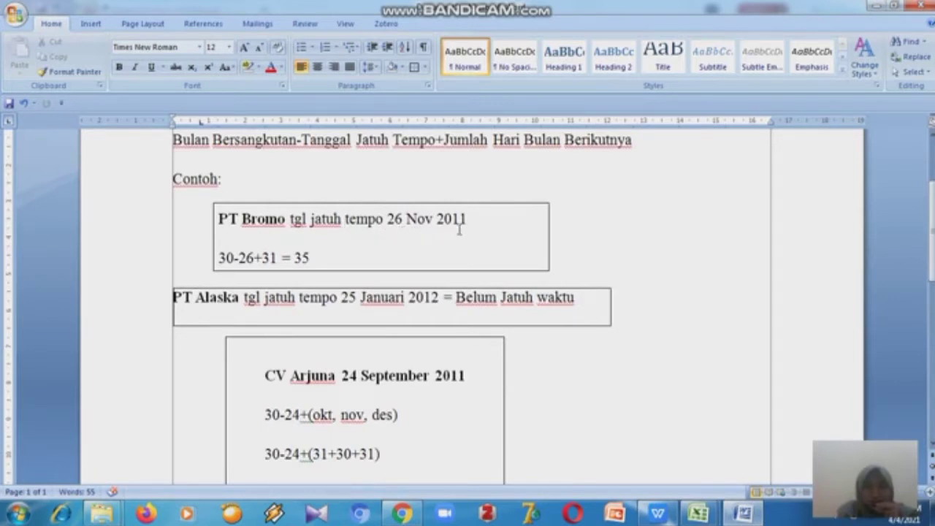
- Return to the PDF and view the customer list with amounts and due dates on page 1
{"action": "left_click", "coordinate": [669, 518]}
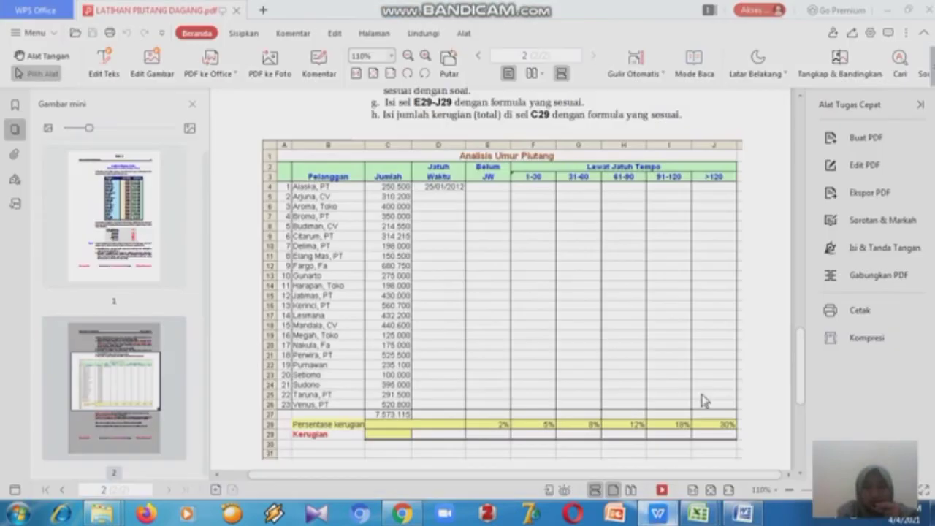
{"action": "left_click_drag", "start_coordinate": [800, 391], "coordinate": [800, 177]}
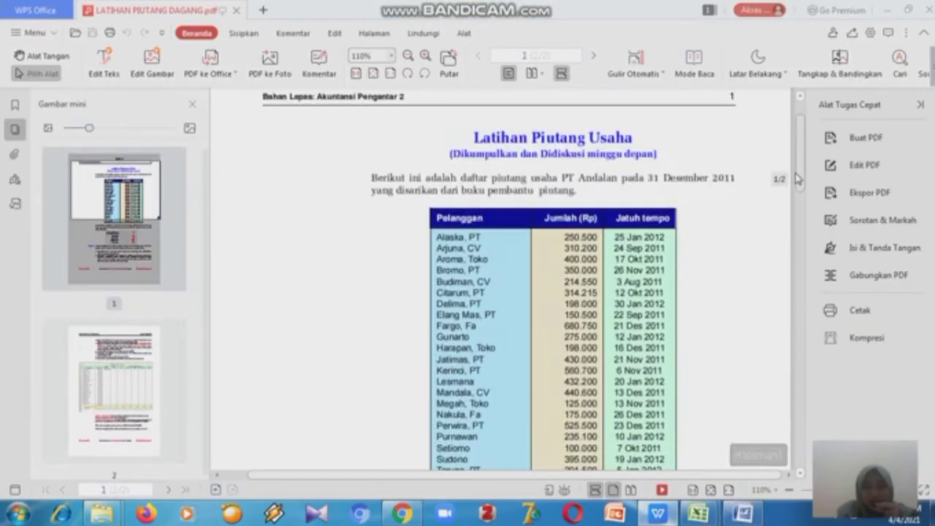
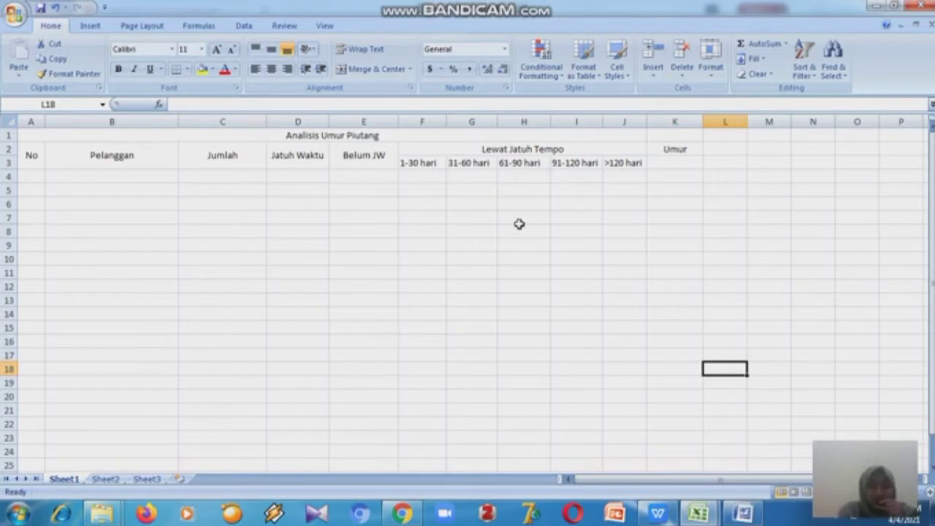
{"action": "left_click", "coordinate": [675, 149]}
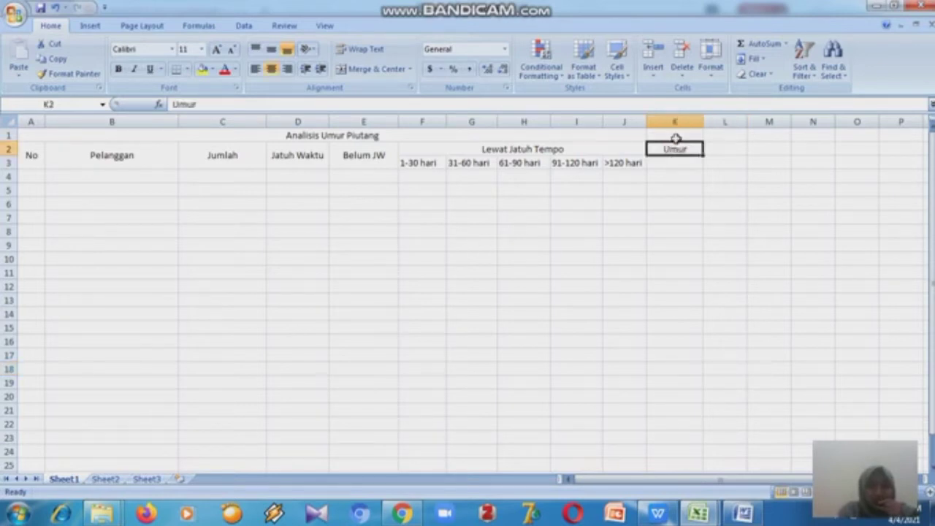
{"action": "left_click", "coordinate": [677, 122]}
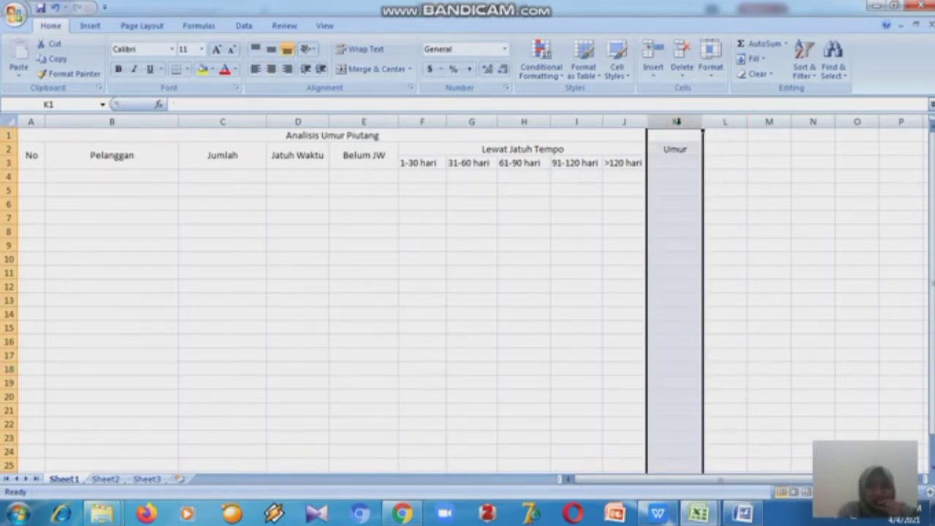
{"action": "left_click", "coordinate": [586, 203]}
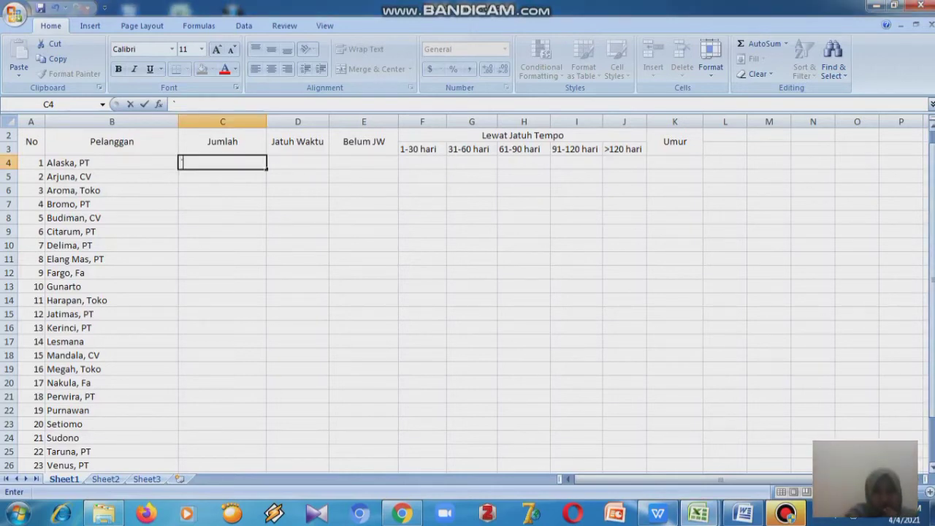
{"action": "left_click", "coordinate": [117, 122]}
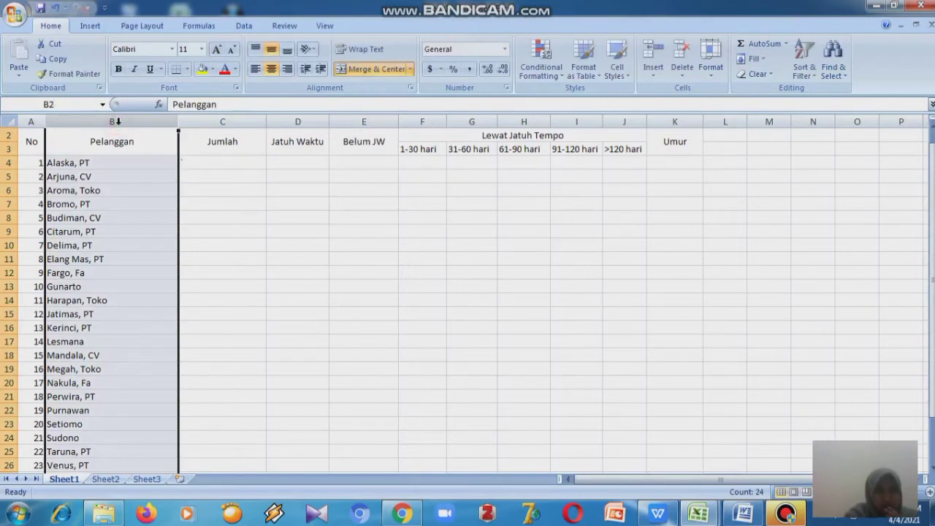
{"action": "left_click", "coordinate": [240, 193]}
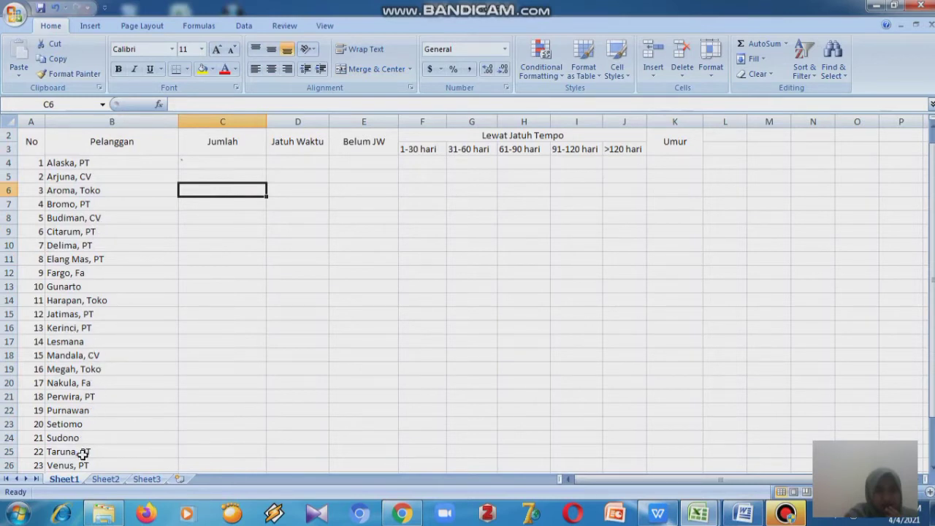
{"action": "left_click_drag", "start_coordinate": [932, 267], "coordinate": [932, 311]}
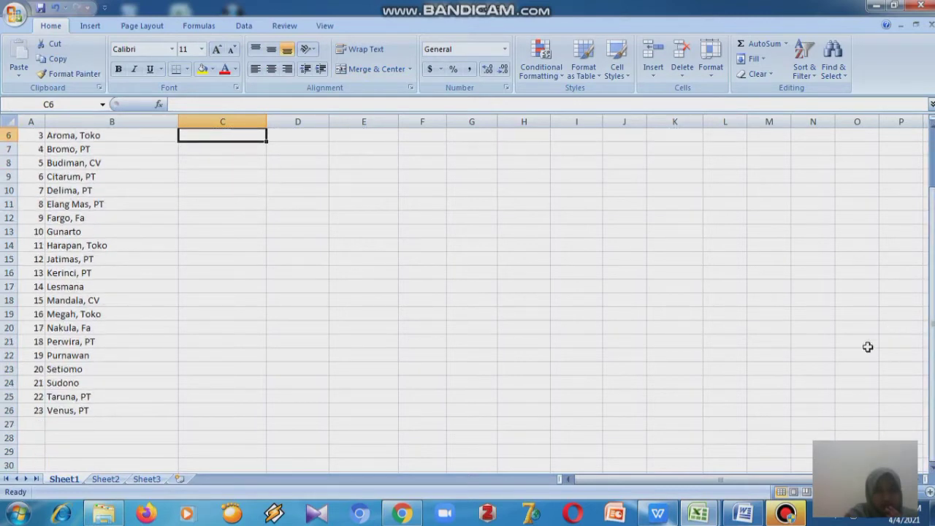
{"action": "left_click_drag", "start_coordinate": [931, 386], "coordinate": [926, 294]}
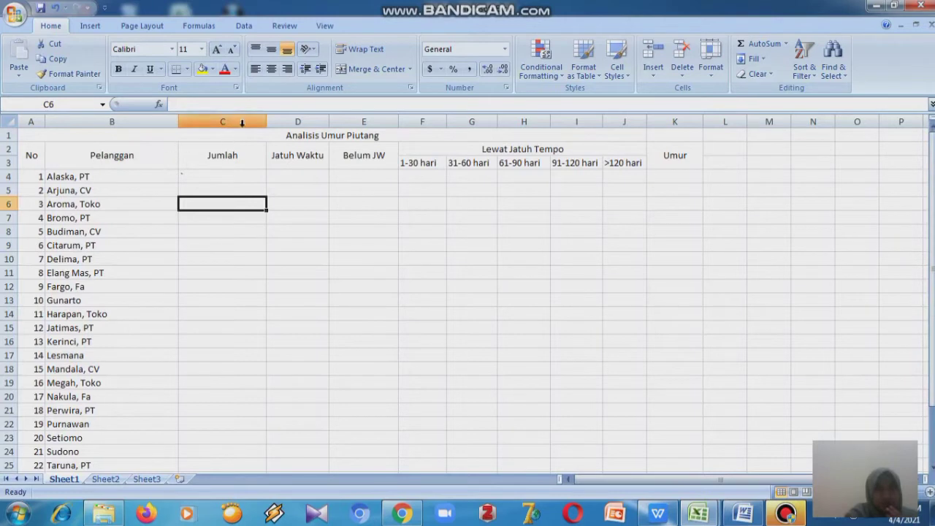
- Format column C as Accounting with 0 decimal places and the Rp Indonesian (Indonesia) currency symbol
{"action": "left_click", "coordinate": [241, 122]}
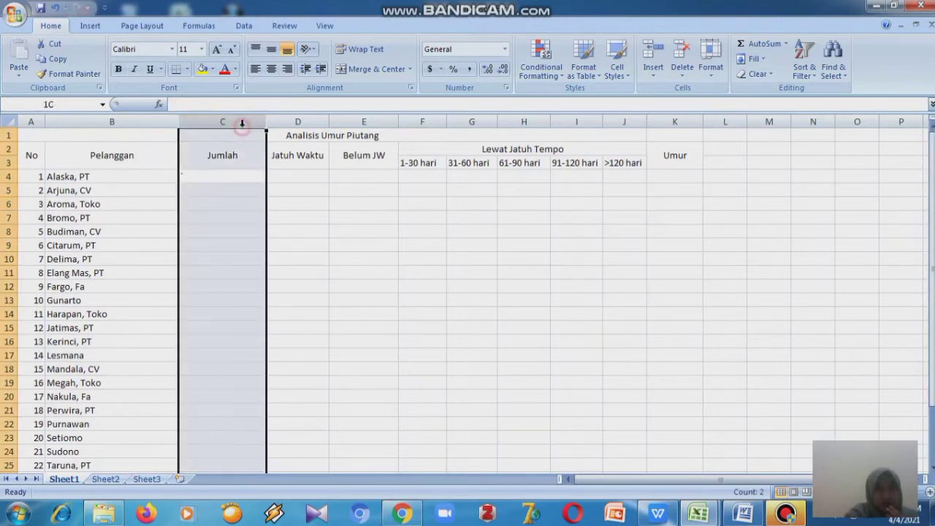
{"action": "double_click", "coordinate": [210, 179]}
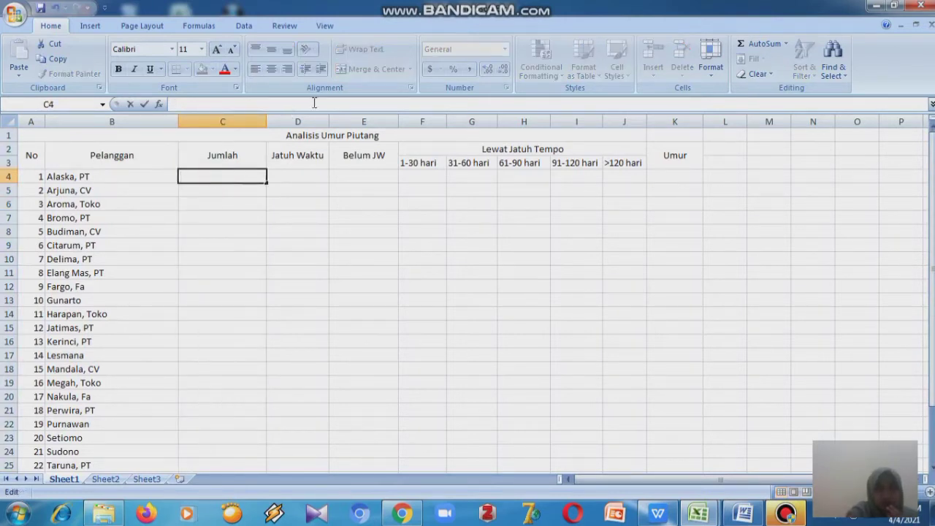
{"action": "left_click", "coordinate": [211, 121]}
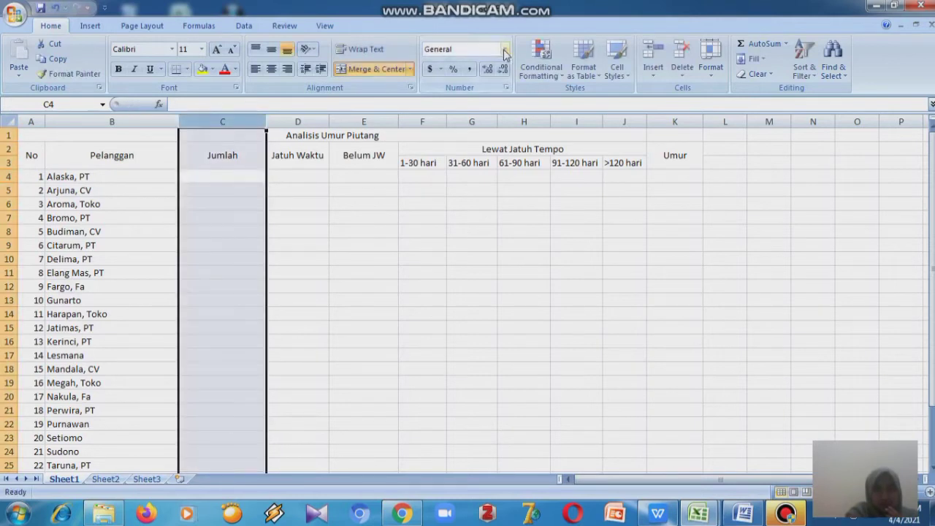
{"action": "left_click", "coordinate": [505, 50]}
{"action": "left_click", "coordinate": [493, 173]}
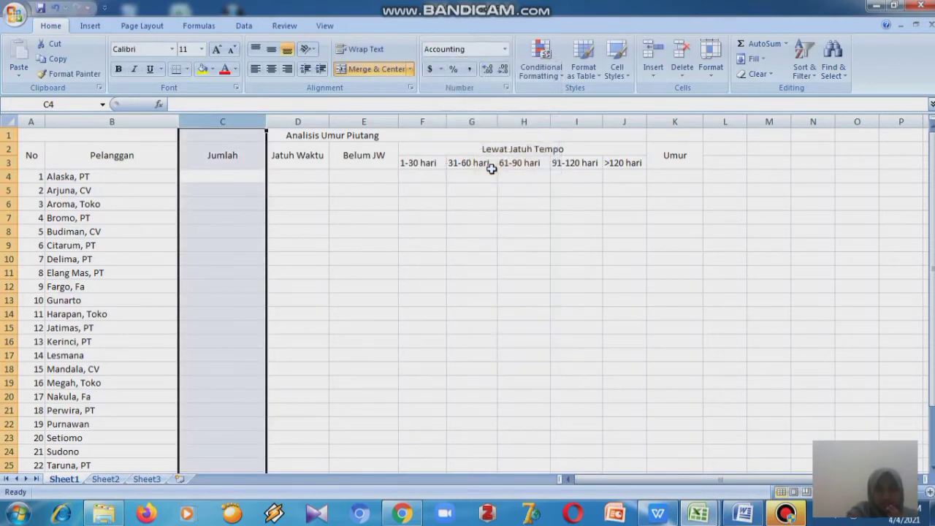
{"action": "left_click", "coordinate": [505, 88]}
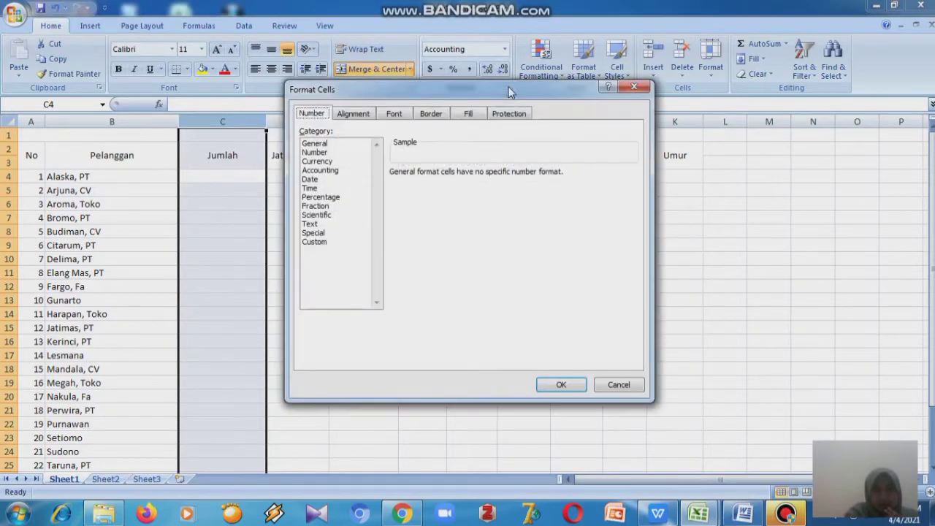
{"action": "left_click", "coordinate": [324, 171]}
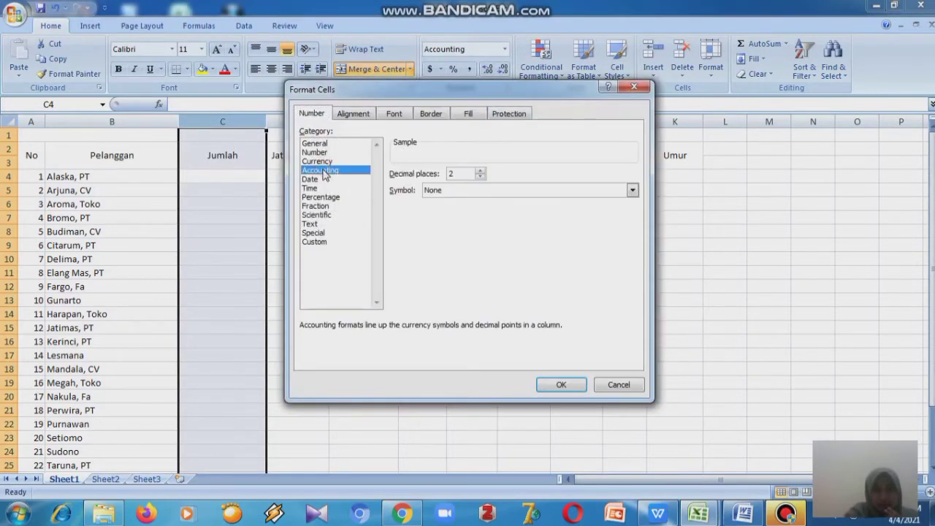
{"action": "left_click", "coordinate": [481, 177]}
{"action": "left_click", "coordinate": [480, 177]}
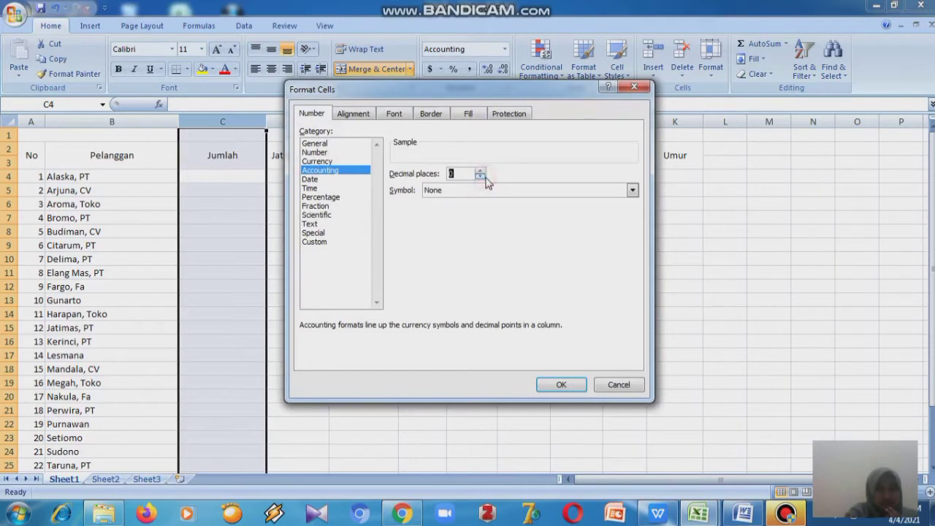
{"action": "left_click", "coordinate": [633, 192]}
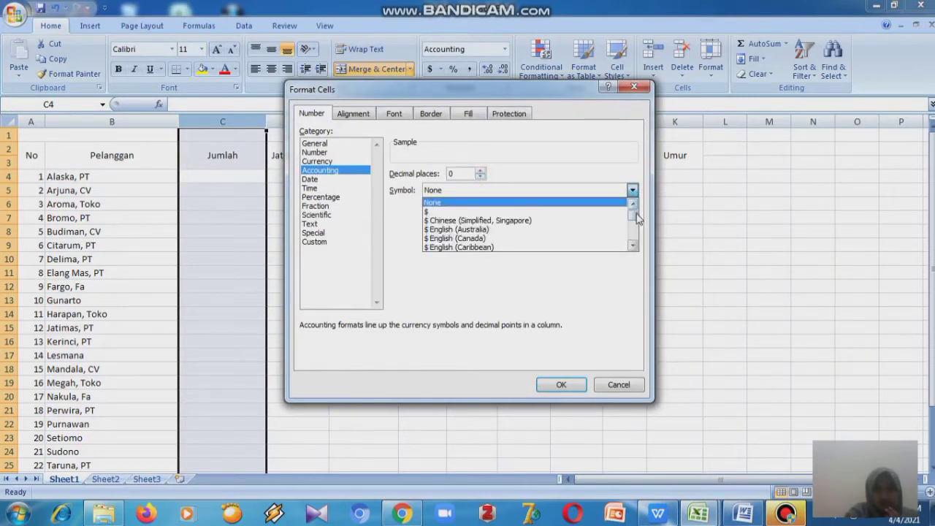
{"action": "mouse_move", "coordinate": [636, 220]}
{"action": "left_mouse_down"}
{"action": "mouse_move", "coordinate": [636, 244]}
{"action": "mouse_move", "coordinate": [635, 219]}
{"action": "mouse_move", "coordinate": [636, 238]}
{"action": "mouse_move", "coordinate": [635, 227]}
{"action": "left_mouse_up"}
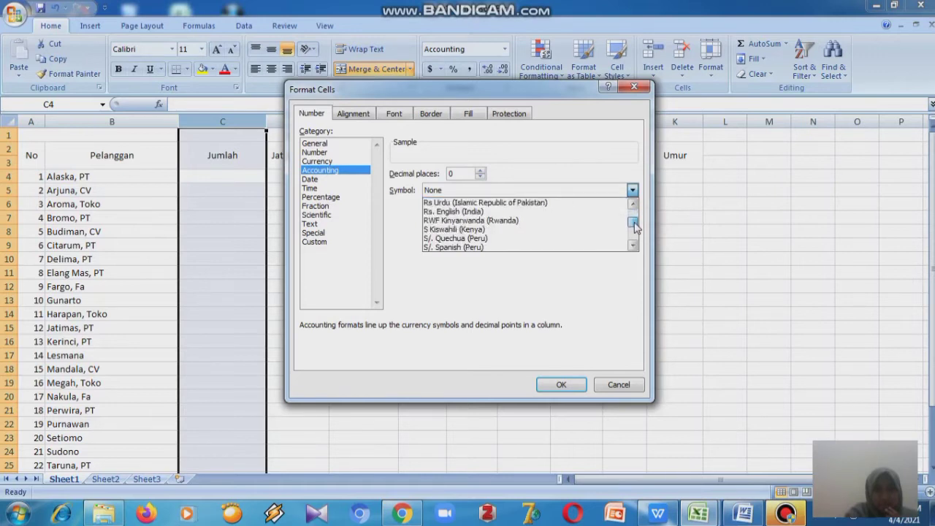
{"action": "key", "text": "Up"}
{"action": "key", "text": "Up"}
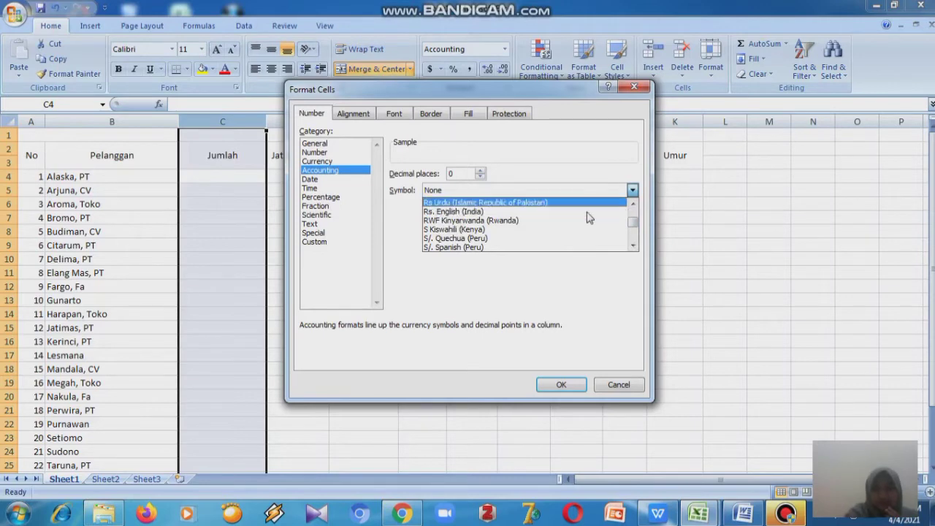
{"action": "left_click", "coordinate": [589, 202]}
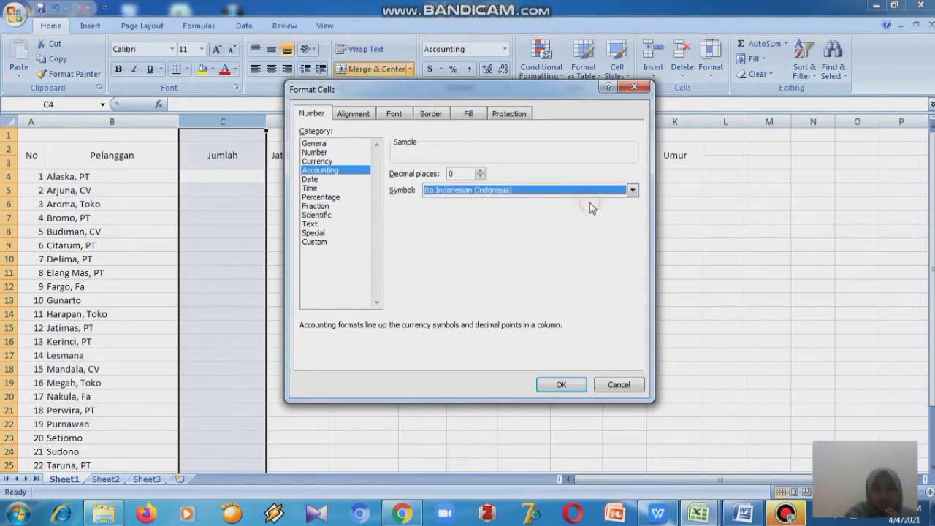
{"action": "left_click", "coordinate": [562, 386]}
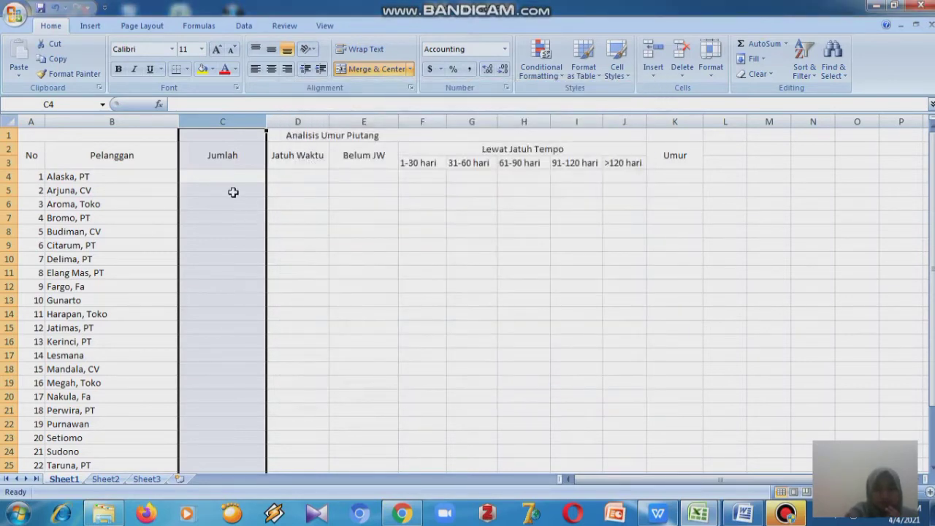
- Enter the amounts 250500, 310200 and 400000 for the first three customers in cells C4 to C6
{"action": "left_click", "coordinate": [233, 182]}
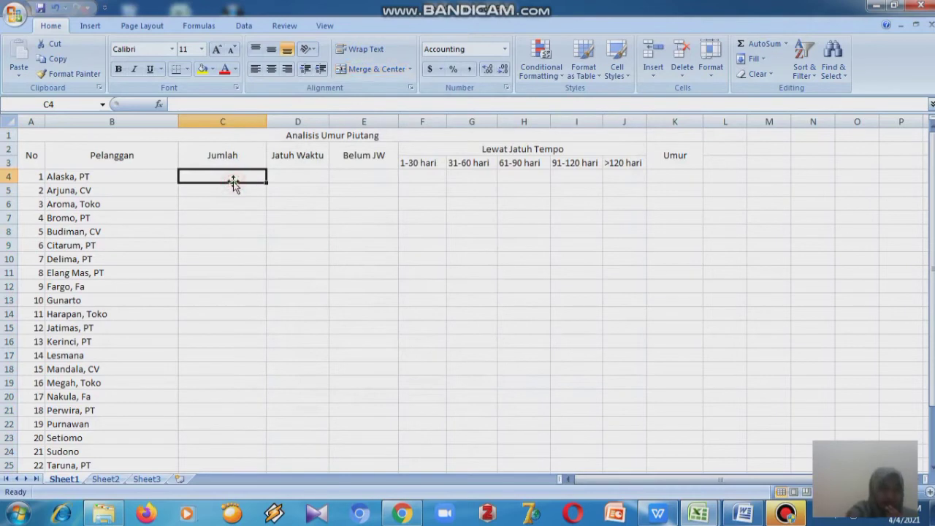
{"action": "type", "text": "2"}
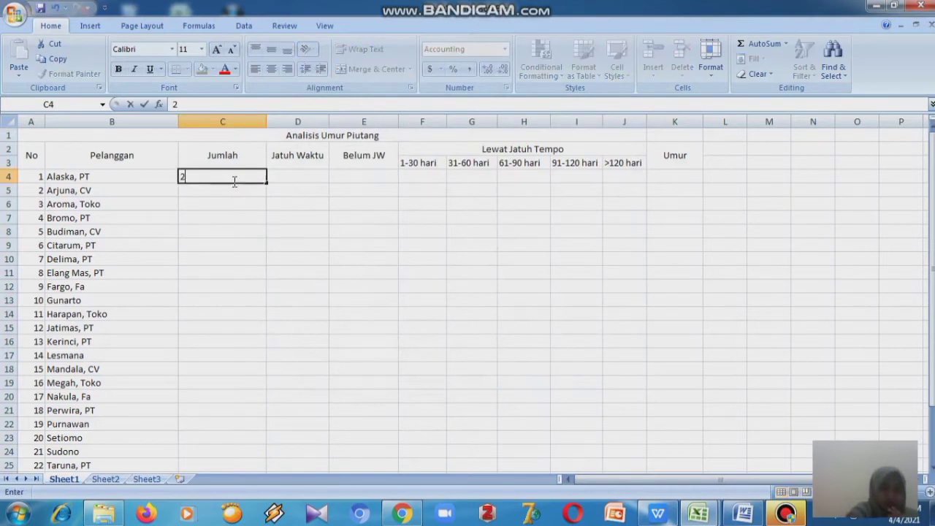
{"action": "type", "text": "5"}
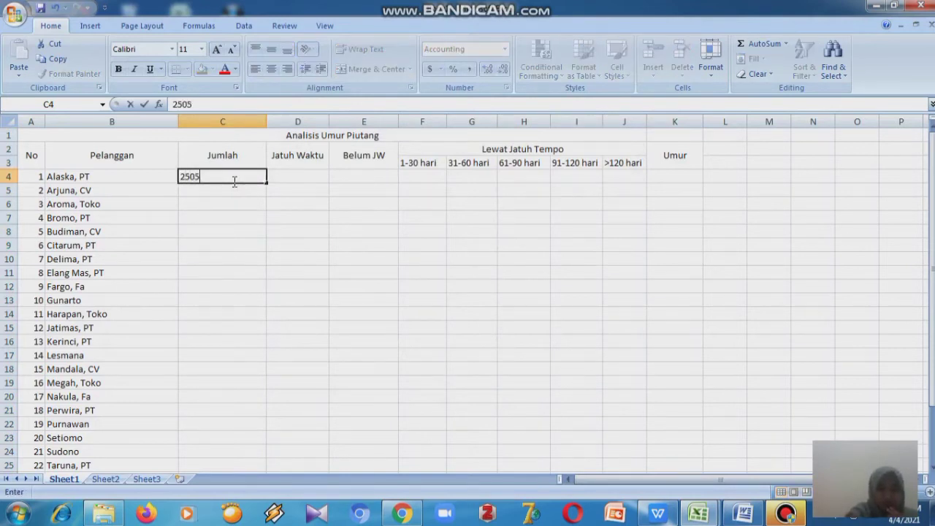
{"action": "type", "text": "0,500"}
{"action": "key", "text": "Return"}
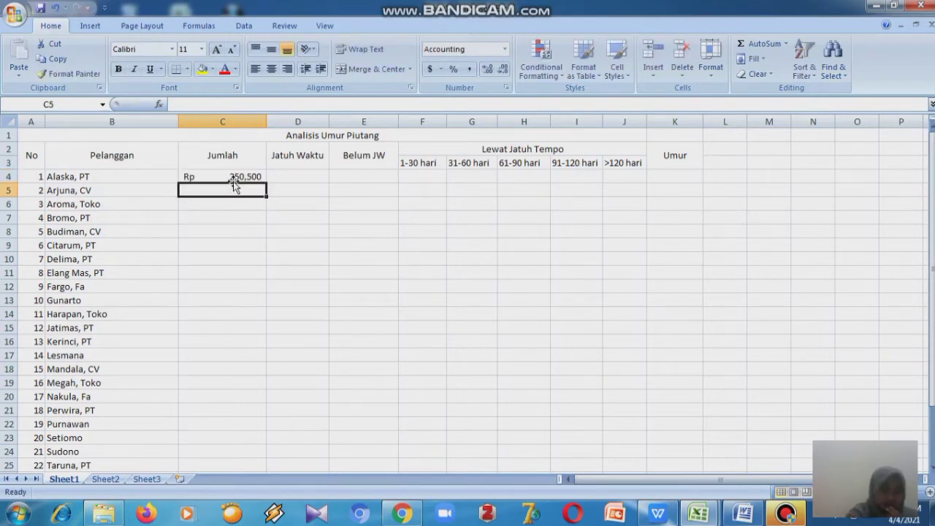
{"action": "type", "text": "310"}
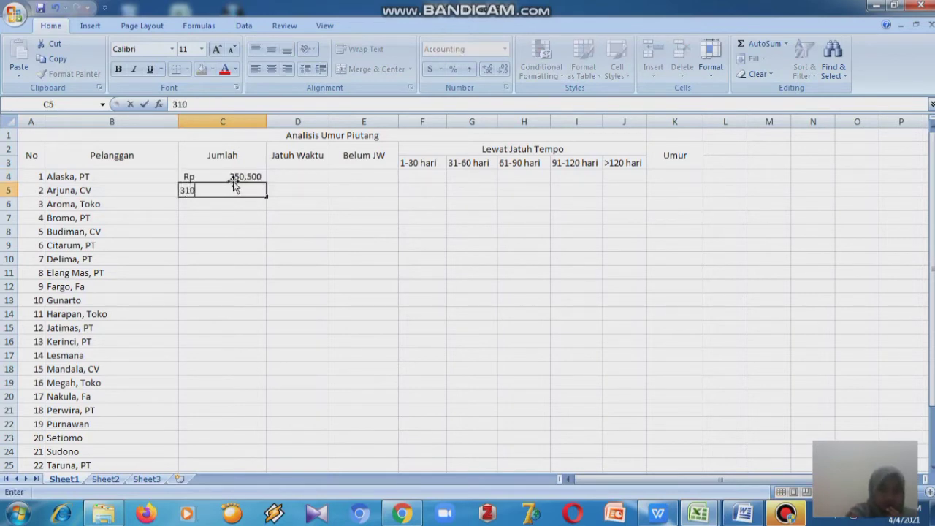
{"action": "type", "text": ",200"}
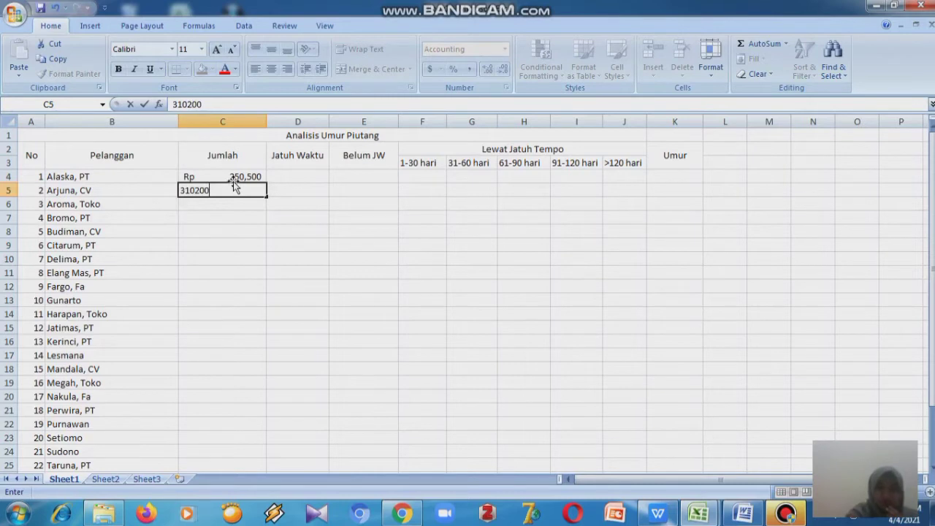
{"action": "key", "text": "Return"}
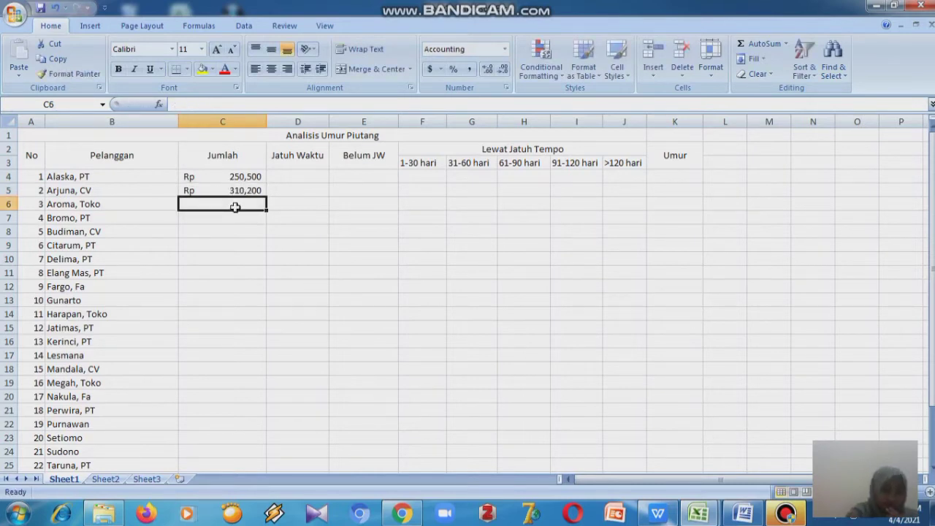
{"action": "type", "text": "400"}
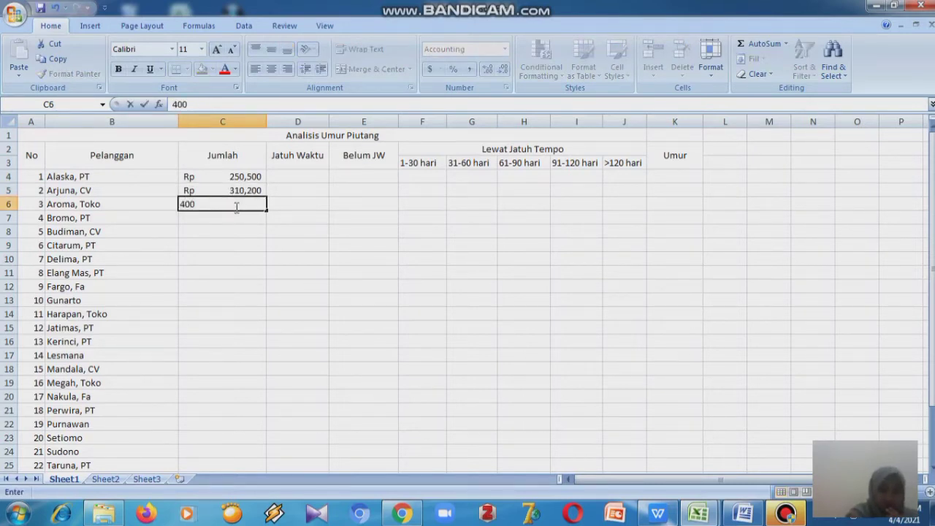
{"action": "type", "text": "000"}
{"action": "key", "text": "Return"}
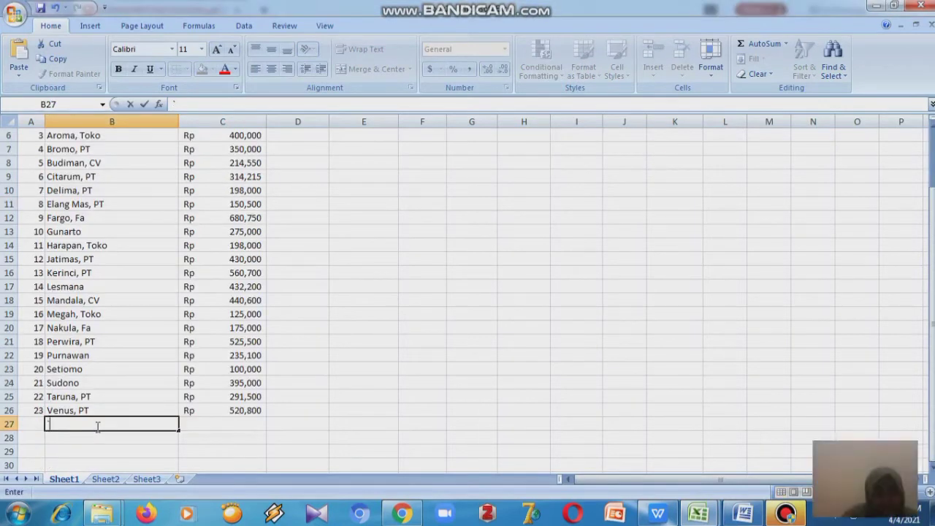
- Enter the label jumlah in cell B27 below the customer list
{"action": "key", "text": "BackSpace"}
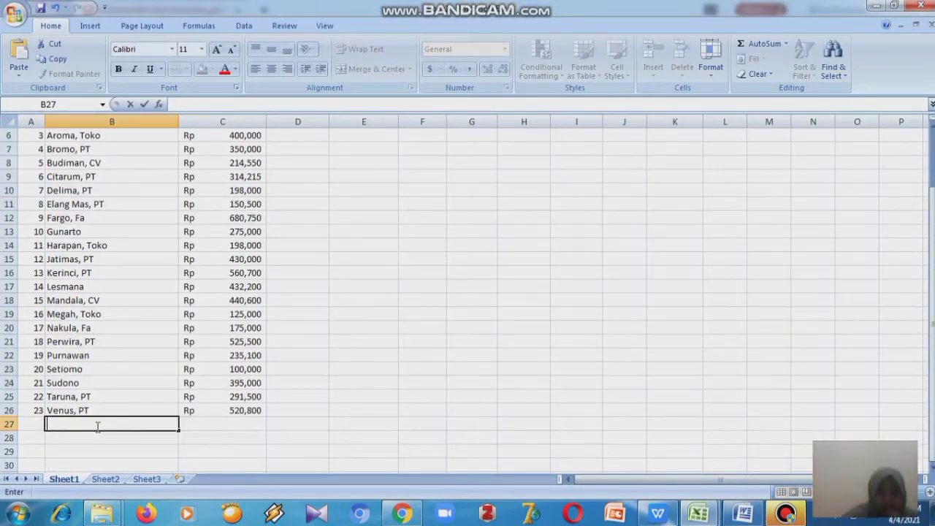
{"action": "type", "text": "jumlah"}
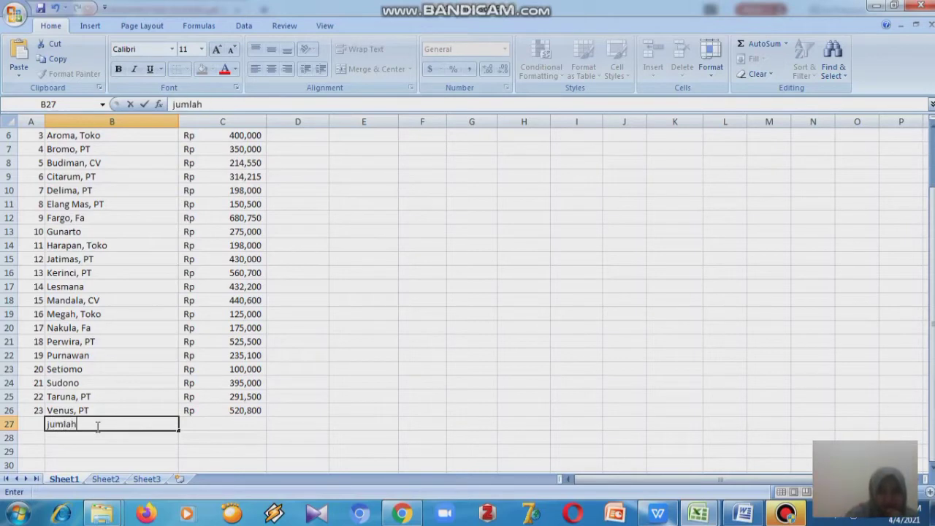
- Total the Jumlah column in cell C27 with AutoSum over C4:C26
{"action": "left_click", "coordinate": [199, 423]}
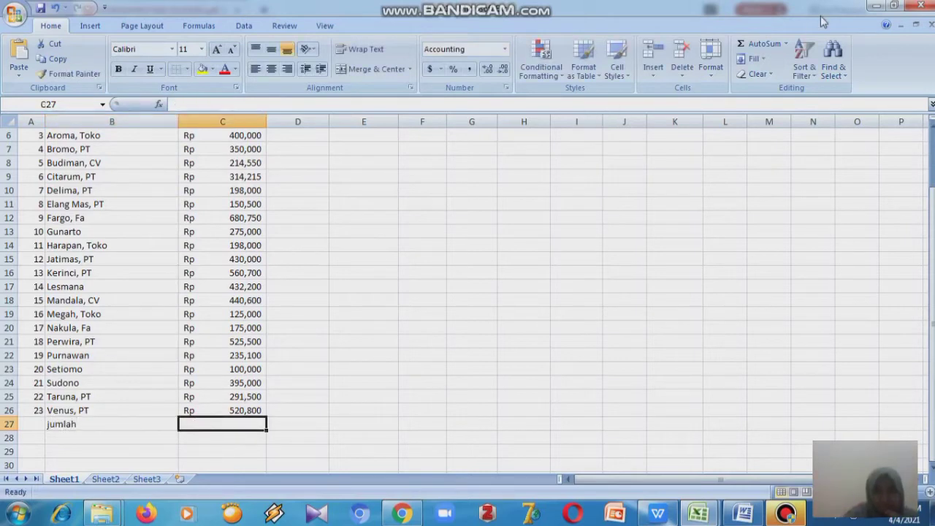
{"action": "left_click", "coordinate": [783, 46]}
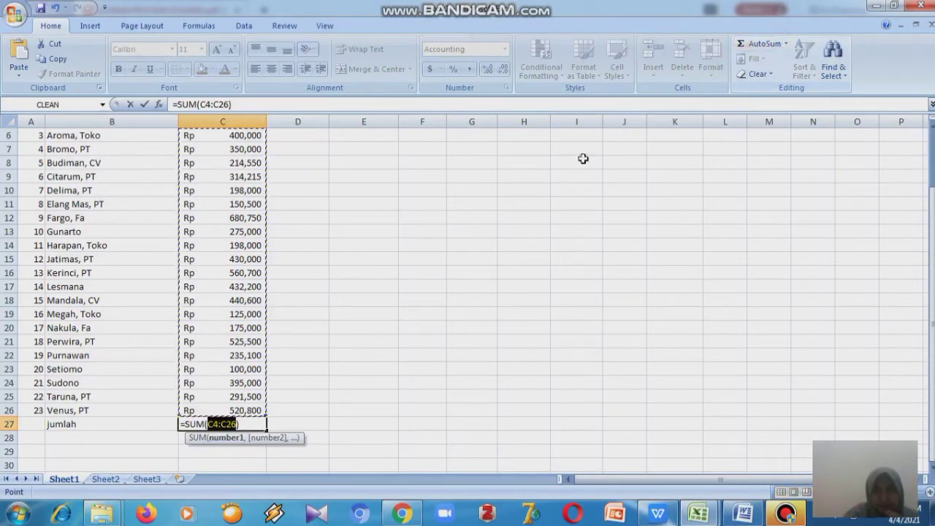
{"action": "key", "text": "Return"}
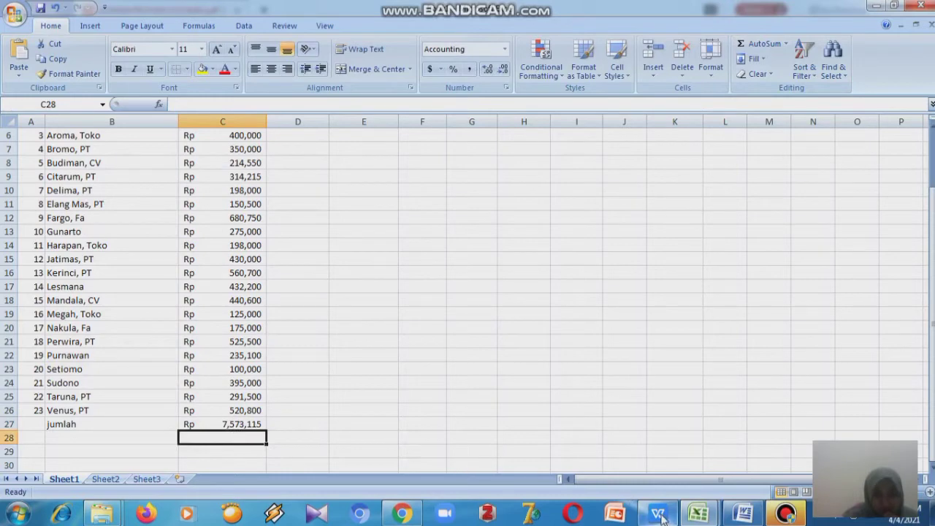
{"action": "mouse_move", "coordinate": [664, 517]}
{"action": "mouse_move", "coordinate": [657, 475]}
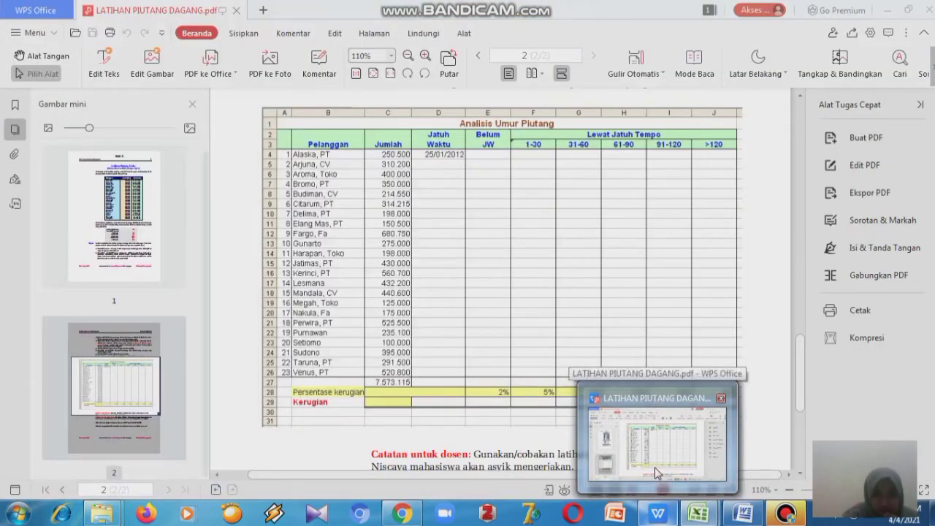
{"action": "mouse_move", "coordinate": [744, 514]}
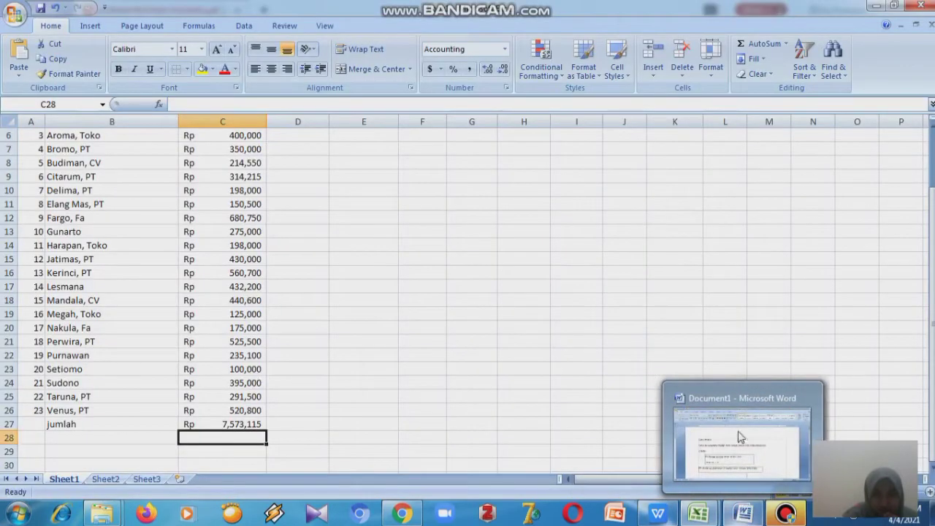
{"action": "left_click", "coordinate": [626, 259]}
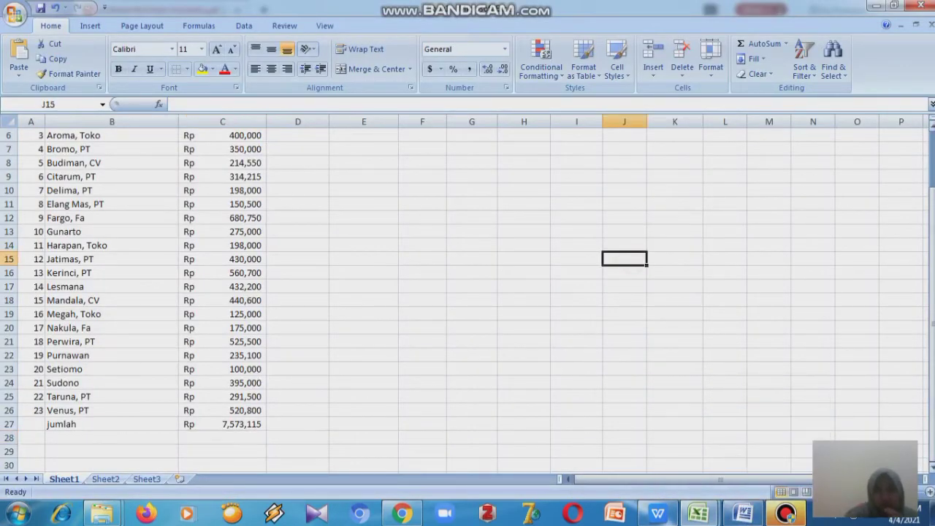
- Enter the due date 25Jan2012 for Alaska, PT in cell D4 of the Jatuh Waktu column
{"action": "left_click_drag", "start_coordinate": [933, 329], "coordinate": [932, 315]}
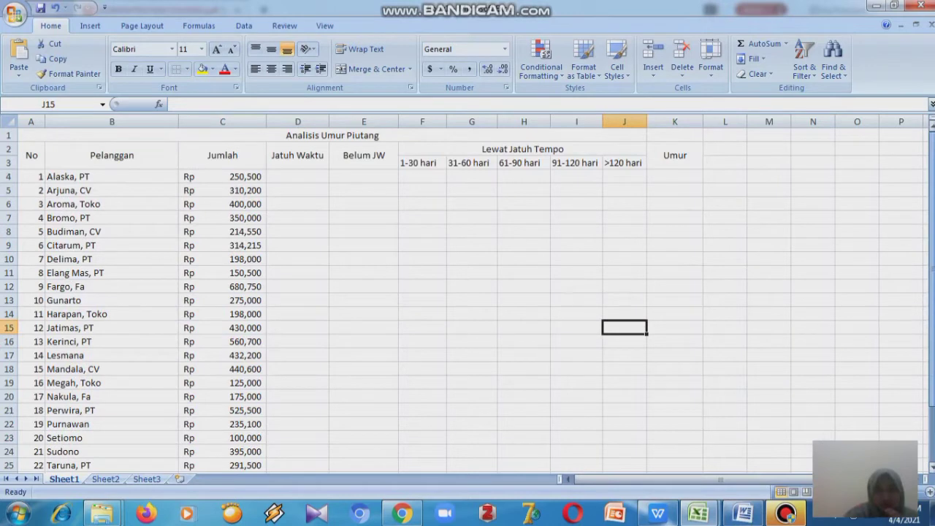
{"action": "left_click_drag", "start_coordinate": [932, 247], "coordinate": [933, 259]}
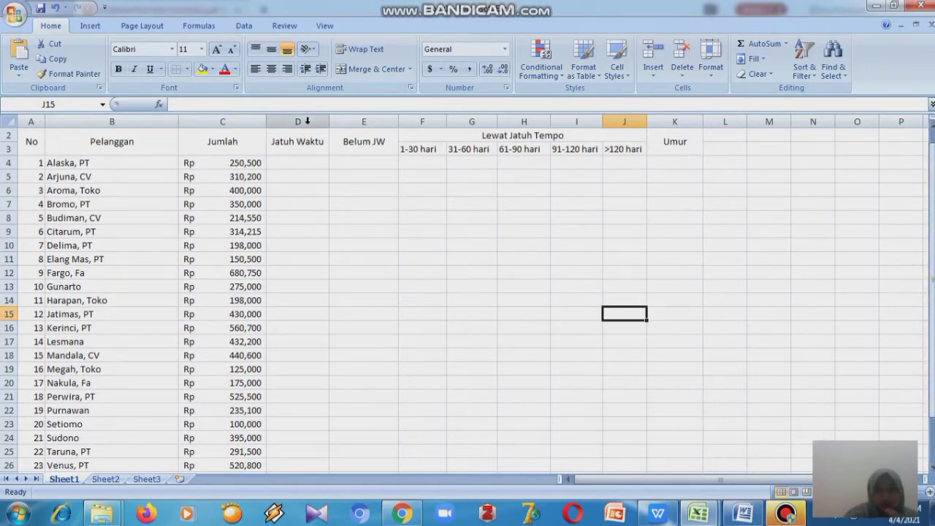
{"action": "left_click", "coordinate": [304, 121]}
{"action": "left_click", "coordinate": [297, 160]}
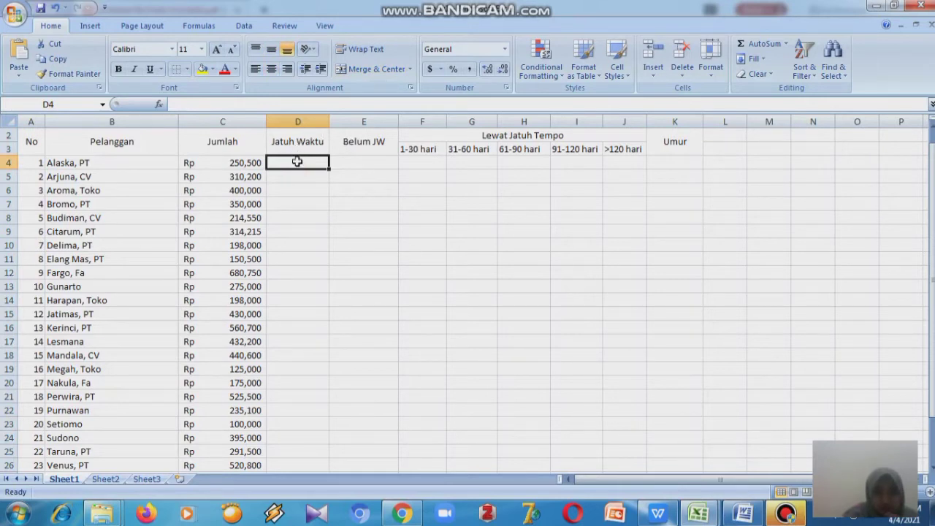
{"action": "type", "text": "25Jan20"}
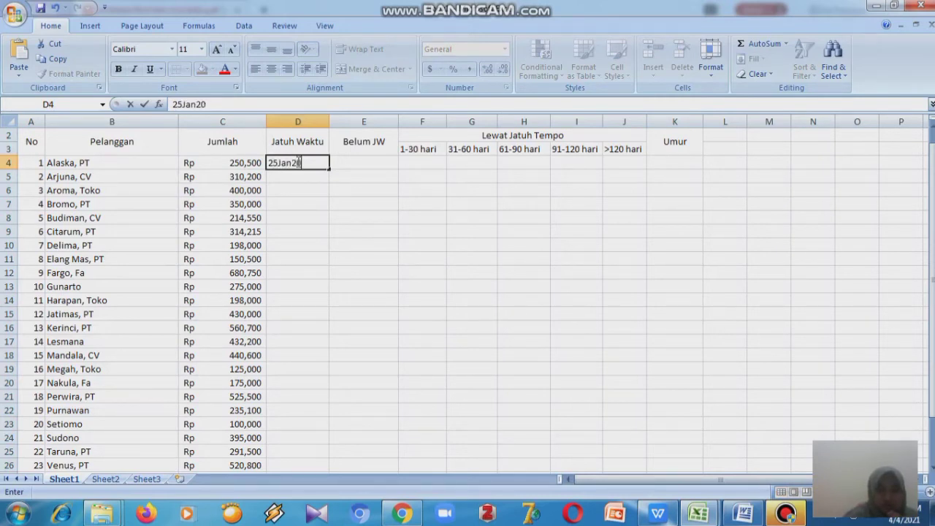
{"action": "type", "text": "12"}
{"action": "key", "text": "Return"}
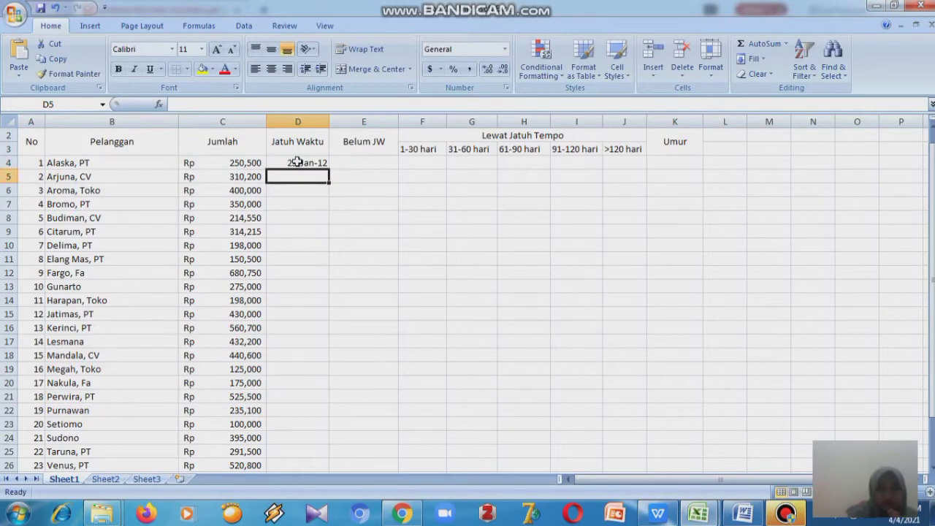
- Compare the Jatuh Waktu date format with the table in the exercise PDF
{"action": "left_click", "coordinate": [297, 162]}
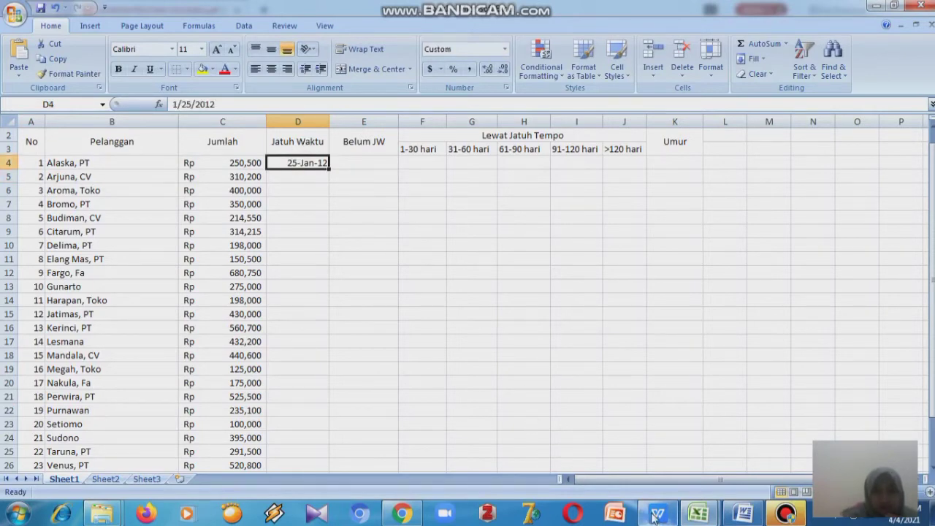
{"action": "left_click", "coordinate": [646, 411]}
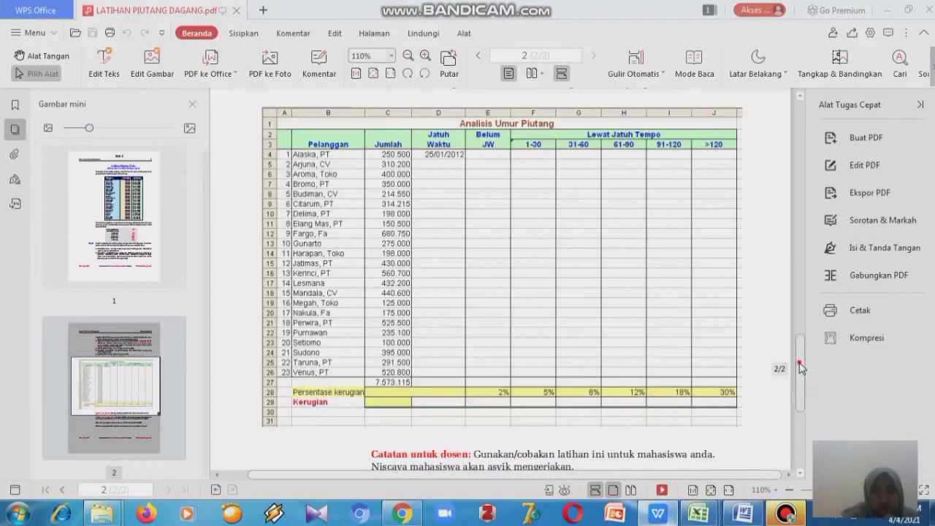
{"action": "scroll", "coordinate": [800, 350], "scroll_direction": "up", "scroll_amount": 3}
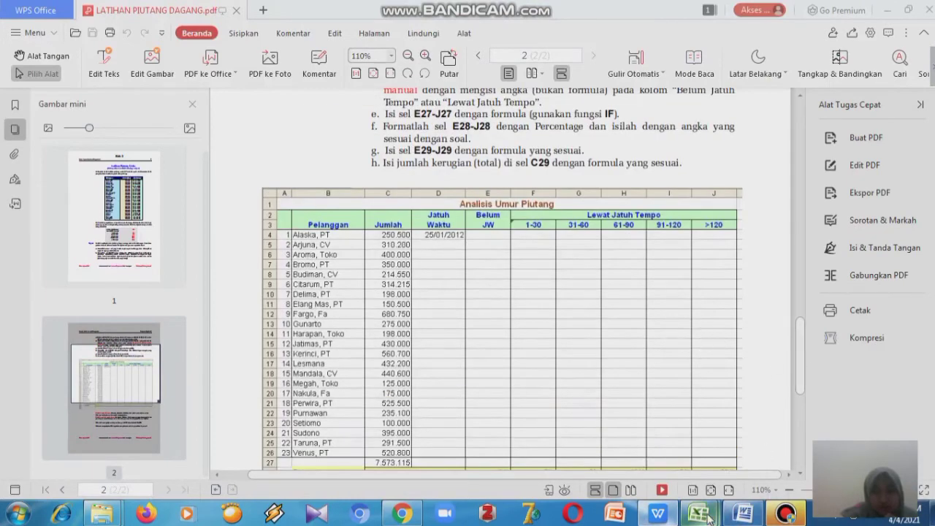
{"action": "mouse_move", "coordinate": [698, 514]}
{"action": "left_click", "coordinate": [716, 460]}
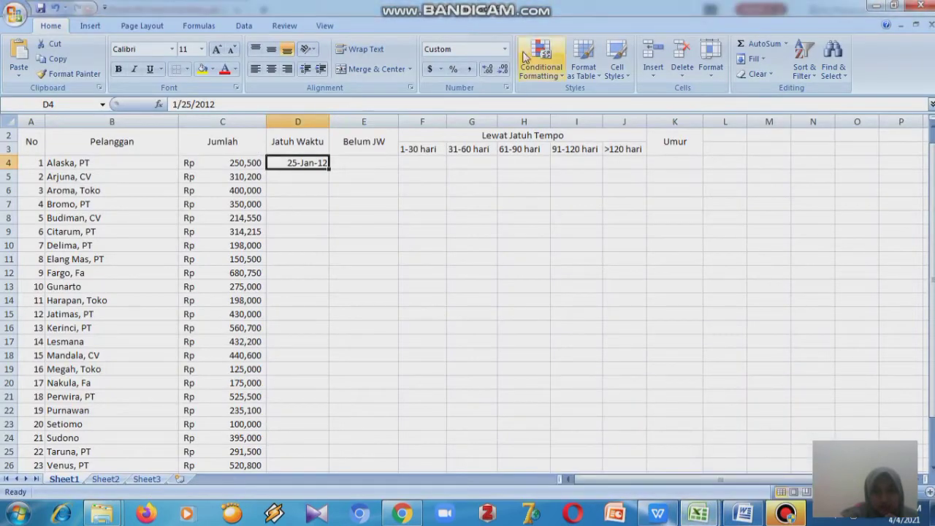
- Try applying a Short Date and then a Format Cells date format to cell D4
{"action": "left_click", "coordinate": [504, 50]}
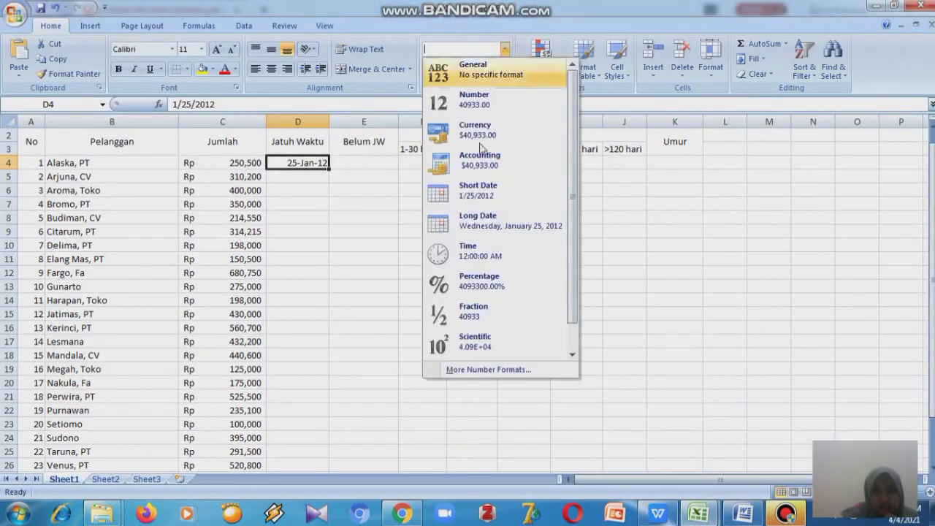
{"action": "left_click", "coordinate": [485, 196]}
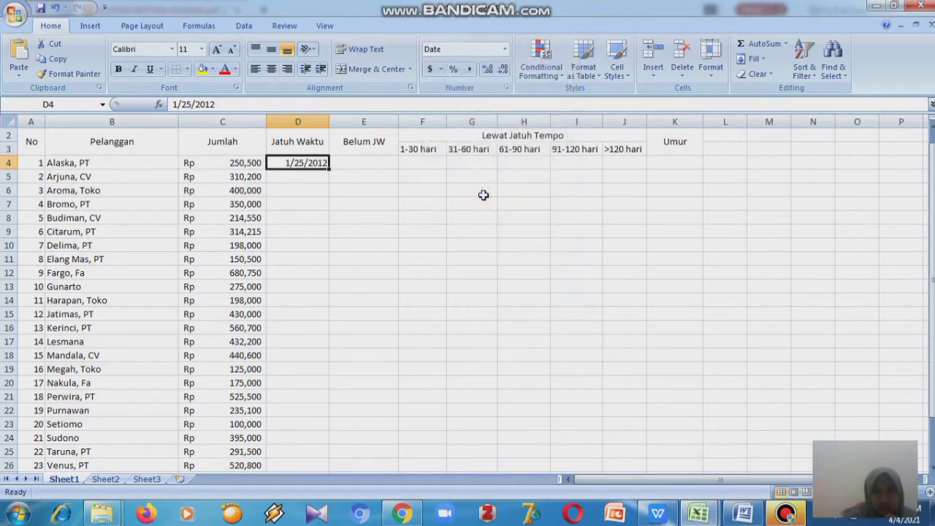
{"action": "left_click", "coordinate": [441, 69]}
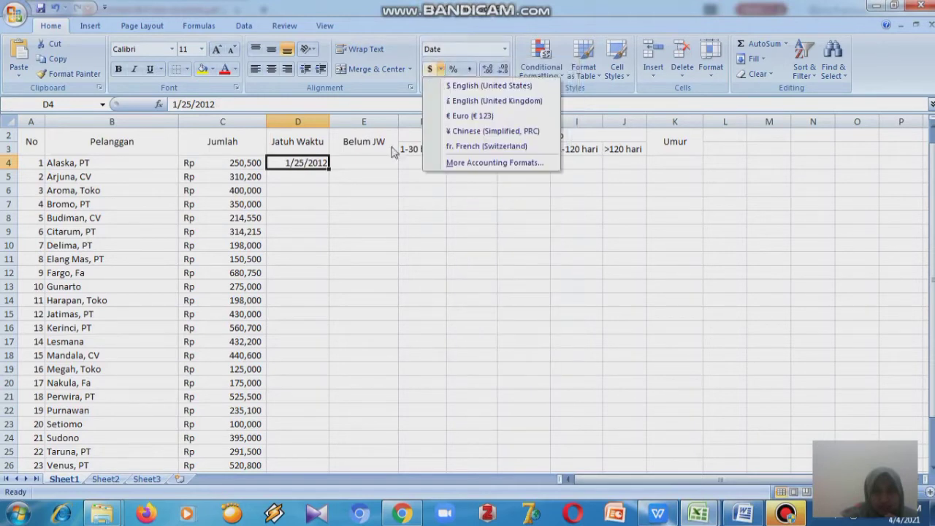
{"action": "left_click", "coordinate": [363, 207]}
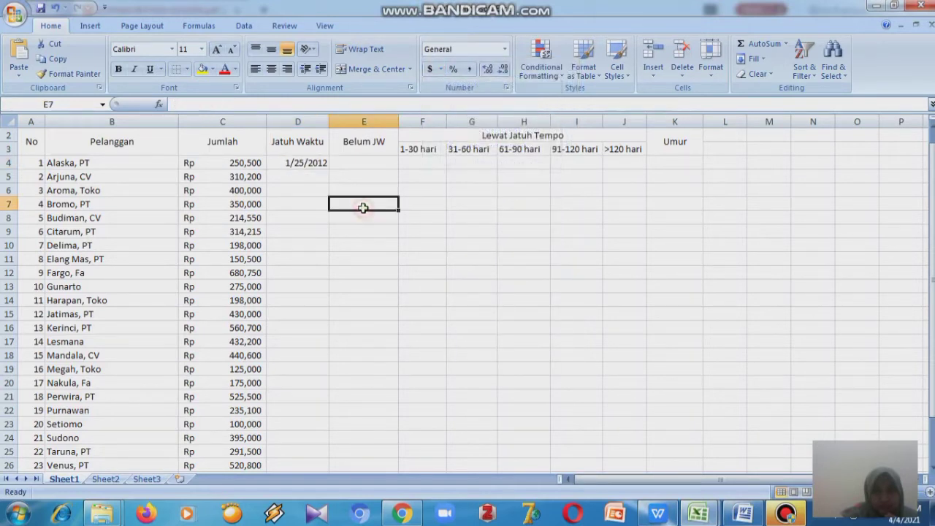
{"action": "left_click", "coordinate": [319, 162]}
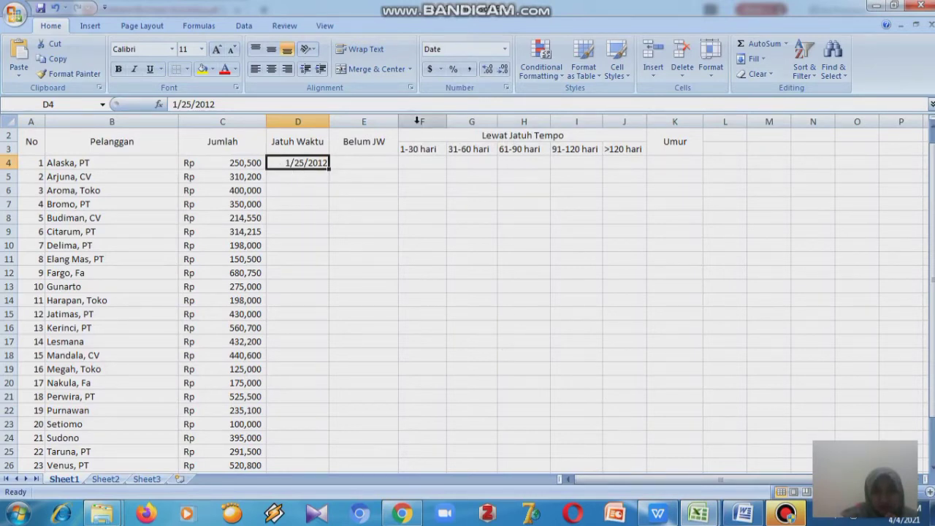
{"action": "left_click", "coordinate": [440, 69]}
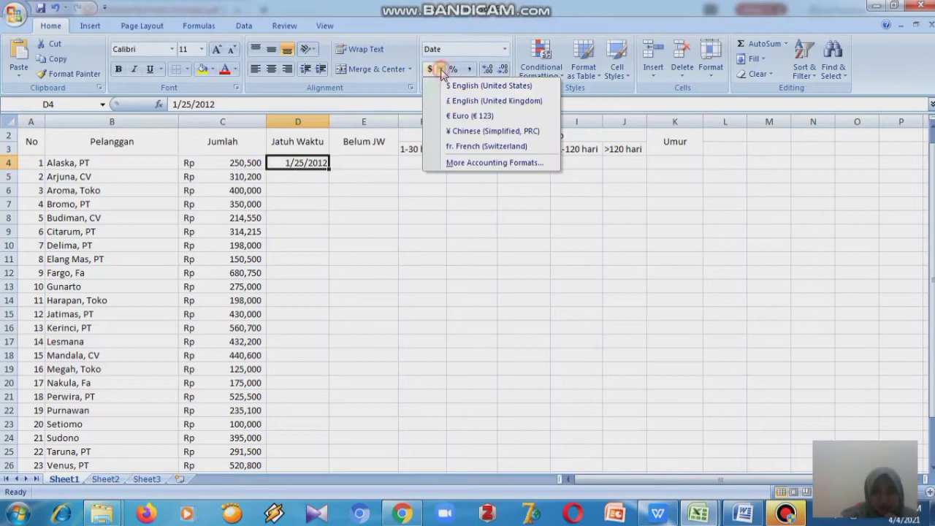
{"action": "left_click", "coordinate": [448, 163]}
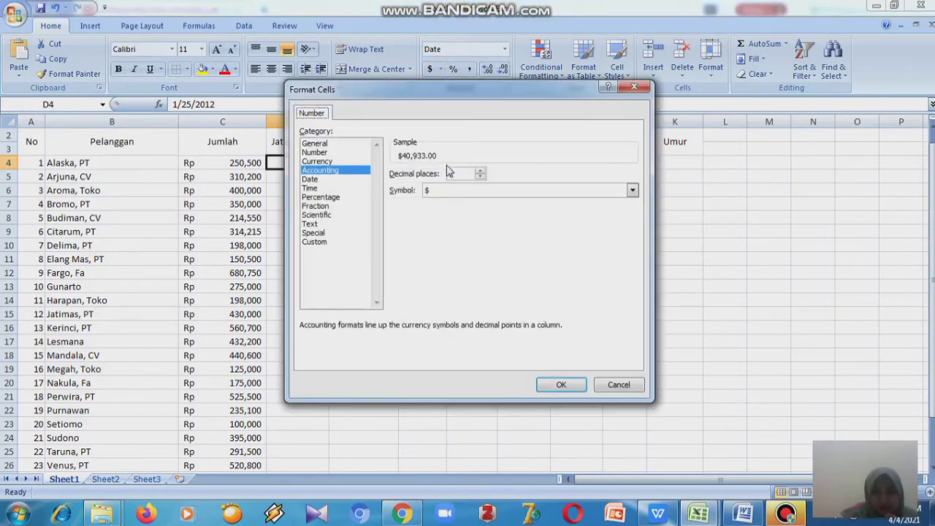
{"action": "left_click", "coordinate": [311, 179]}
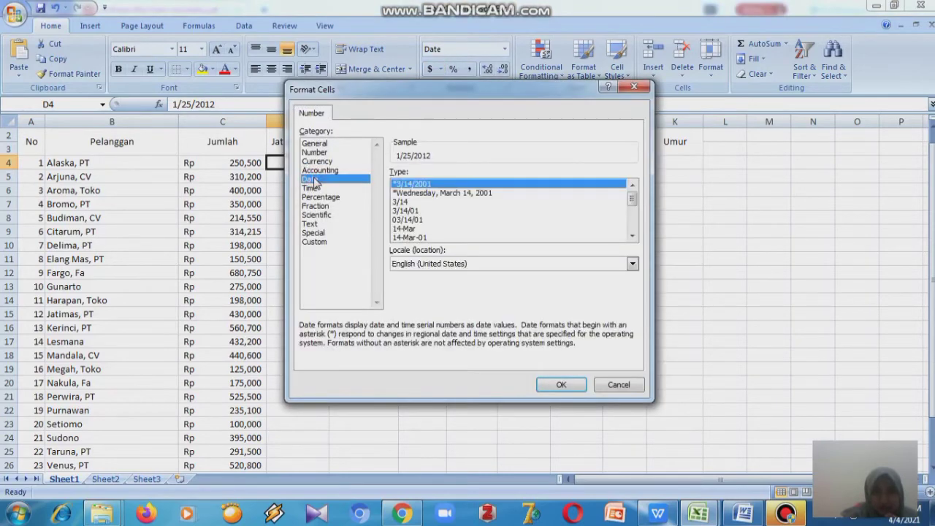
{"action": "left_click", "coordinate": [632, 87]}
- Format column D as Date using the Indonesian (Indonesia) locale in the 14/03/2001 style
{"action": "left_click", "coordinate": [319, 122]}
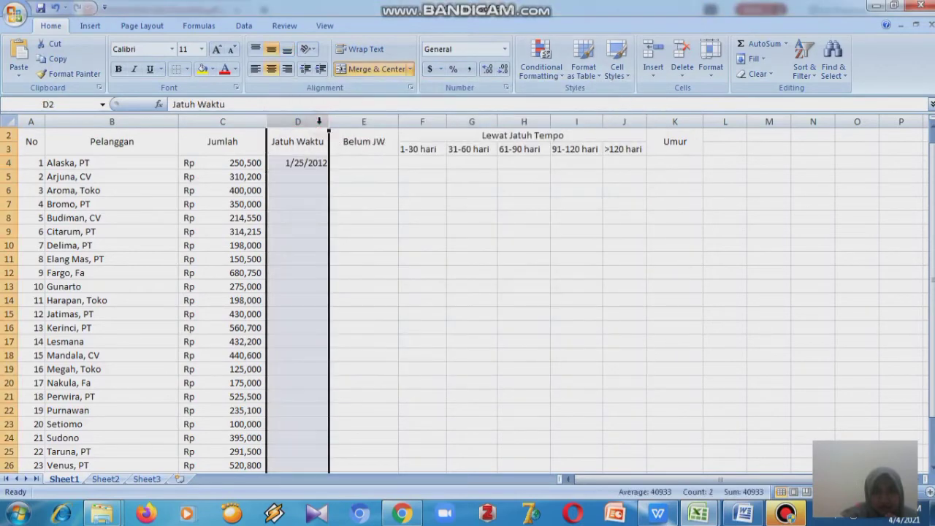
{"action": "left_click", "coordinate": [504, 48]}
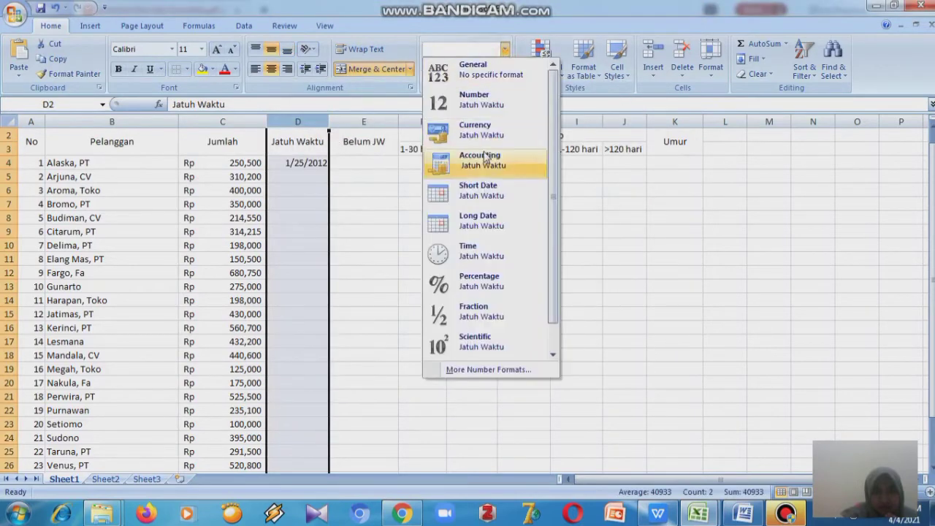
{"action": "left_click", "coordinate": [484, 196]}
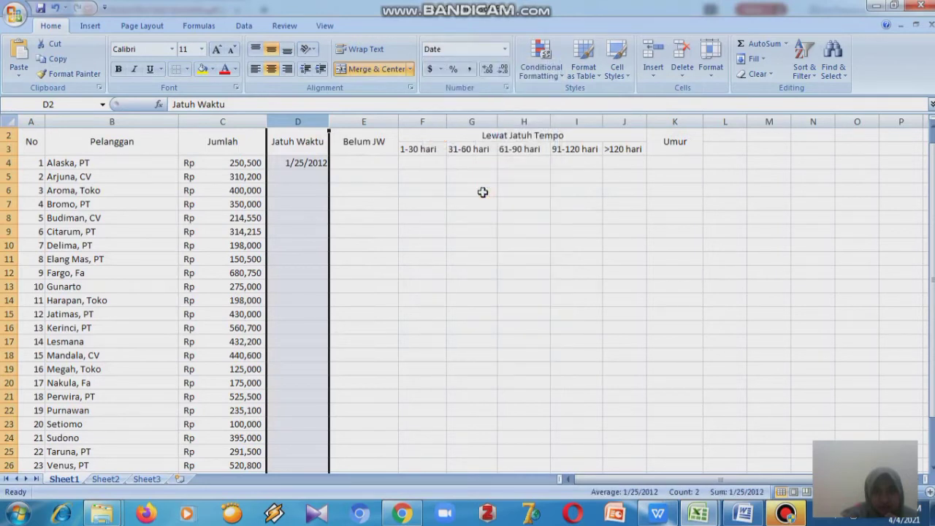
{"action": "left_click", "coordinate": [441, 68]}
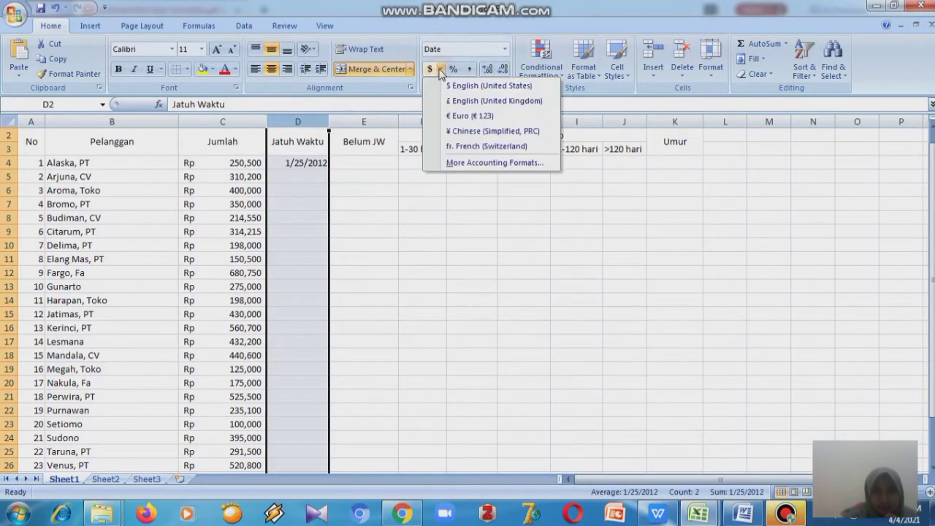
{"action": "left_click", "coordinate": [434, 162]}
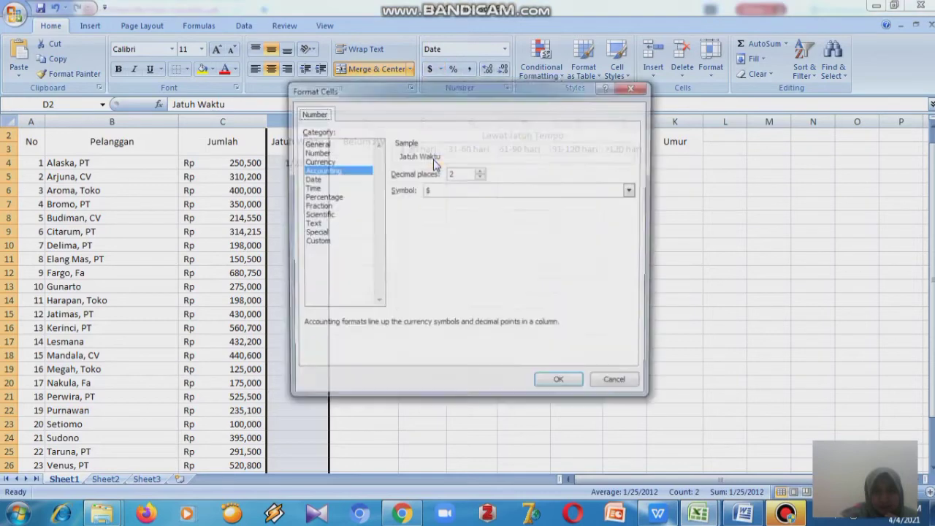
{"action": "left_click", "coordinate": [356, 180]}
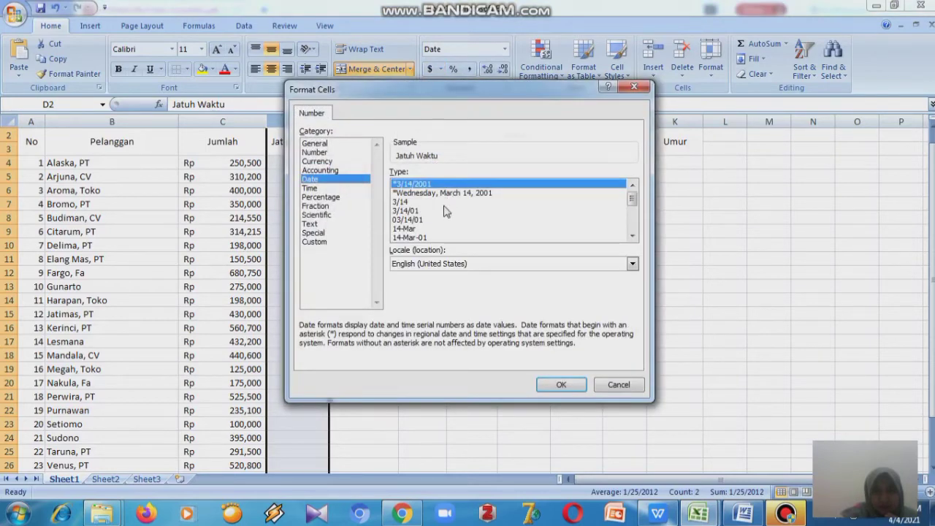
{"action": "left_click_drag", "start_coordinate": [633, 200], "coordinate": [633, 216]}
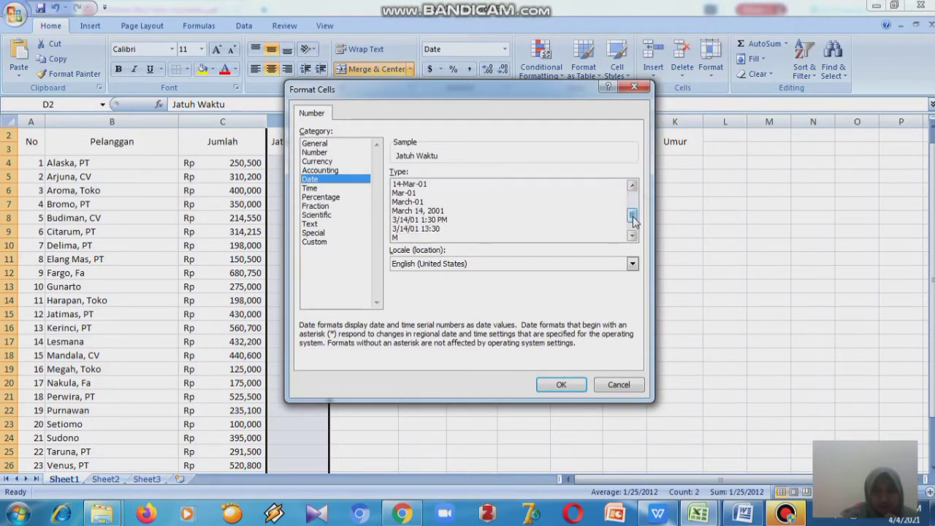
{"action": "left_click", "coordinate": [633, 263]}
{"action": "left_click_drag", "start_coordinate": [635, 300], "coordinate": [635, 304]}
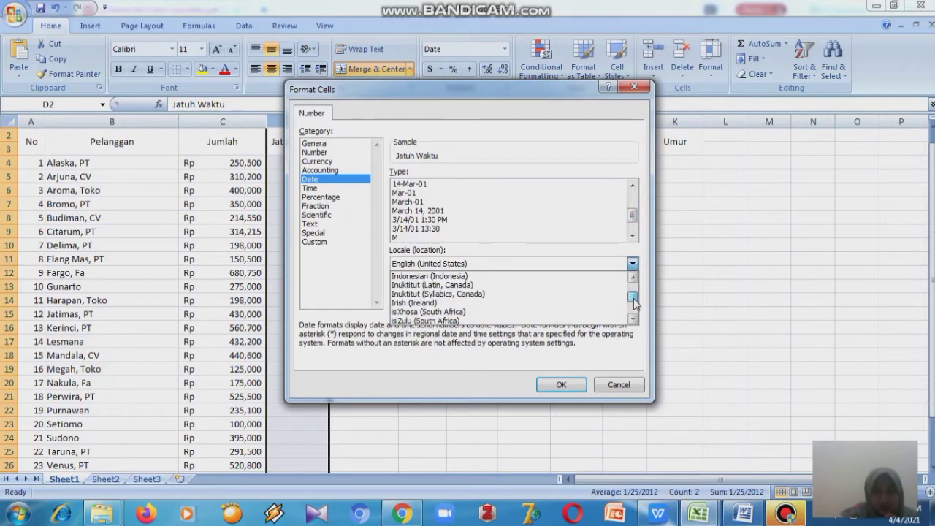
{"action": "left_click", "coordinate": [544, 278]}
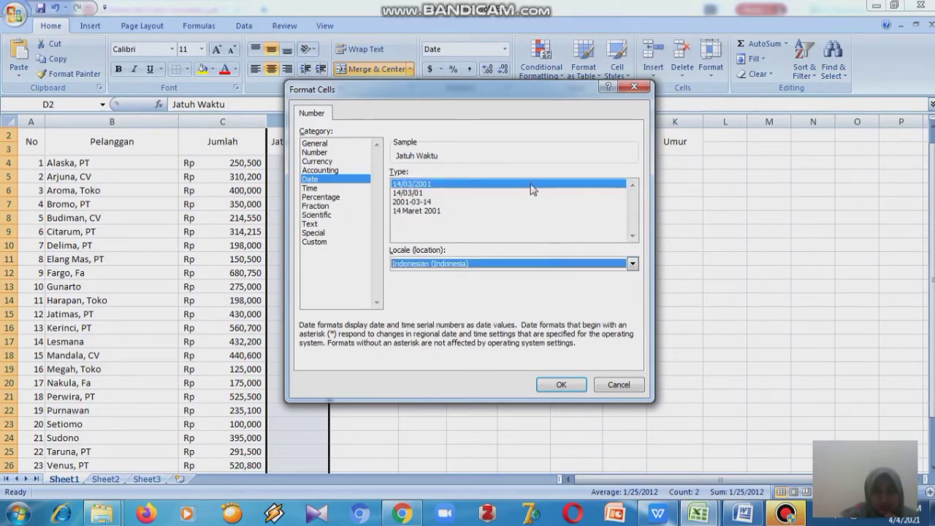
{"action": "left_click", "coordinate": [553, 386]}
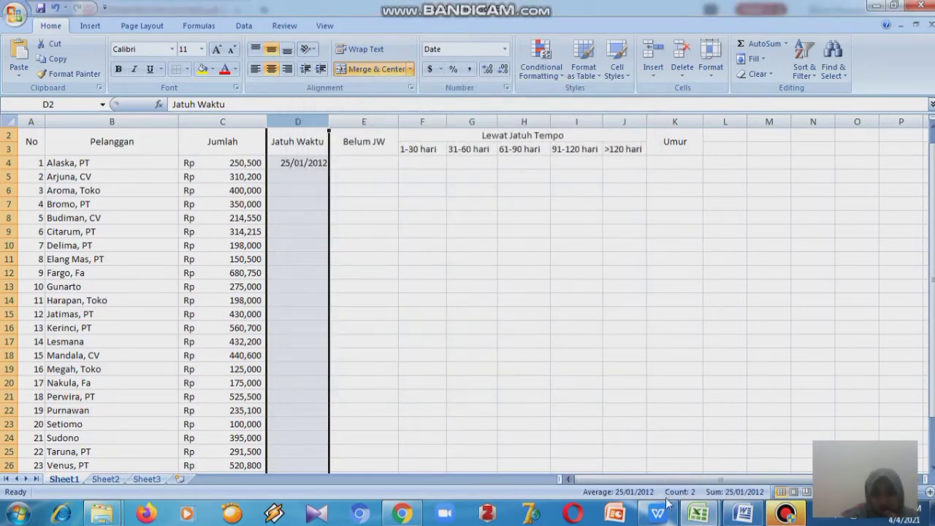
- Check the customers' due dates on the first page of the exercise PDF
{"action": "mouse_move", "coordinate": [666, 511]}
{"action": "left_click", "coordinate": [665, 471]}
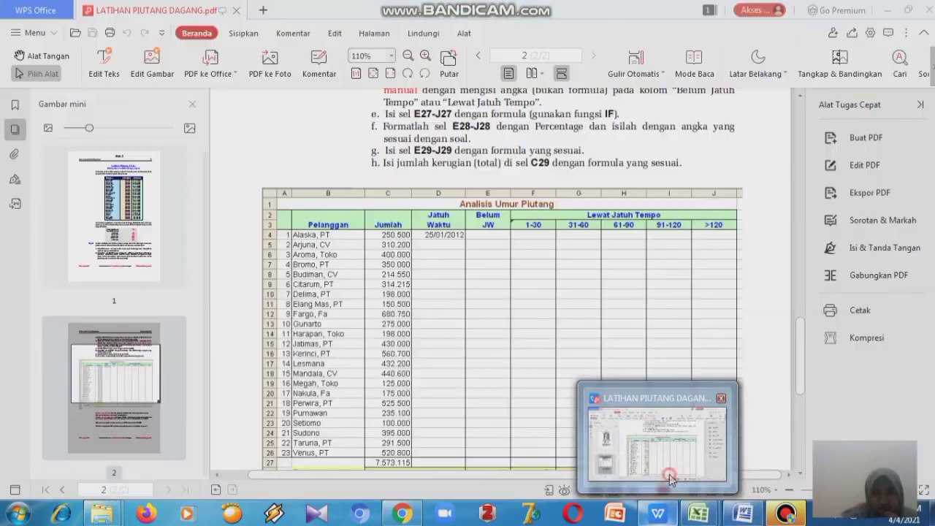
{"action": "left_click", "coordinate": [662, 449]}
{"action": "left_click_drag", "start_coordinate": [795, 353], "coordinate": [794, 174]}
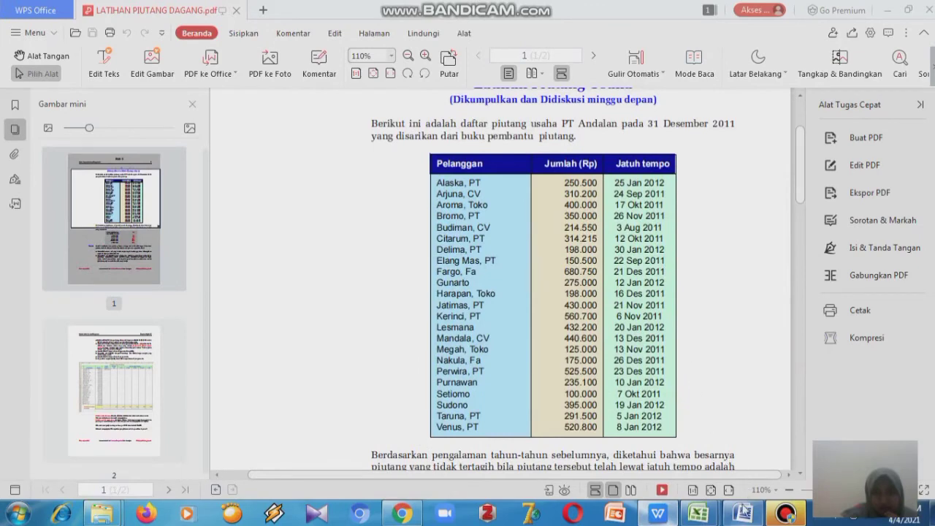
{"action": "mouse_move", "coordinate": [698, 513]}
{"action": "left_click", "coordinate": [733, 468]}
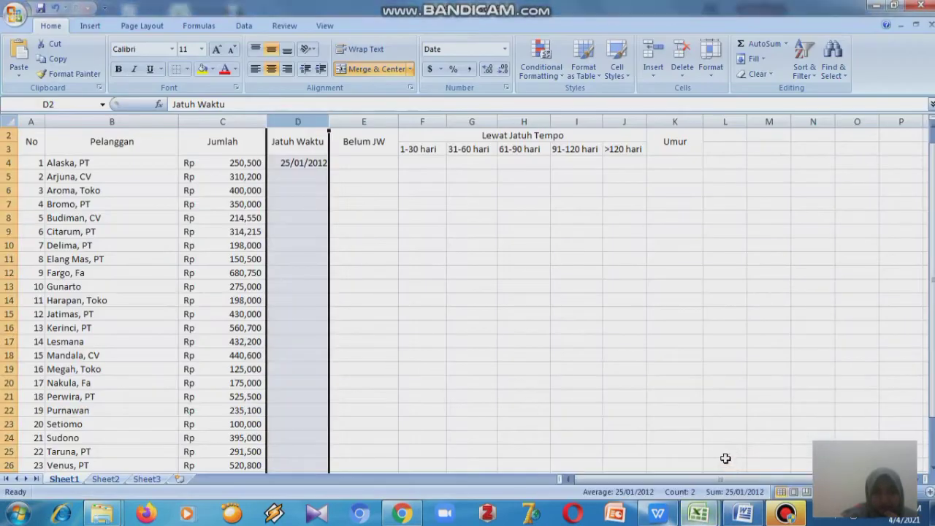
- Enter the due date 24Sep2011 for Arjuna, CV in cell D5
{"action": "left_click", "coordinate": [307, 174]}
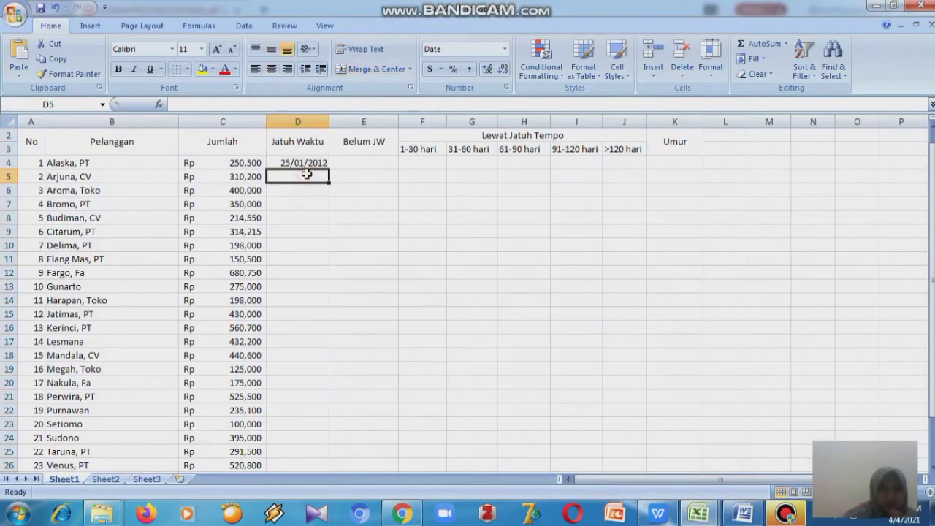
{"action": "type", "text": "24S"}
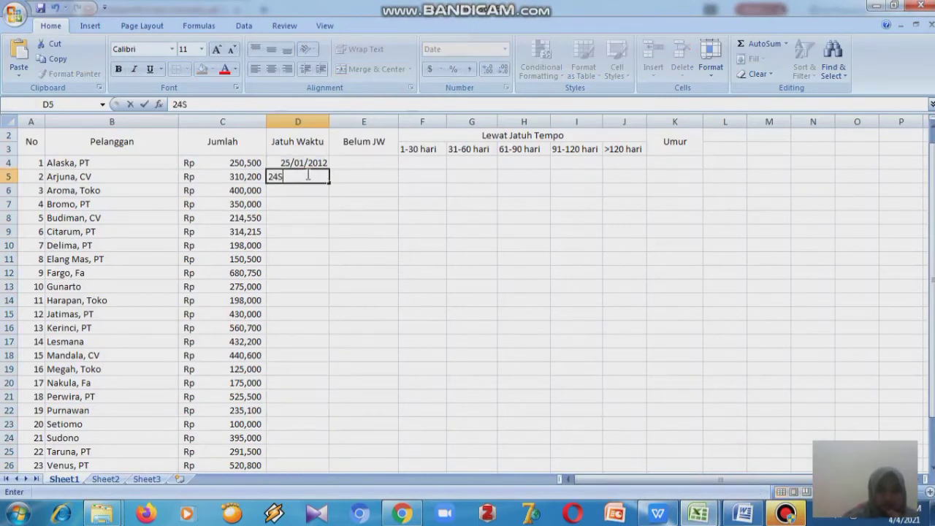
{"action": "type", "text": "ep2011"}
{"action": "key", "text": "Return"}
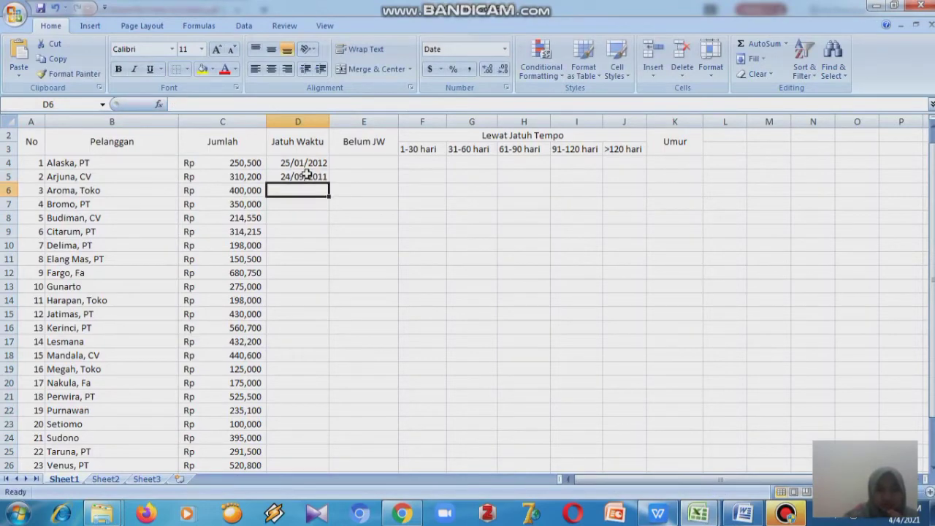
{"action": "mouse_move", "coordinate": [659, 519]}
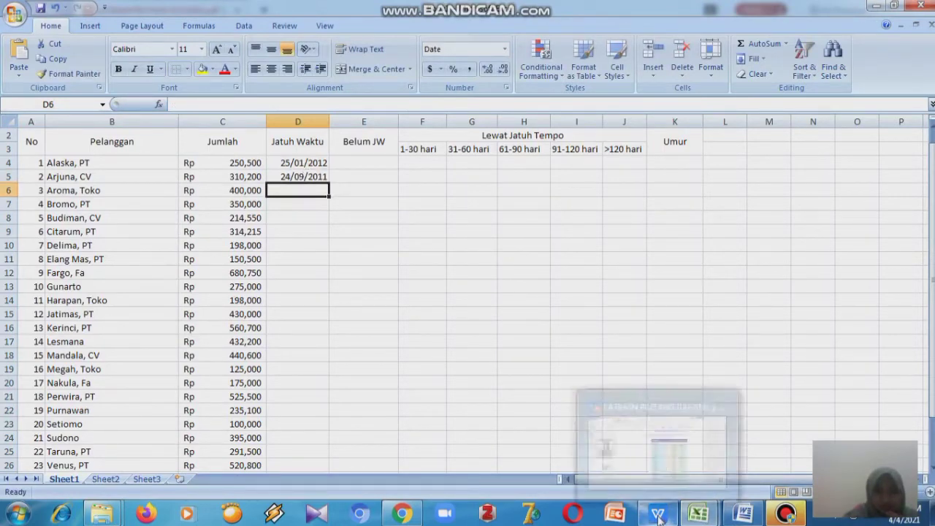
{"action": "mouse_move", "coordinate": [690, 450]}
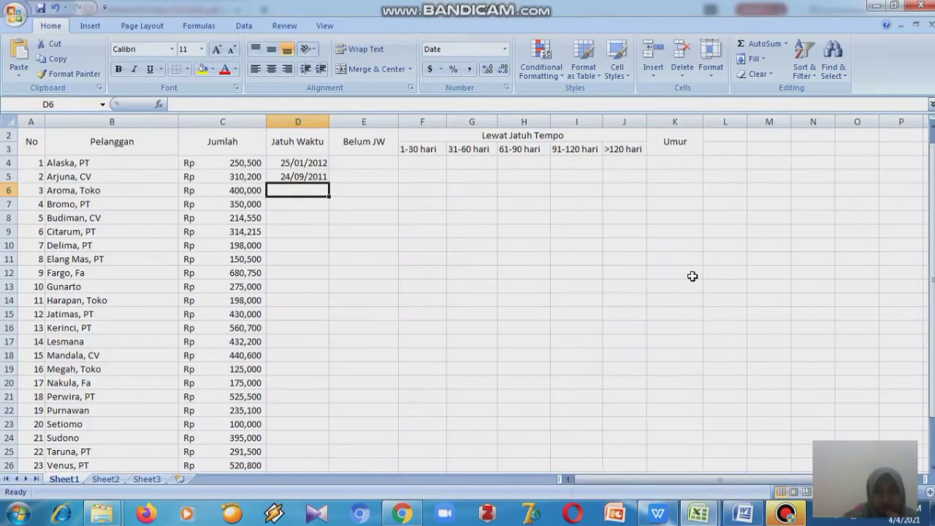
{"action": "type", "text": "17"}
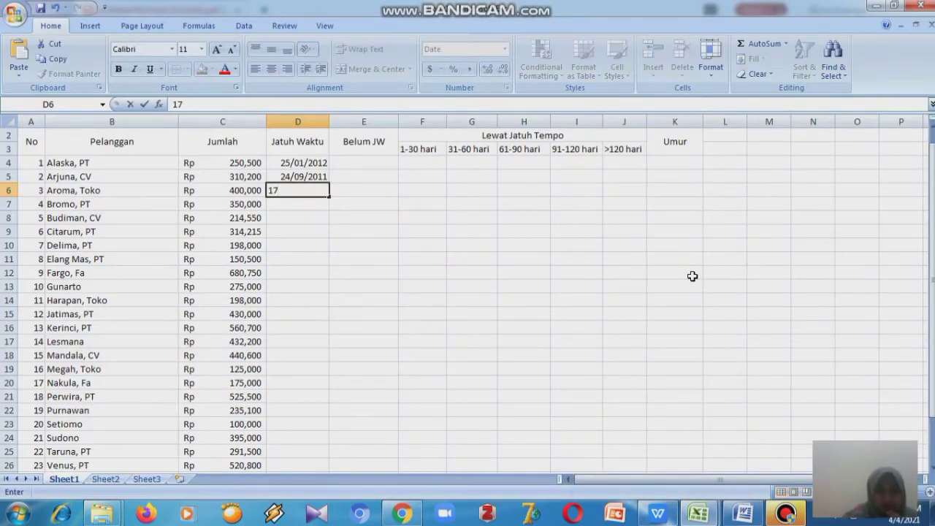
{"action": "type", "text": "Oct2011"}
{"action": "key", "text": "Return"}
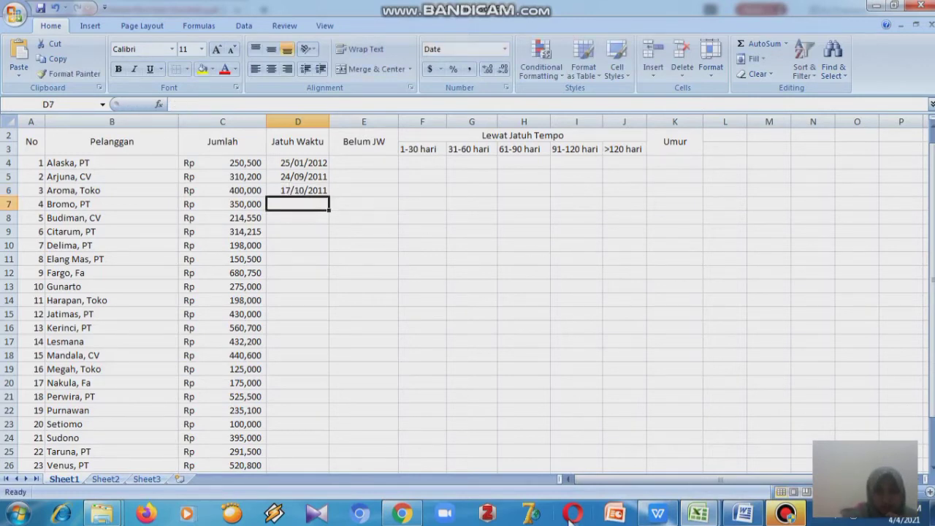
- Enter the due date 26Nov2011 for Bromo, PT in cell D7
{"action": "mouse_move", "coordinate": [659, 448]}
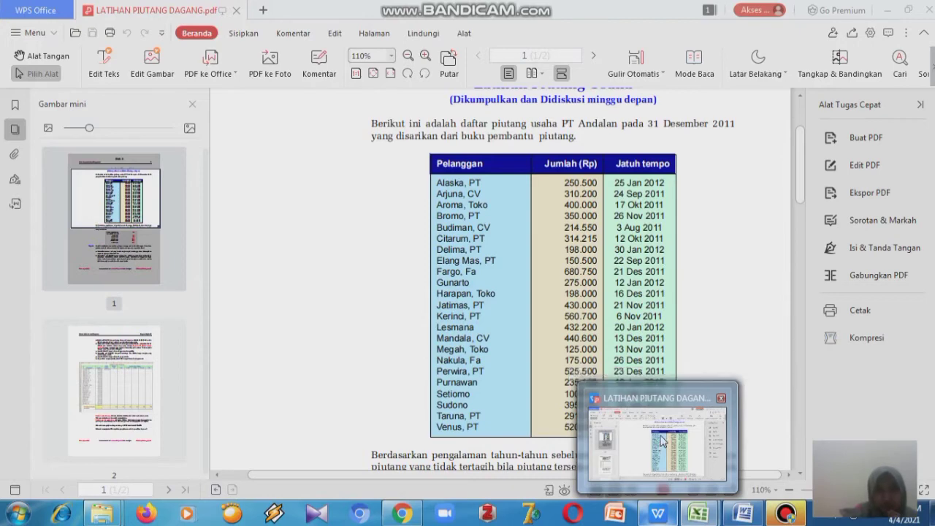
{"action": "type", "text": "2"}
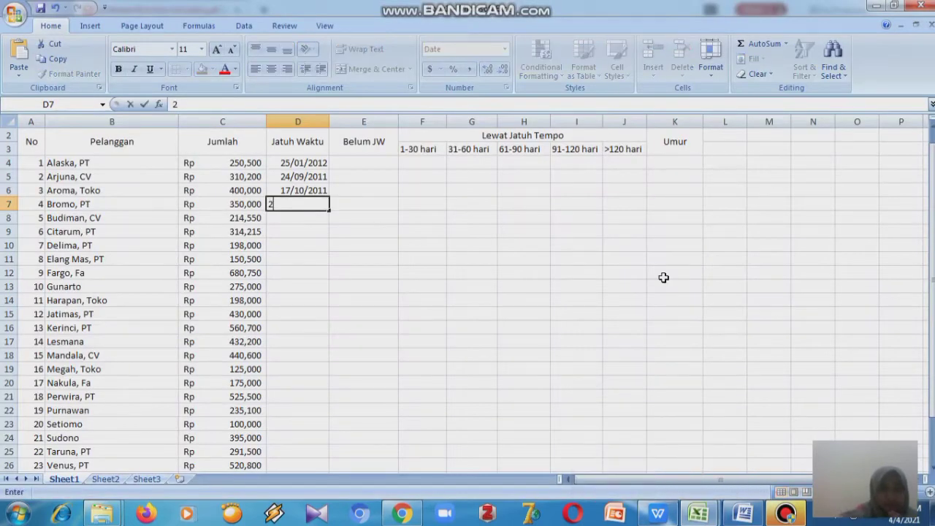
{"action": "type", "text": "6n"}
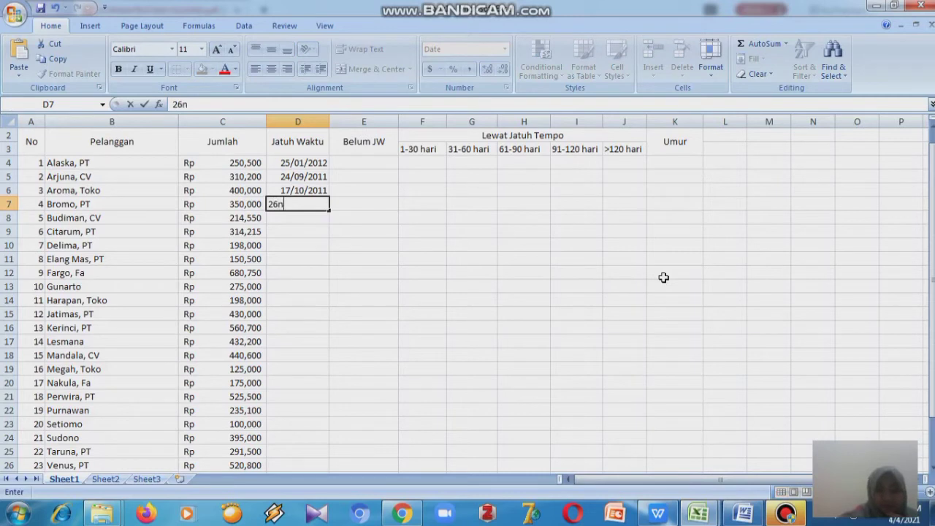
{"action": "type", "text": "ov2011"}
{"action": "key", "text": "Return"}
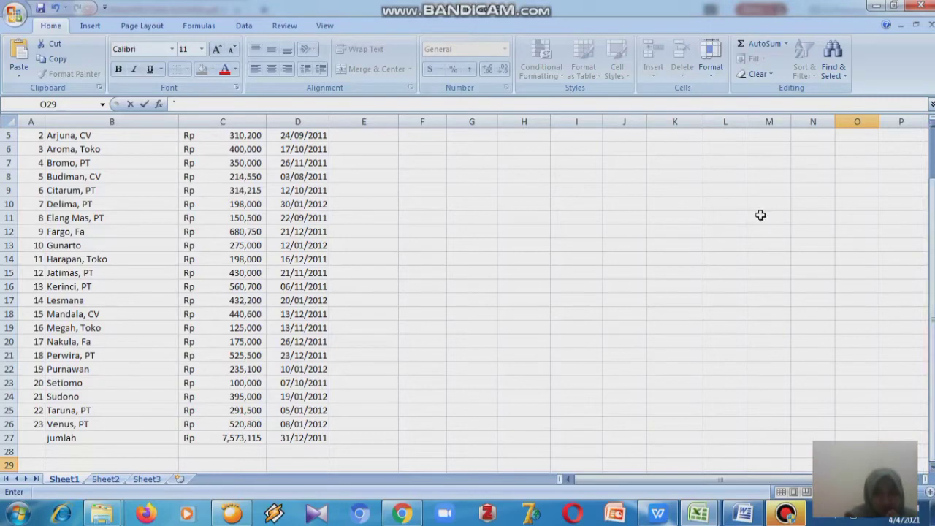
- Enter the formula =(($D$27-D4)) in K4 to compute the receivable's age from the closing date in D27
{"action": "left_click_drag", "start_coordinate": [931, 240], "coordinate": [933, 228]}
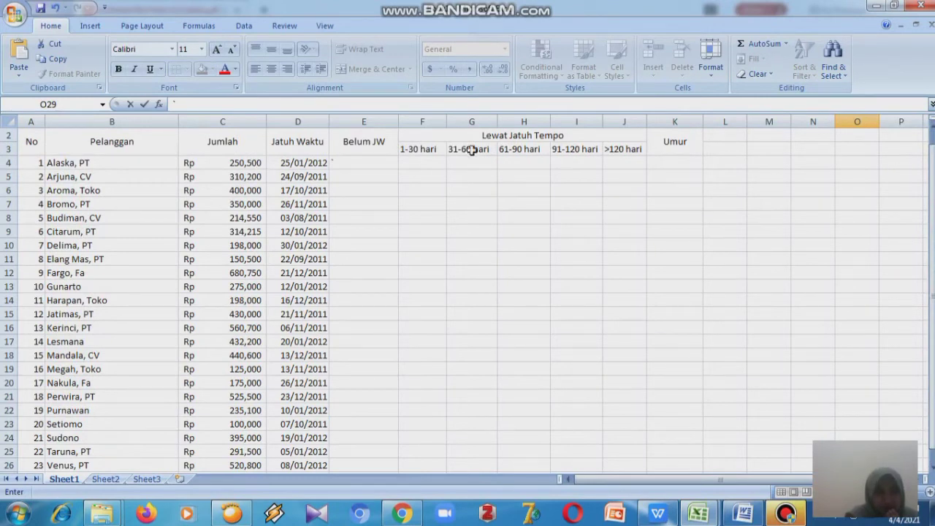
{"action": "left_click", "coordinate": [650, 164]}
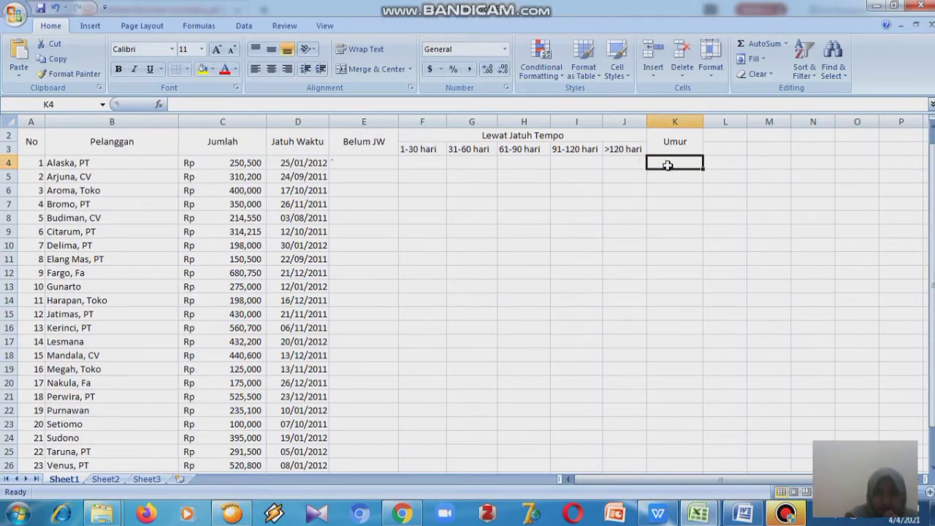
{"action": "double_click", "coordinate": [667, 166]}
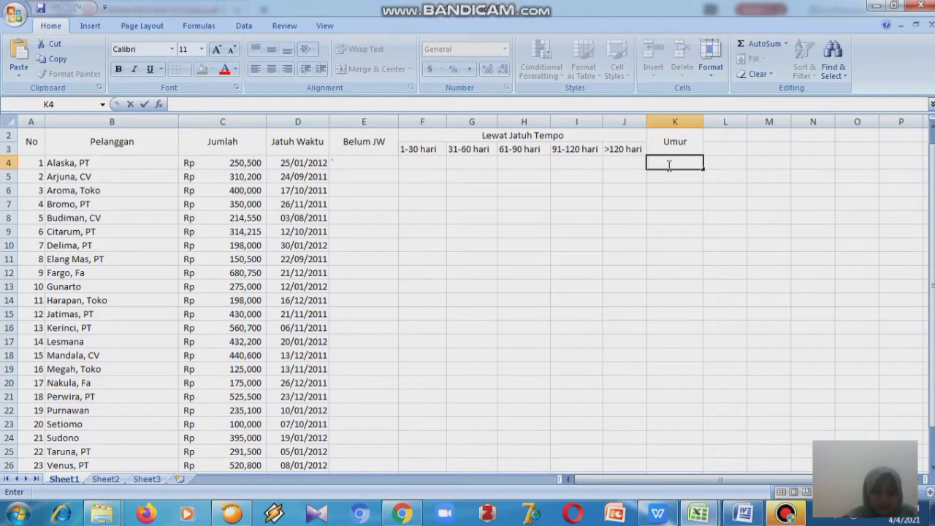
{"action": "type", "text": "=("}
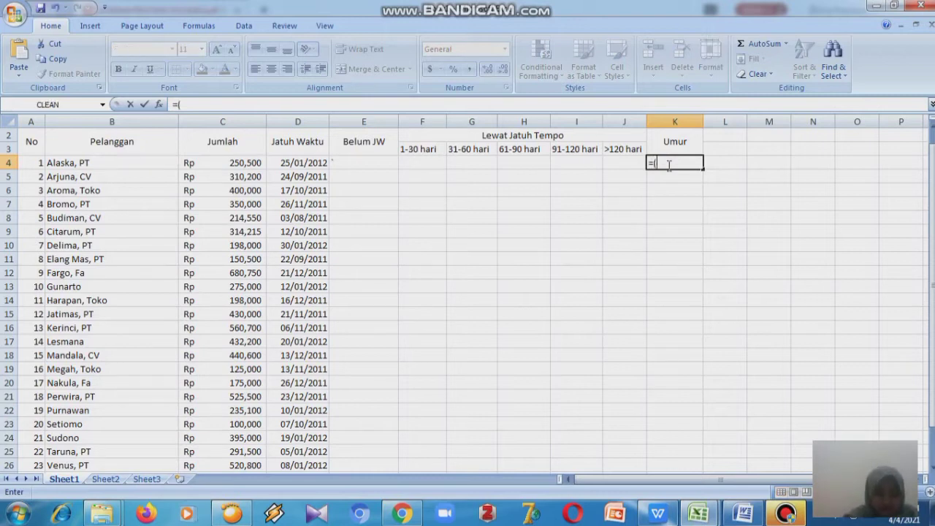
{"action": "type", "text": "($"}
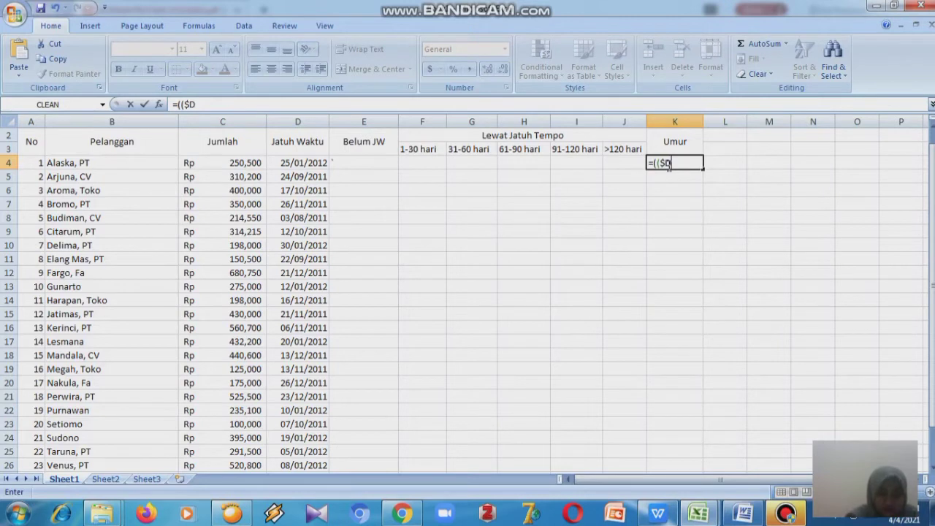
{"action": "type", "text": "D$27"}
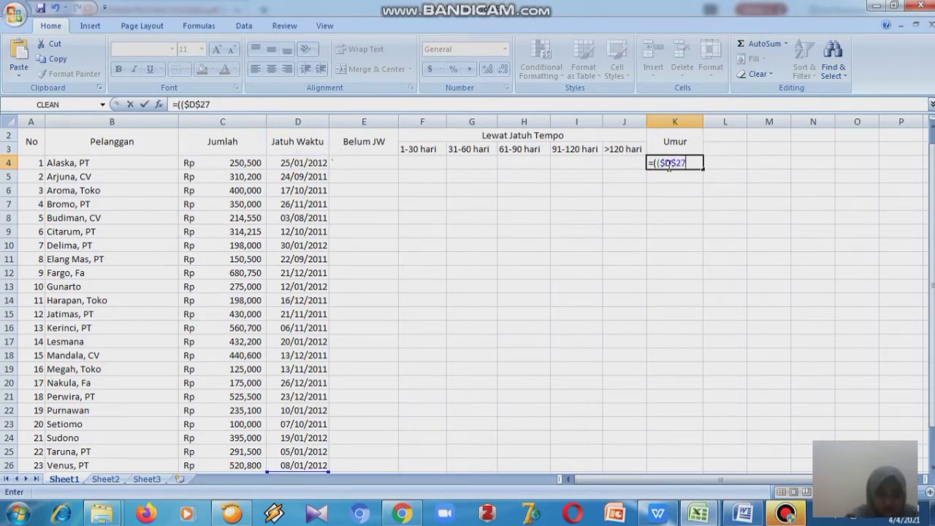
{"action": "type", "text": "-d"}
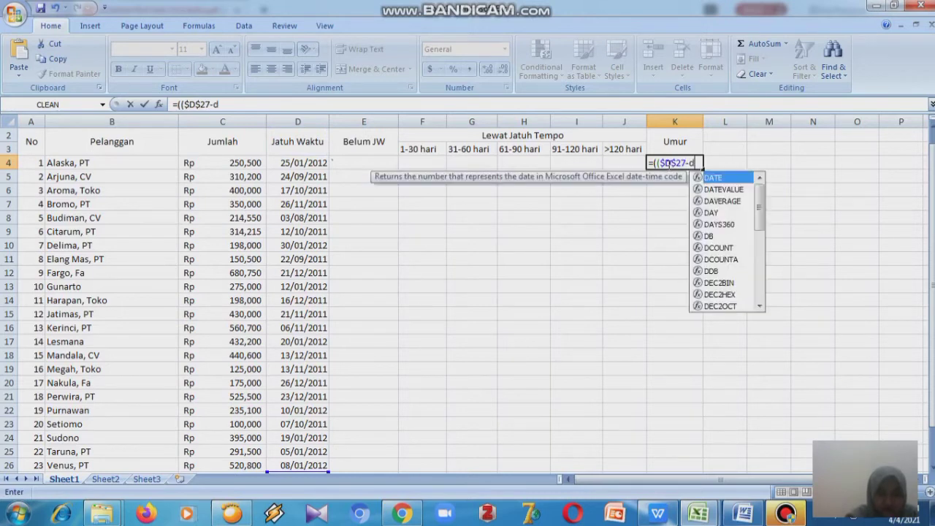
{"action": "key", "text": "BackSpace"}
{"action": "type", "text": "D4"}
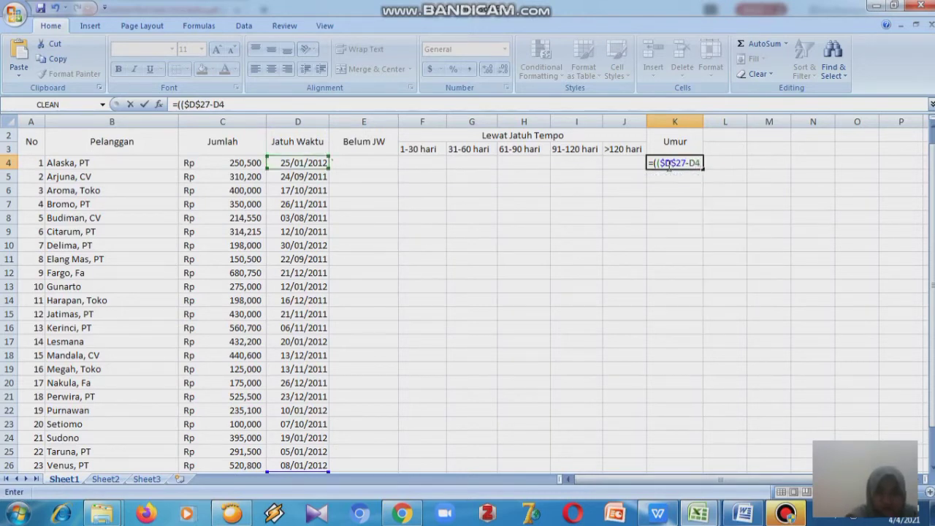
{"action": "type", "text": "))"}
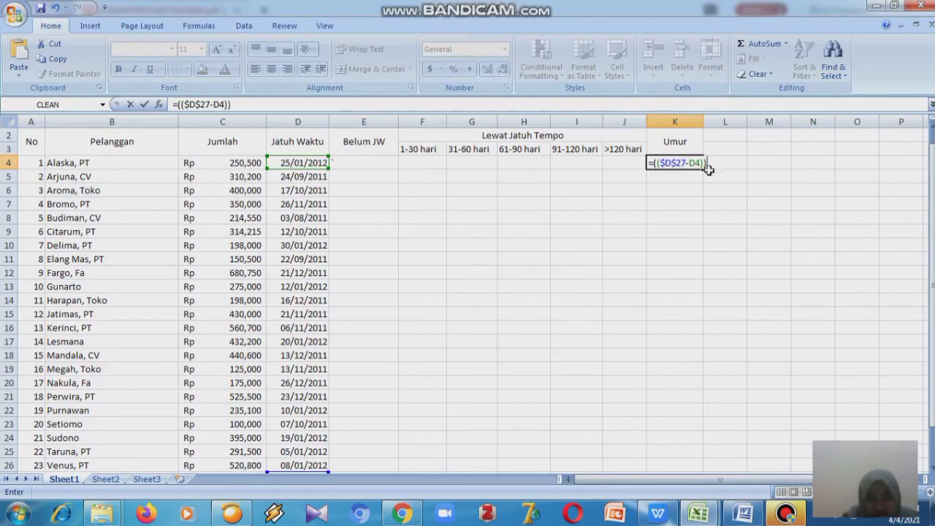
{"action": "scroll", "coordinate": [925, 213], "scroll_direction": "down", "scroll_amount": 1}
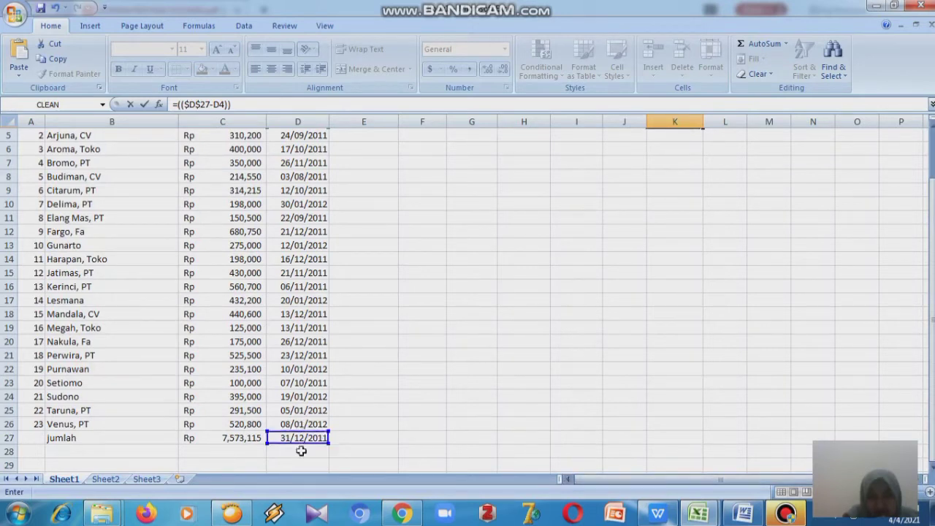
{"action": "left_click_drag", "start_coordinate": [927, 365], "coordinate": [931, 358]}
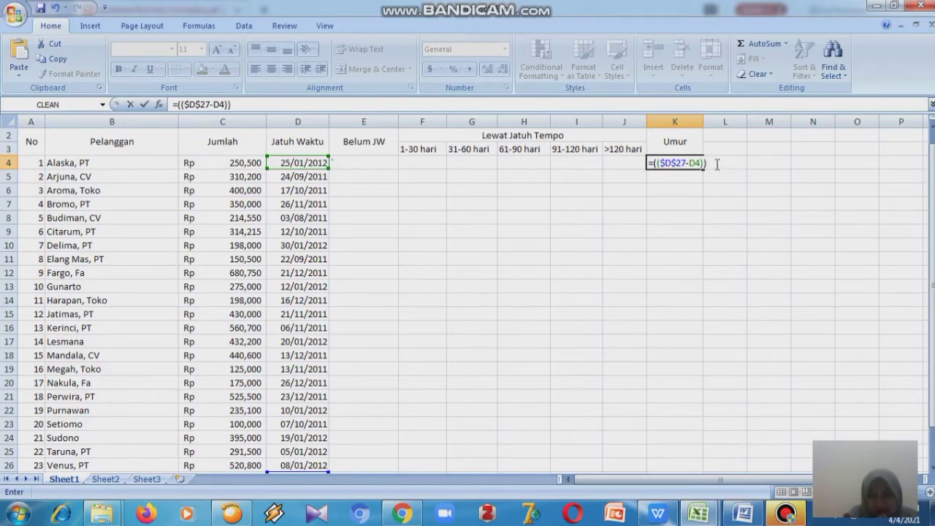
{"action": "key", "text": "Return"}
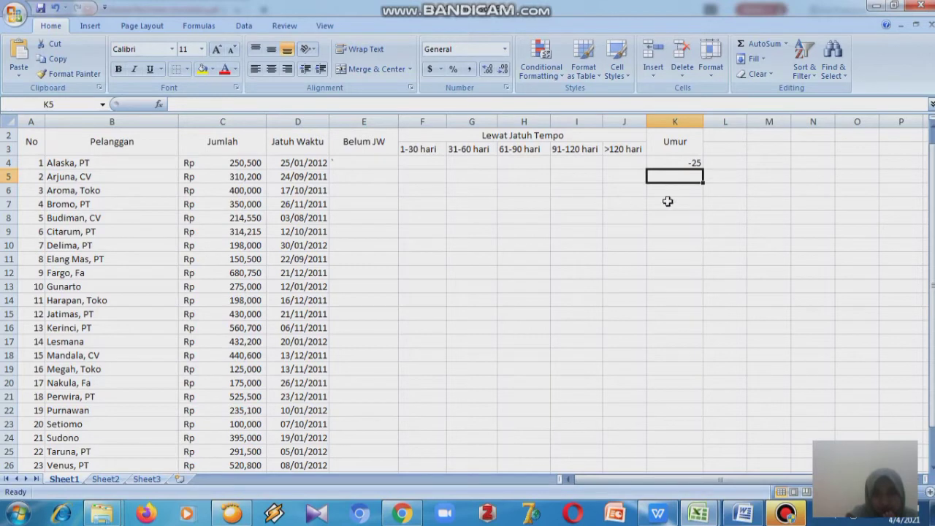
- Fill the Umur formula from K4 down through K26 for every customer
{"action": "left_click", "coordinate": [692, 165]}
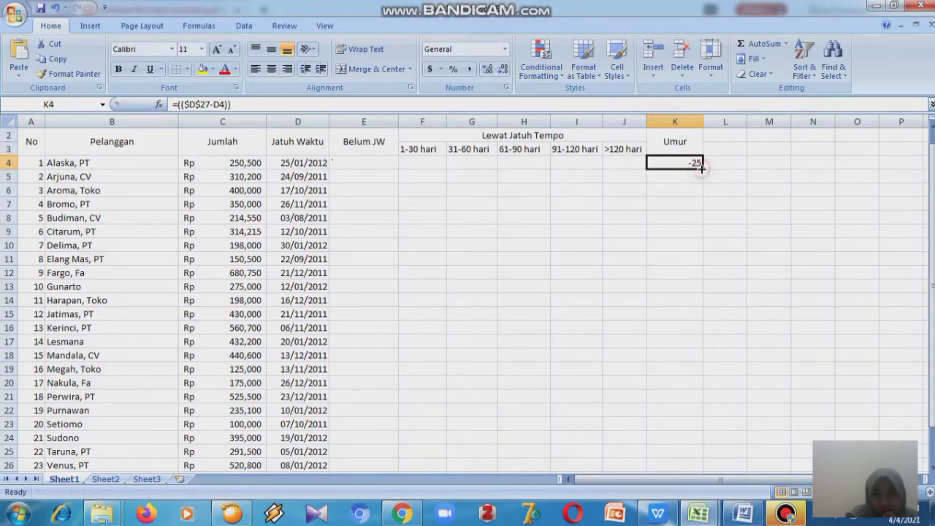
{"action": "left_click_drag", "start_coordinate": [701, 168], "coordinate": [703, 333]}
{"action": "left_click_drag", "start_coordinate": [932, 212], "coordinate": [932, 247]}
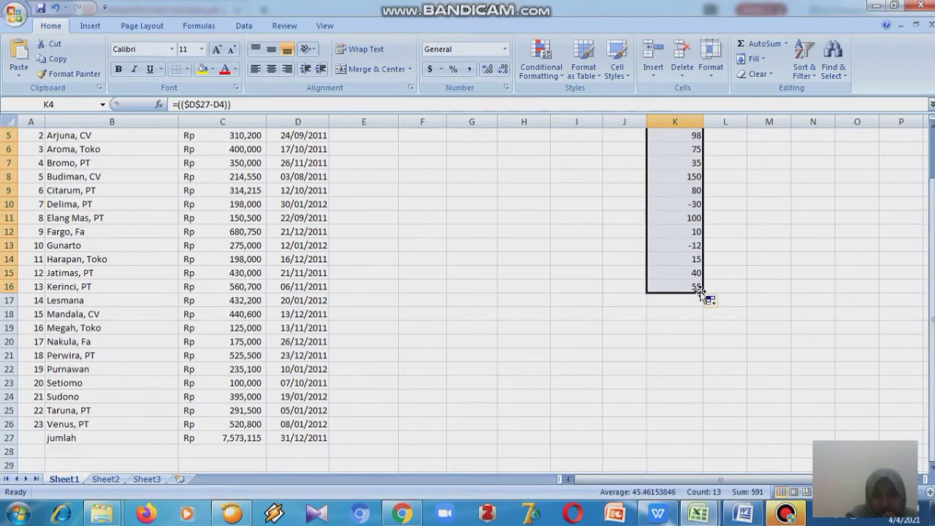
{"action": "left_click_drag", "start_coordinate": [701, 290], "coordinate": [702, 432]}
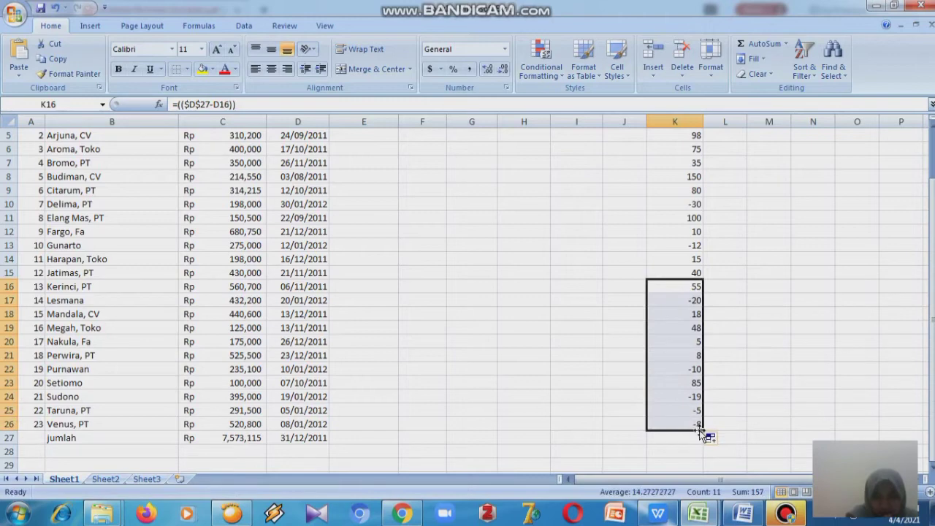
{"action": "left_click", "coordinate": [899, 422]}
{"action": "left_click_drag", "start_coordinate": [931, 414], "coordinate": [931, 358]}
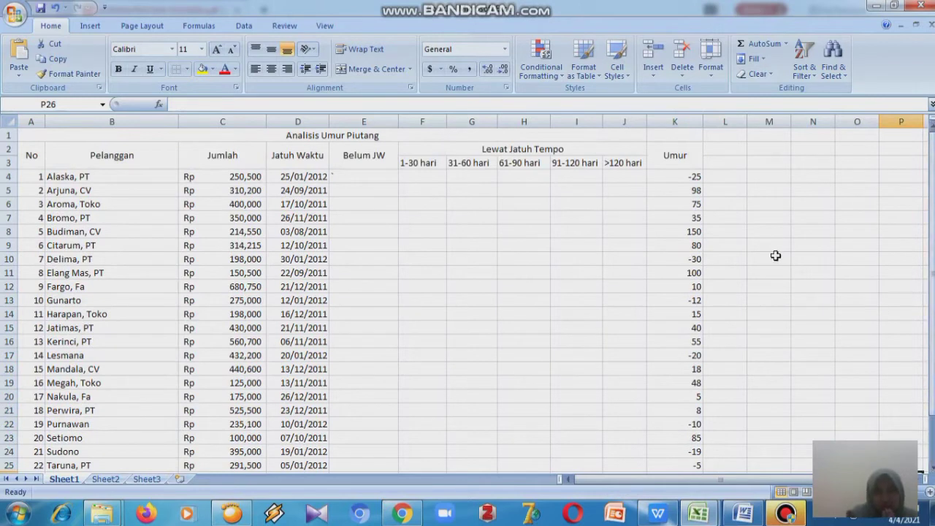
- Inspect the copied Umur formulas in the cells of column K
{"action": "left_click", "coordinate": [697, 192]}
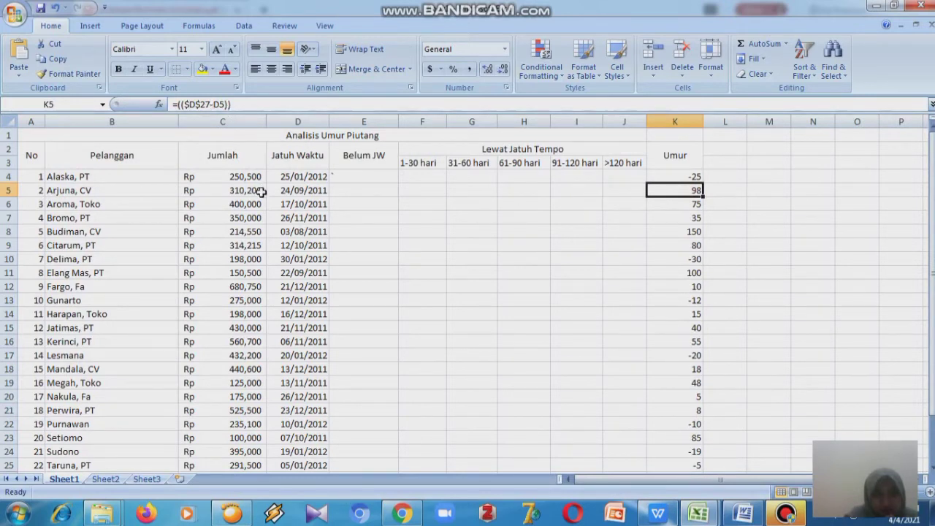
{"action": "left_click", "coordinate": [687, 204]}
{"action": "left_click", "coordinate": [687, 219]}
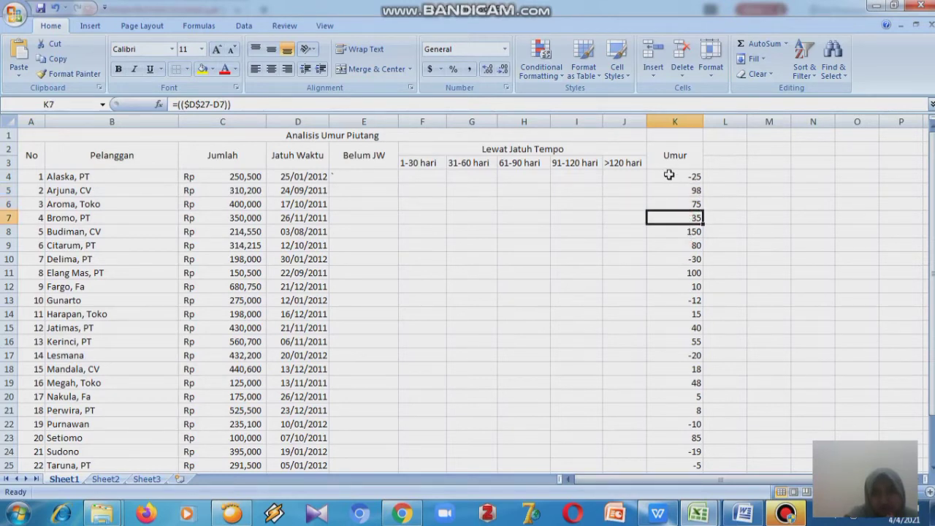
{"action": "left_click", "coordinate": [668, 175]}
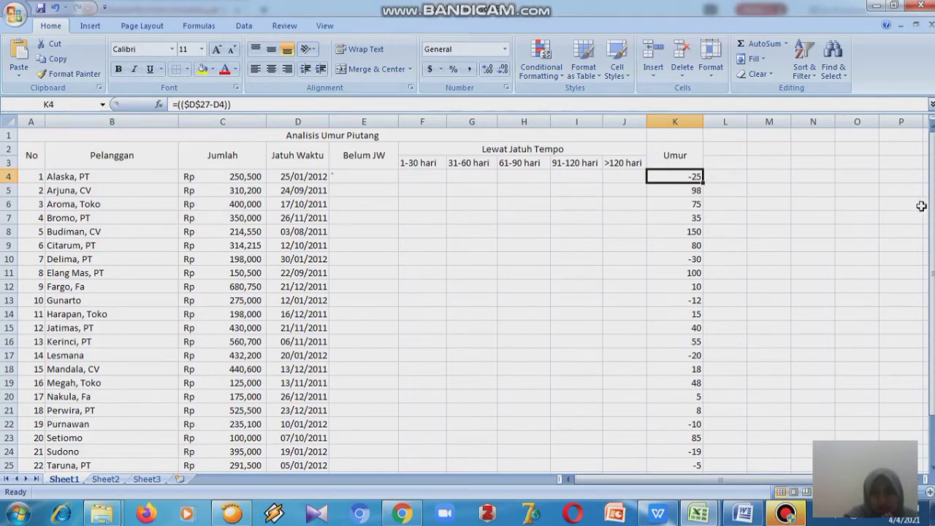
{"action": "left_click_drag", "start_coordinate": [932, 157], "coordinate": [933, 212]}
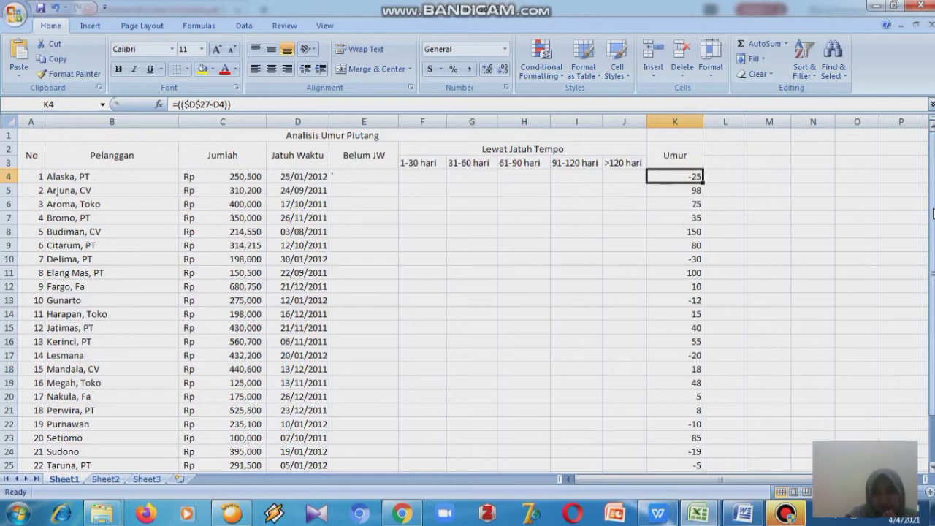
{"action": "mouse_move", "coordinate": [933, 212]}
{"action": "left_mouse_down"}
{"action": "mouse_move", "coordinate": [933, 225]}
{"action": "mouse_move", "coordinate": [933, 212]}
{"action": "left_mouse_up"}
{"action": "mouse_move", "coordinate": [933, 234]}
{"action": "left_mouse_down"}
{"action": "mouse_move", "coordinate": [933, 244]}
{"action": "mouse_move", "coordinate": [933, 233]}
{"action": "left_mouse_up"}
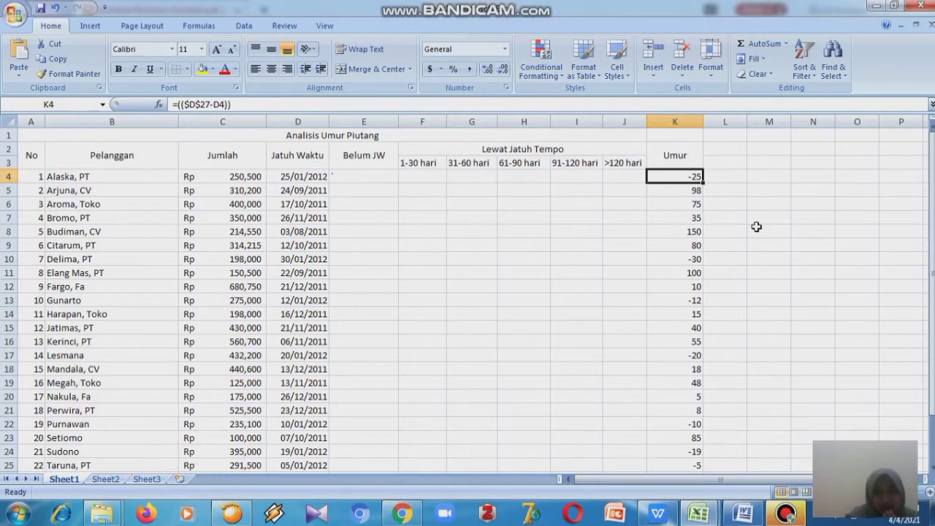
- Clear cell E4 and enter =IF(K4<0,C4,0) so Belum JW shows the amount when the age is negative
{"action": "left_click", "coordinate": [385, 174]}
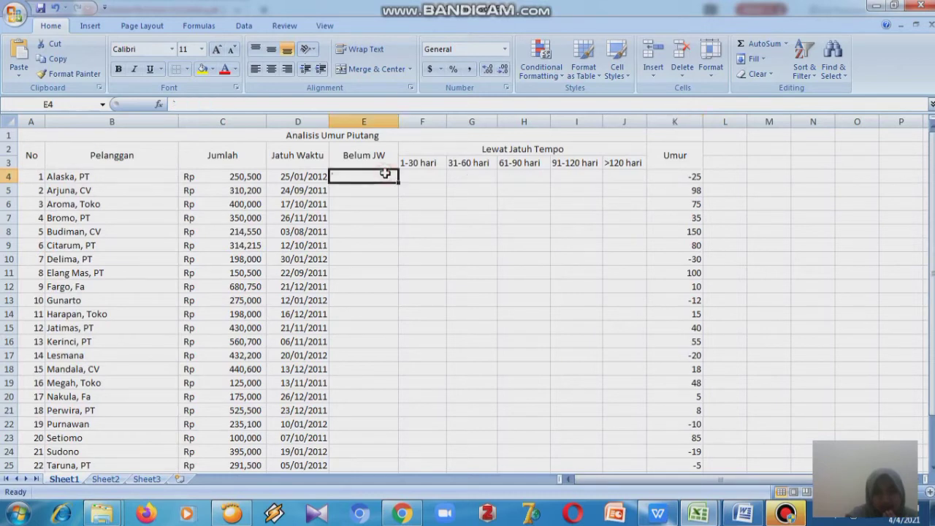
{"action": "key", "text": "BackSpace"}
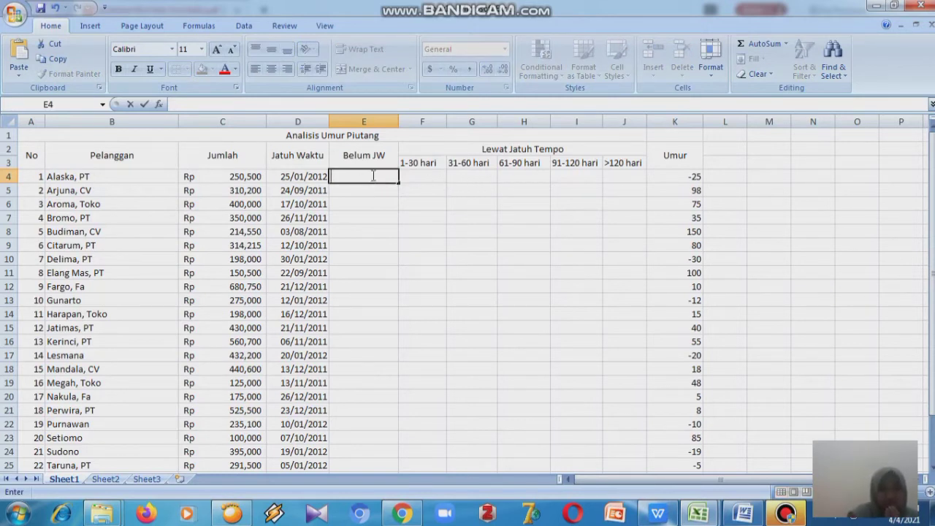
{"action": "type", "text": "'"}
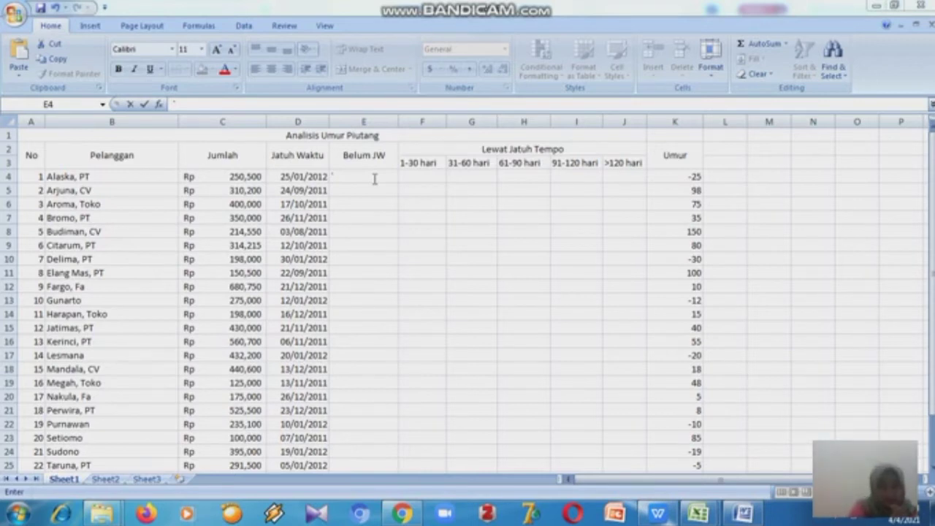
{"action": "left_click", "coordinate": [374, 178]}
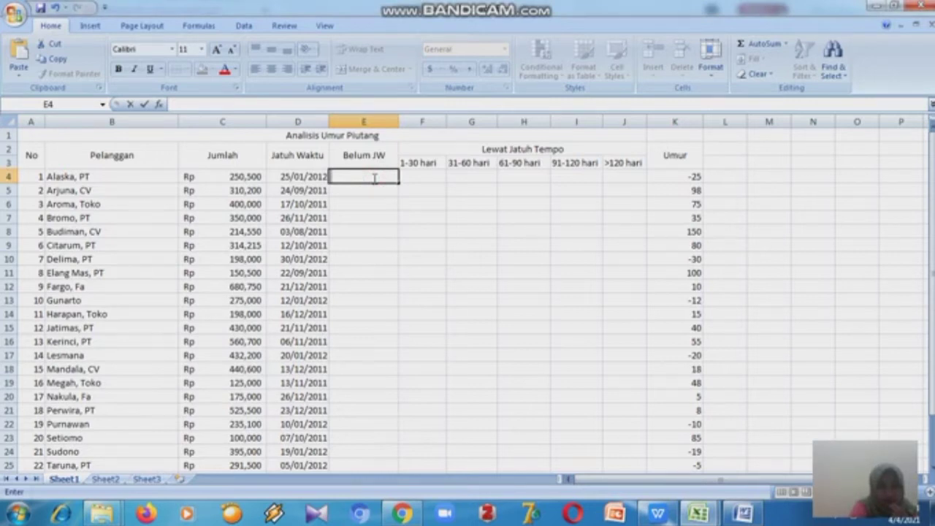
{"action": "type", "text": "="}
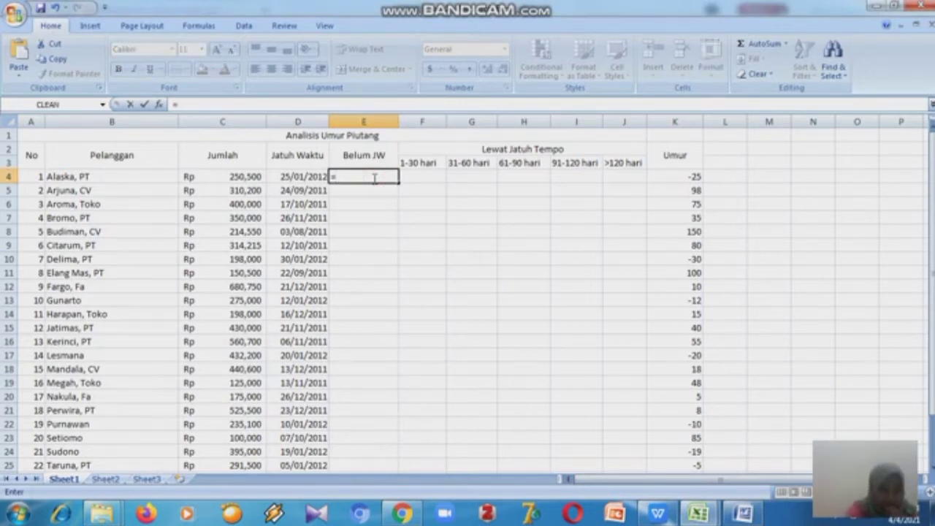
{"action": "type", "text": "IF"}
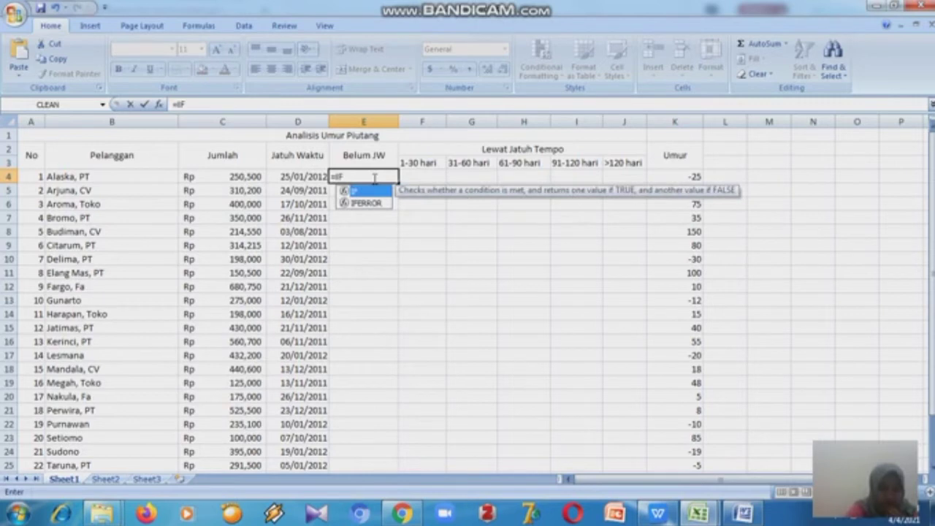
{"action": "type", "text": "(K4"}
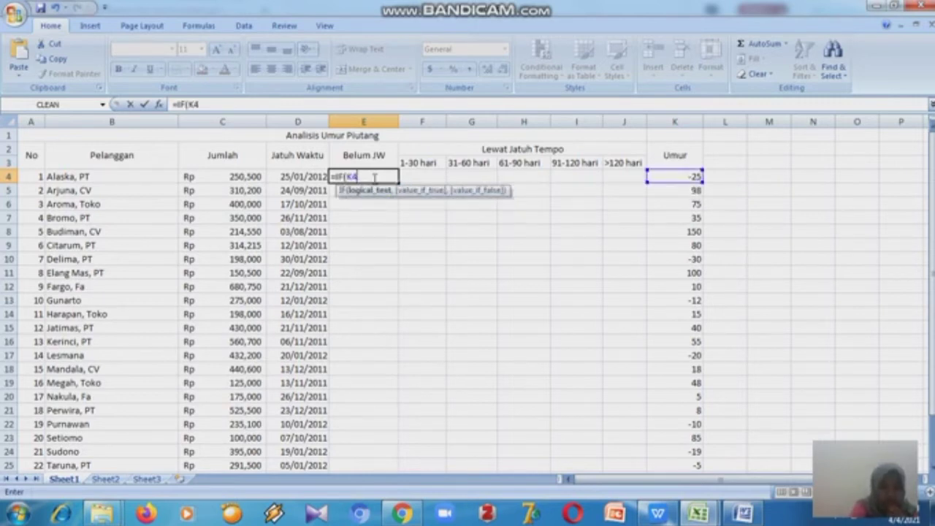
{"action": "type", "text": "<0,C"}
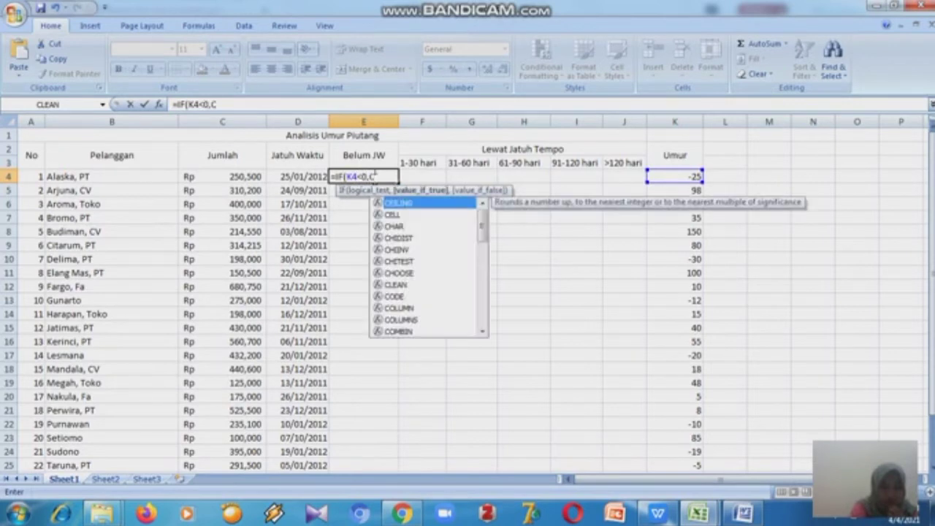
{"action": "type", "text": "4"}
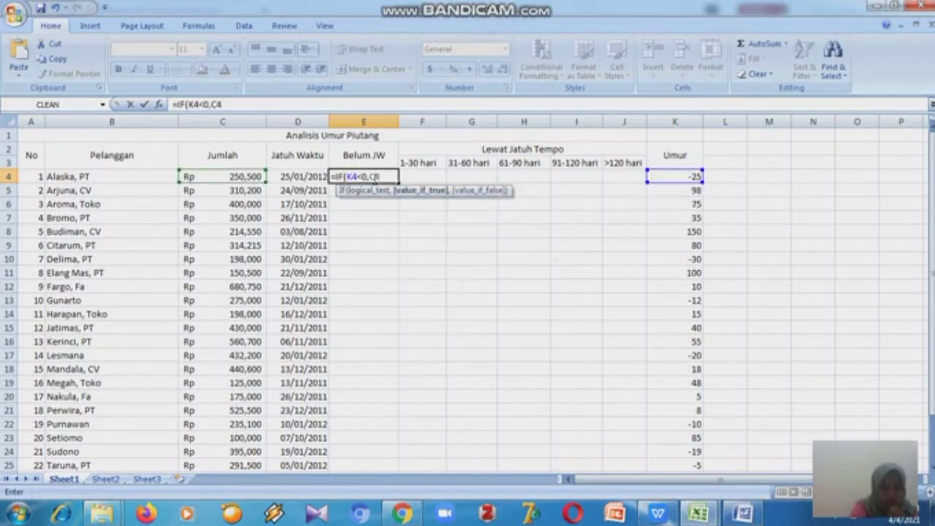
{"action": "type", "text": ",0"}
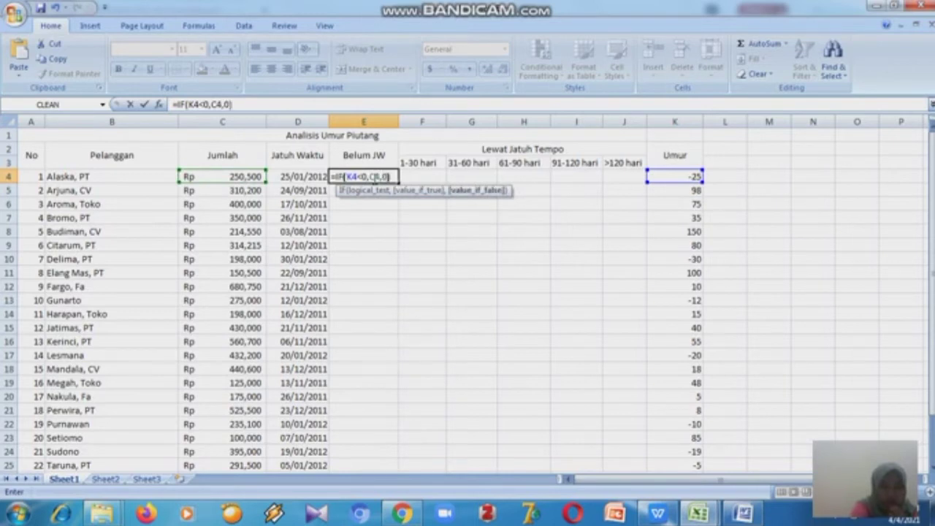
{"action": "type", "text": ")"}
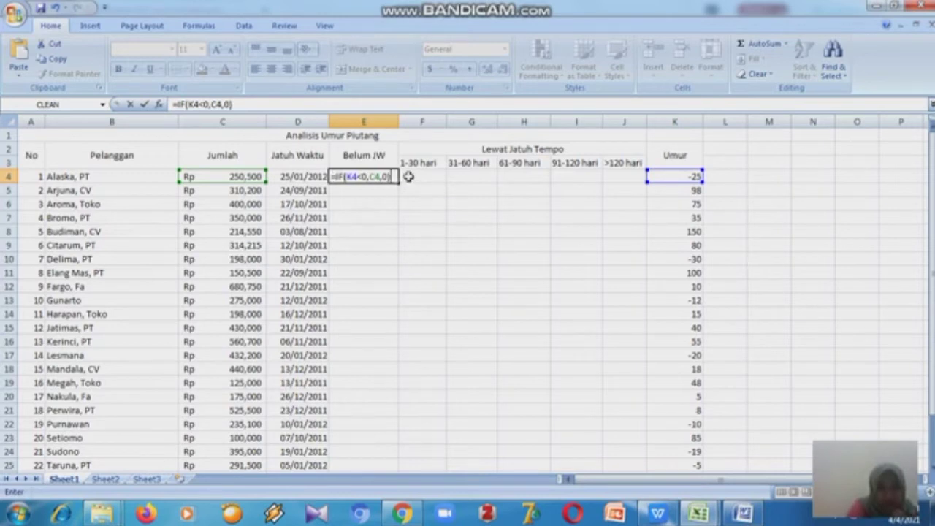
{"action": "key", "text": "Return"}
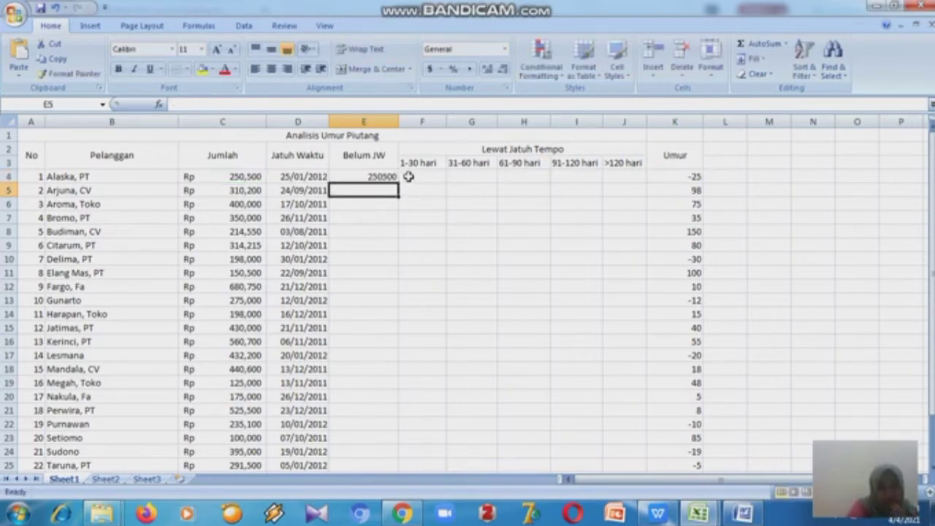
- Format column E as Accounting with 0 decimal places and the Rp Indonesian (Indonesia) currency symbol
{"action": "left_click", "coordinate": [381, 122]}
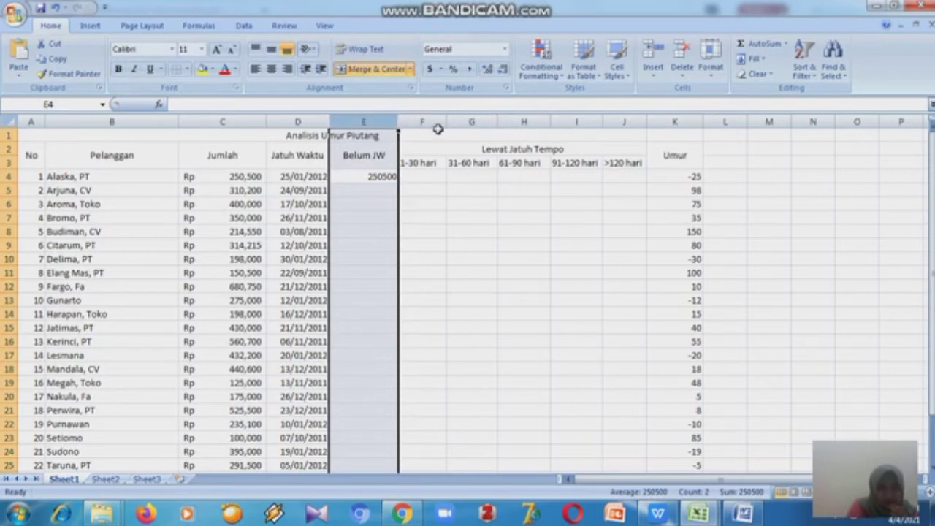
{"action": "left_click", "coordinate": [515, 122]}
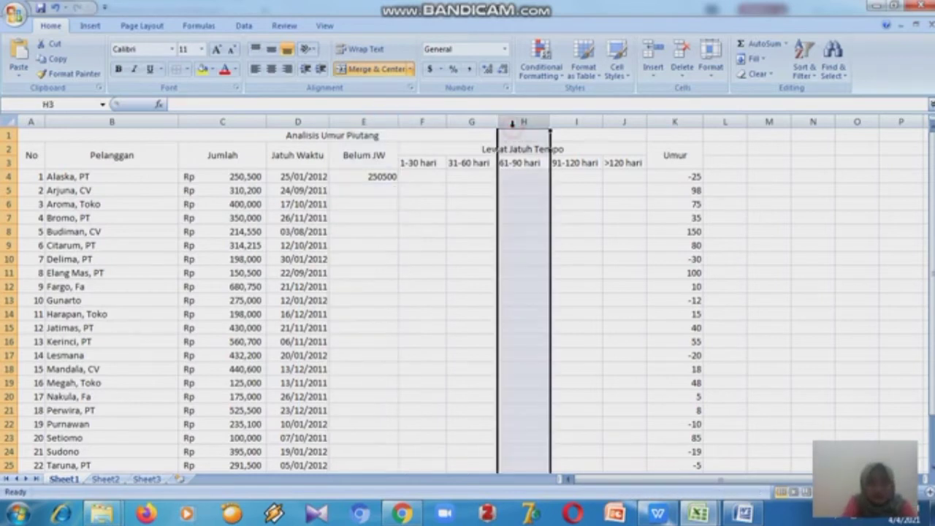
{"action": "left_click", "coordinate": [390, 123]}
{"action": "left_click", "coordinate": [501, 50]}
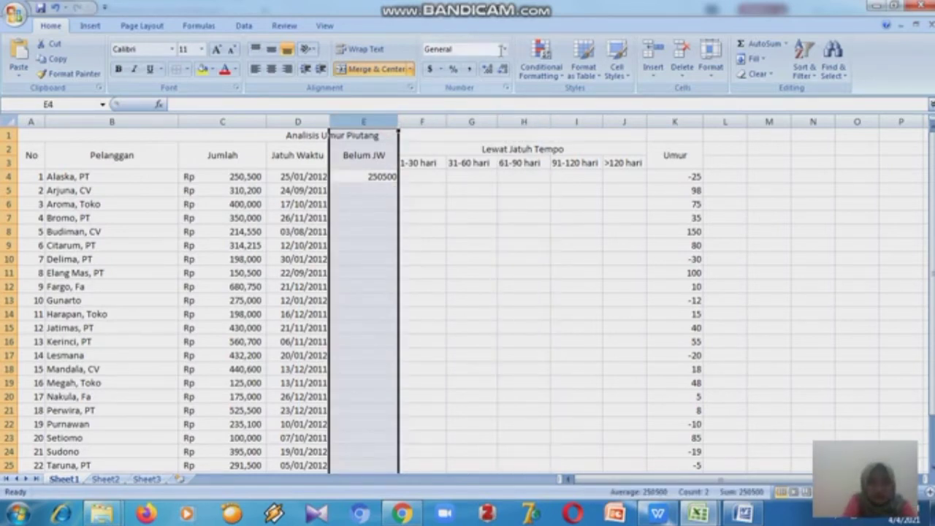
{"action": "left_click", "coordinate": [504, 51]}
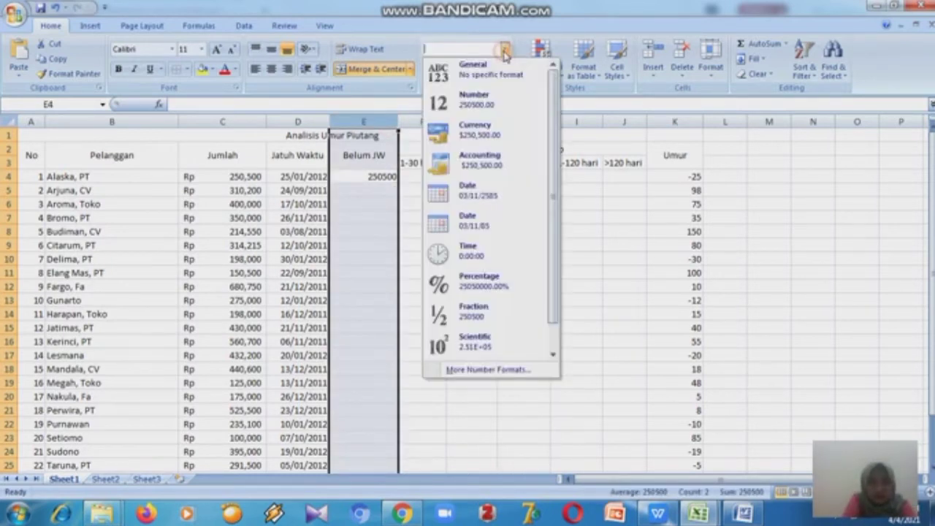
{"action": "left_click", "coordinate": [493, 170]}
{"action": "left_click", "coordinate": [441, 68]}
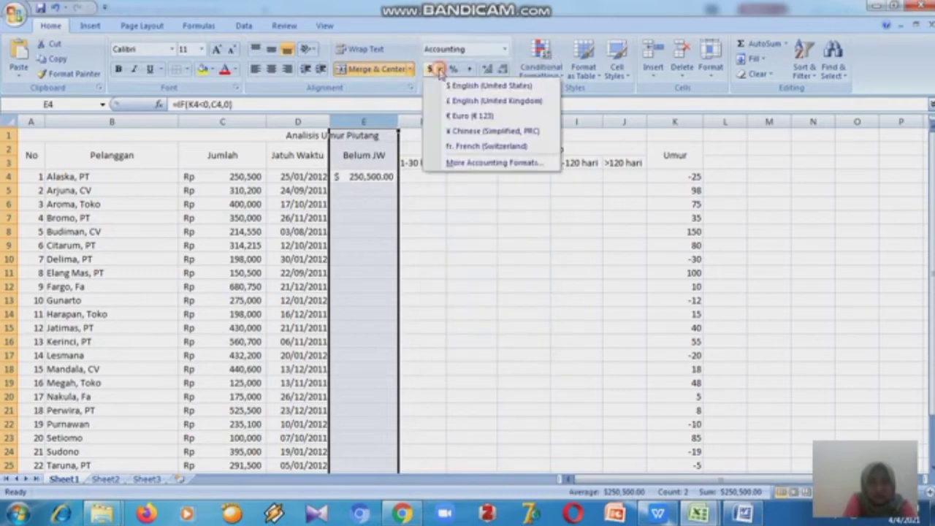
{"action": "left_click", "coordinate": [465, 162]}
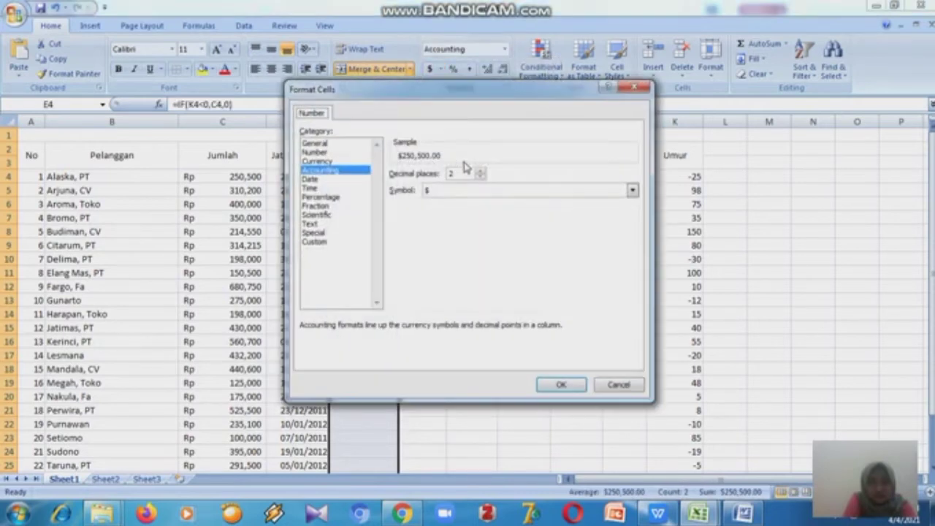
{"action": "left_click", "coordinate": [480, 176]}
{"action": "left_click", "coordinate": [480, 176]}
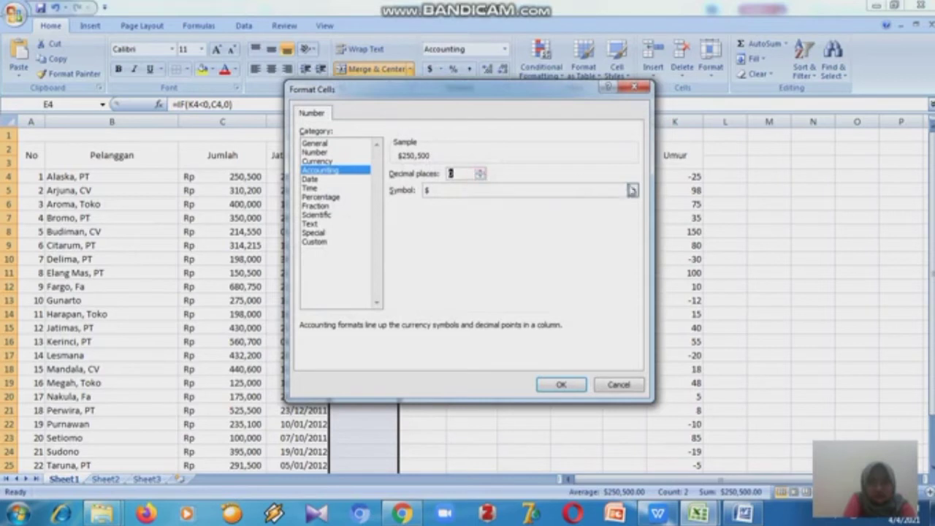
{"action": "left_click", "coordinate": [632, 190]}
{"action": "left_click_drag", "start_coordinate": [635, 212], "coordinate": [636, 223]}
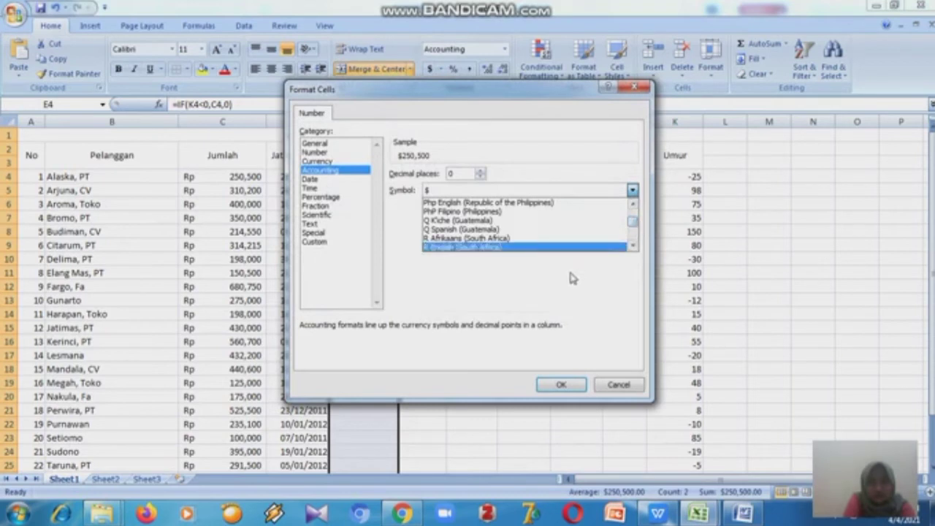
{"action": "key", "text": "Down"}
{"action": "key", "text": "Down"}
{"action": "key", "text": "Down"}
{"action": "key", "text": "Down"}
{"action": "key", "text": "Down"}
{"action": "key", "text": "Down"}
{"action": "key", "text": "Down"}
{"action": "key", "text": "Down"}
{"action": "key", "text": "Down"}
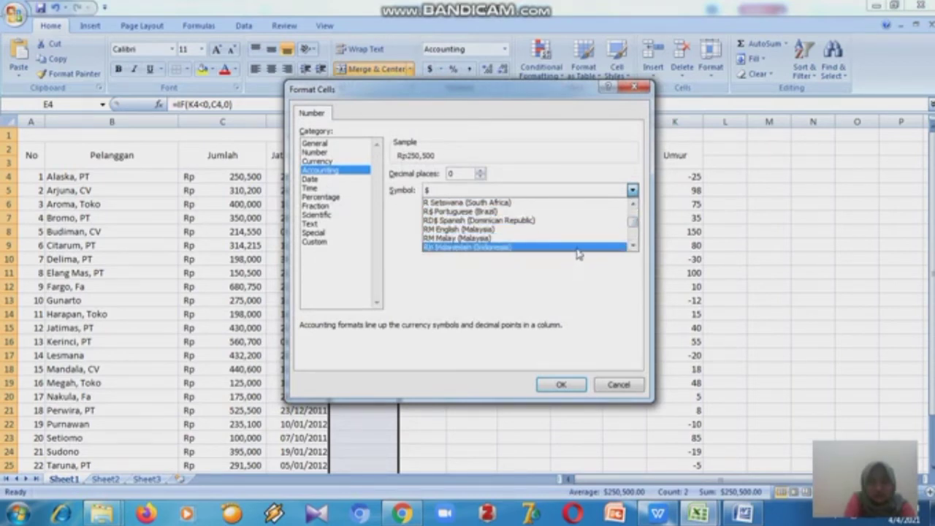
{"action": "left_click", "coordinate": [554, 385]}
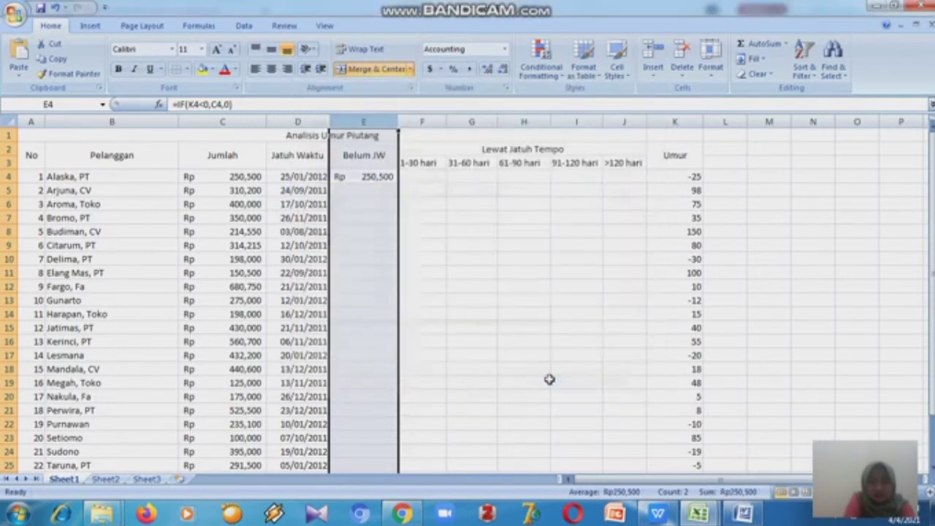
- Format column F as Accounting with 0 decimal places and the Rp Indonesian (Indonesia) currency symbol
{"action": "left_click", "coordinate": [421, 120]}
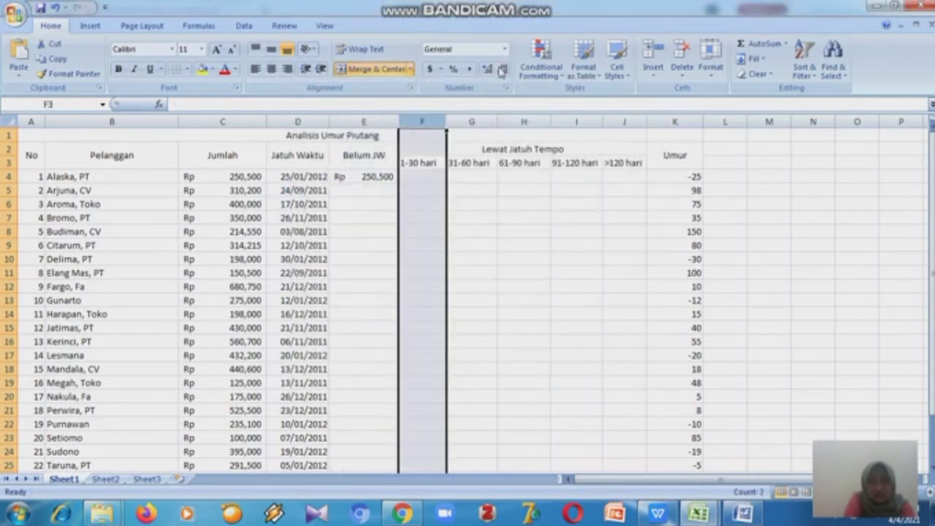
{"action": "left_click", "coordinate": [442, 69]}
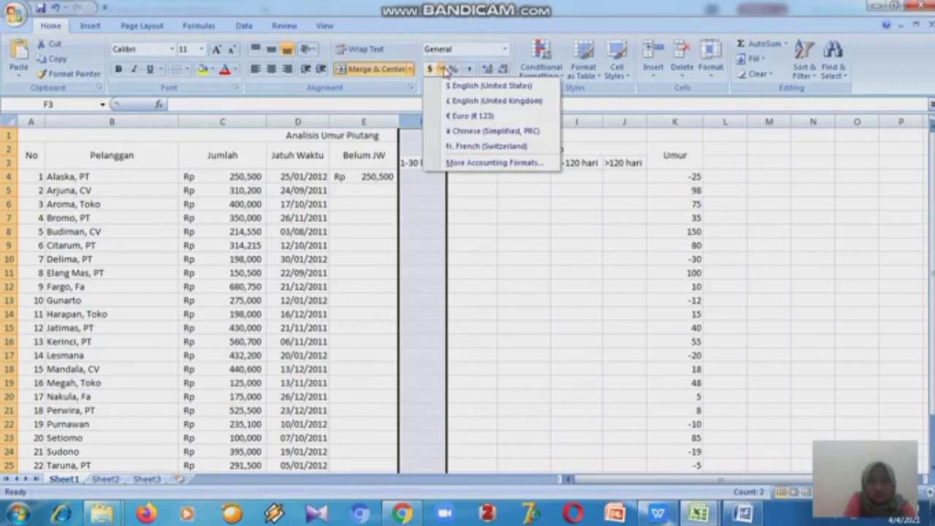
{"action": "left_click", "coordinate": [457, 161]}
{"action": "left_click", "coordinate": [480, 177]}
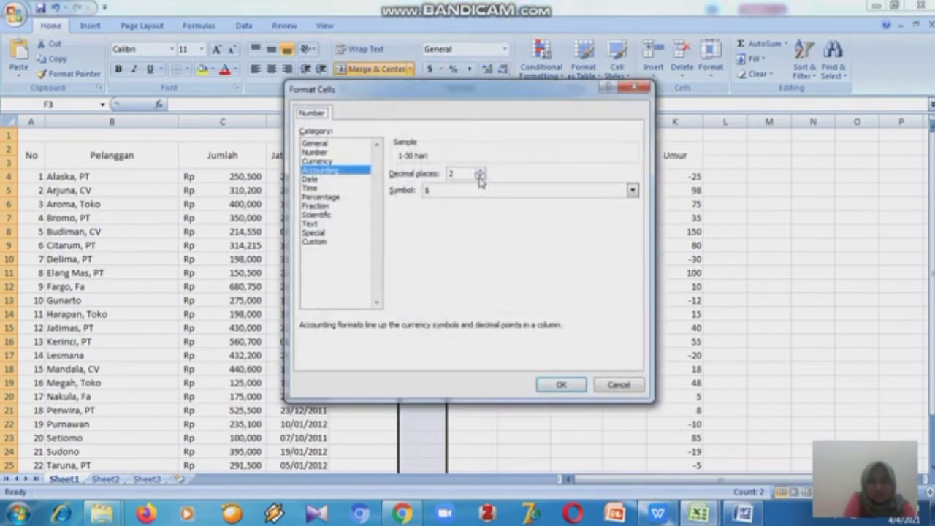
{"action": "left_click", "coordinate": [479, 177]}
{"action": "left_click", "coordinate": [633, 190]}
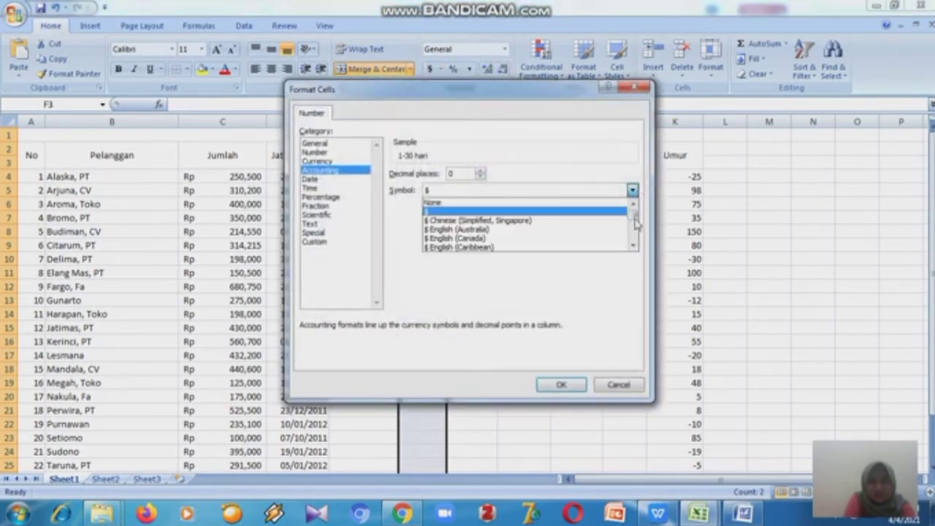
{"action": "mouse_move", "coordinate": [634, 219]}
{"action": "left_mouse_down"}
{"action": "mouse_move", "coordinate": [635, 238]}
{"action": "mouse_move", "coordinate": [635, 228]}
{"action": "left_mouse_up"}
{"action": "key", "text": "Down"}
{"action": "key", "text": "Down"}
{"action": "key", "text": "Down"}
{"action": "key", "text": "Down"}
{"action": "key", "text": "Down"}
{"action": "key", "text": "Down"}
{"action": "key", "text": "Down"}
{"action": "key", "text": "Down"}
{"action": "key", "text": "Down"}
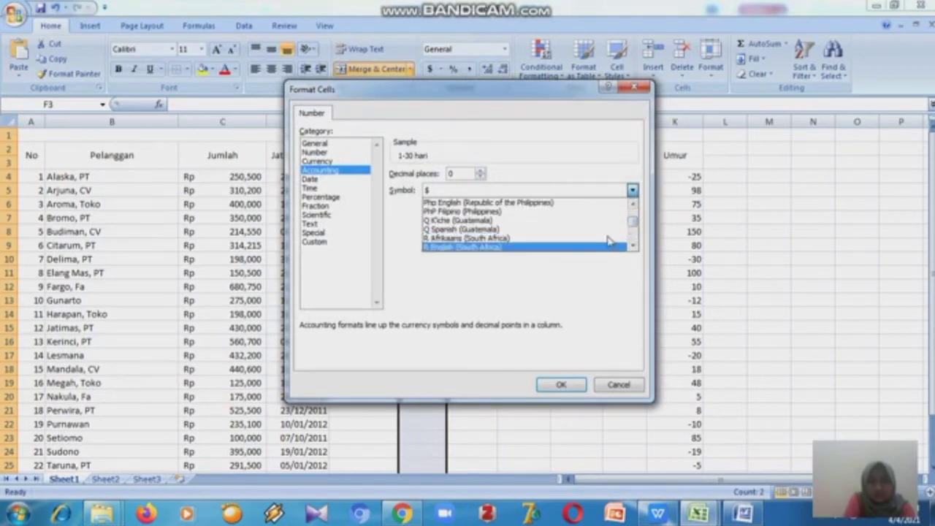
{"action": "key", "text": "Down"}
{"action": "key", "text": "Down"}
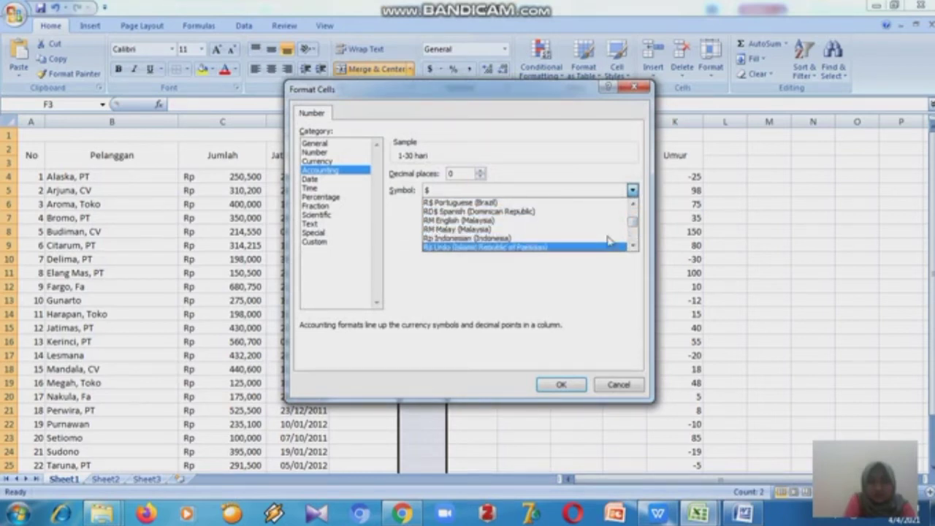
{"action": "left_click", "coordinate": [608, 239]}
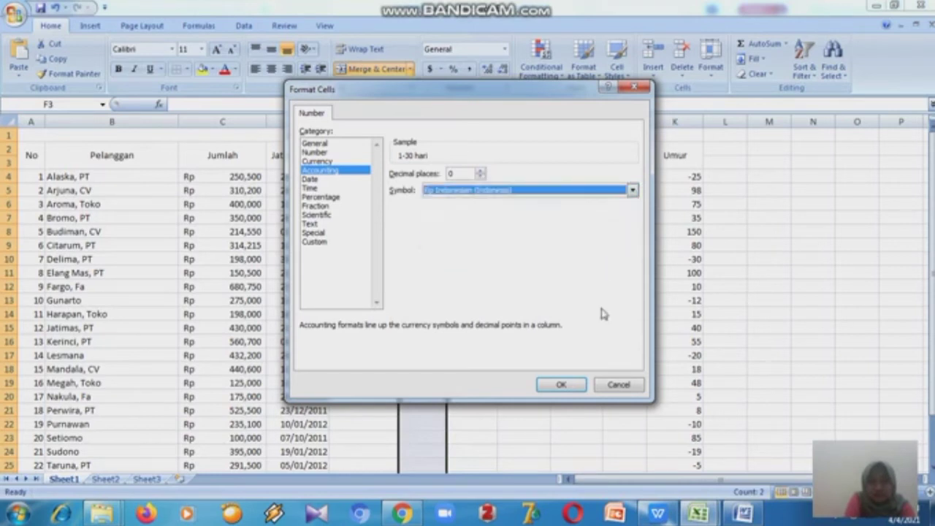
{"action": "left_click", "coordinate": [573, 387]}
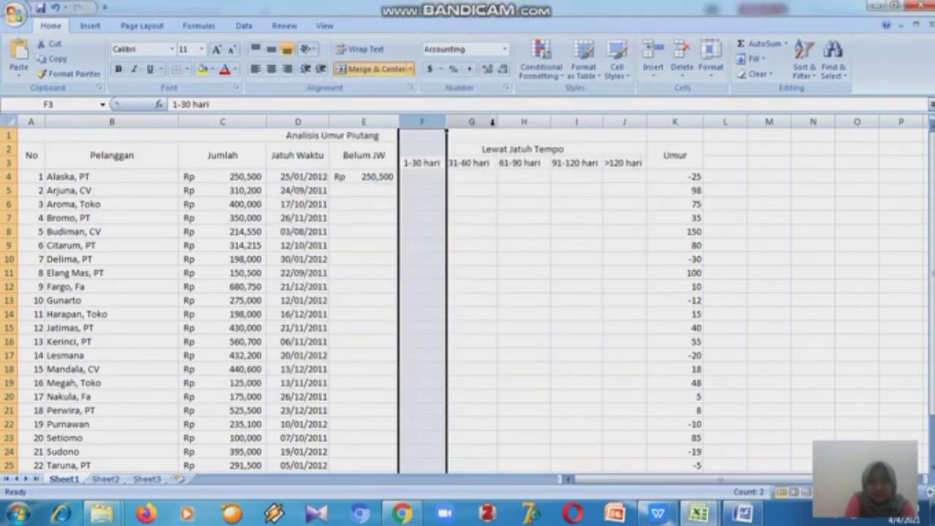
- Format column G as Accounting with 0 decimal places and the Rp Indonesian (Indonesia) currency symbol
{"action": "left_click", "coordinate": [492, 122]}
{"action": "key", "text": "shift+Right"}
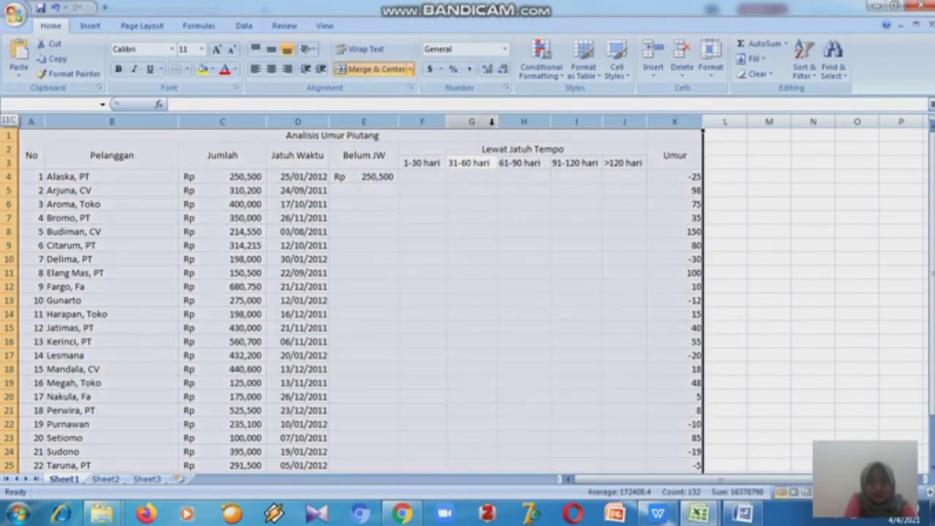
{"action": "key", "text": "shift+Left"}
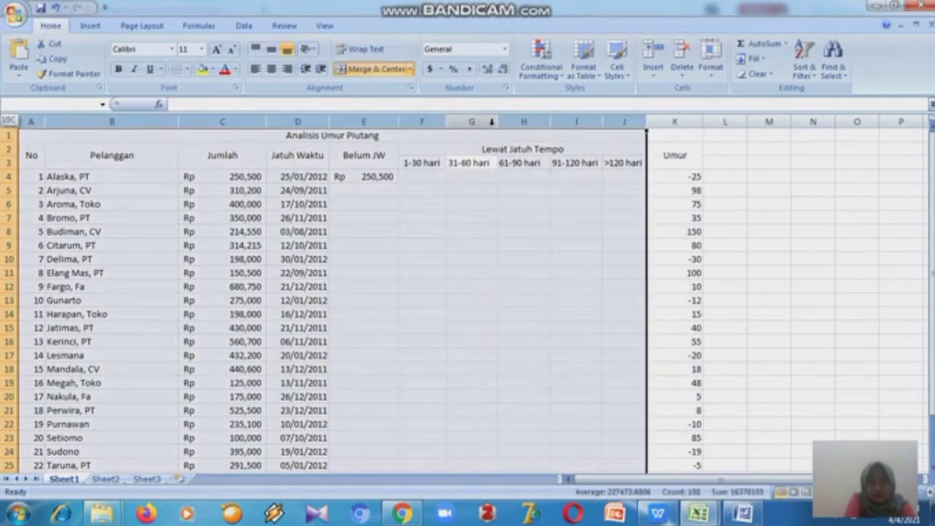
{"action": "left_click", "coordinate": [491, 122]}
{"action": "left_click", "coordinate": [492, 122]}
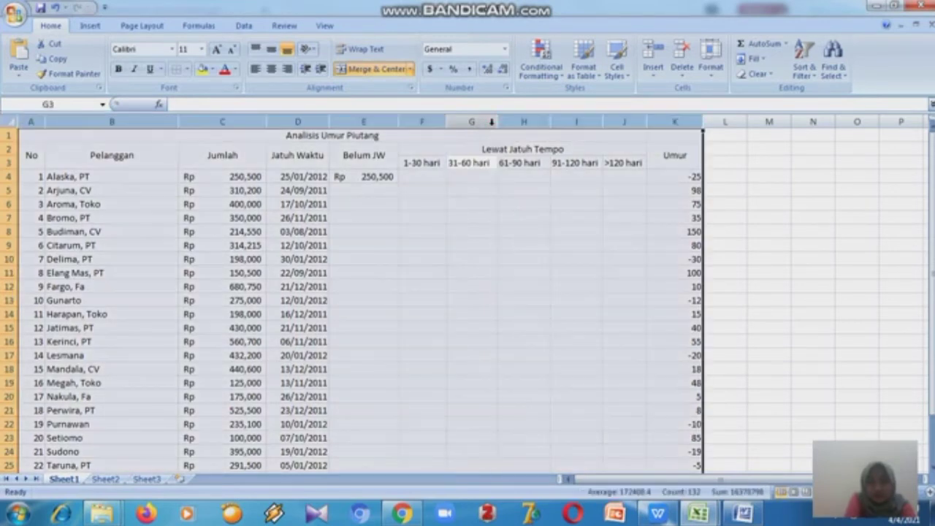
{"action": "left_click", "coordinate": [492, 122]}
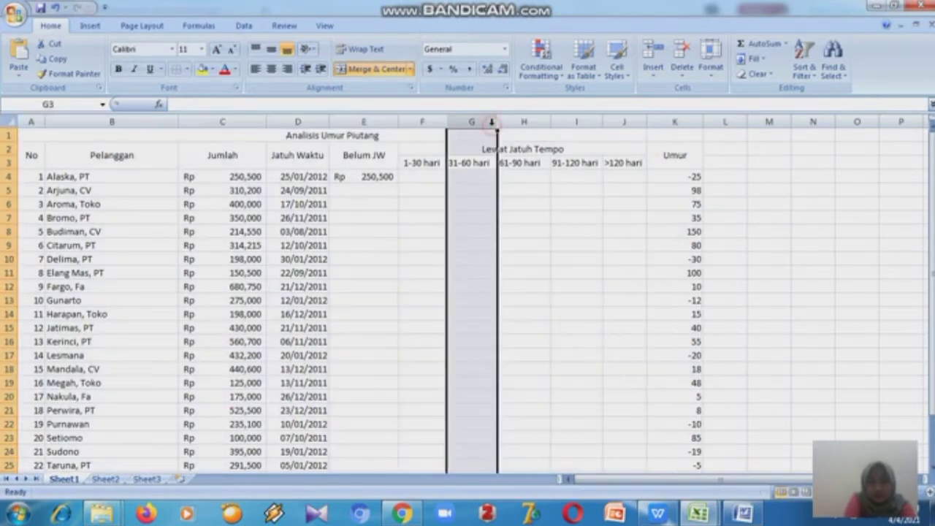
{"action": "left_click", "coordinate": [504, 50]}
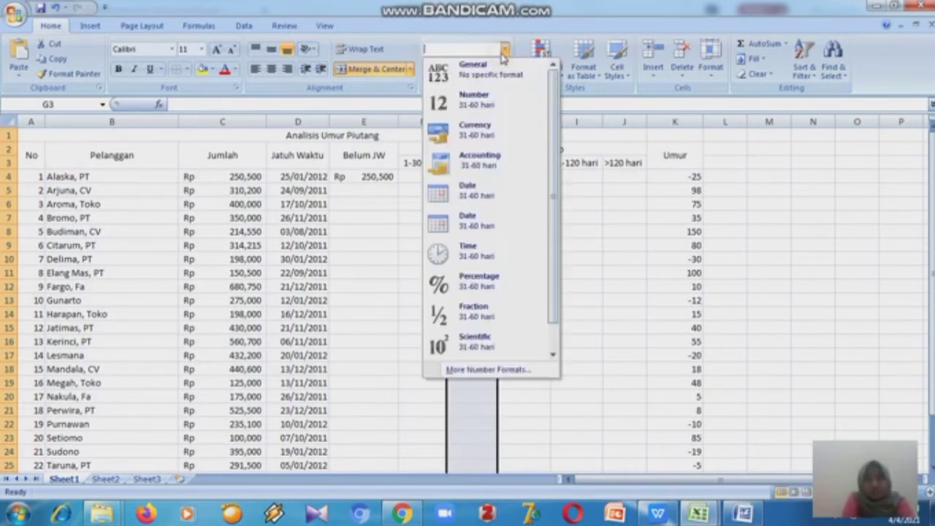
{"action": "left_click", "coordinate": [491, 157]}
{"action": "left_click", "coordinate": [440, 69]}
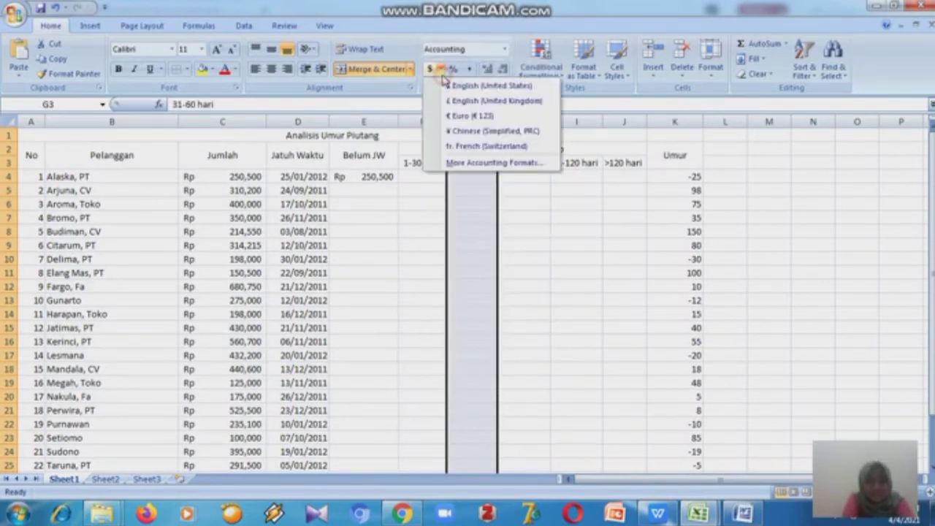
{"action": "left_click", "coordinate": [455, 163]}
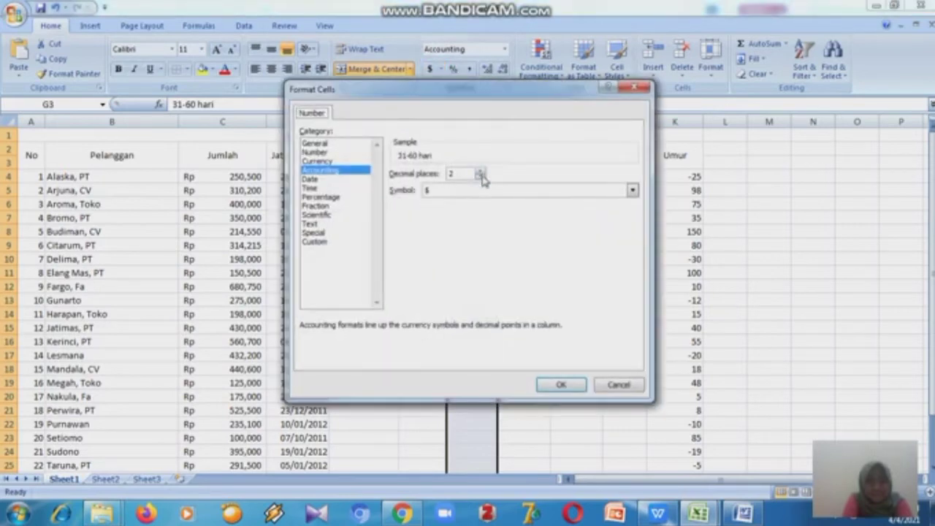
{"action": "double_click", "coordinate": [481, 177]}
{"action": "left_click", "coordinate": [633, 190]}
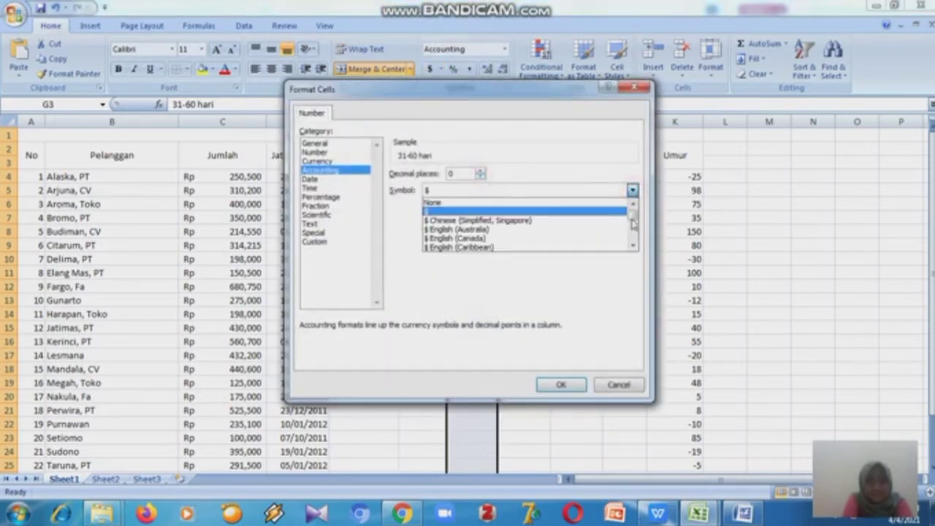
{"action": "left_click_drag", "start_coordinate": [632, 222], "coordinate": [634, 228]}
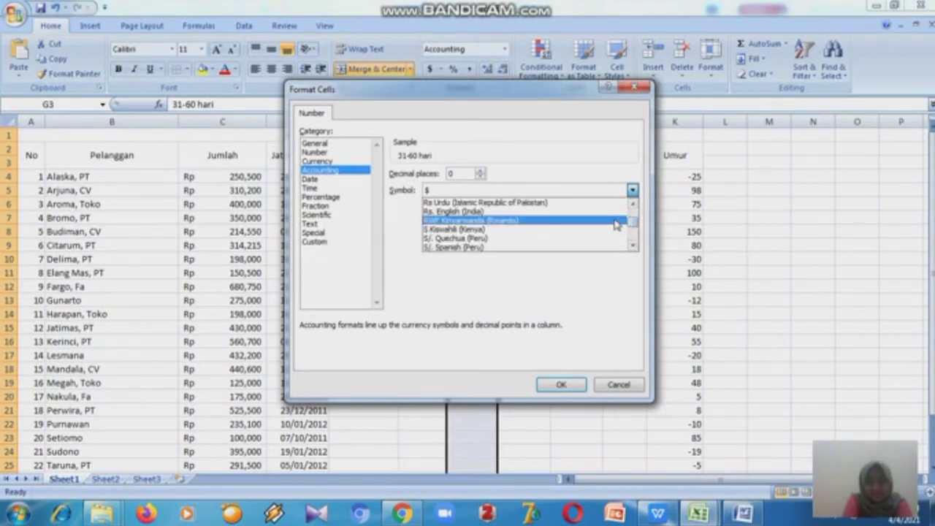
{"action": "key", "text": "Up"}
{"action": "key", "text": "Up"}
{"action": "key", "text": "Up"}
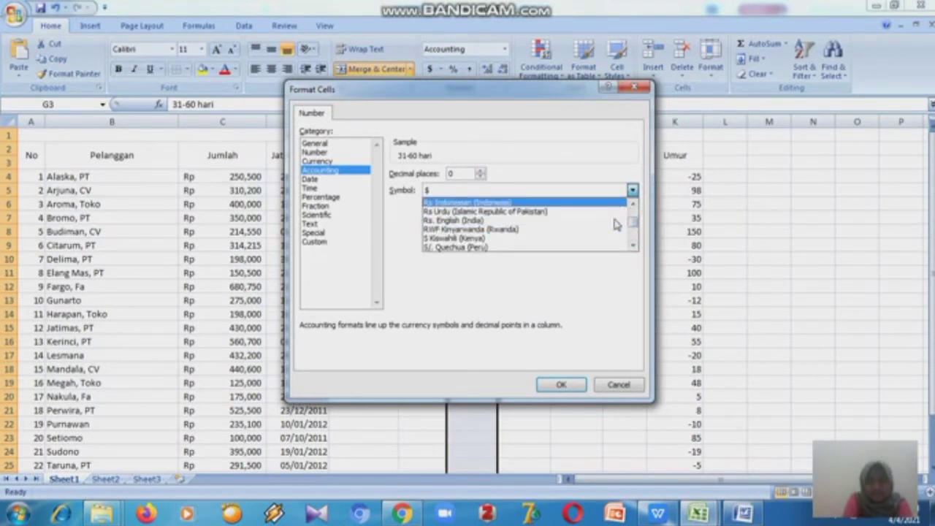
{"action": "left_click", "coordinate": [612, 202]}
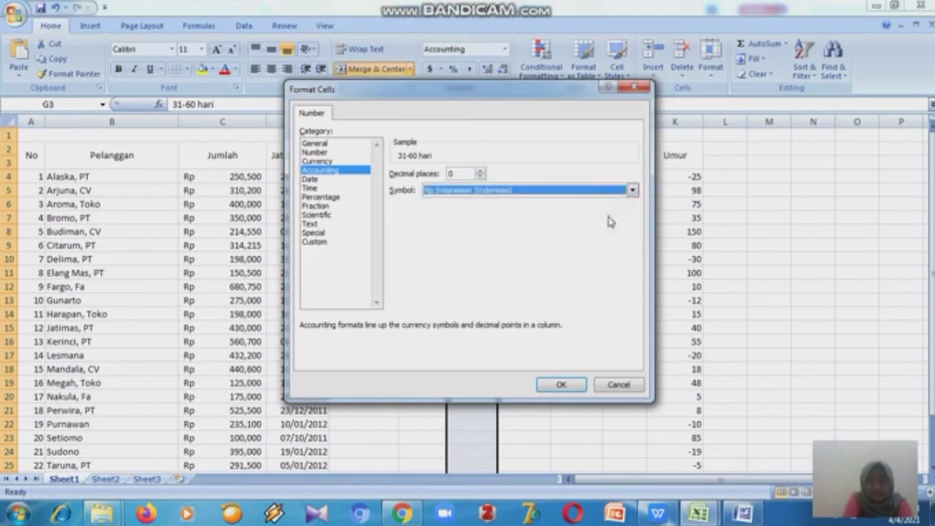
{"action": "left_click", "coordinate": [585, 385]}
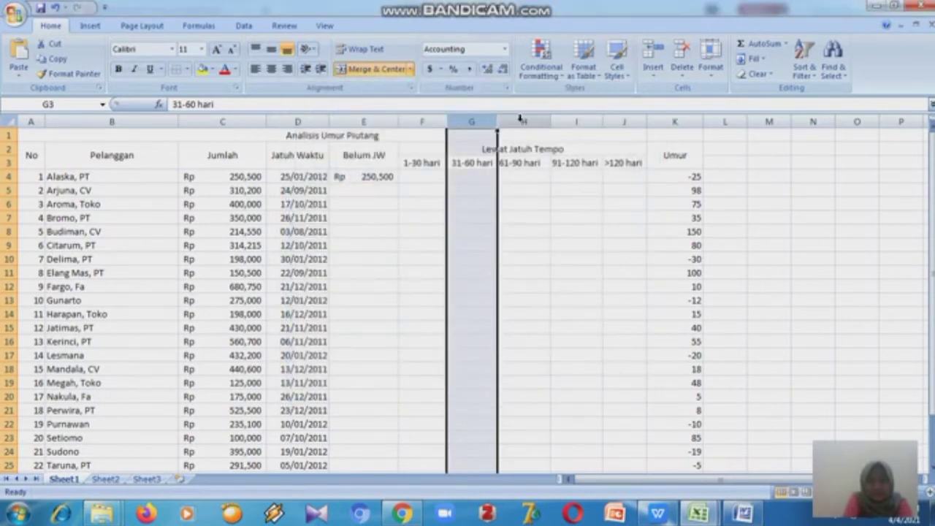
- Format column H as Accounting with 0 decimal places and the Rp Indonesian (Indonesia) currency symbol
{"action": "left_click", "coordinate": [521, 121]}
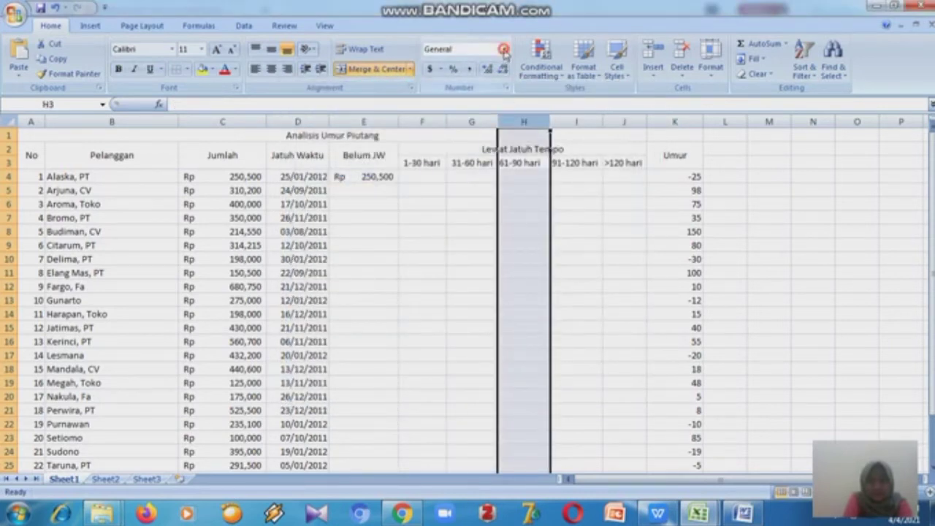
{"action": "left_click", "coordinate": [504, 49]}
{"action": "left_click", "coordinate": [482, 162]}
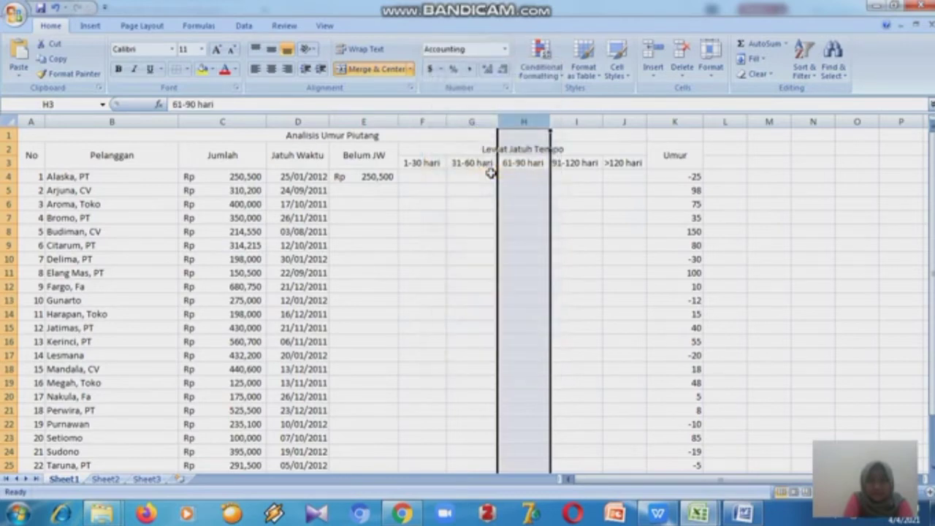
{"action": "left_click", "coordinate": [441, 69]}
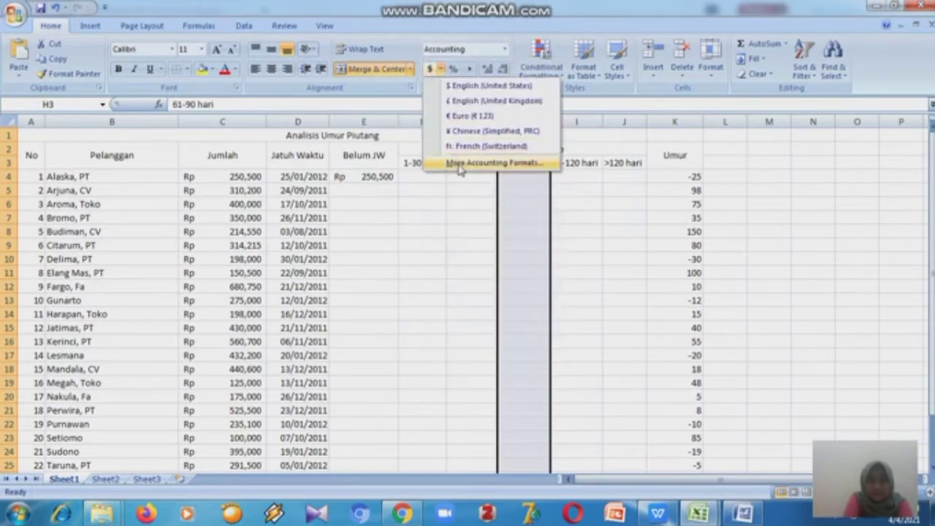
{"action": "left_click", "coordinate": [459, 165]}
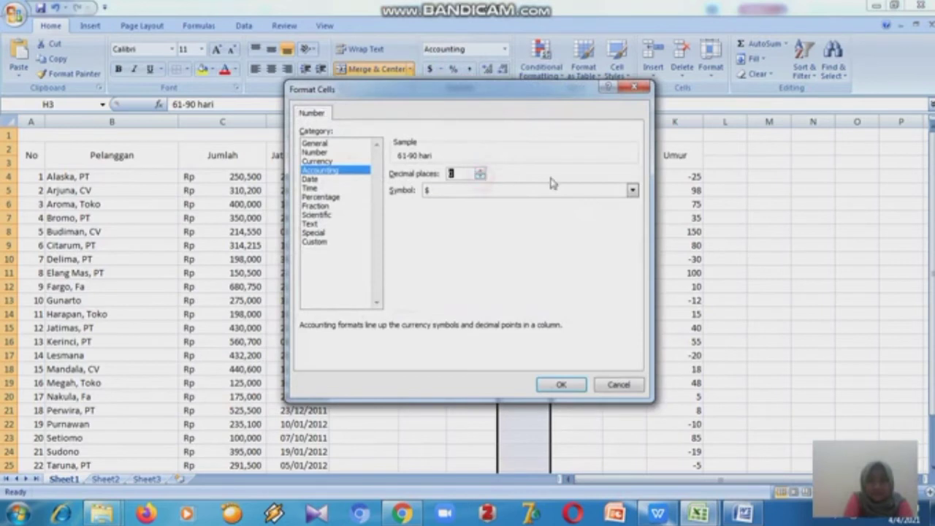
{"action": "left_click", "coordinate": [632, 191]}
{"action": "left_click", "coordinate": [606, 210]}
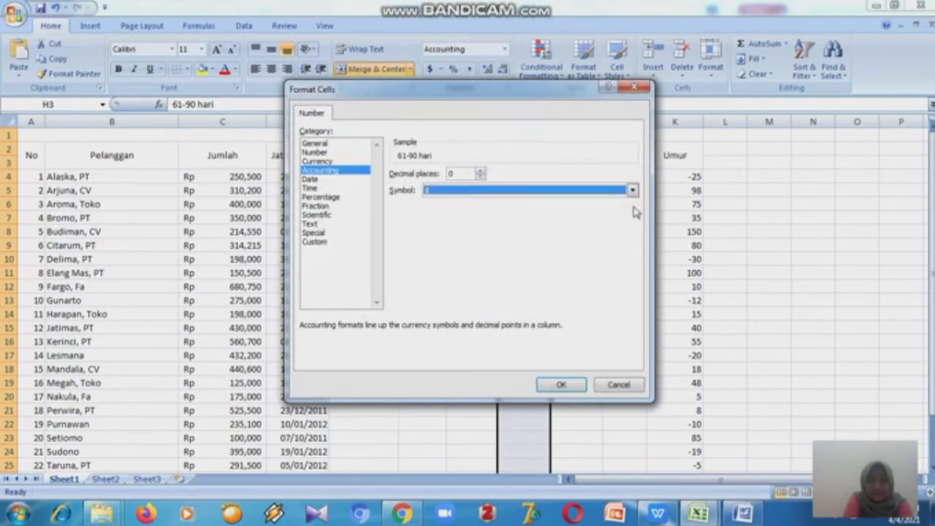
{"action": "left_click", "coordinate": [633, 193]}
{"action": "left_click_drag", "start_coordinate": [635, 216], "coordinate": [636, 228]}
{"action": "key", "text": "Down"}
{"action": "key", "text": "Down"}
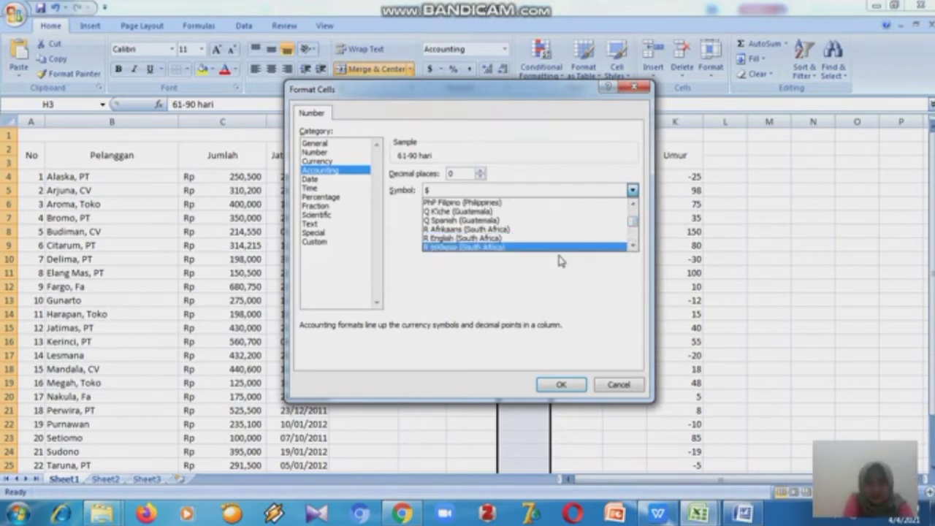
{"action": "key", "text": "Down"}
{"action": "key", "text": "Down"}
{"action": "key", "text": "Down"}
{"action": "key", "text": "Down"}
{"action": "key", "text": "Down"}
{"action": "key", "text": "Down"}
{"action": "key", "text": "Down"}
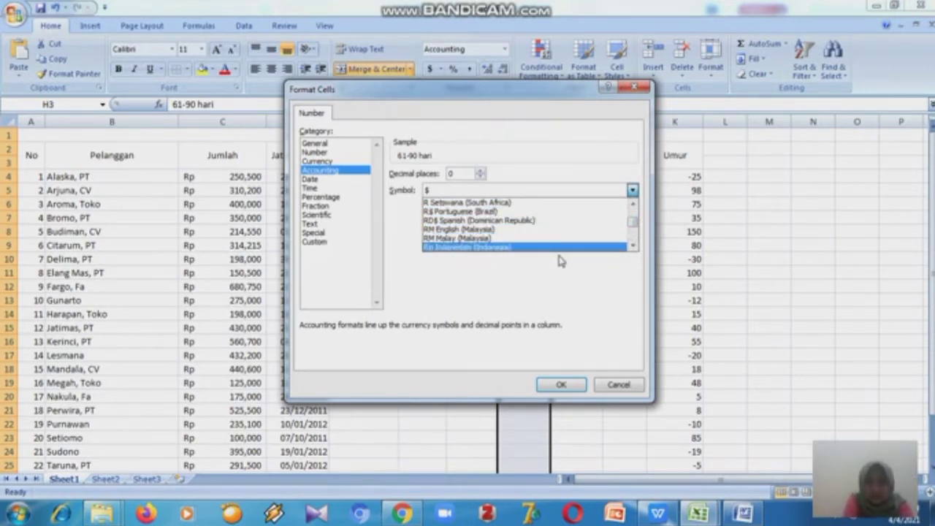
{"action": "left_click", "coordinate": [561, 248]}
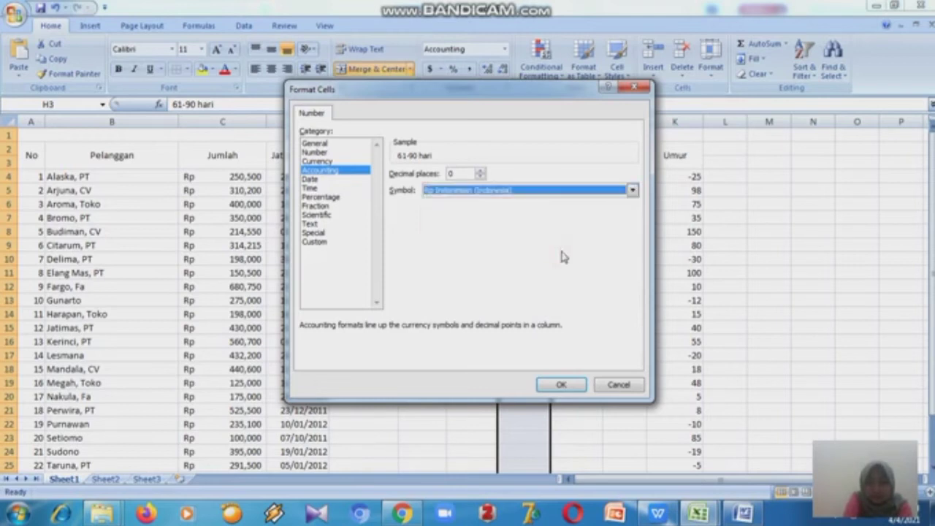
{"action": "left_click", "coordinate": [561, 384]}
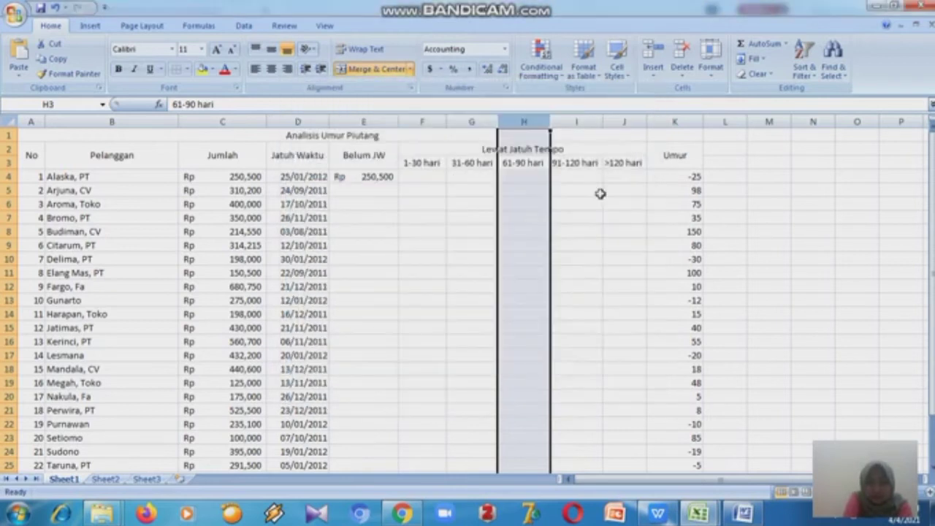
- Format column I as Accounting with 0 decimal places and the Rp Indonesian (Indonesia) currency symbol
{"action": "left_click", "coordinate": [577, 122]}
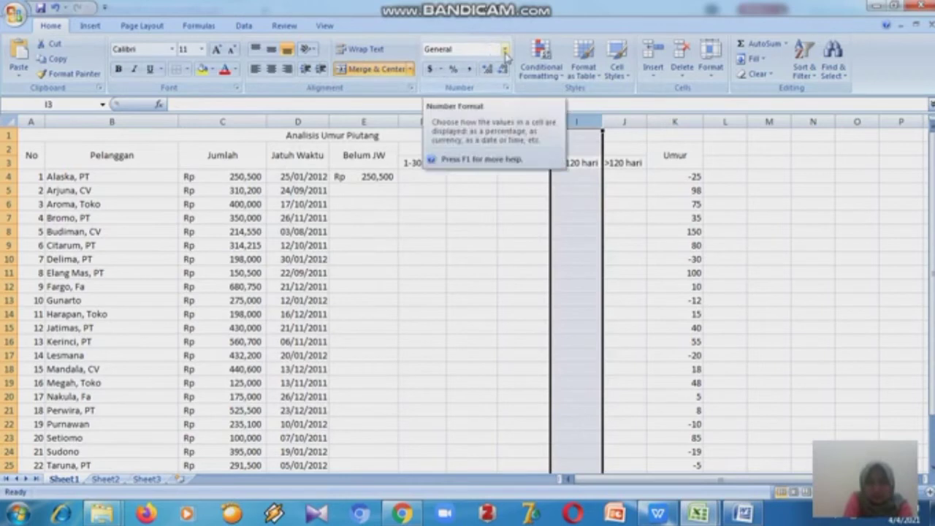
{"action": "left_click", "coordinate": [504, 49]}
{"action": "left_click", "coordinate": [504, 161]}
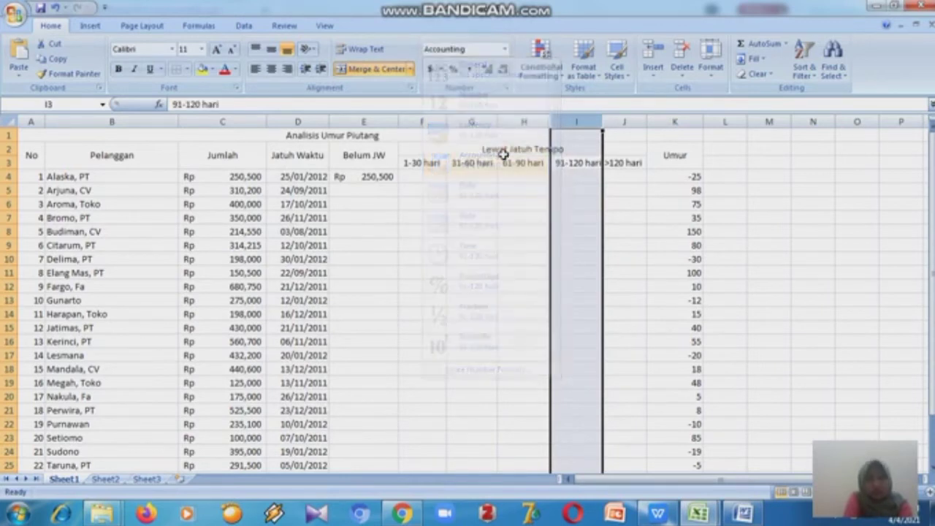
{"action": "left_click", "coordinate": [441, 69]}
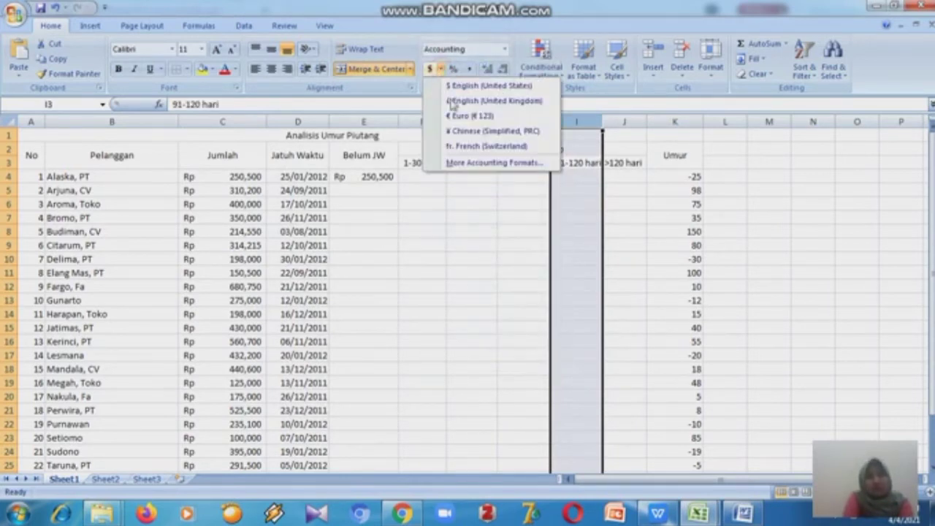
{"action": "left_click", "coordinate": [472, 162]}
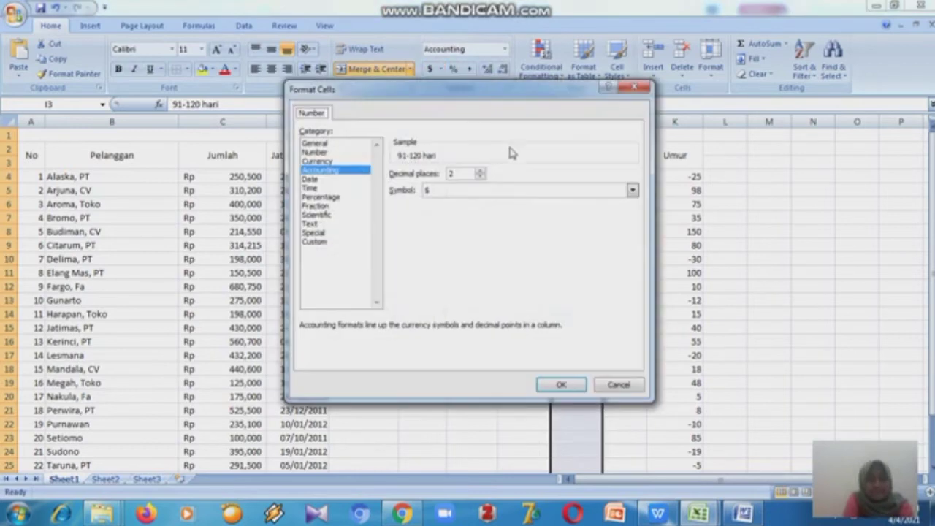
{"action": "left_click", "coordinate": [480, 176]}
{"action": "left_click", "coordinate": [632, 192]}
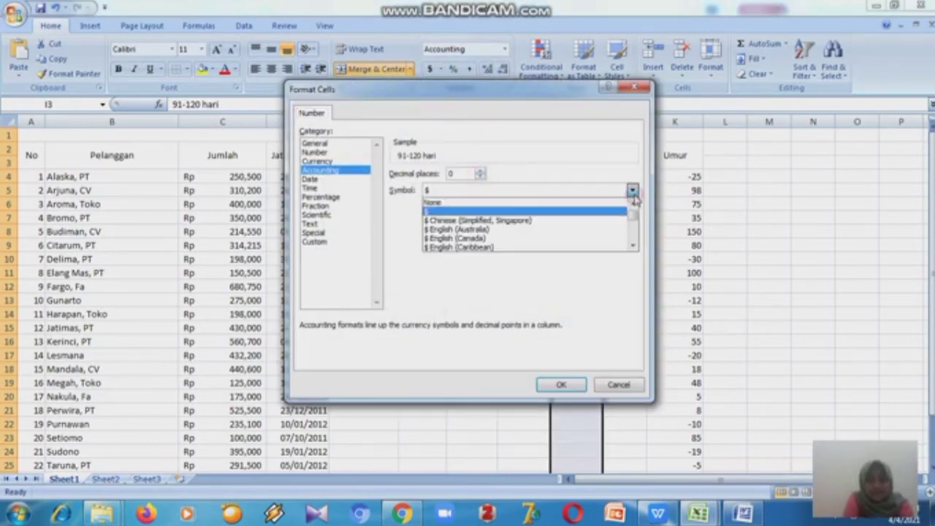
{"action": "left_click_drag", "start_coordinate": [631, 212], "coordinate": [633, 232]}
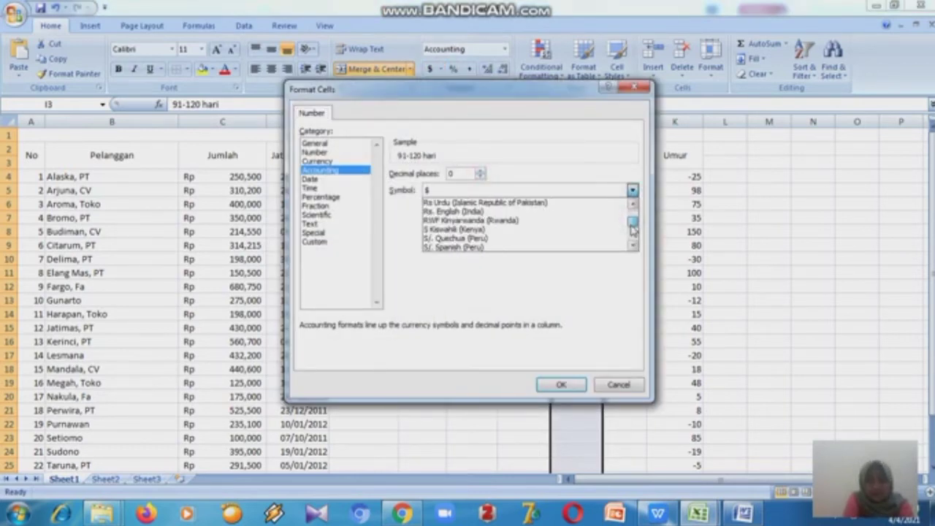
{"action": "key", "text": "Up"}
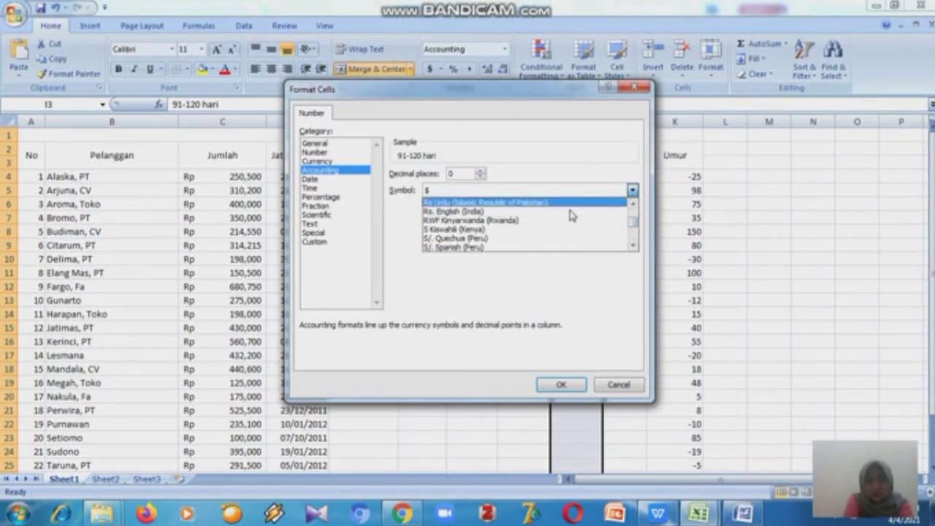
{"action": "key", "text": "Up"}
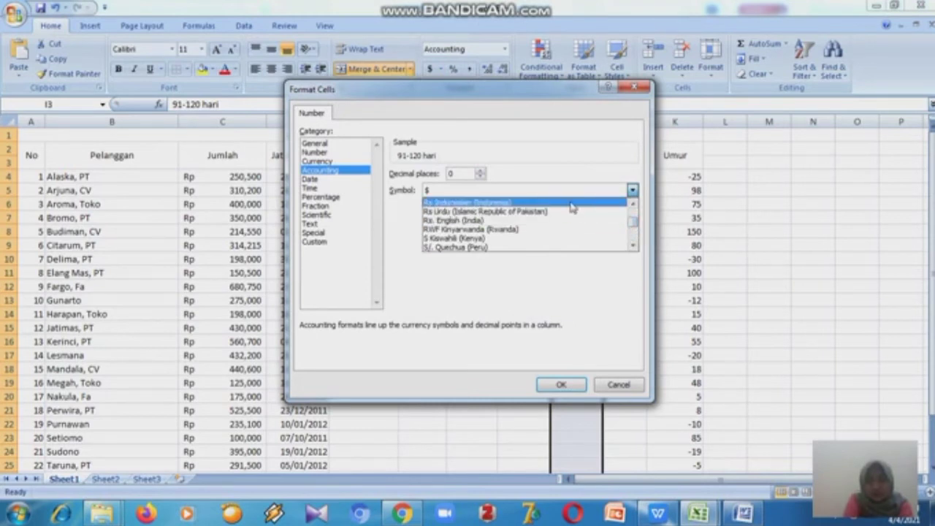
{"action": "left_click", "coordinate": [572, 205]}
{"action": "left_click", "coordinate": [561, 385]}
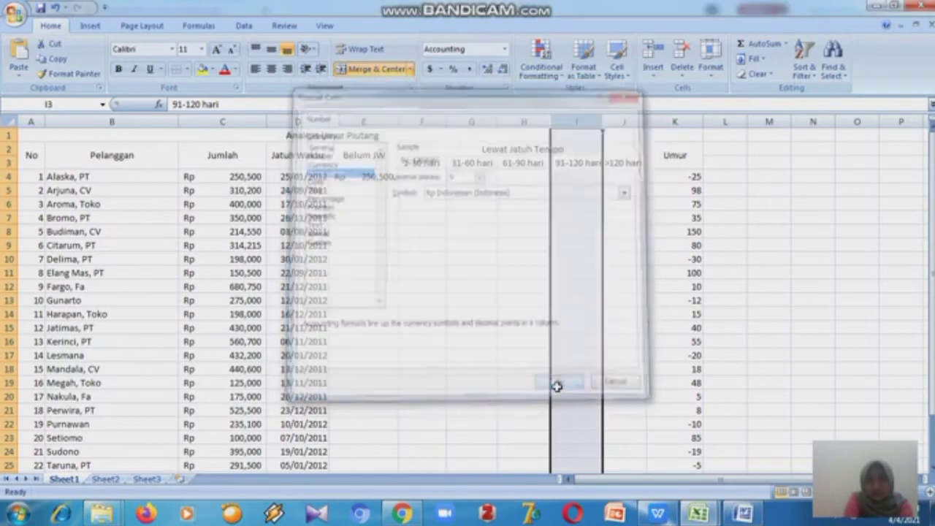
- Apply the Accounting number format to column J
{"action": "left_click", "coordinate": [625, 123]}
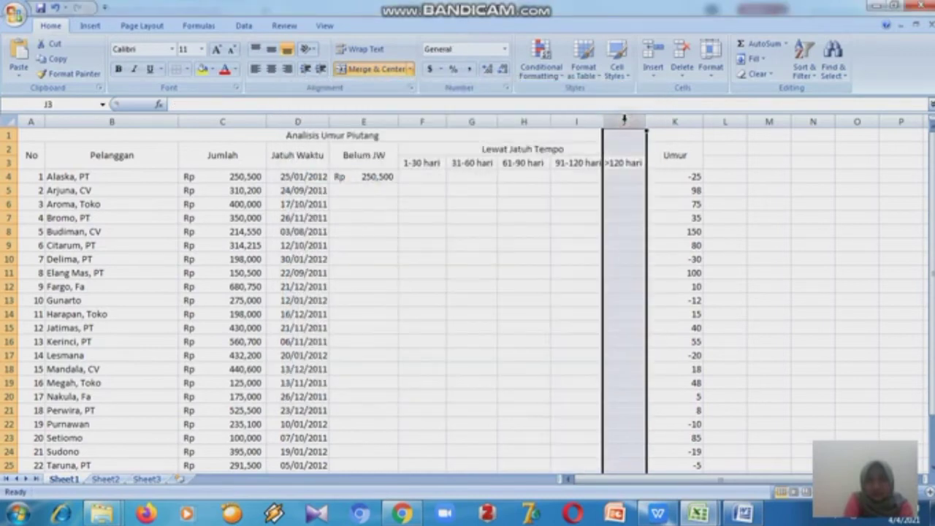
{"action": "left_click", "coordinate": [503, 48]}
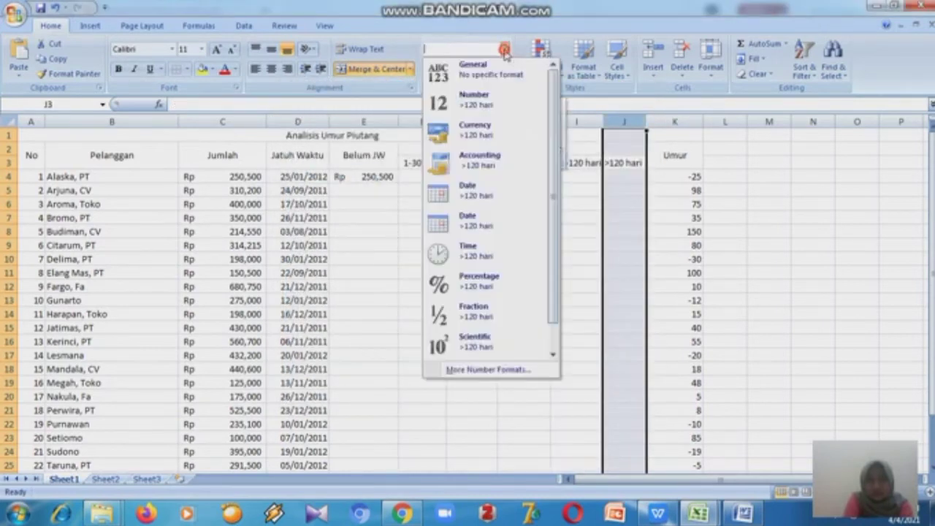
{"action": "left_click", "coordinate": [448, 169]}
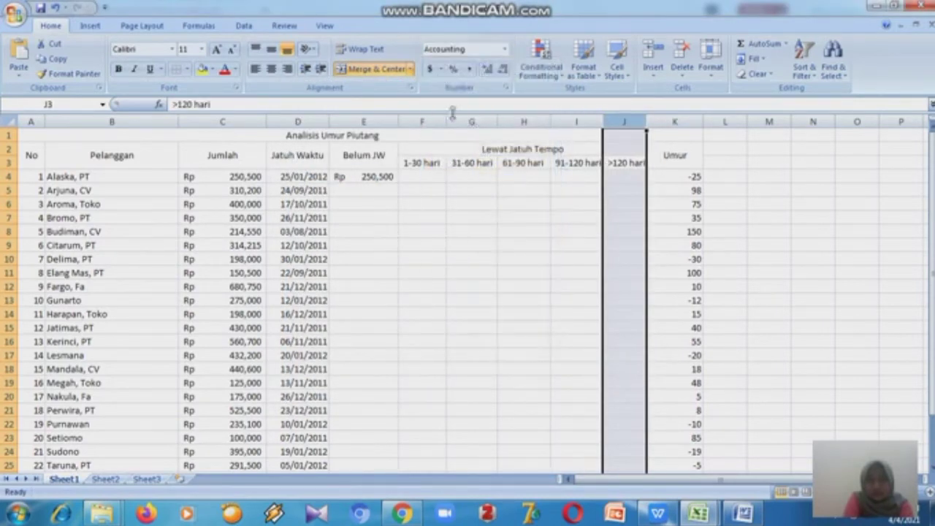
{"action": "left_click", "coordinate": [441, 69]}
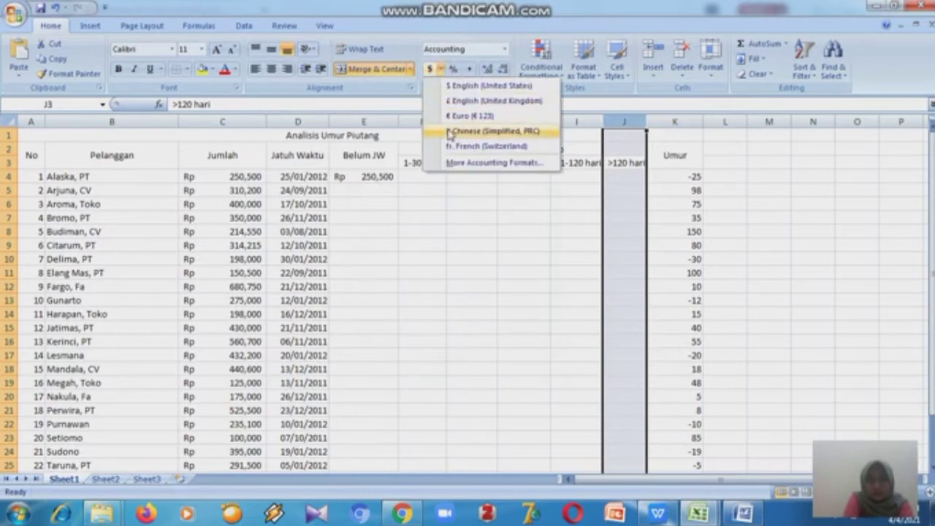
{"action": "left_click", "coordinate": [477, 199]}
{"action": "left_click", "coordinate": [597, 178]}
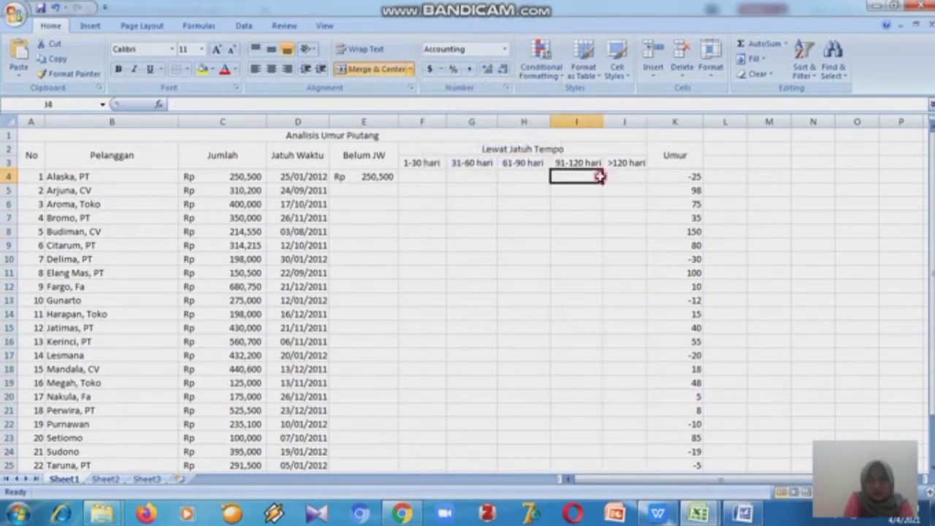
- Set column J's Accounting format to 0 decimal places with the Rp Indonesian (Indonesia) currency symbol
{"action": "left_click", "coordinate": [624, 122]}
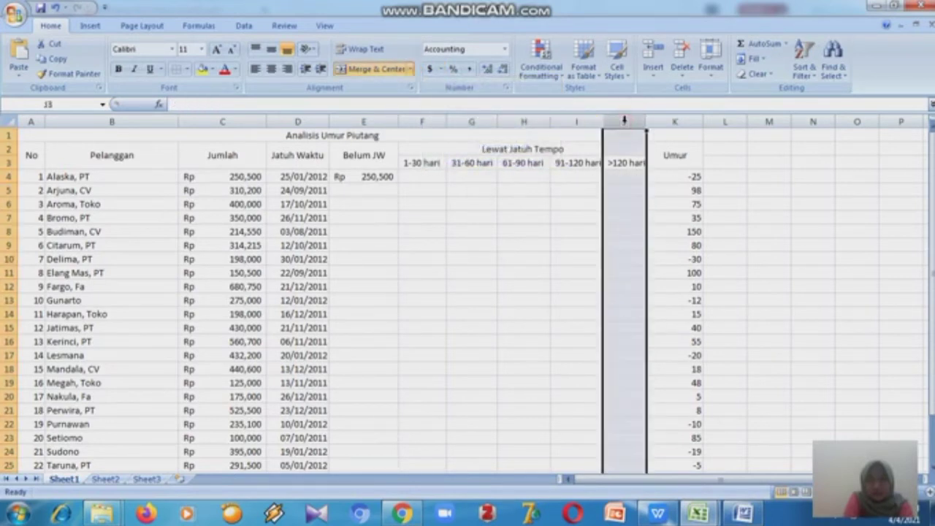
{"action": "left_click", "coordinate": [440, 69]}
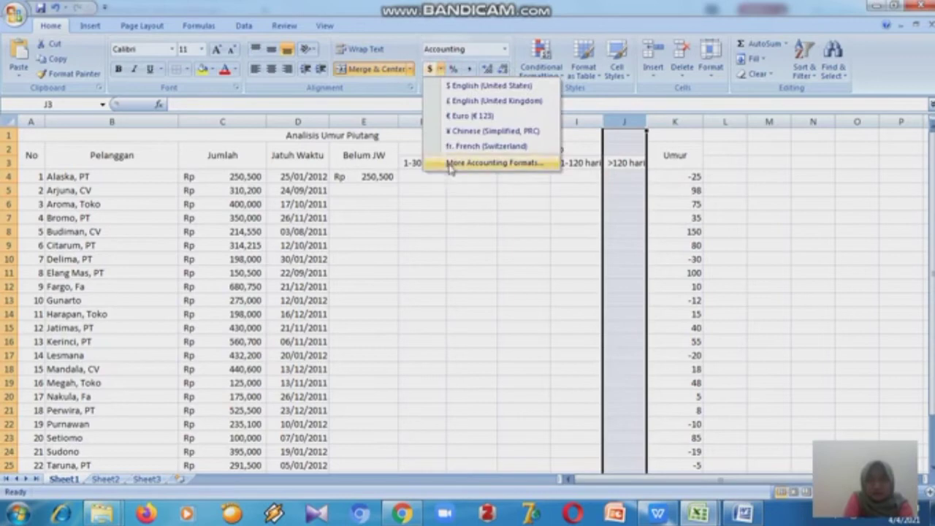
{"action": "left_click", "coordinate": [446, 160]}
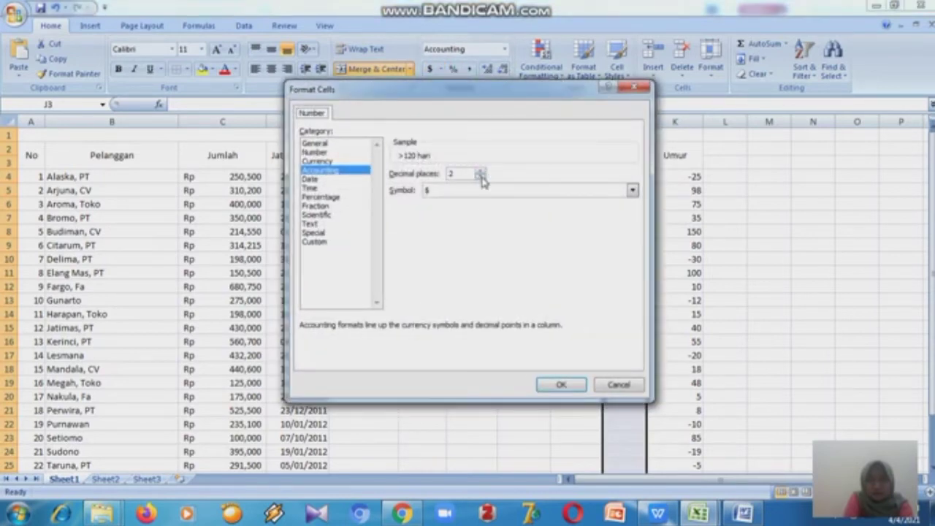
{"action": "left_click", "coordinate": [481, 178]}
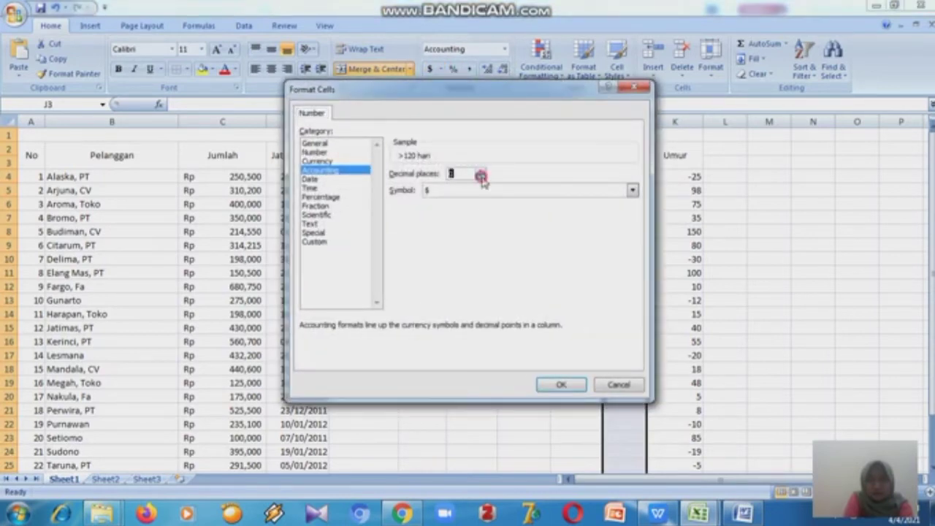
{"action": "left_click", "coordinate": [632, 191]}
{"action": "left_click_drag", "start_coordinate": [633, 213], "coordinate": [635, 230]}
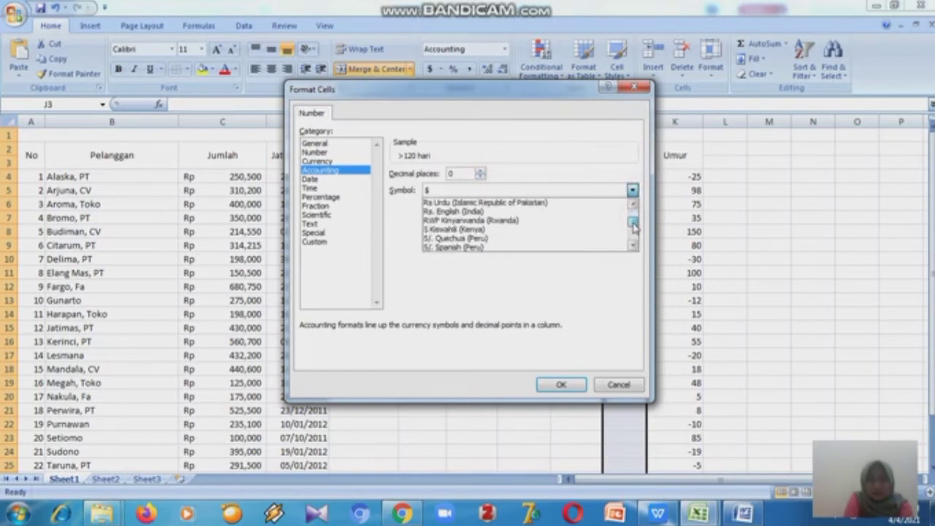
{"action": "scroll", "coordinate": [608, 206], "scroll_direction": "up", "scroll_amount": 1}
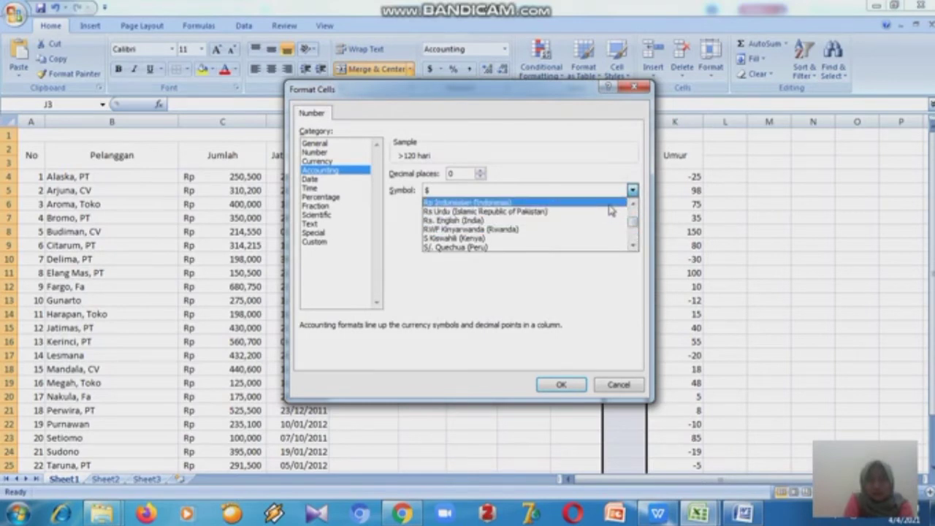
{"action": "left_click", "coordinate": [607, 202]}
{"action": "left_click", "coordinate": [582, 386]}
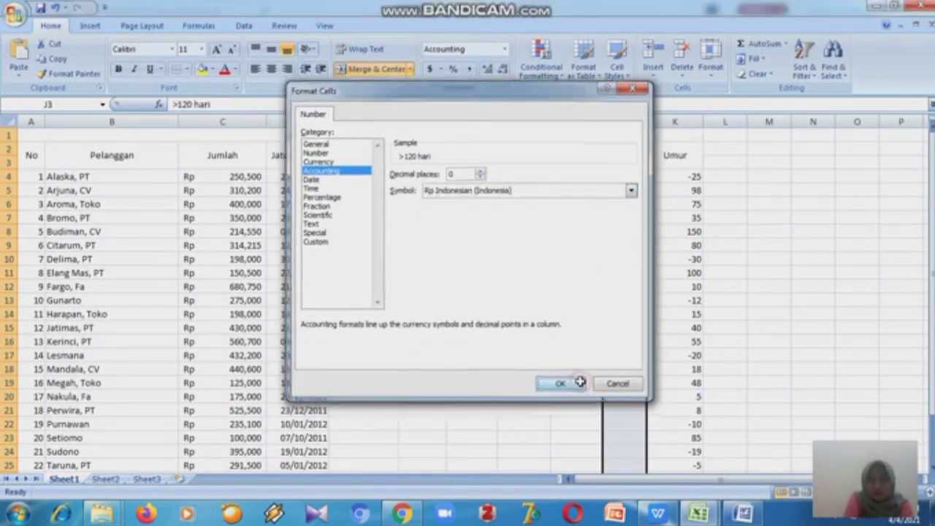
{"action": "left_click", "coordinate": [577, 382]}
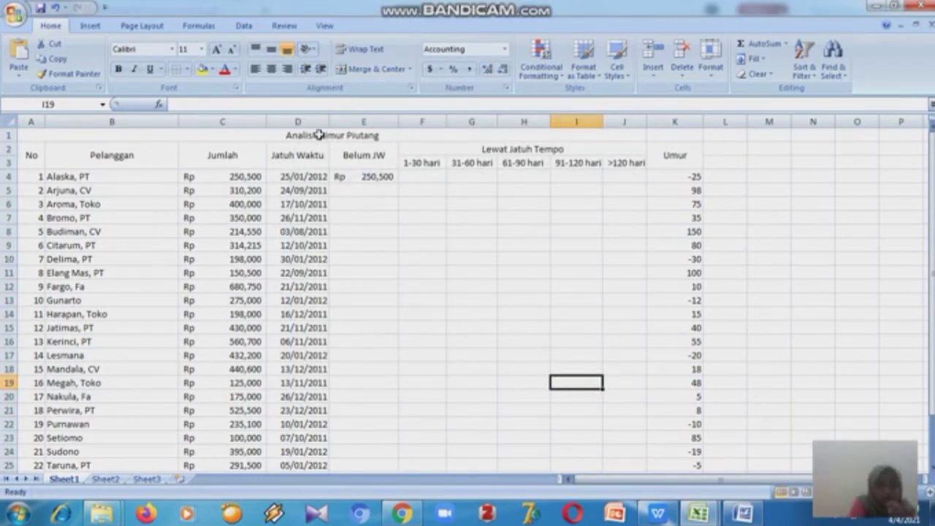
- Fill the Belum JW formula from E4 down through E26
{"action": "left_click", "coordinate": [357, 176]}
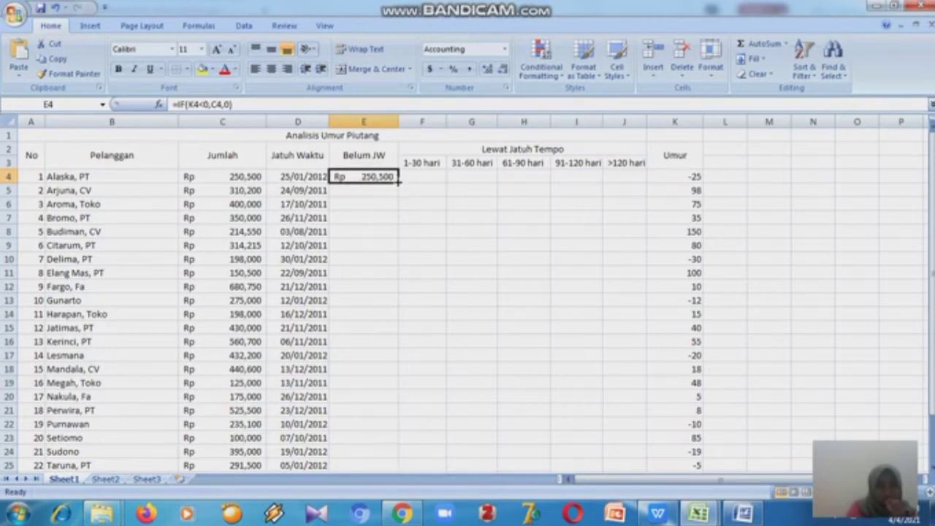
{"action": "left_click_drag", "start_coordinate": [398, 184], "coordinate": [399, 374]}
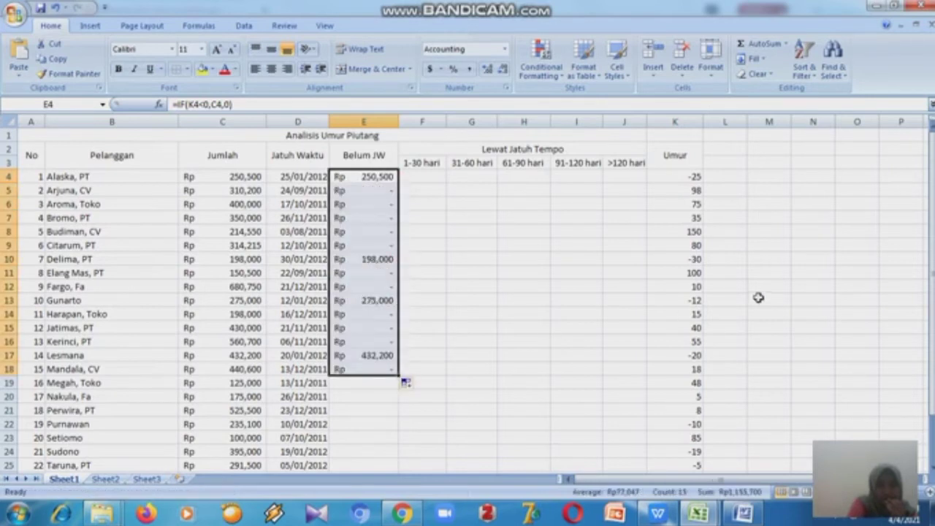
{"action": "left_click_drag", "start_coordinate": [931, 306], "coordinate": [931, 315]}
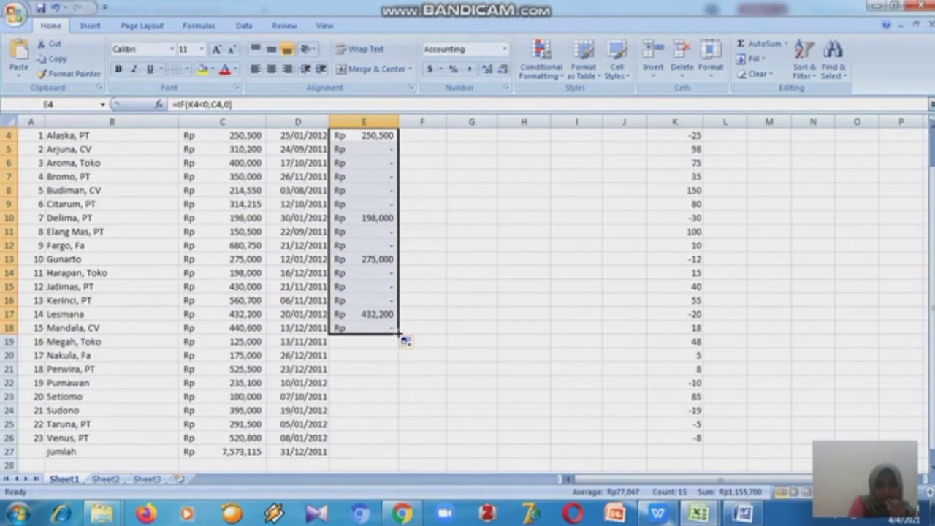
{"action": "left_click_drag", "start_coordinate": [399, 333], "coordinate": [399, 443]}
{"action": "left_click", "coordinate": [499, 399]}
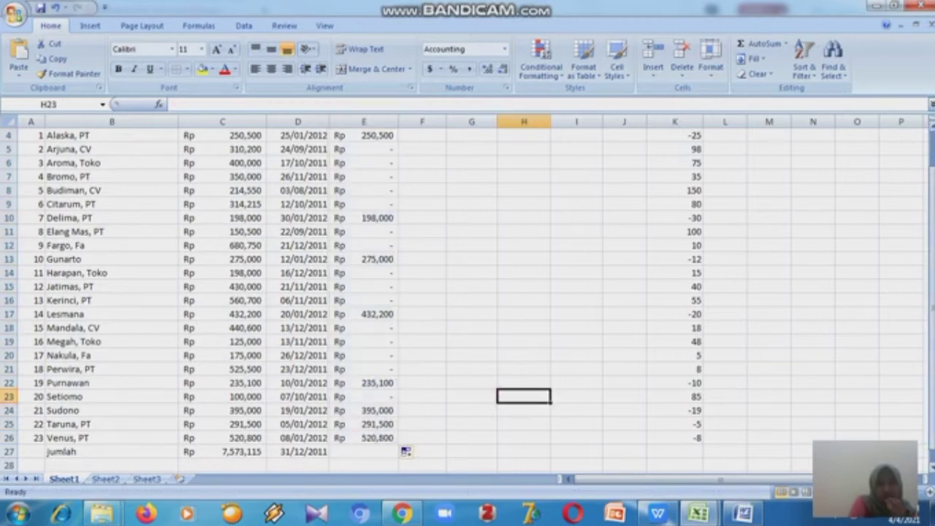
- Inspect the filled Belum JW formulas in several column E cells against the ages in column K
{"action": "left_click_drag", "start_coordinate": [932, 310], "coordinate": [931, 306]}
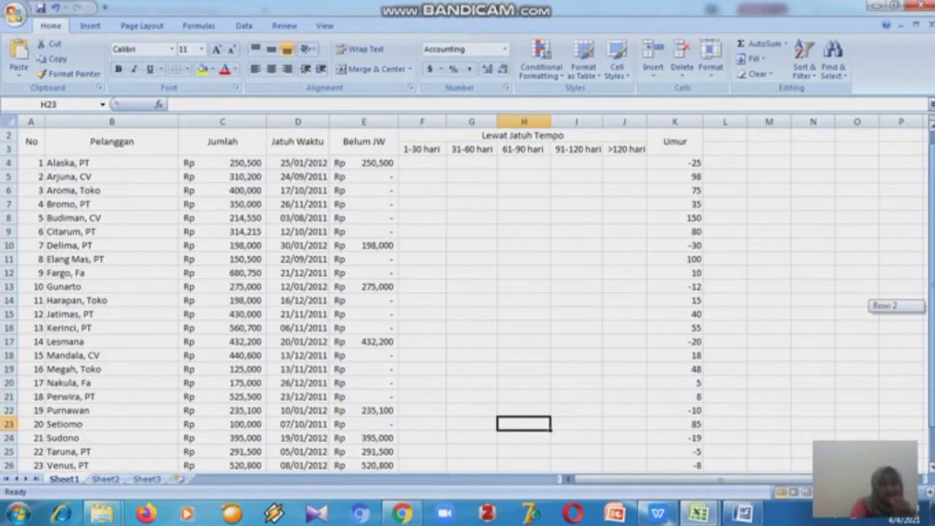
{"action": "left_click_drag", "start_coordinate": [931, 306], "coordinate": [932, 306]}
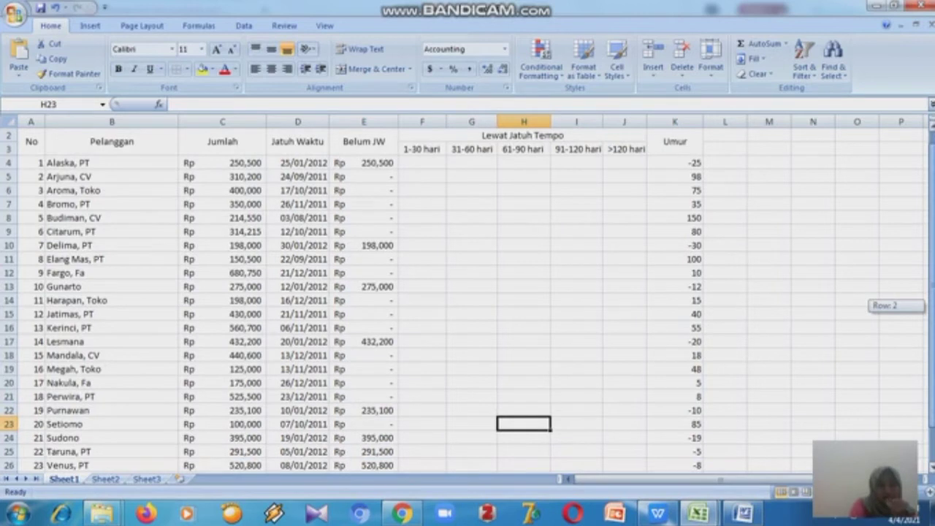
{"action": "left_click_drag", "start_coordinate": [931, 306], "coordinate": [931, 306]}
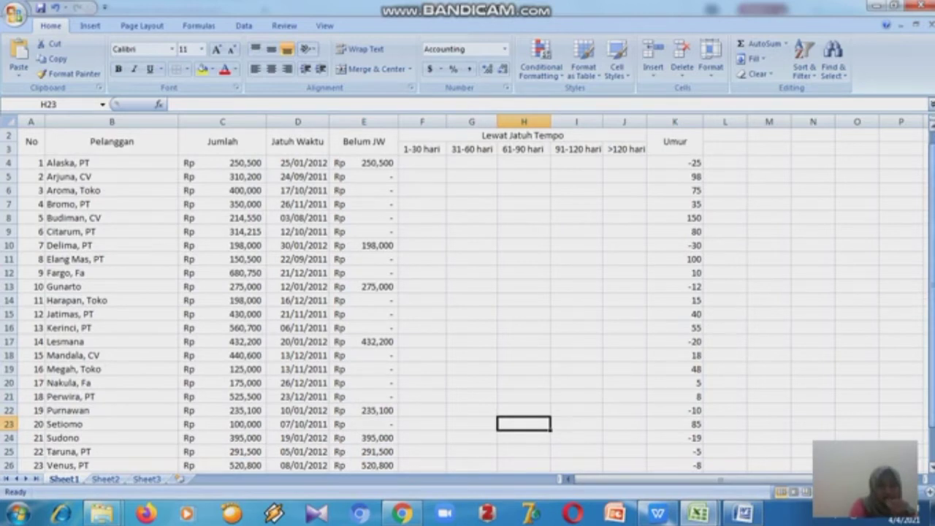
{"action": "left_click", "coordinate": [385, 285]}
{"action": "left_click", "coordinate": [382, 338]}
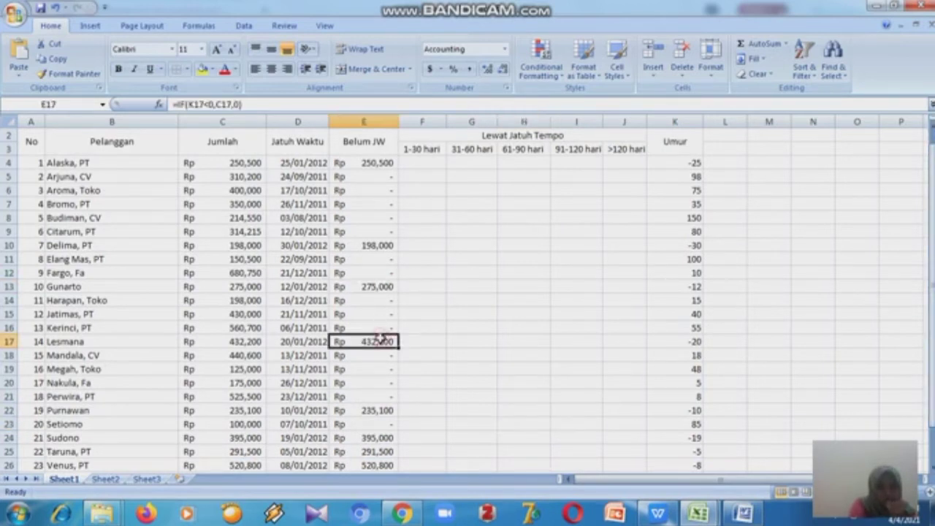
{"action": "left_click", "coordinate": [377, 409]}
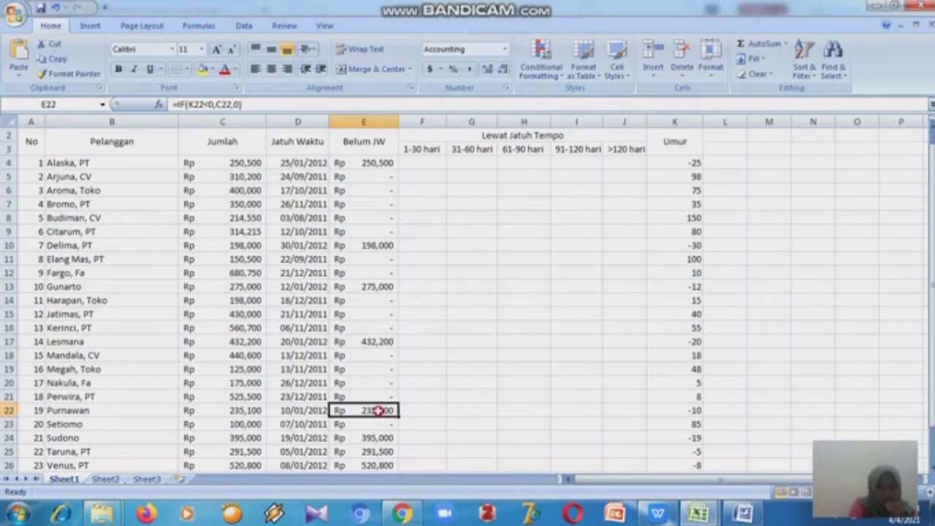
{"action": "left_click", "coordinate": [377, 436]}
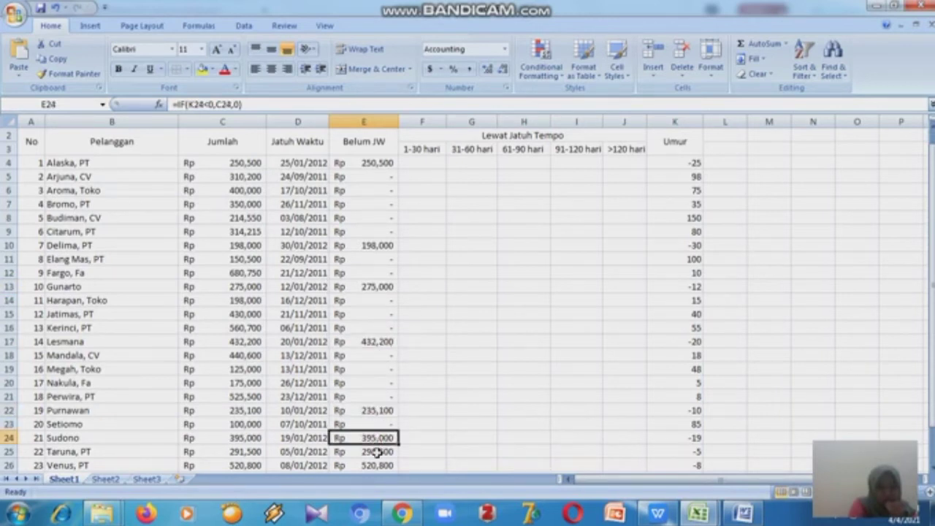
{"action": "left_click", "coordinate": [377, 452]}
{"action": "left_click", "coordinate": [377, 464]}
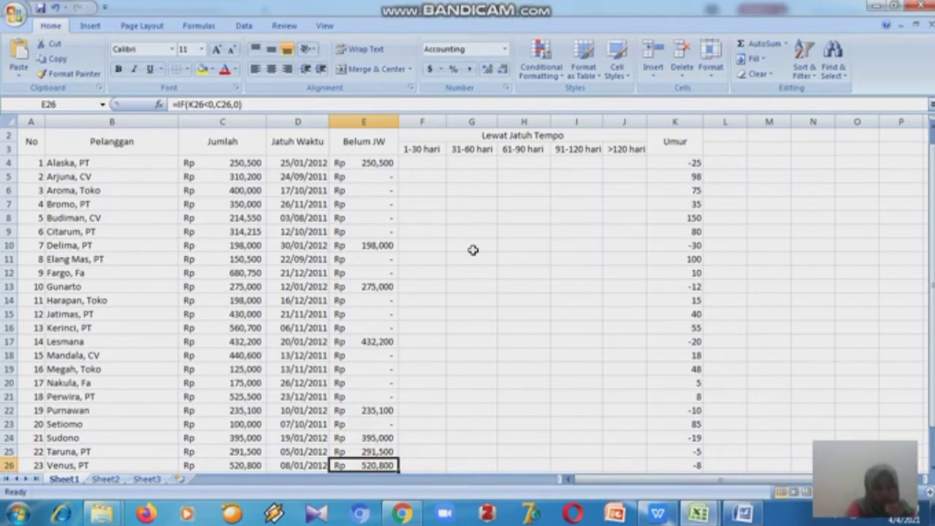
- Widen column F
{"action": "left_click", "coordinate": [437, 119]}
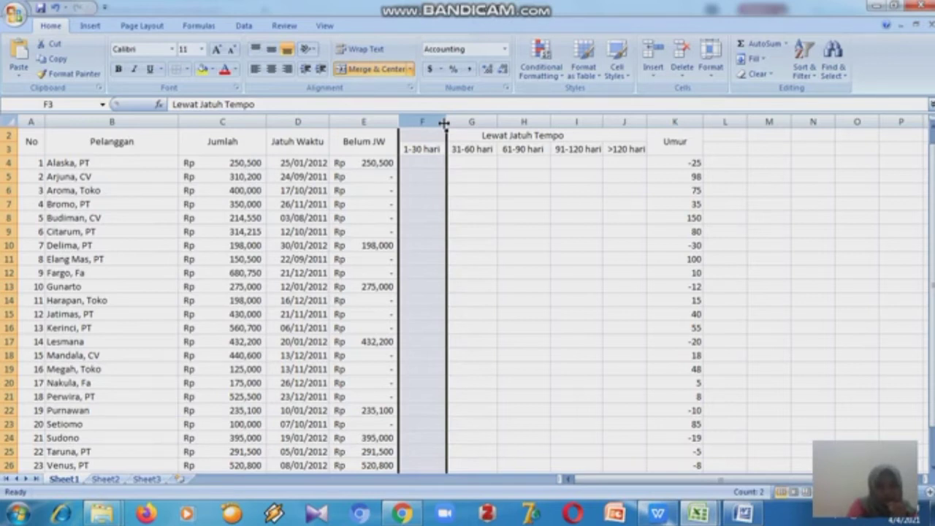
{"action": "left_click_drag", "start_coordinate": [444, 124], "coordinate": [484, 134]}
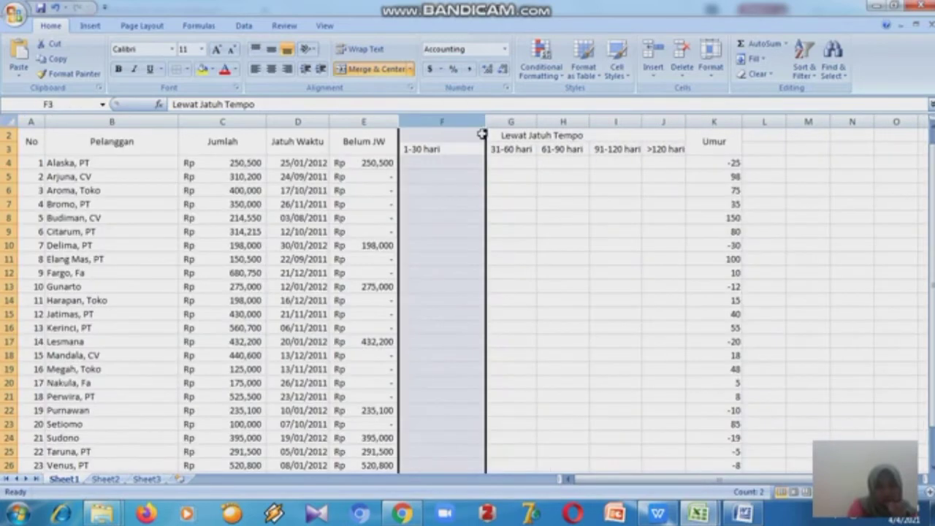
- Enter =IF(AND(K4>0,K4<30),C4,0) in F4 for the 1-30 hari category
{"action": "left_click", "coordinate": [456, 160]}
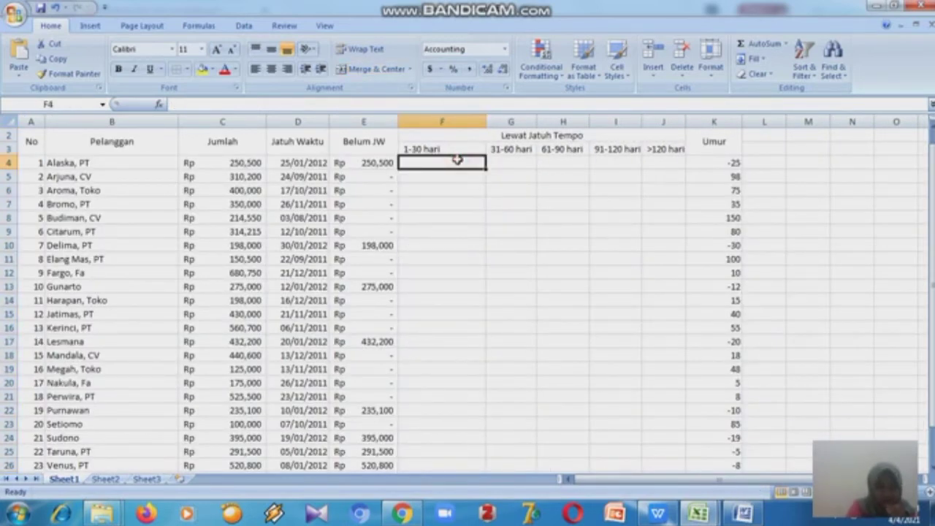
{"action": "type", "text": "="}
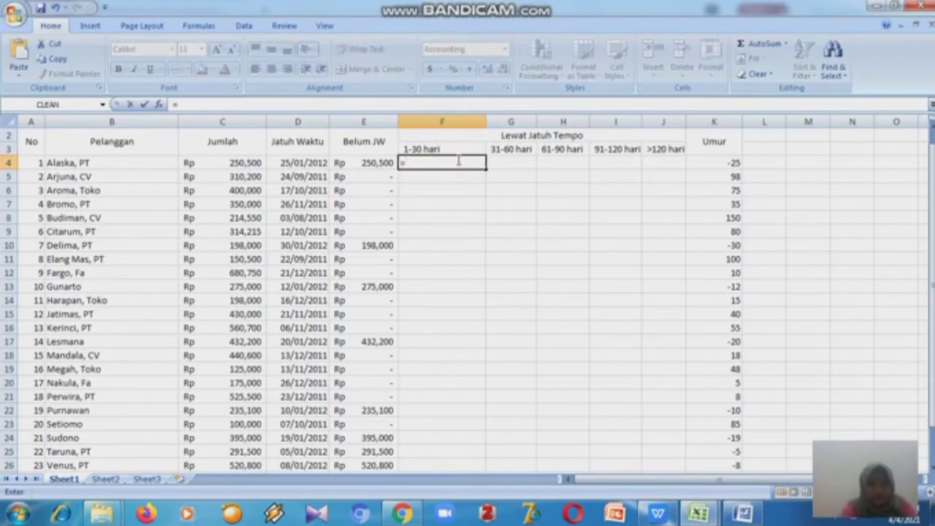
{"action": "type", "text": "IF"}
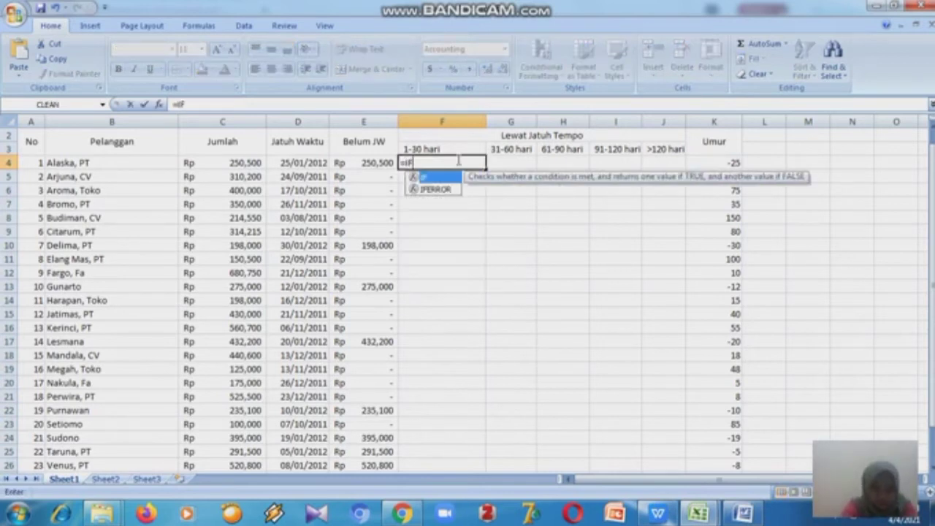
{"action": "type", "text": "(AND"}
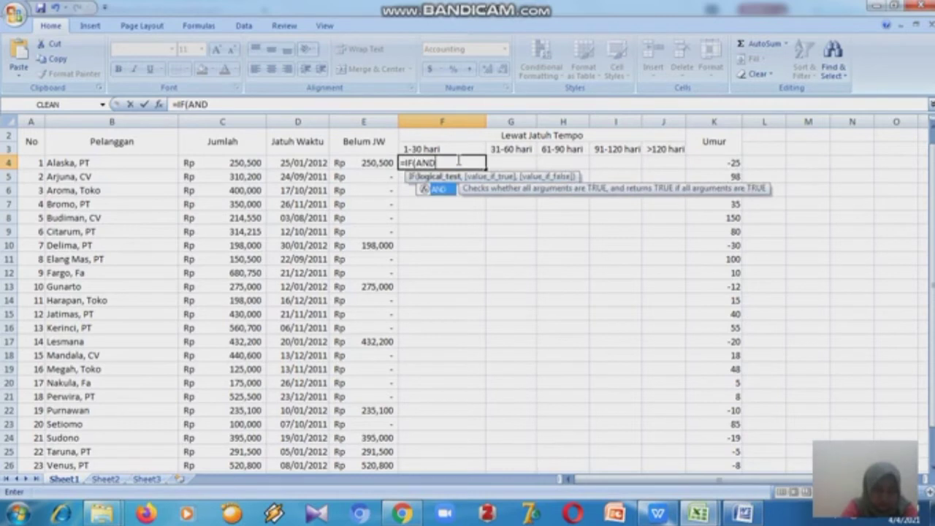
{"action": "type", "text": "9"}
{"action": "key", "text": "BackSpace"}
{"action": "type", "text": "(K"}
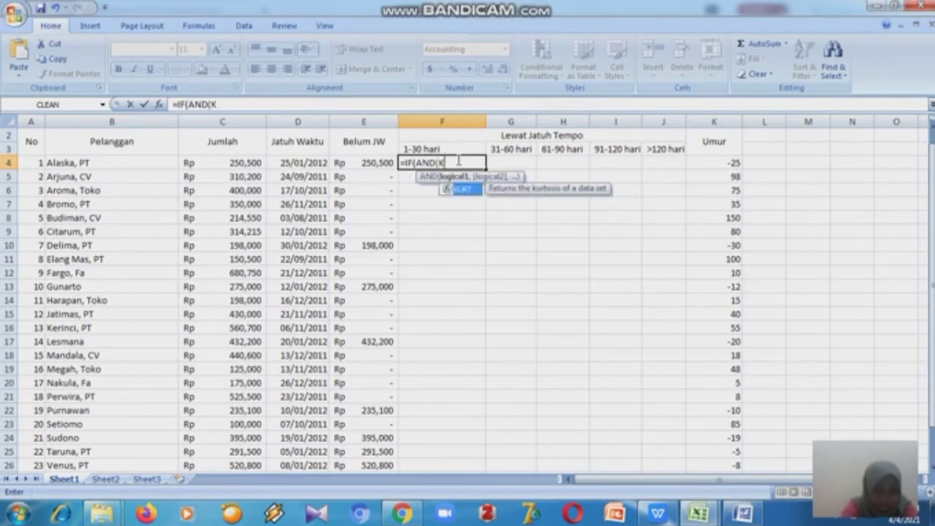
{"action": "type", "text": "4>"}
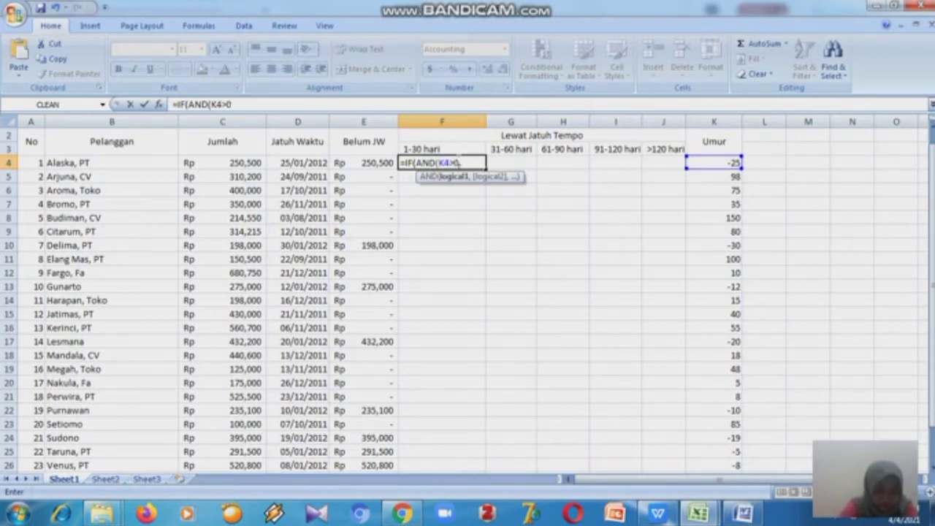
{"action": "type", "text": "0,K4"}
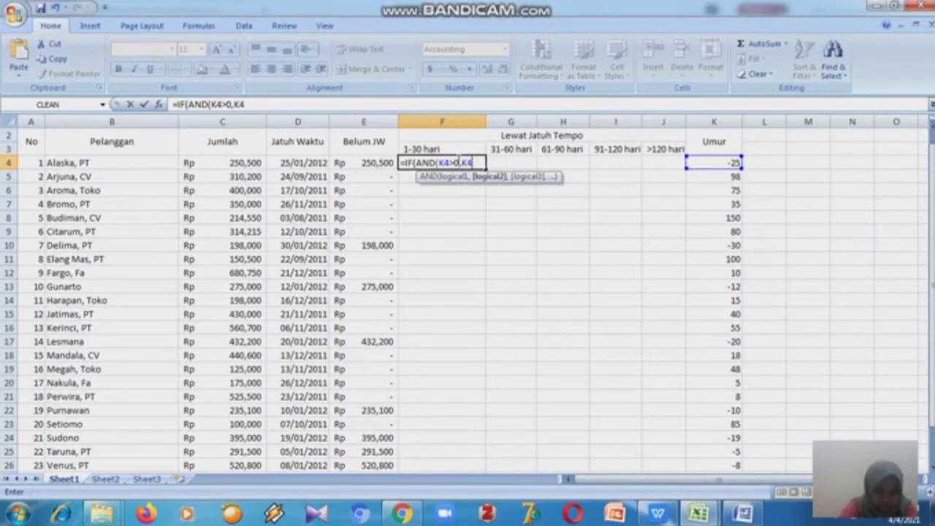
{"action": "type", "text": "<"}
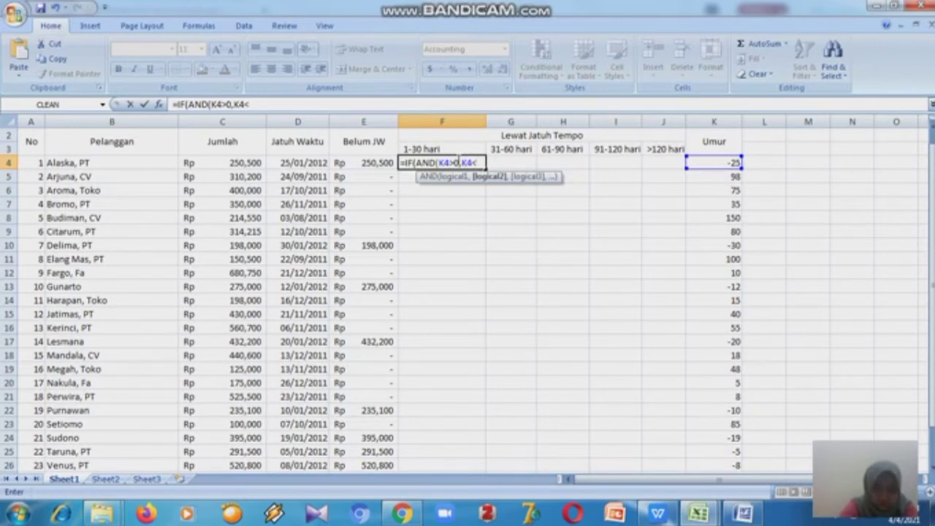
{"action": "type", "text": "30),"}
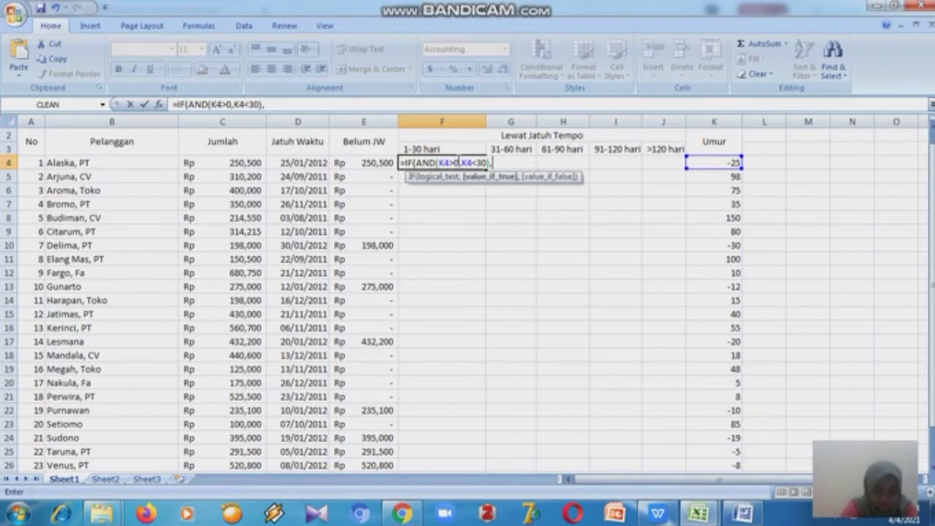
{"action": "type", "text": "C4"}
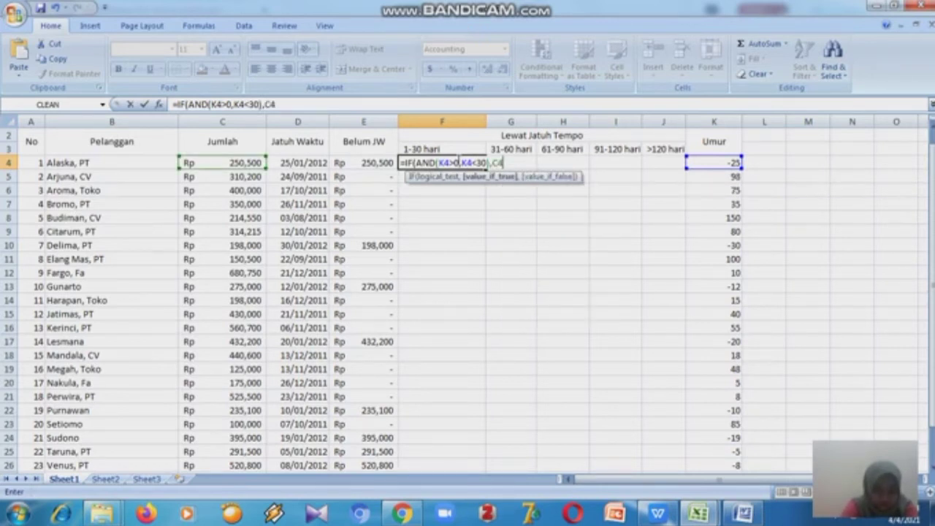
{"action": "type", "text": ",0)"}
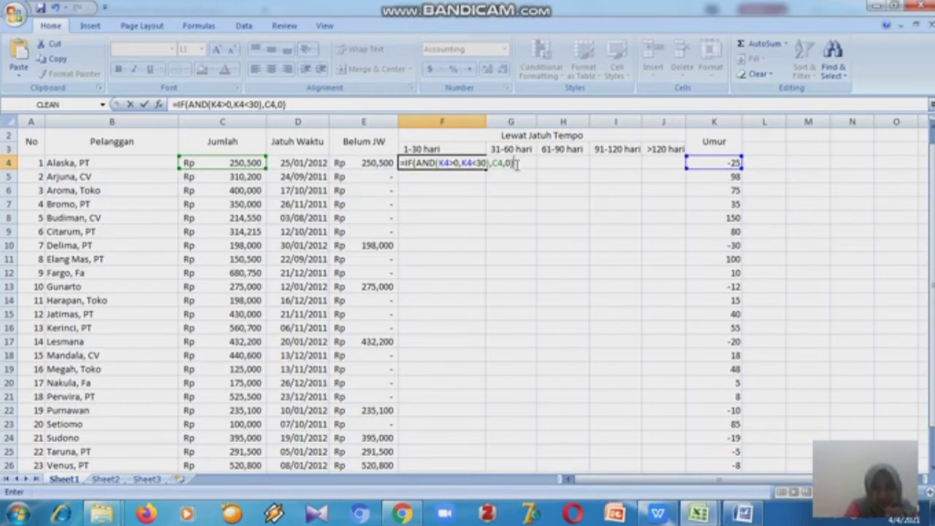
{"action": "key", "text": "Return"}
- Fill the 1-30 hari formula from F4 down through F26
{"action": "left_click", "coordinate": [480, 160]}
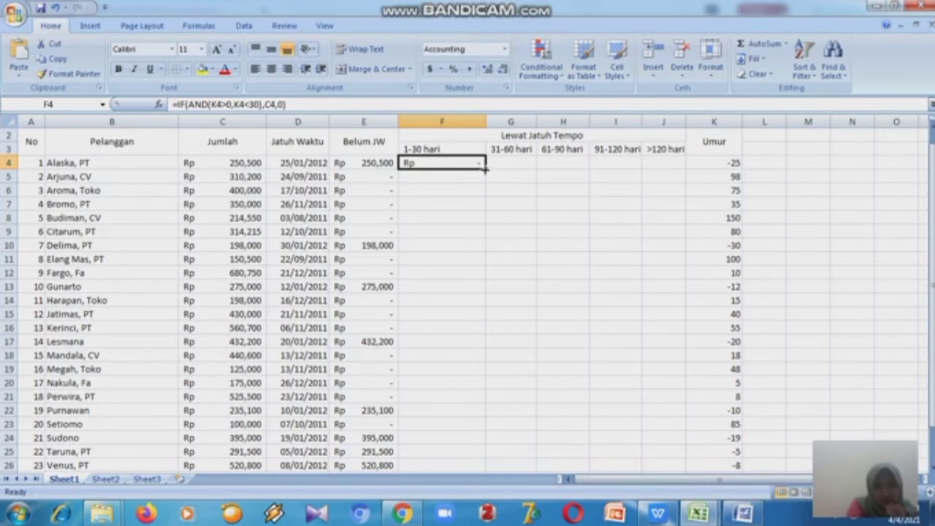
{"action": "left_click_drag", "start_coordinate": [485, 167], "coordinate": [472, 385]}
{"action": "left_click_drag", "start_coordinate": [930, 277], "coordinate": [928, 285]}
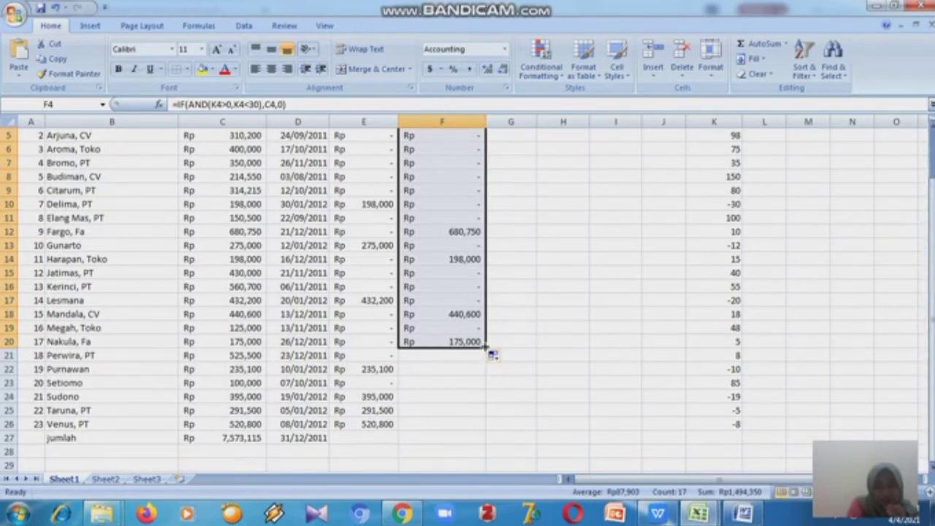
{"action": "left_click_drag", "start_coordinate": [484, 346], "coordinate": [477, 431]}
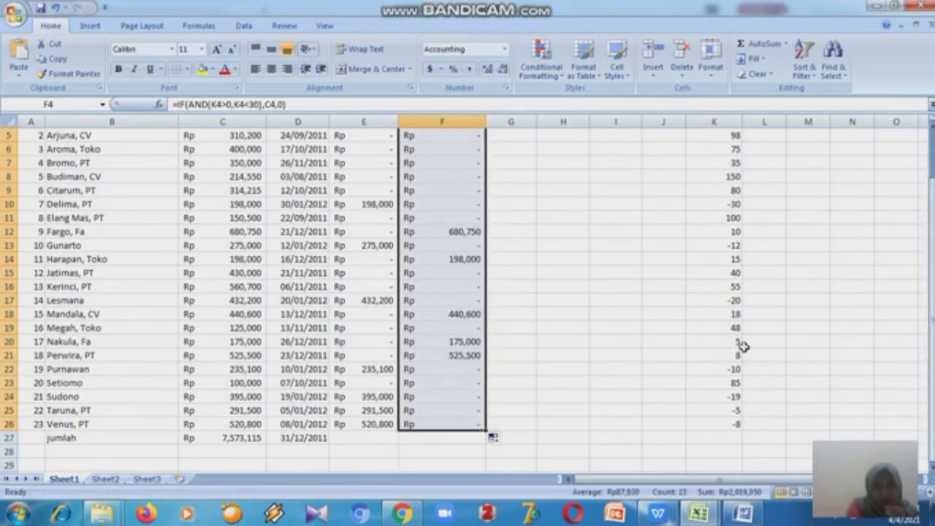
{"action": "left_click", "coordinate": [624, 314]}
{"action": "mouse_move", "coordinate": [928, 287]}
{"action": "left_mouse_down"}
{"action": "mouse_move", "coordinate": [931, 272]}
{"action": "mouse_move", "coordinate": [932, 286]}
{"action": "left_mouse_up"}
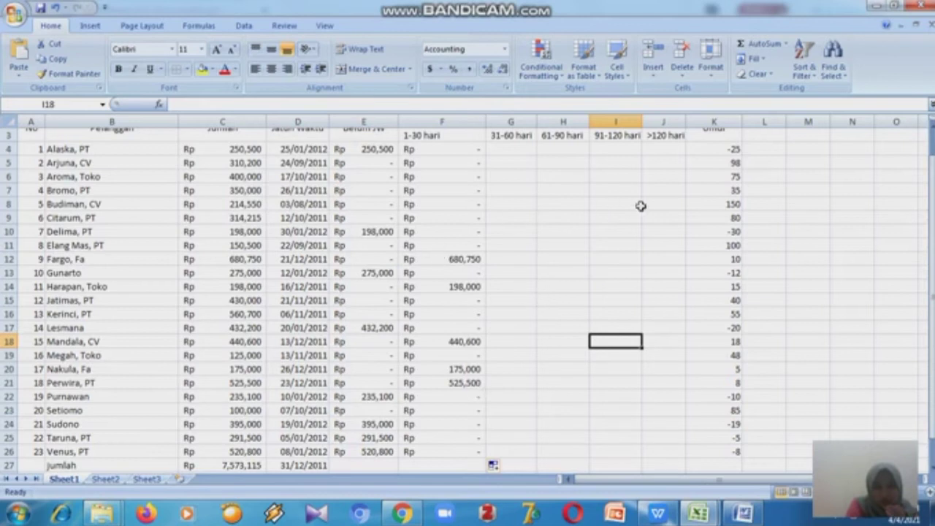
{"action": "left_click_drag", "start_coordinate": [931, 258], "coordinate": [931, 252]}
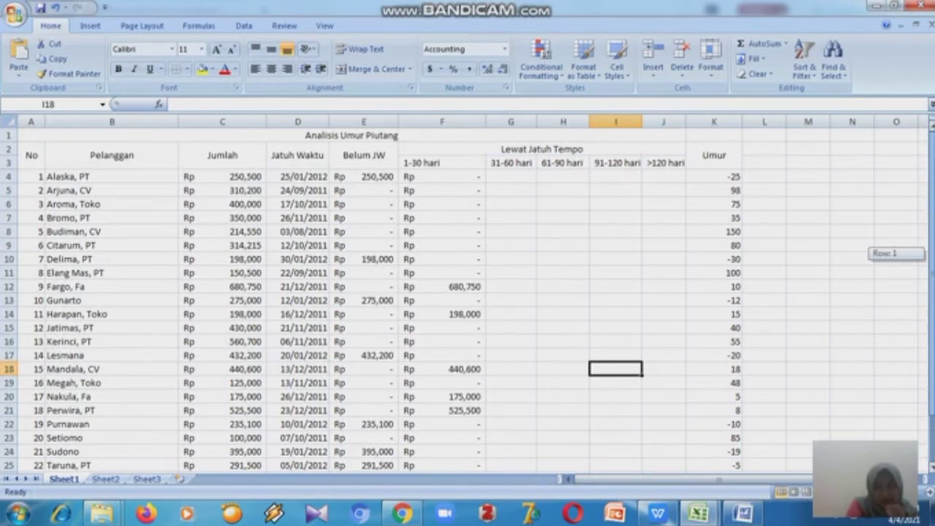
{"action": "left_click_drag", "start_coordinate": [931, 252], "coordinate": [931, 251]}
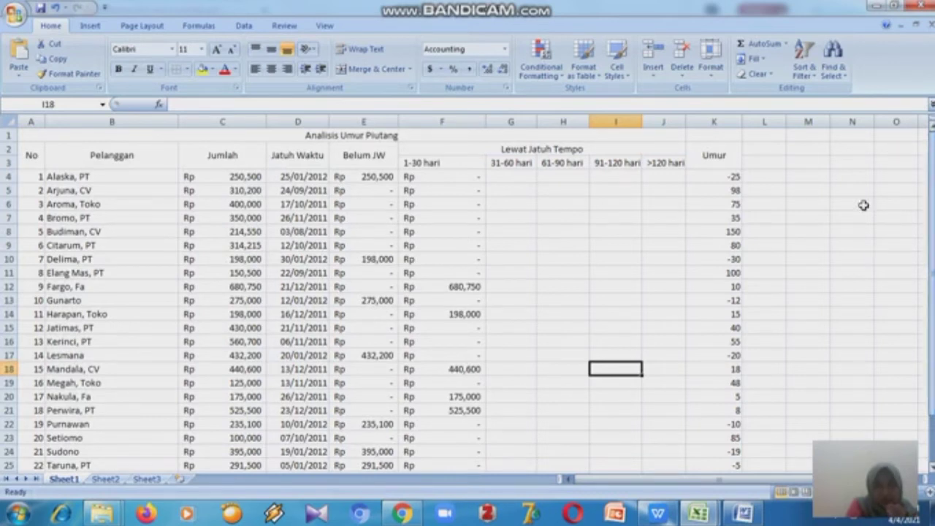
{"action": "left_click", "coordinate": [495, 252]}
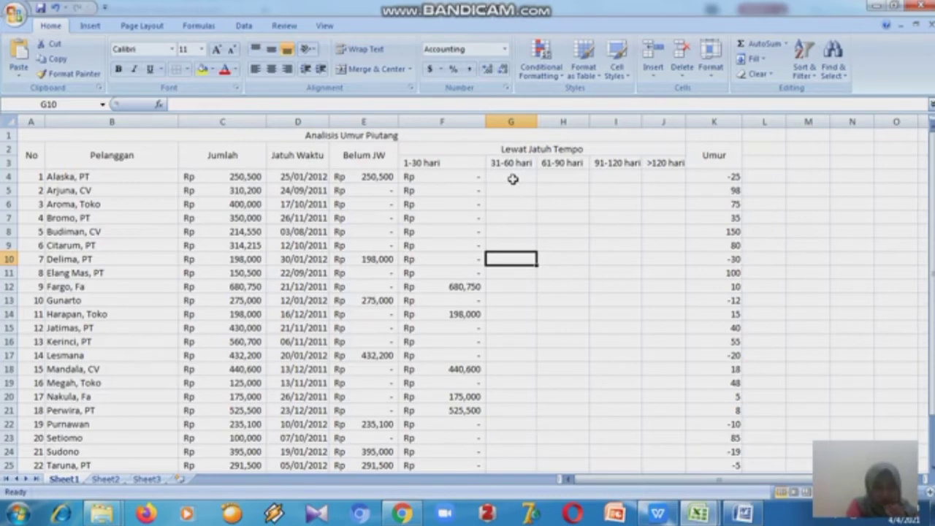
- Enter =IF(AND(K4>30,K4<61),C4,0) in G4 for the 31-60 hari category
{"action": "left_click", "coordinate": [513, 179]}
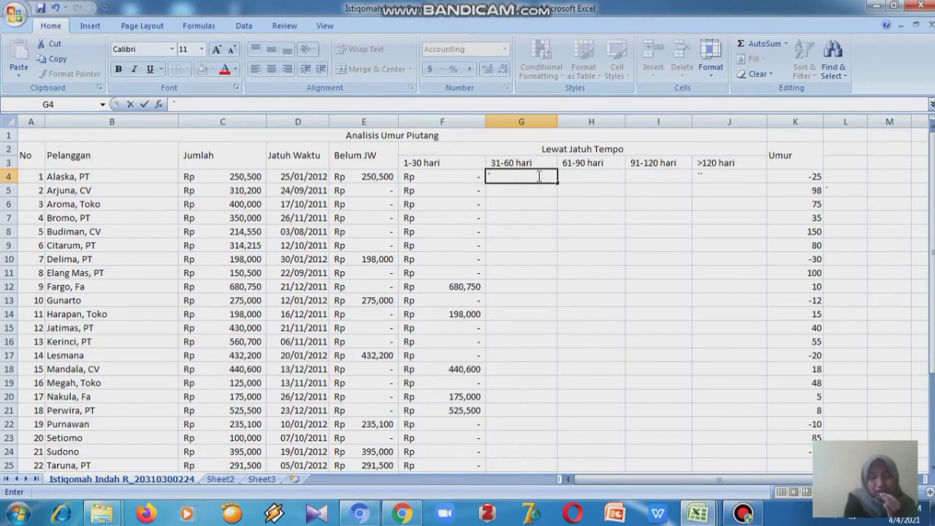
{"action": "key", "text": "BackSpace"}
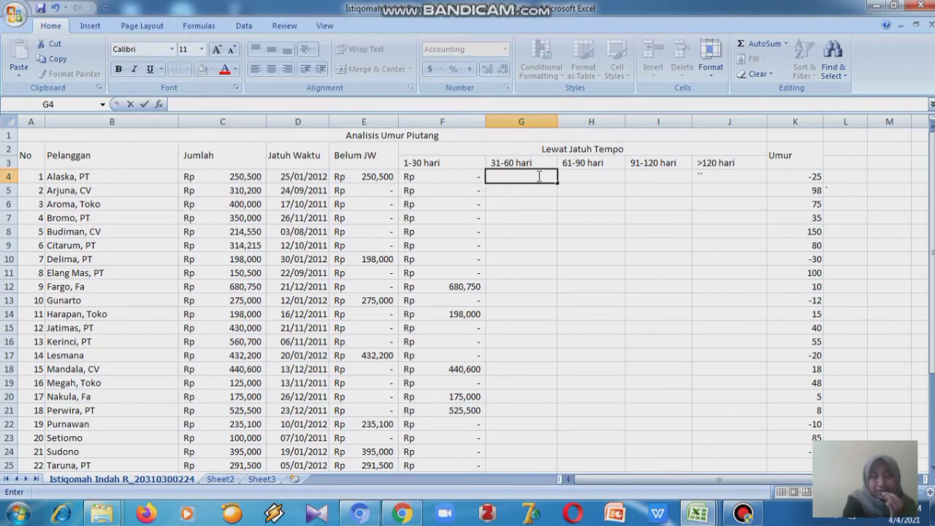
{"action": "type", "text": "="}
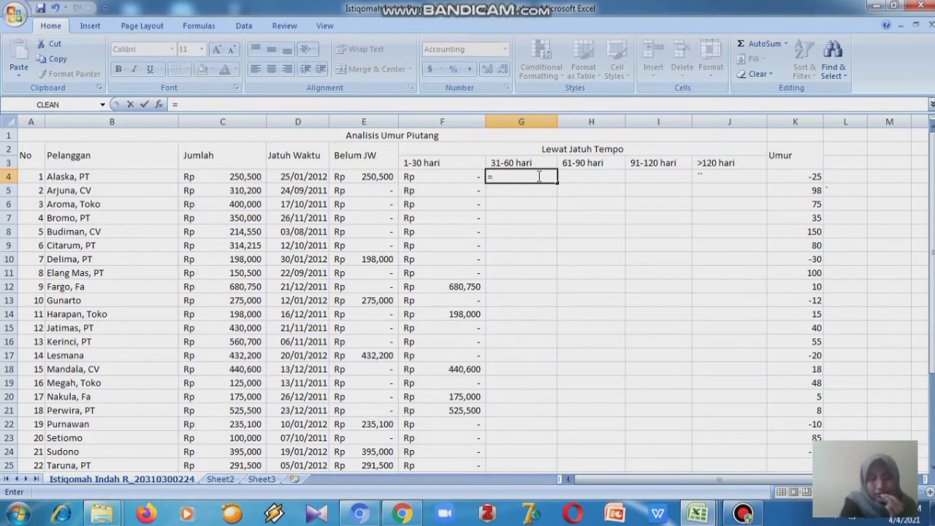
{"action": "type", "text": "IF("}
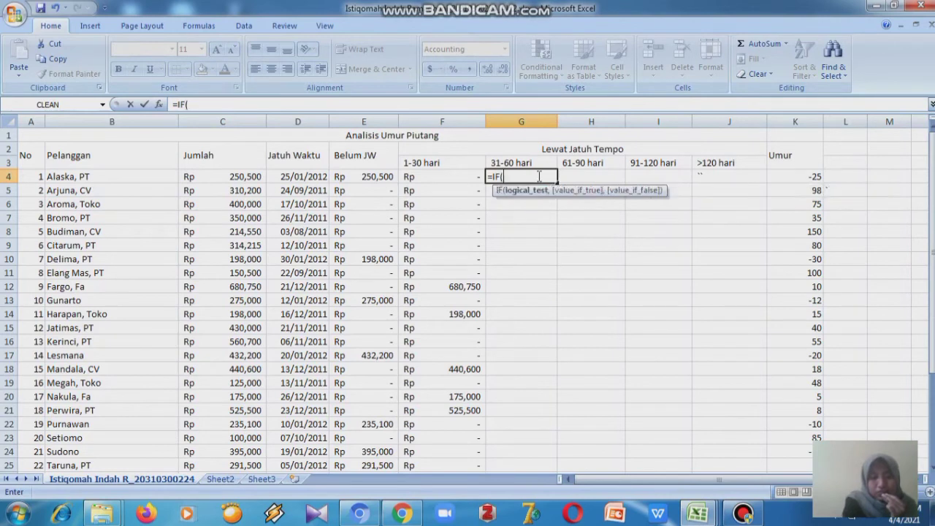
{"action": "type", "text": "AND(K"}
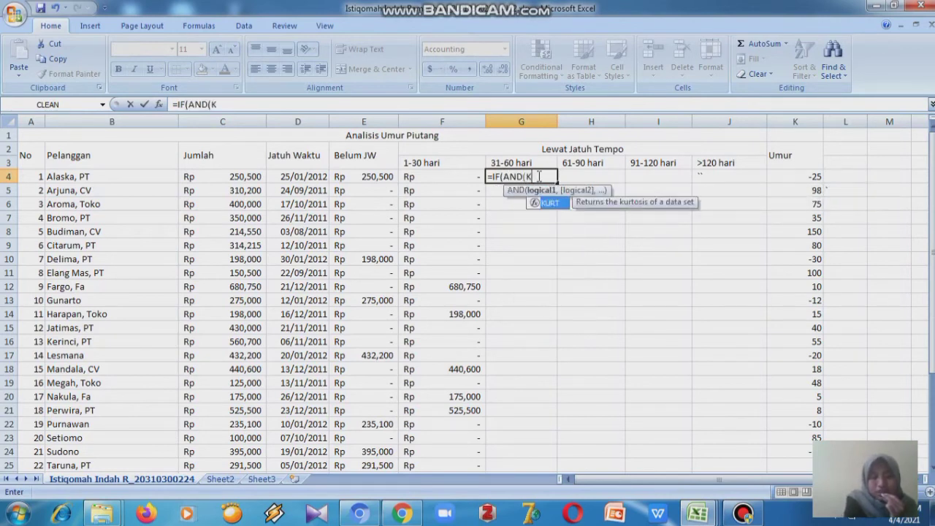
{"action": "type", "text": "4"}
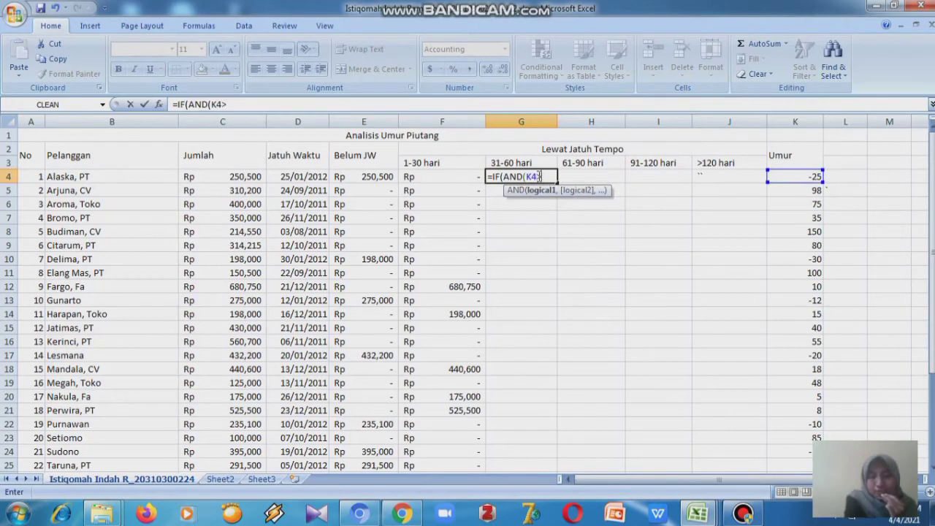
{"action": "type", "text": ">"}
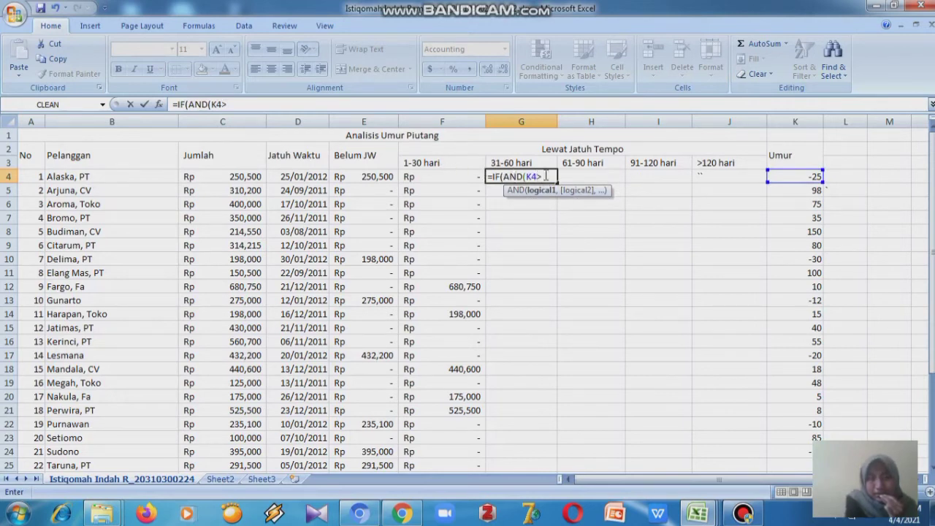
{"action": "type", "text": "30"}
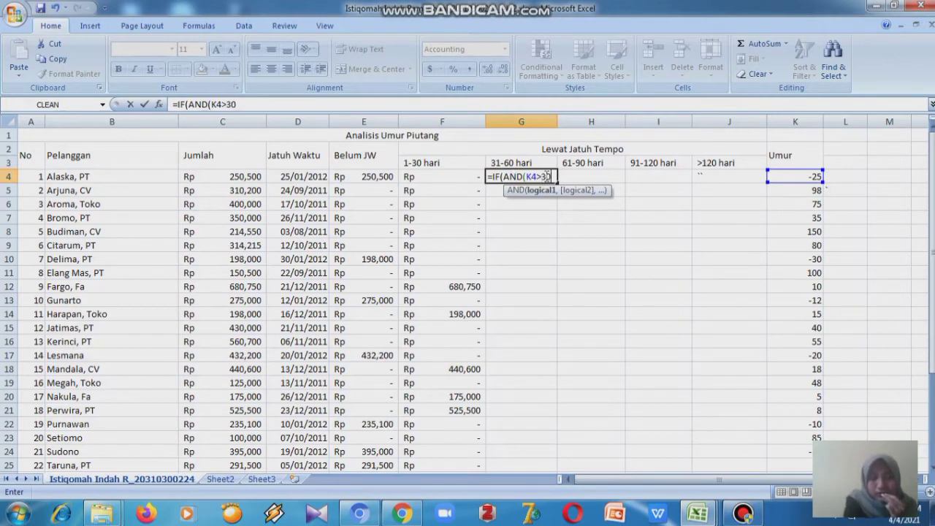
{"action": "type", "text": ",K"}
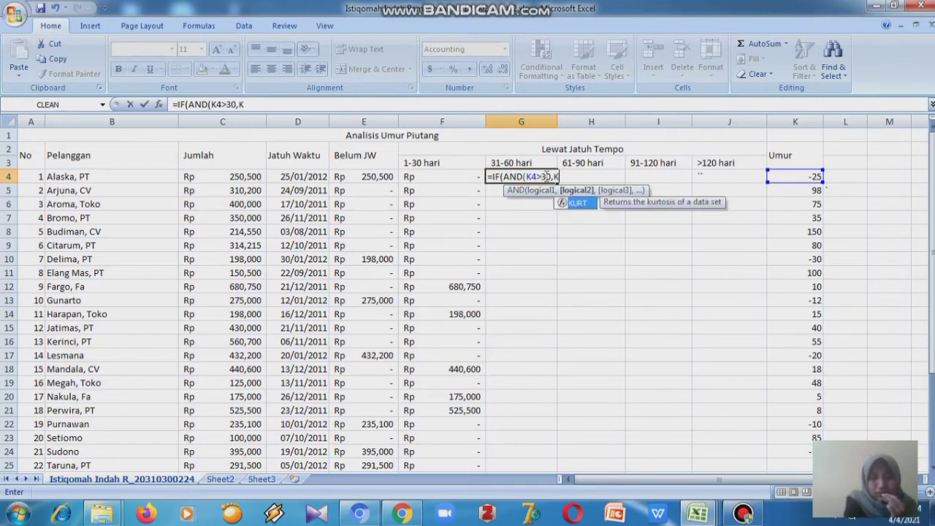
{"action": "type", "text": "4"}
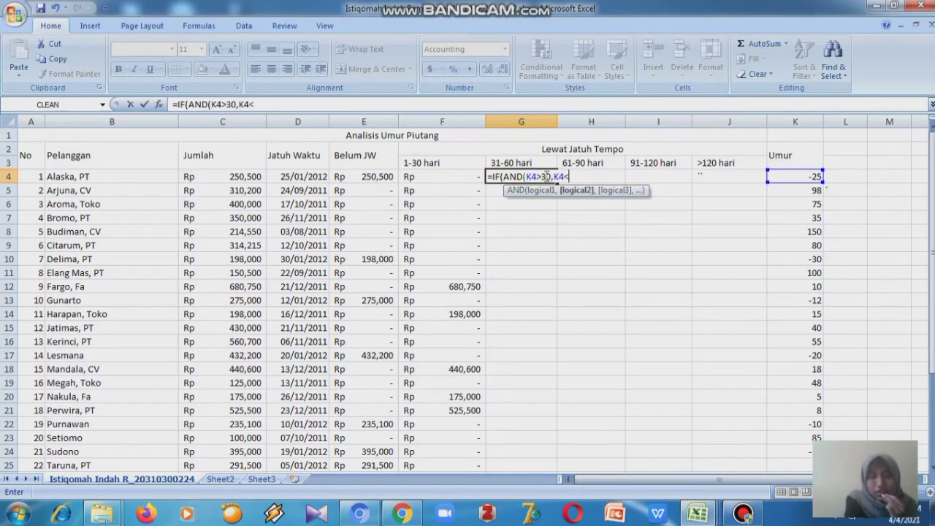
{"action": "type", "text": "<61),"}
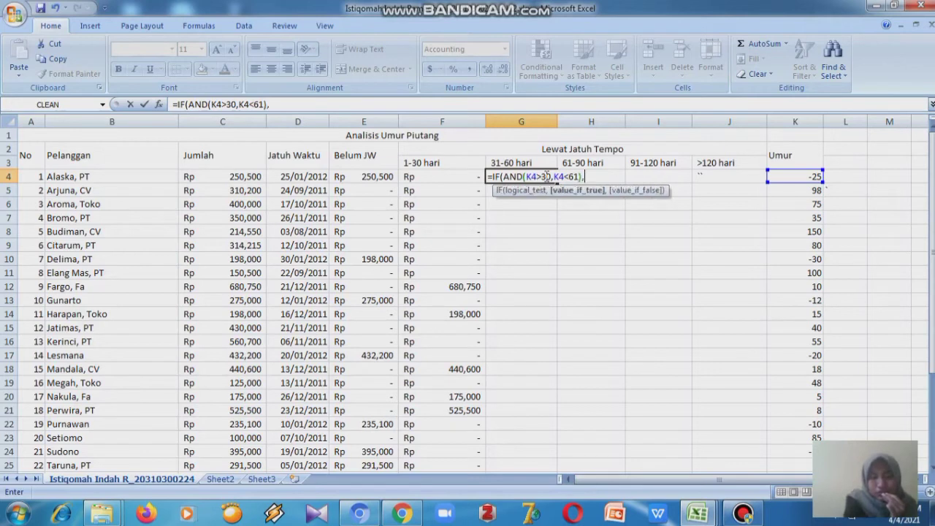
{"action": "type", "text": "C"}
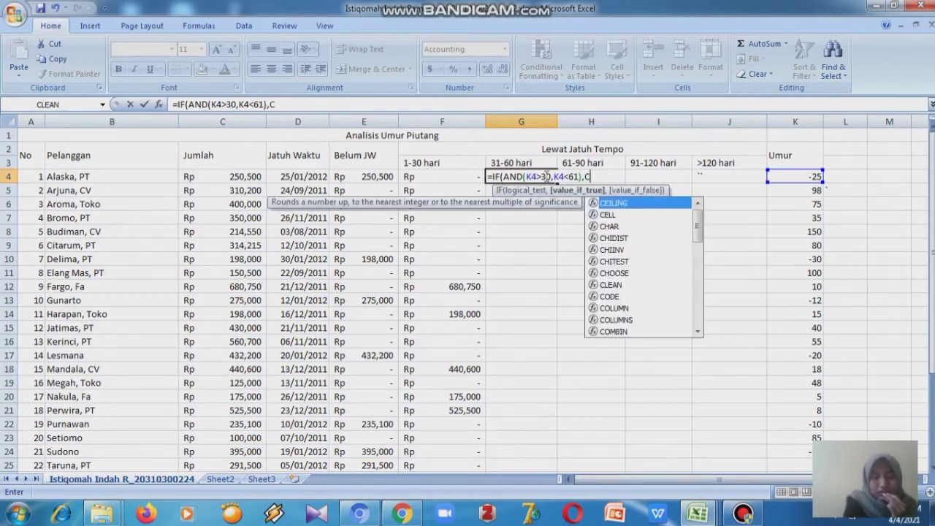
{"action": "type", "text": "4,0)"}
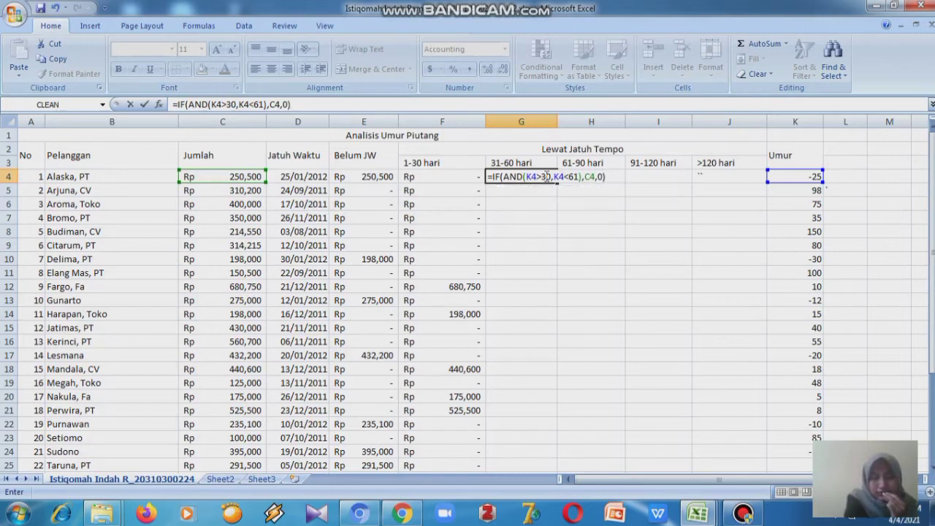
{"action": "key", "text": "Return"}
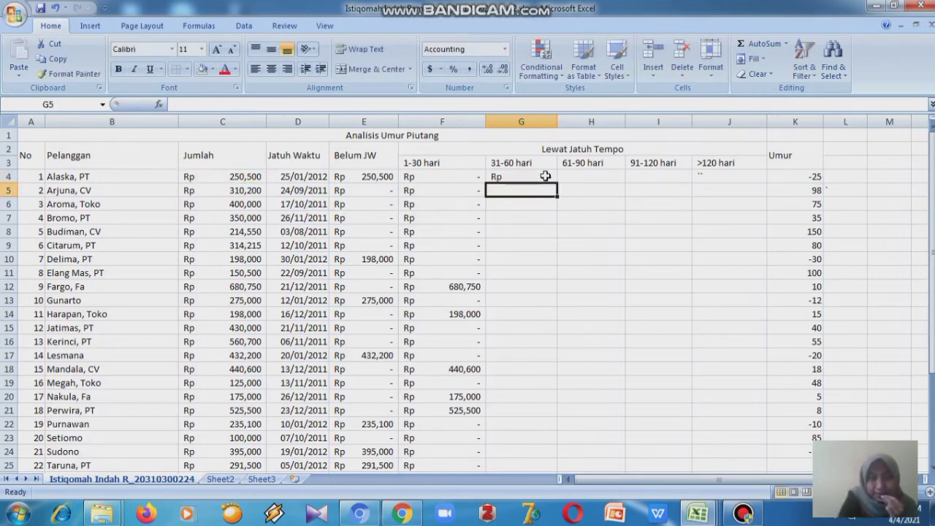
- Fill the 31-60 hari formula from G4 down through G26
{"action": "left_click", "coordinate": [550, 179]}
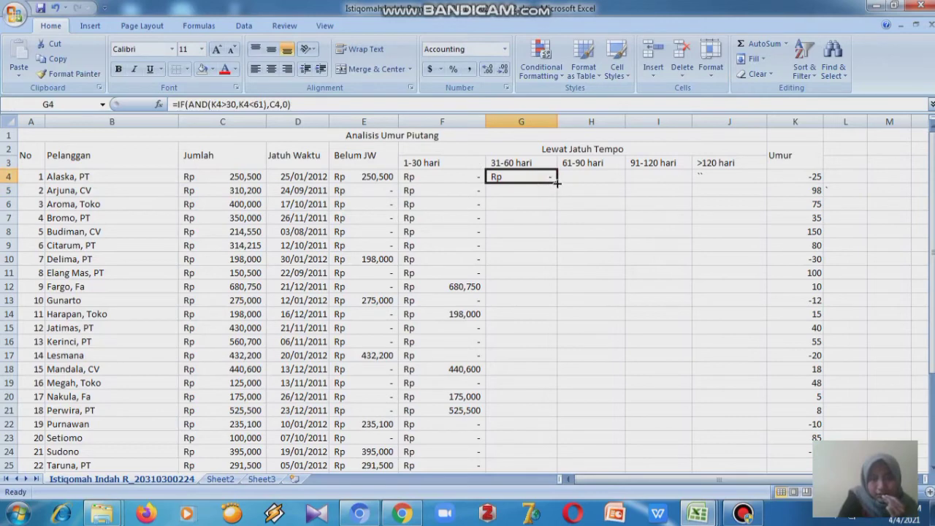
{"action": "double_click", "coordinate": [555, 183]}
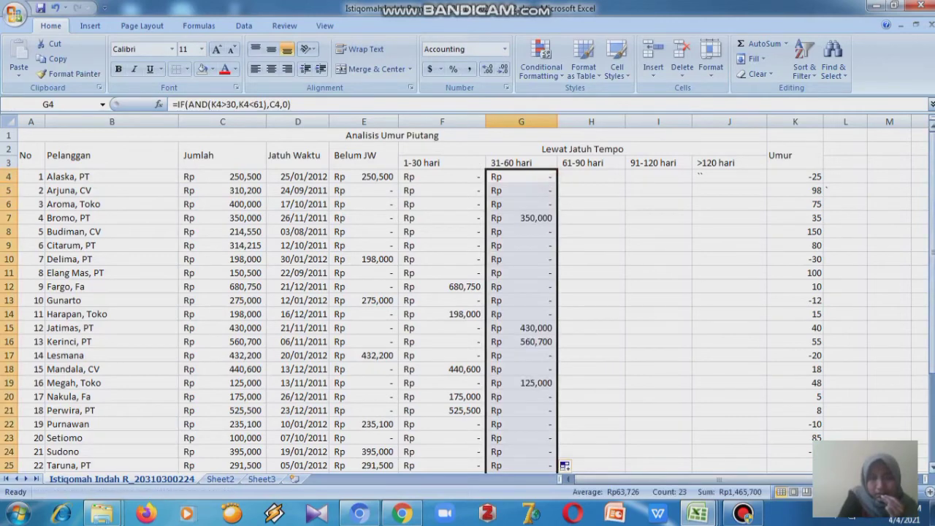
{"action": "left_click_drag", "start_coordinate": [931, 211], "coordinate": [932, 283]}
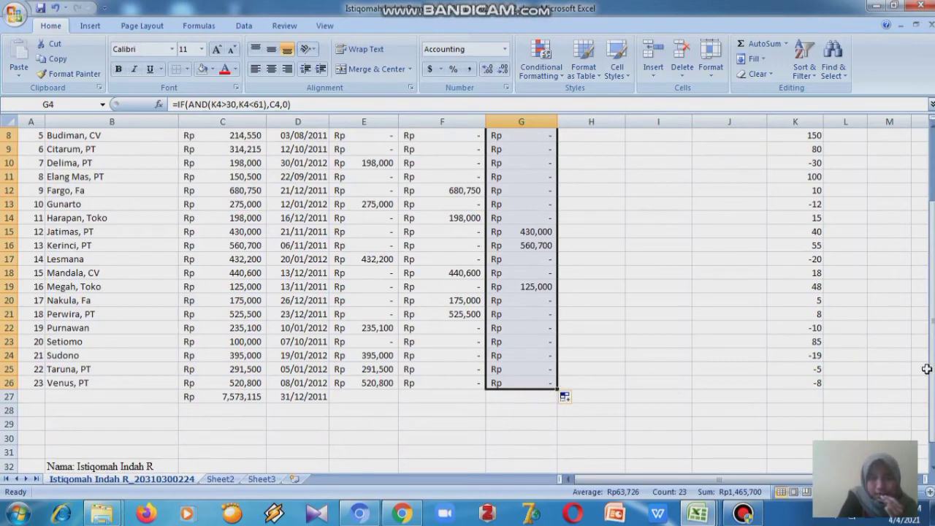
{"action": "left_click_drag", "start_coordinate": [932, 375], "coordinate": [933, 330]}
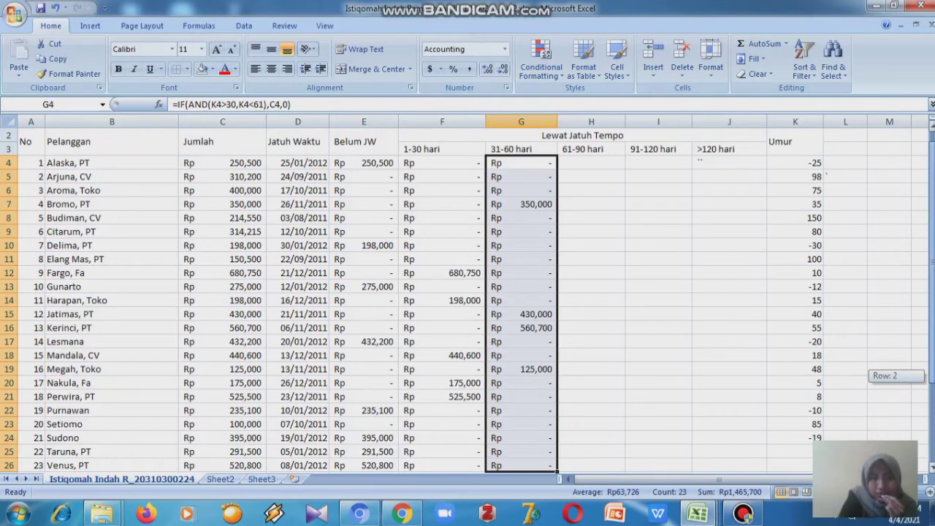
{"action": "left_click_drag", "start_coordinate": [933, 330], "coordinate": [932, 314]}
{"action": "left_click", "coordinate": [720, 282]}
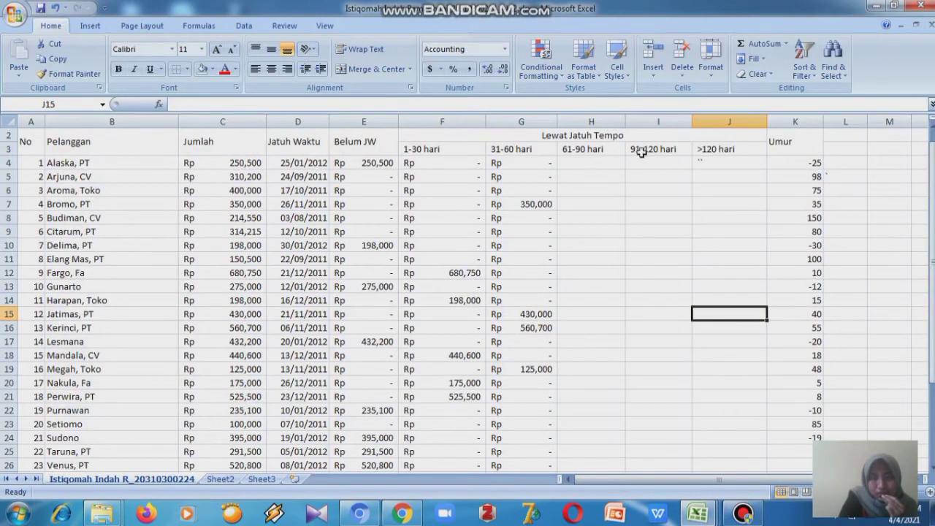
- Enter =IF(AND(K4>60,K4<91),C4,0) in H4 for the 61-90 hari category and fill it down the column
{"action": "left_click", "coordinate": [594, 161]}
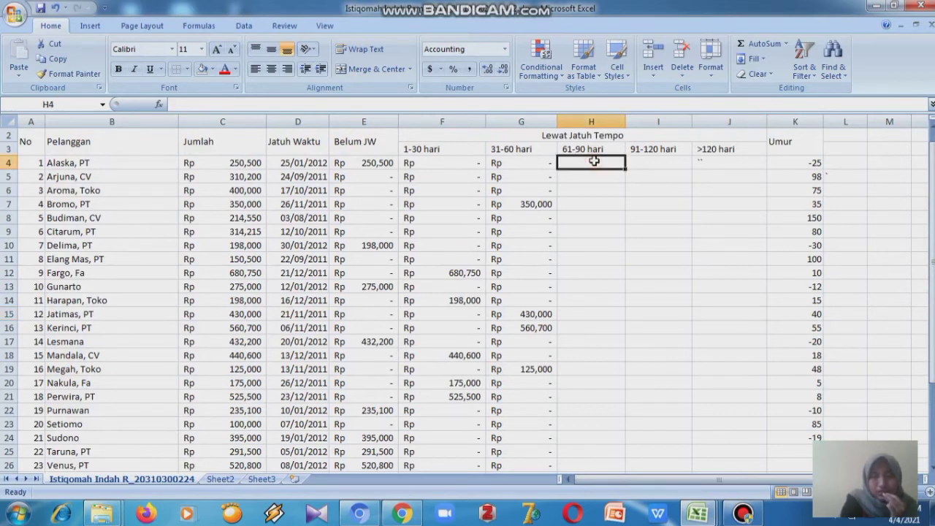
{"action": "type", "text": "=IF"}
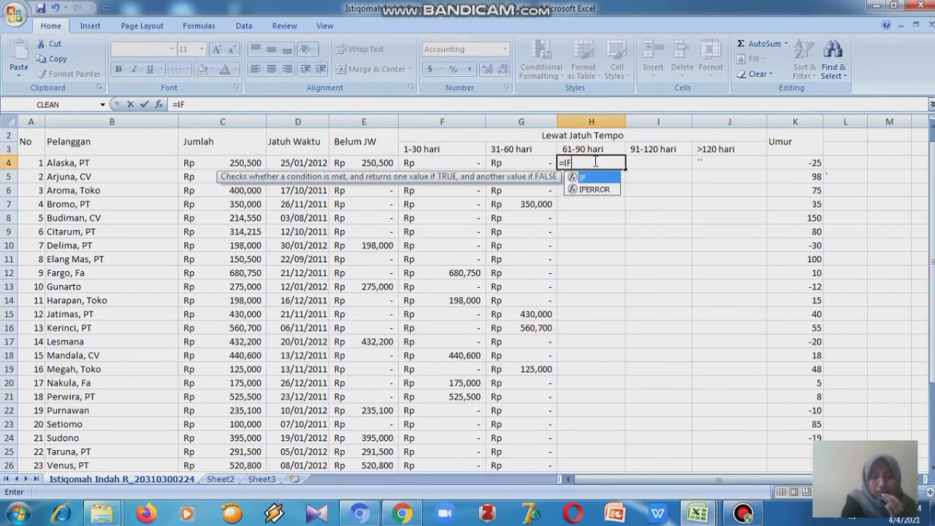
{"action": "type", "text": "(AN"}
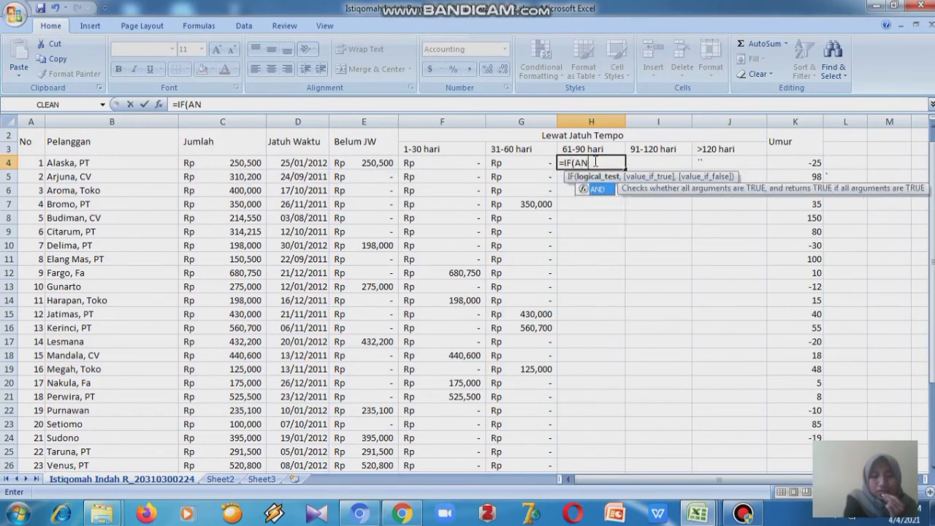
{"action": "type", "text": "D(K4"}
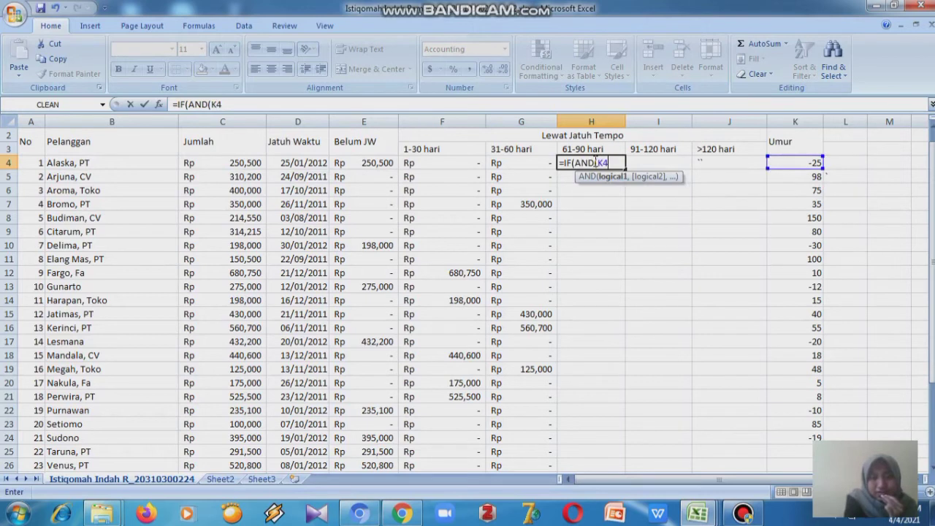
{"action": "type", "text": ">60,K"}
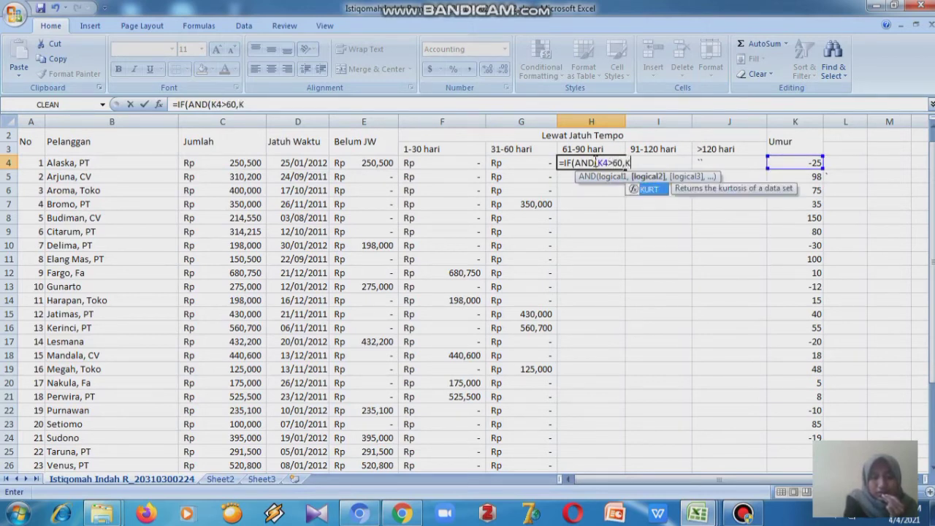
{"action": "type", "text": "4<"}
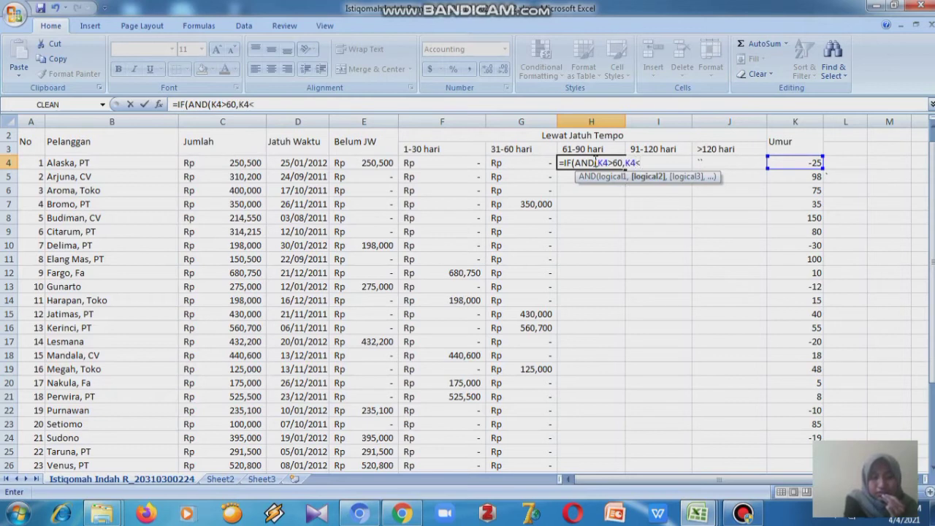
{"action": "type", "text": "91"}
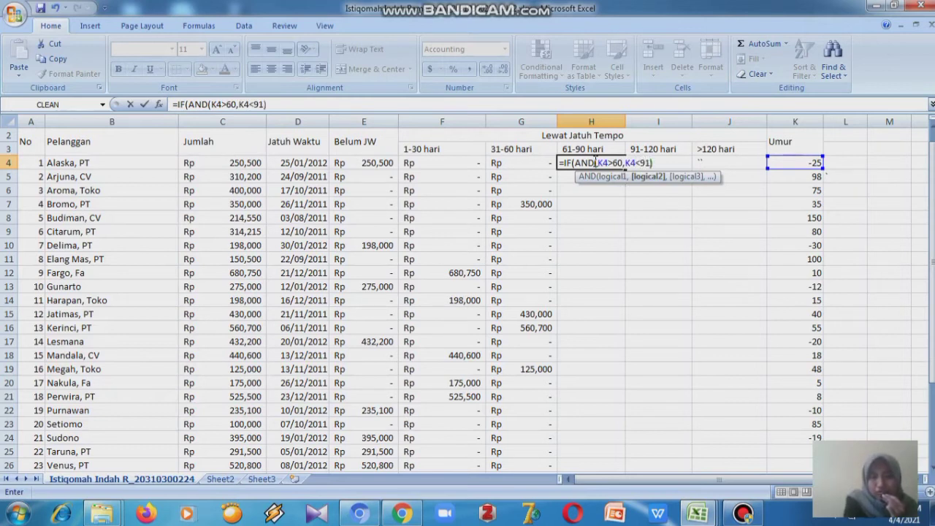
{"action": "type", "text": "),C"}
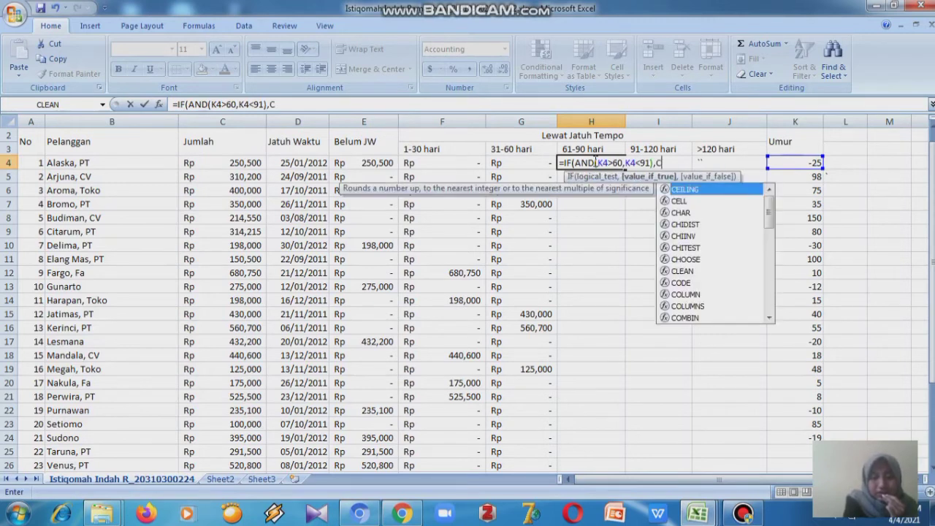
{"action": "type", "text": "4"}
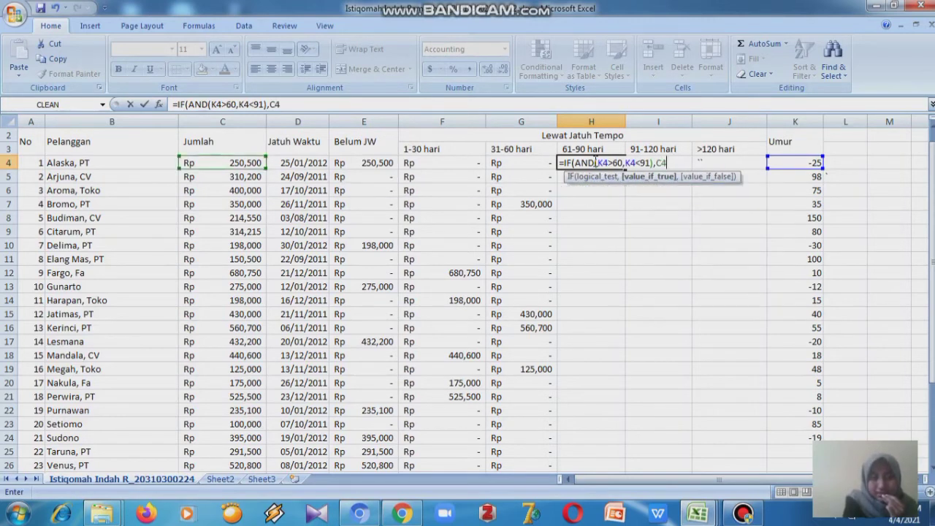
{"action": "type", "text": ",0)"}
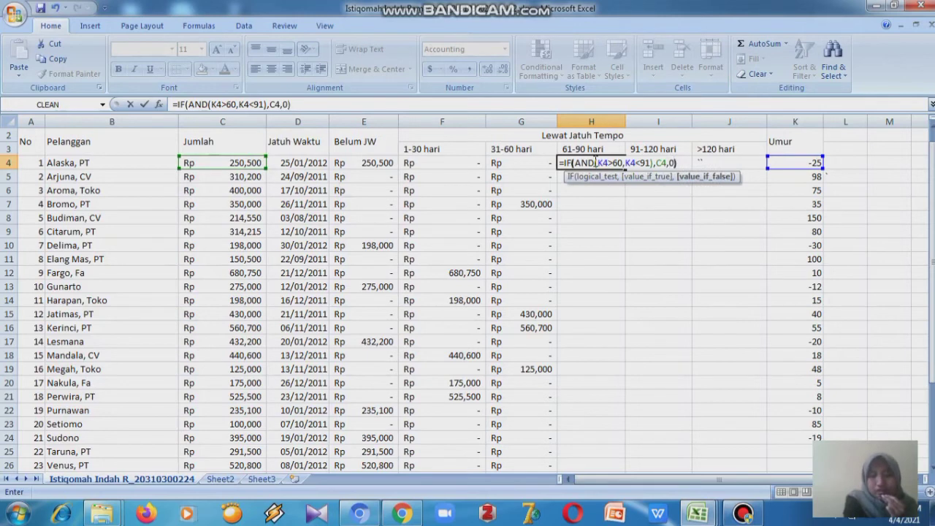
{"action": "key", "text": "Return"}
{"action": "left_click", "coordinate": [618, 164]}
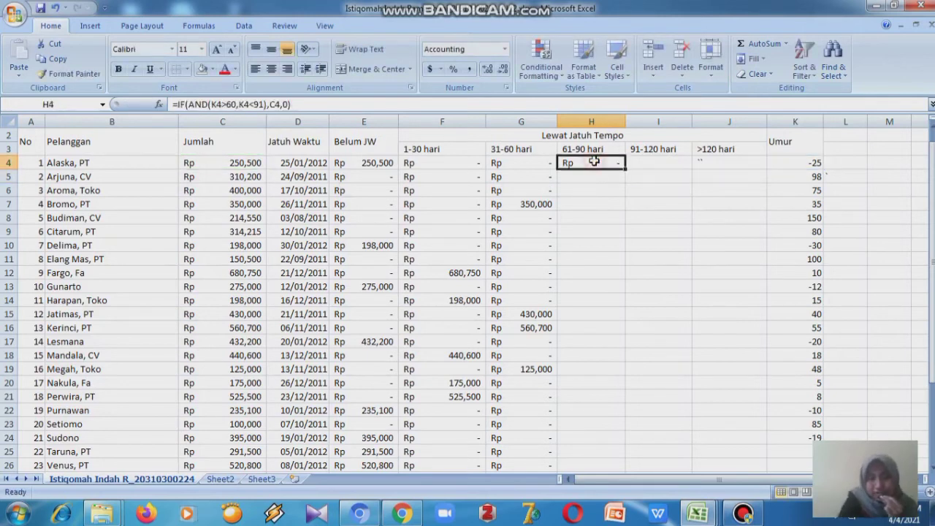
{"action": "double_click", "coordinate": [620, 168]}
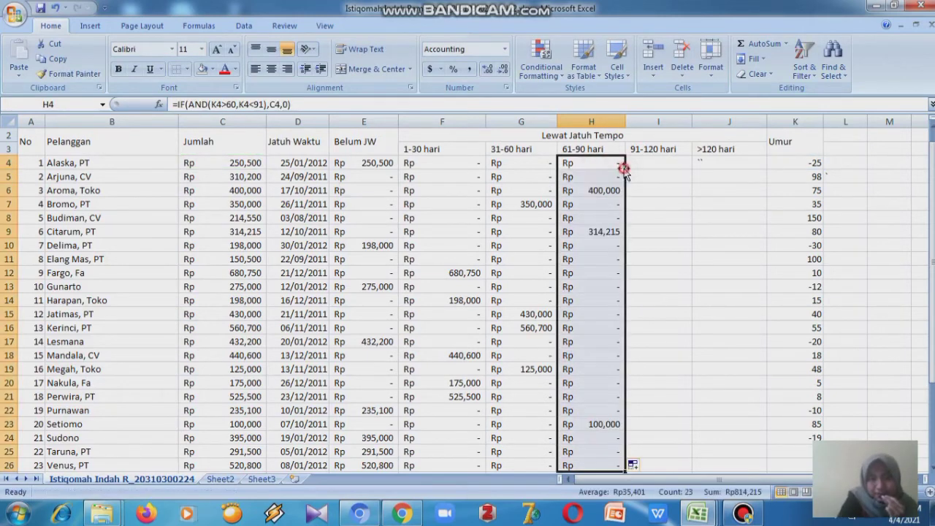
- Enter =IF(AND(K4>90,K4<121),C4,0) in I4 for the 91-120 hari category
{"action": "mouse_move", "coordinate": [933, 196]}
{"action": "left_mouse_down"}
{"action": "mouse_move", "coordinate": [933, 219]}
{"action": "mouse_move", "coordinate": [932, 201]}
{"action": "left_mouse_up"}
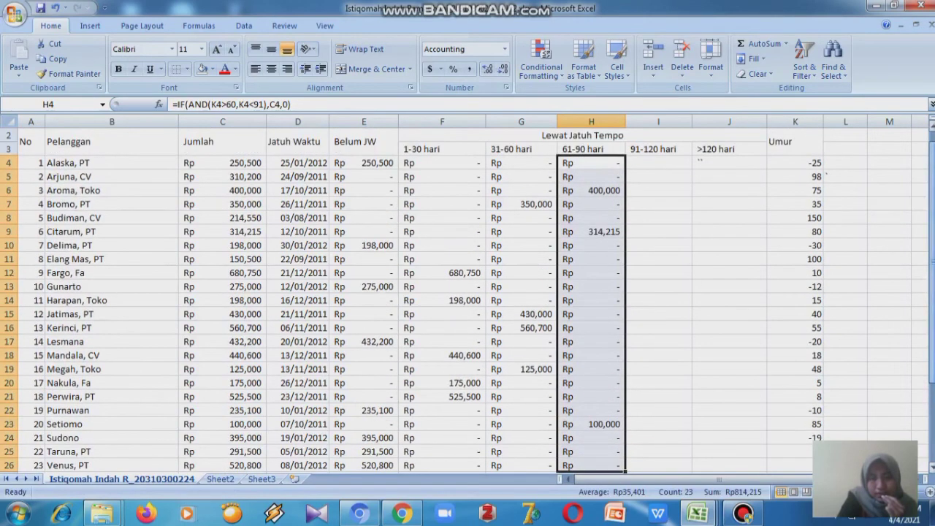
{"action": "left_click", "coordinate": [671, 166]}
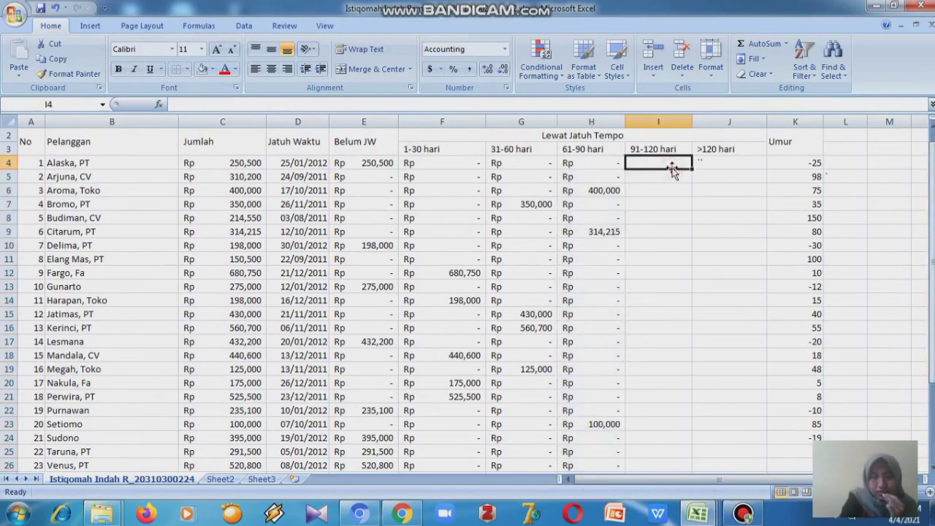
{"action": "type", "text": "="}
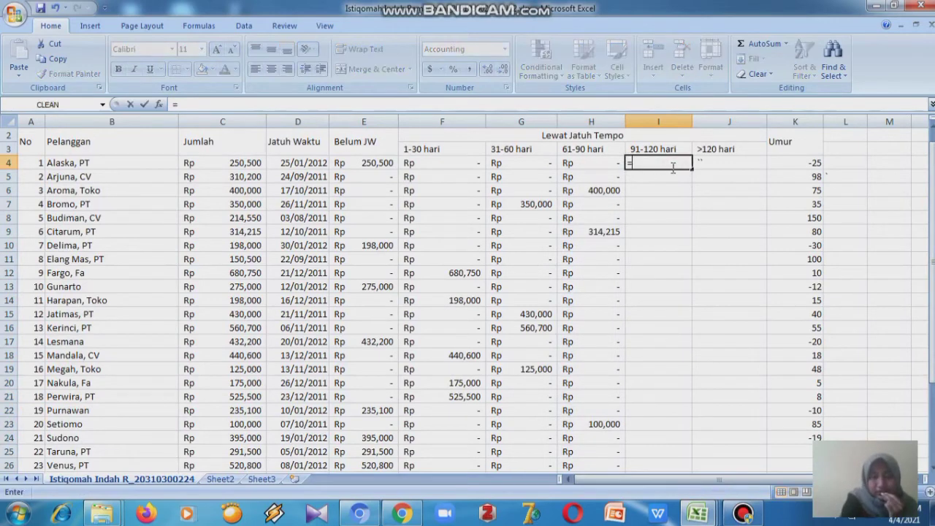
{"action": "type", "text": "IF("}
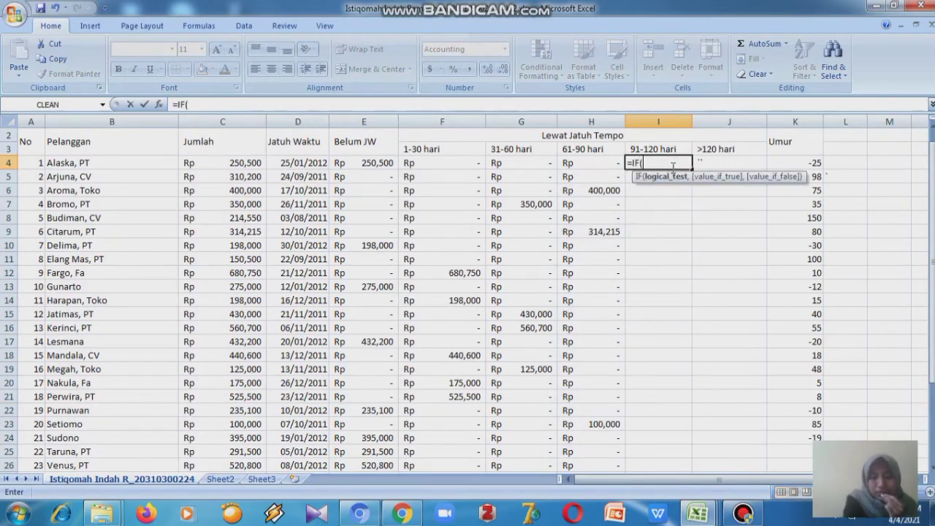
{"action": "type", "text": "AND("}
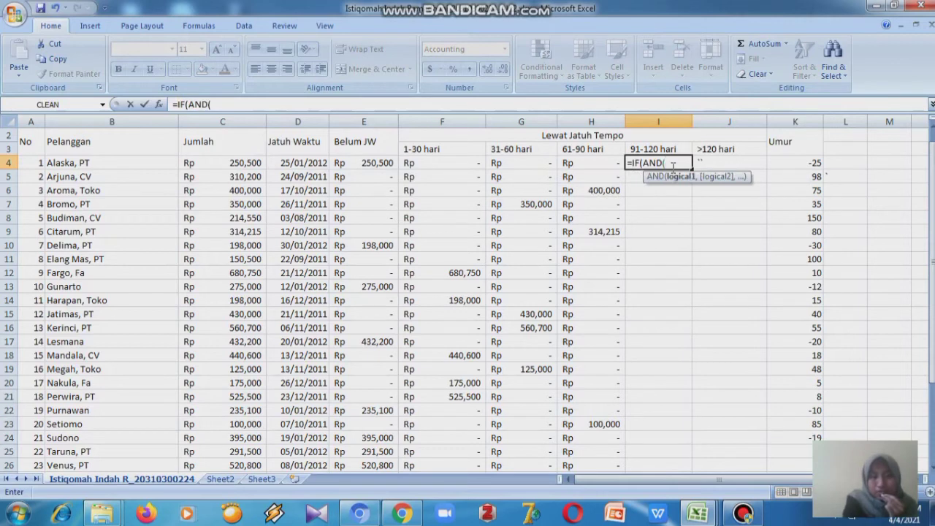
{"action": "type", "text": "K"}
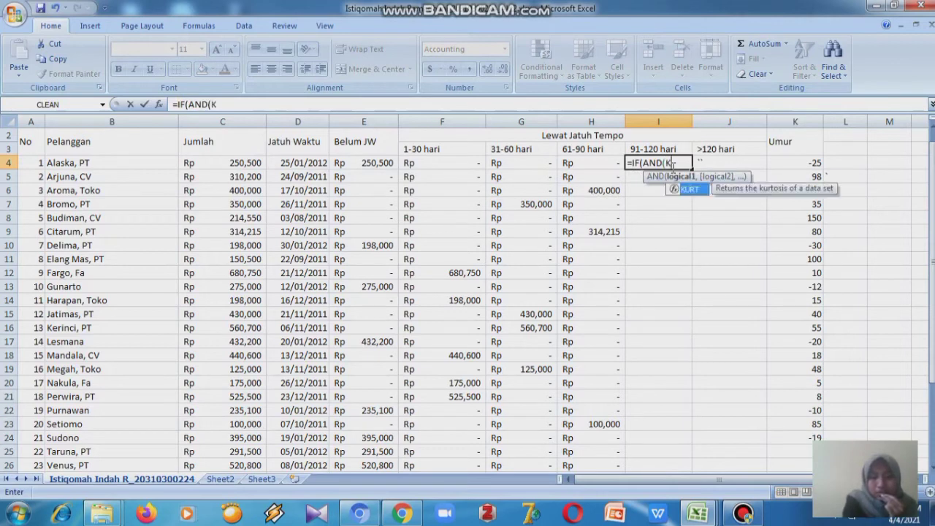
{"action": "type", "text": "4"}
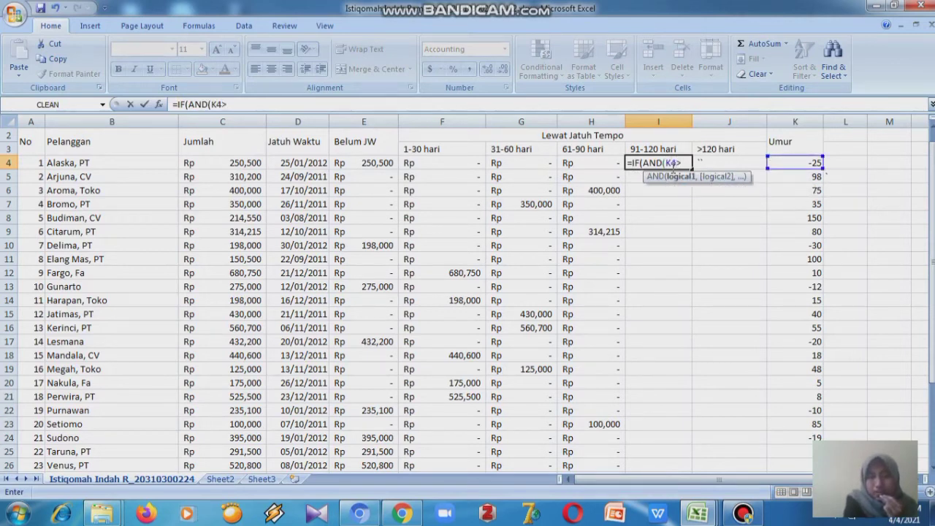
{"action": "type", "text": ">90,K4<12"}
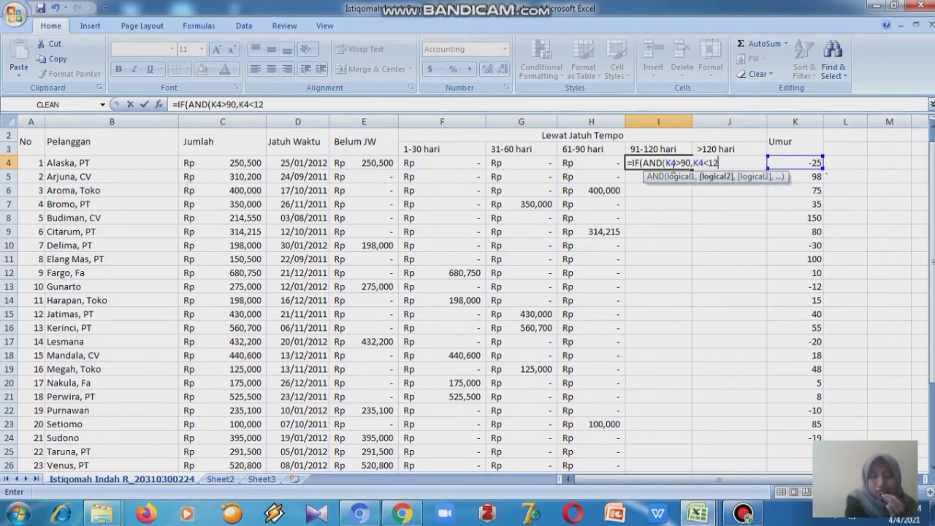
{"action": "type", "text": "1"}
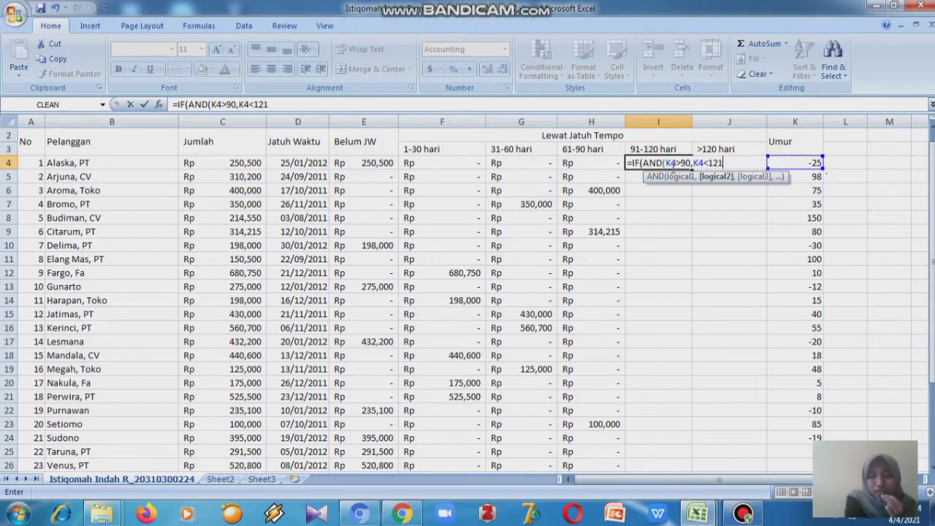
{"action": "type", "text": "),C4"}
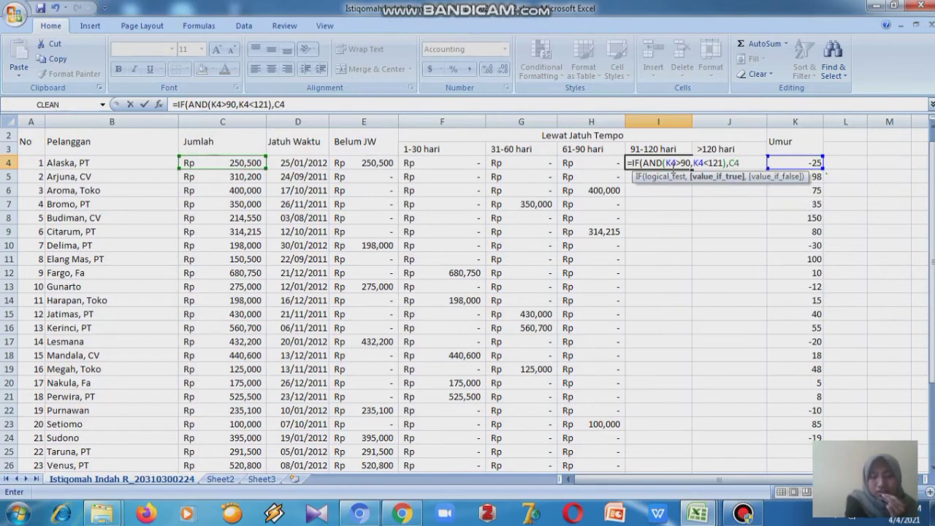
{"action": "type", "text": ",0"}
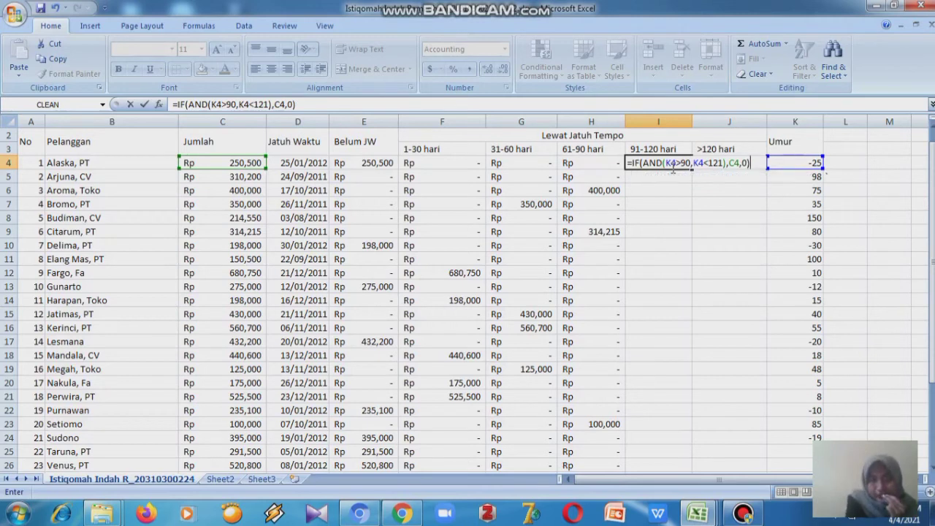
{"action": "key", "text": "Return"}
- Fill the 91-120 hari formula from I4 down through I26
{"action": "left_click", "coordinate": [670, 165]}
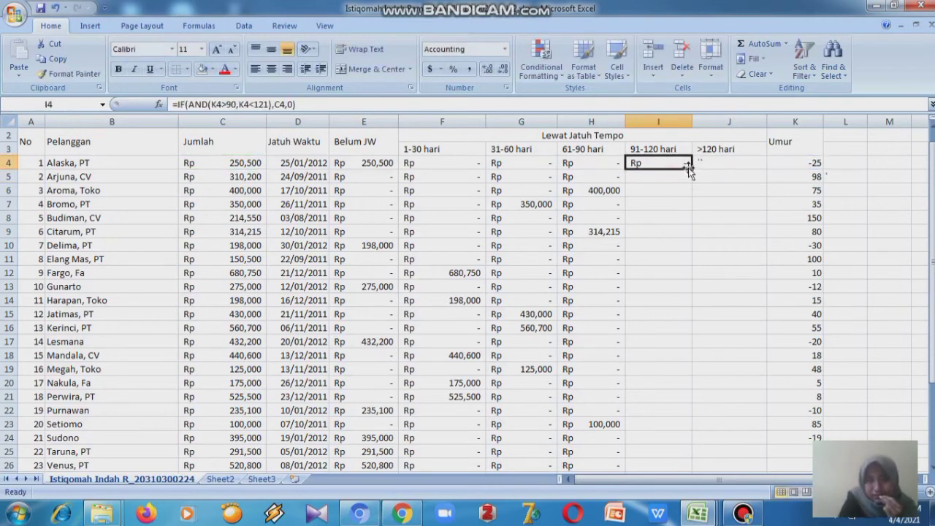
{"action": "double_click", "coordinate": [691, 168]}
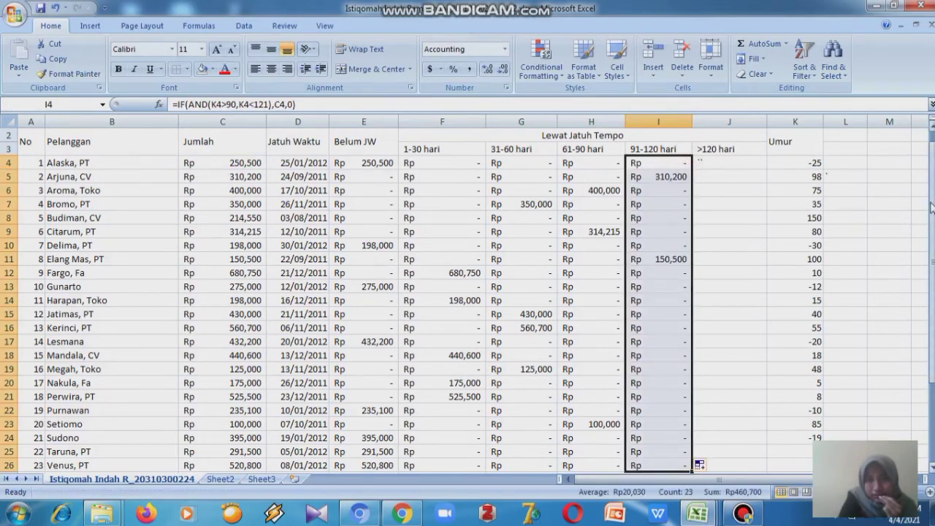
{"action": "left_click_drag", "start_coordinate": [933, 219], "coordinate": [933, 237]}
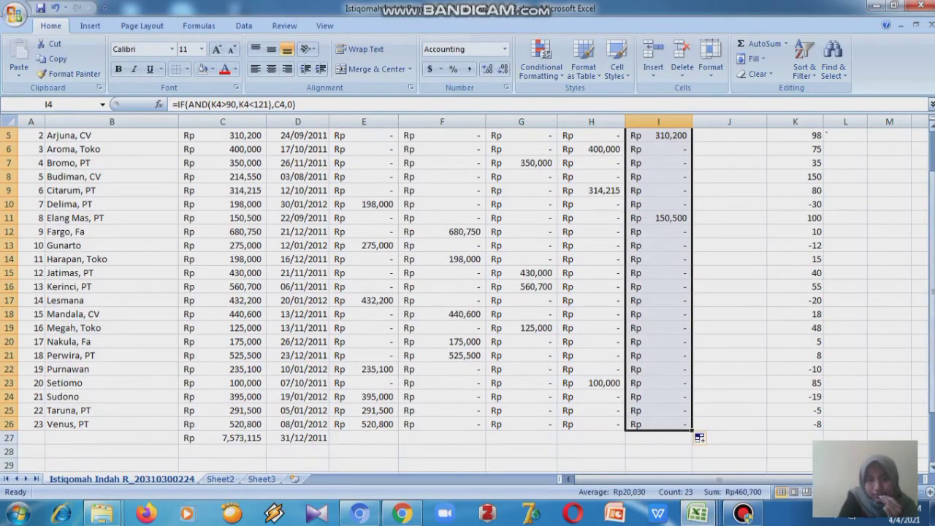
{"action": "left_click_drag", "start_coordinate": [933, 376], "coordinate": [933, 295]}
- Clear J4 and try to enter =IF(K4>120),C4,0) for the >120 hari category
{"action": "double_click", "coordinate": [738, 177]}
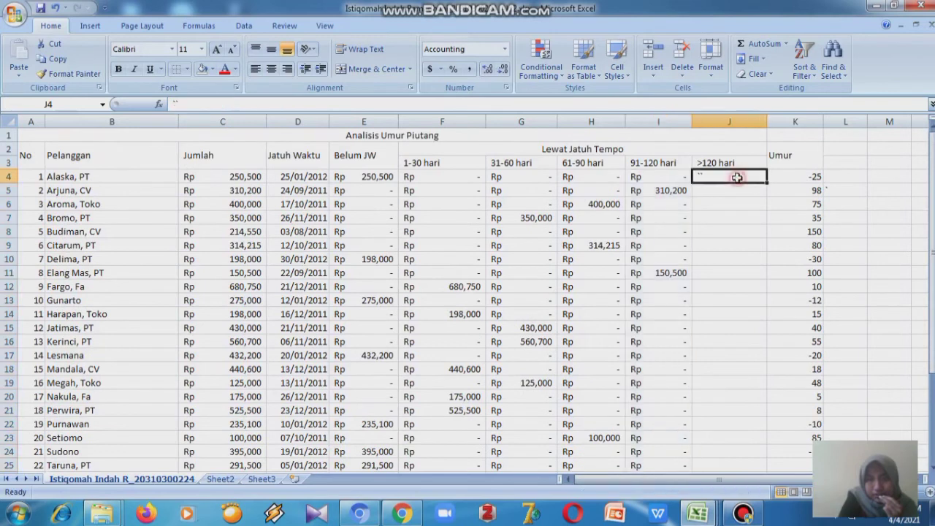
{"action": "key", "text": "BackSpace"}
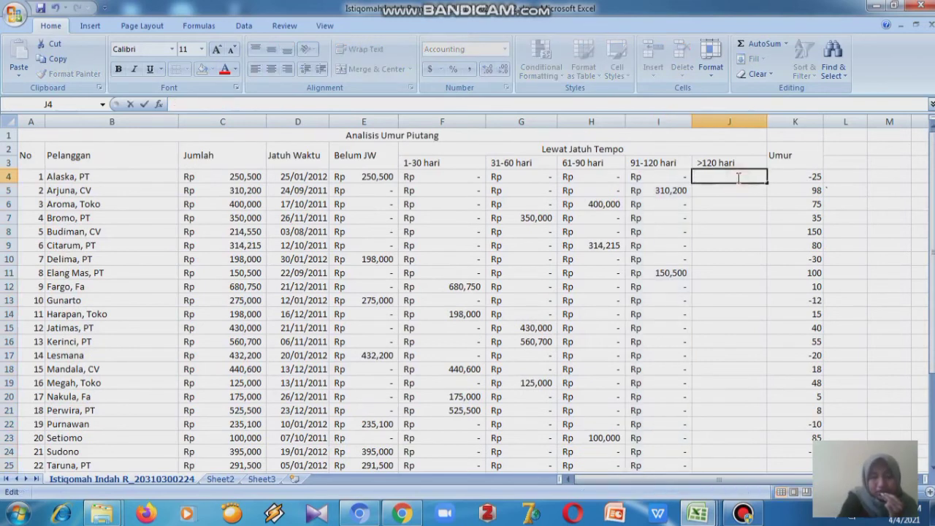
{"action": "type", "text": "="}
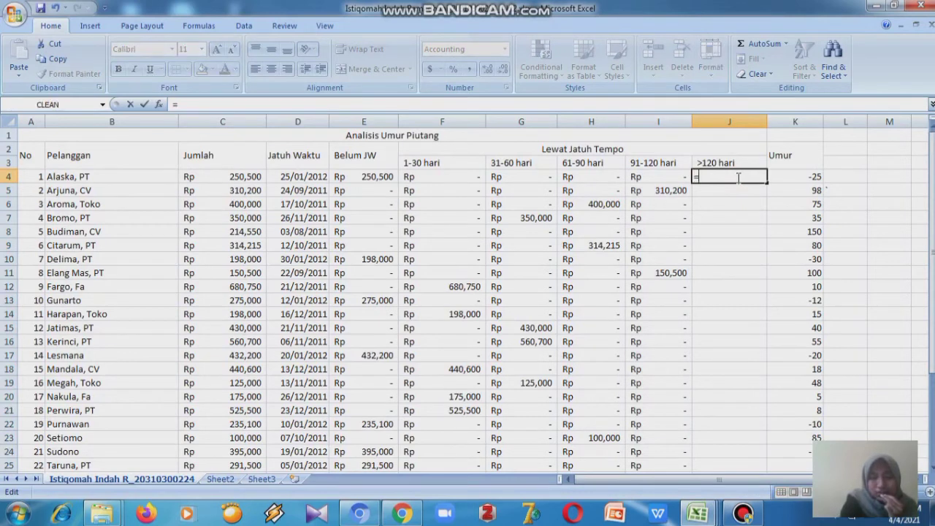
{"action": "type", "text": "IF"}
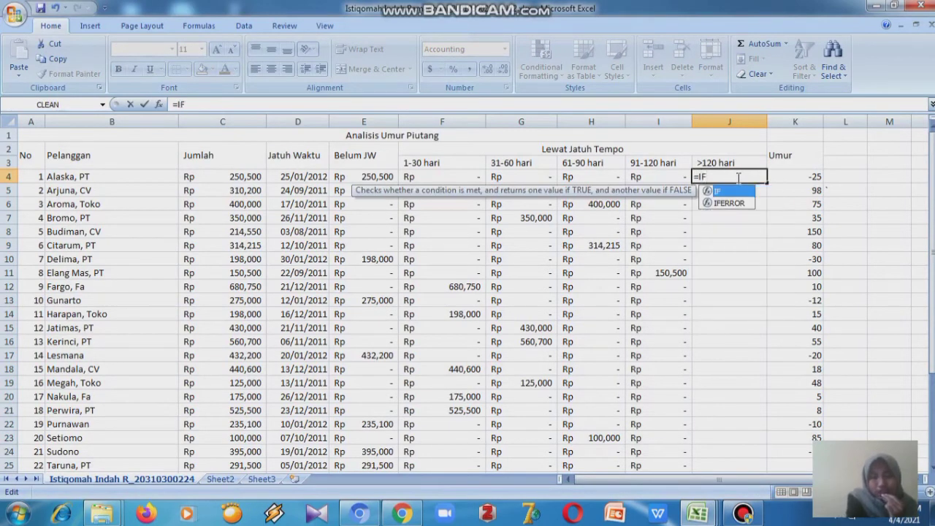
{"action": "type", "text": "("}
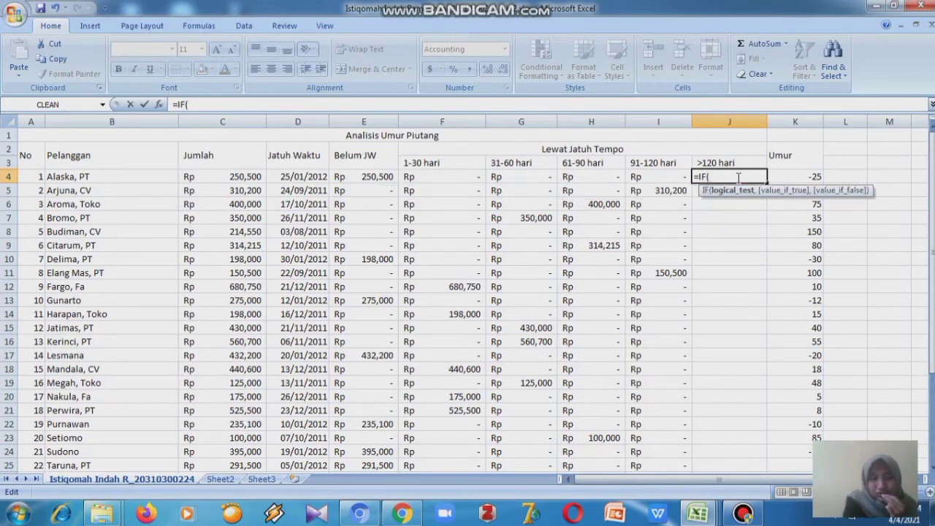
{"action": "type", "text": "K"}
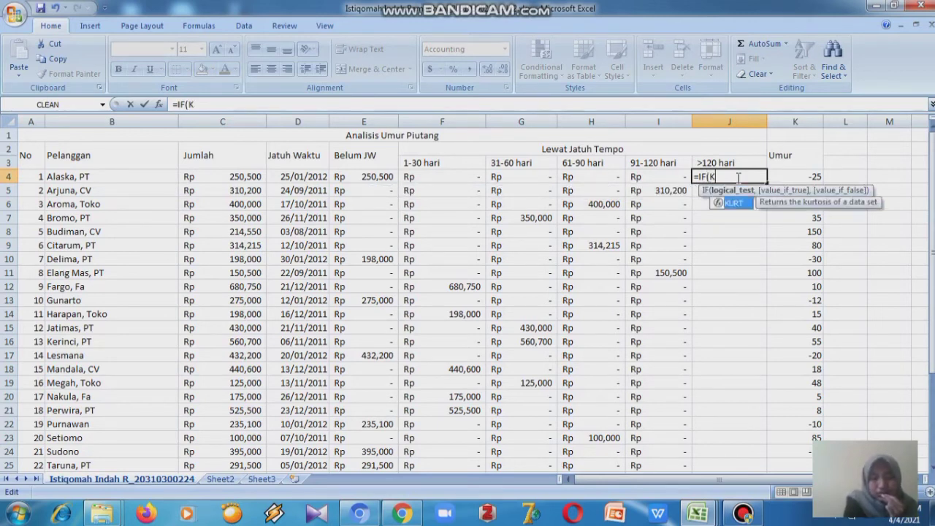
{"action": "type", "text": "4>12"}
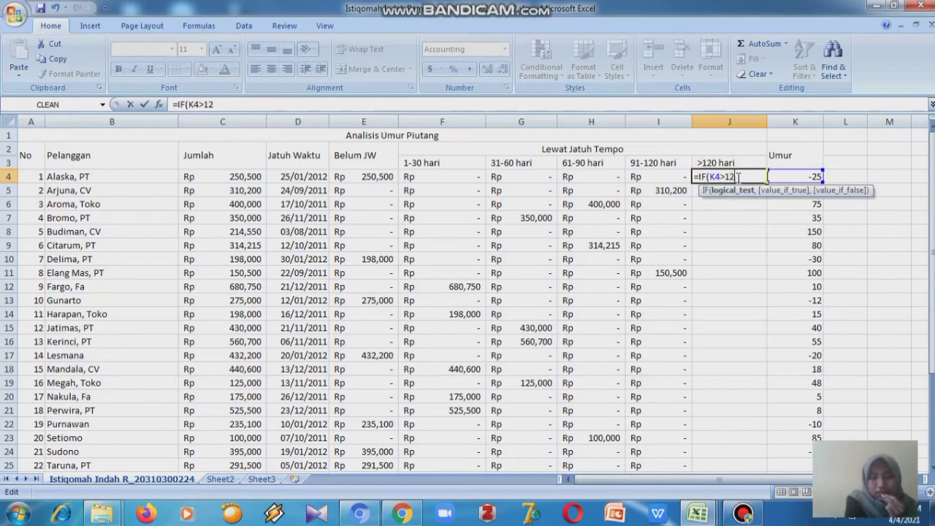
{"action": "type", "text": "0"}
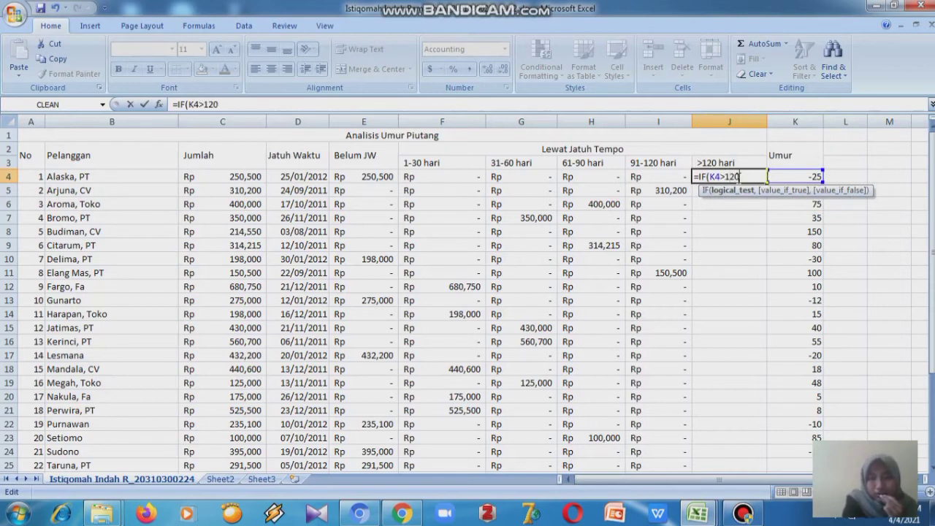
{"action": "type", "text": ","}
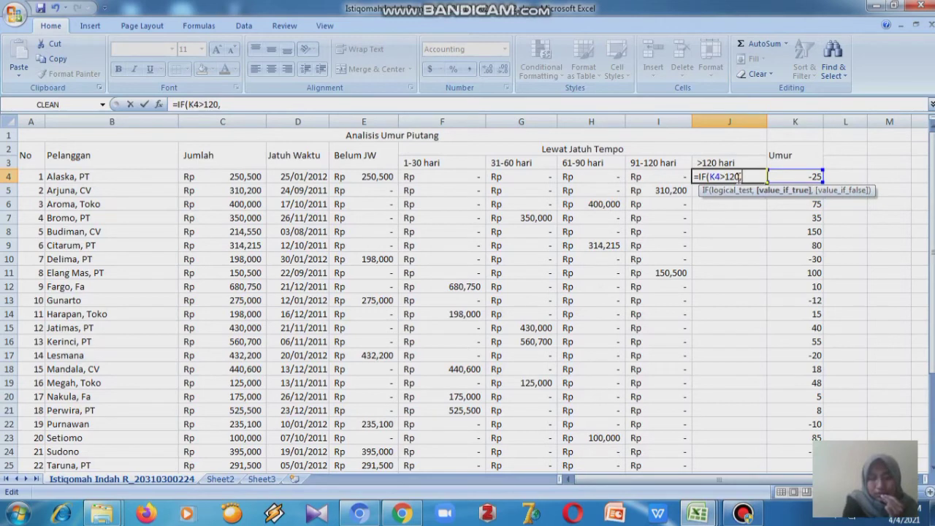
{"action": "key", "text": "BackSpace"}
{"action": "type", "text": ")"}
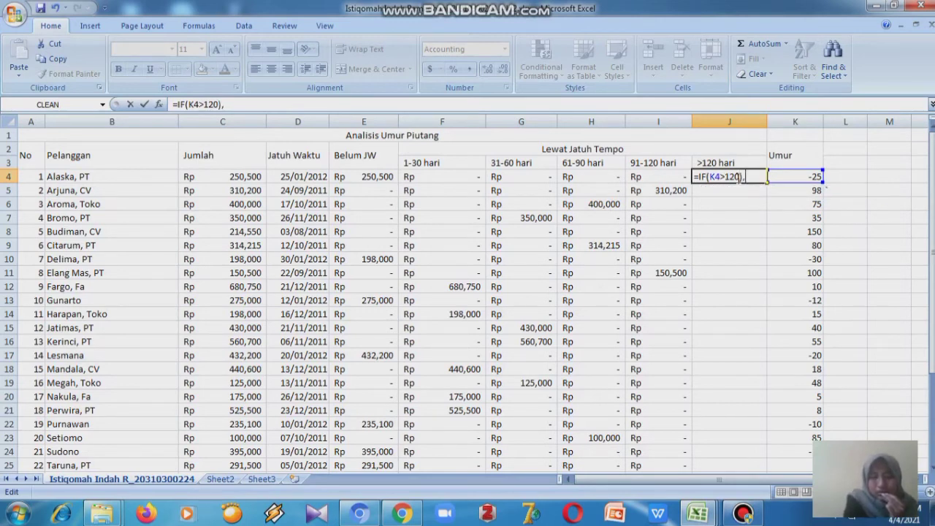
{"action": "type", "text": ",C4"}
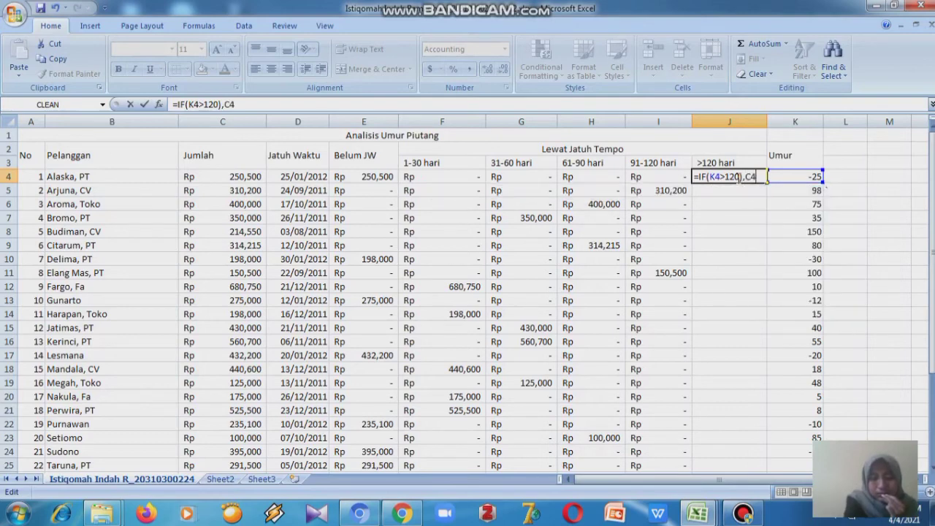
{"action": "type", "text": ",0)"}
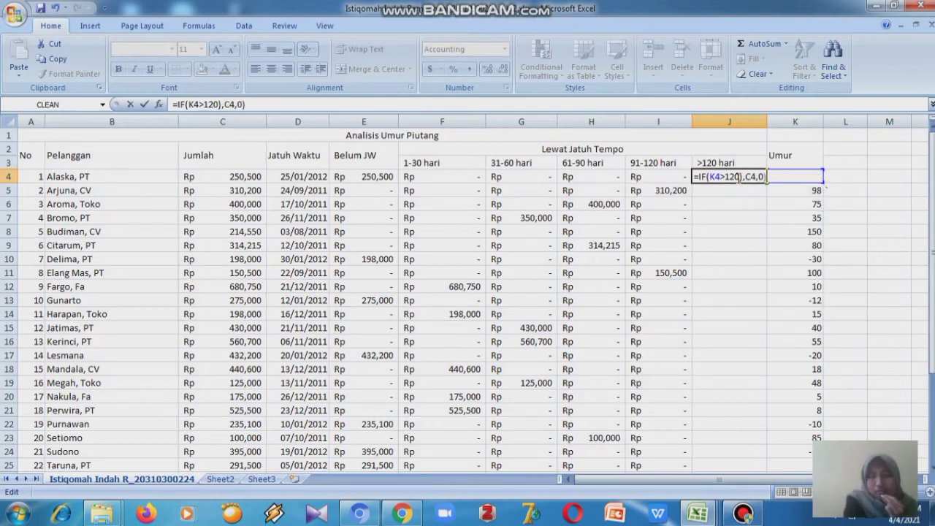
{"action": "key", "text": "Return"}
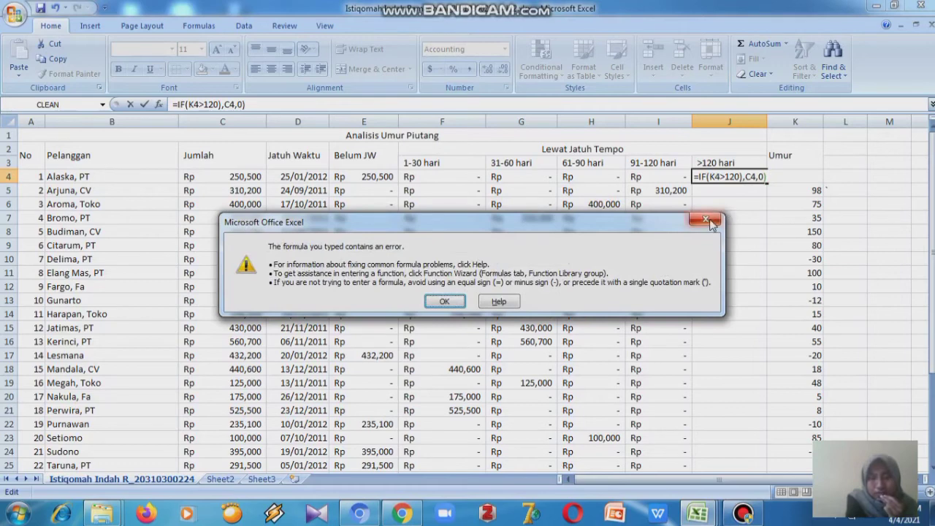
{"action": "key", "text": "Return"}
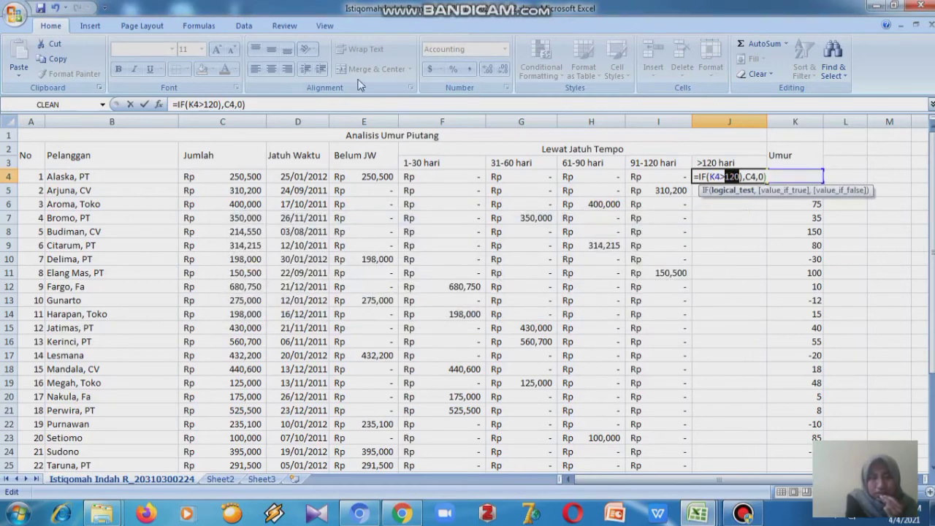
- Correct the misplaced parenthesis in the J4 formula, starting by deleting the final closing bracket
{"action": "left_click", "coordinate": [270, 106]}
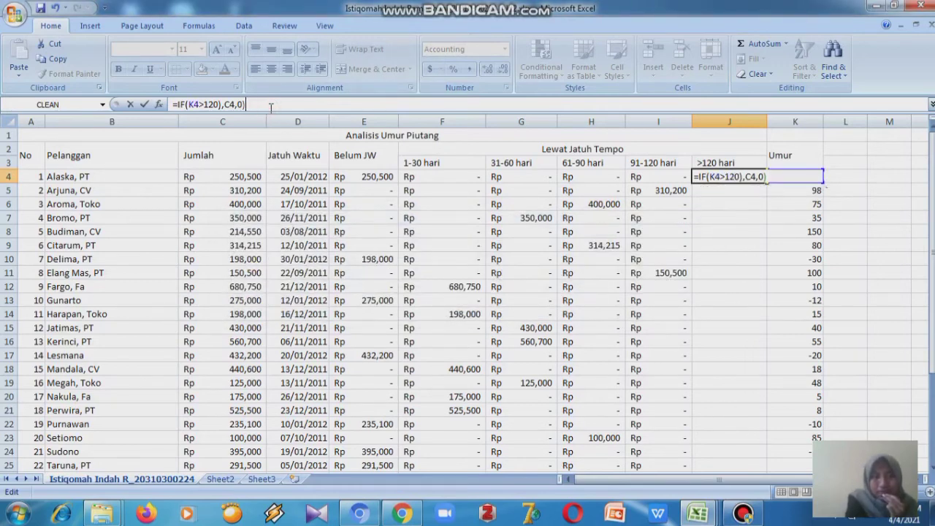
{"action": "key", "text": "BackSpace"}
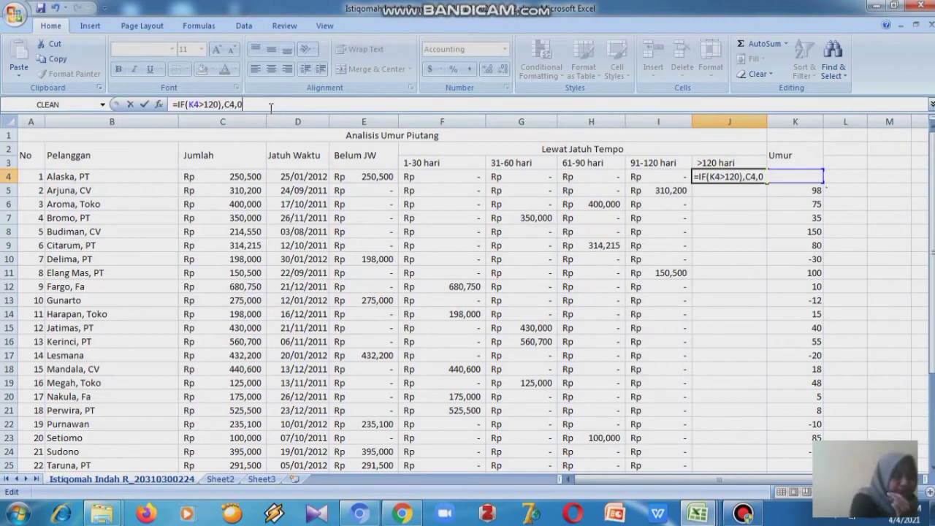
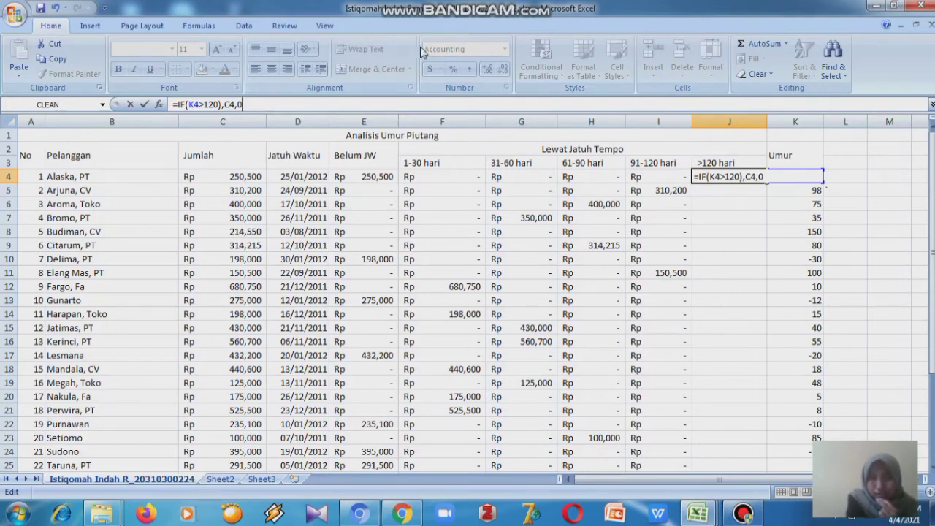
- Finish correcting the J4 formula to =IF(K4>120,C4,0) by moving the closing parenthesis to the end
{"action": "left_click", "coordinate": [743, 177]}
{"action": "key", "text": "BackSpace"}
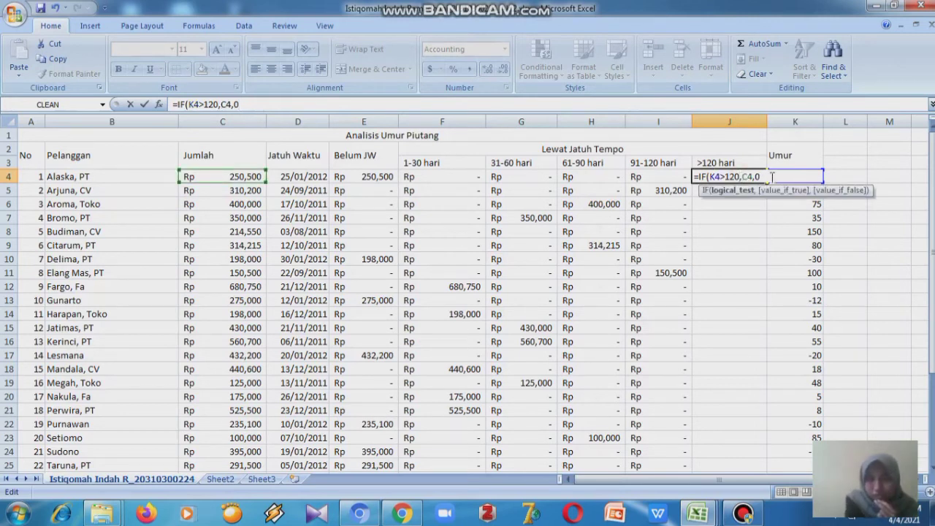
{"action": "left_click", "coordinate": [764, 177]}
{"action": "type", "text": ")"}
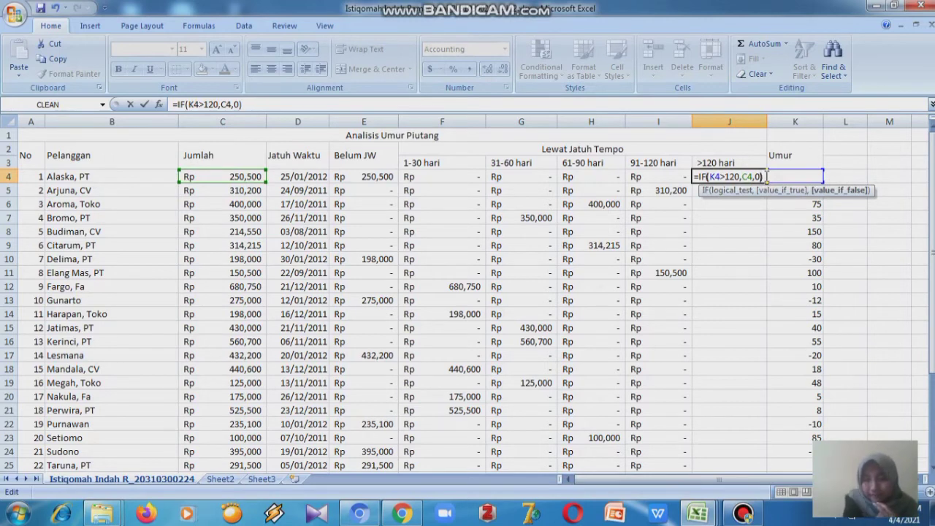
{"action": "key", "text": "Return"}
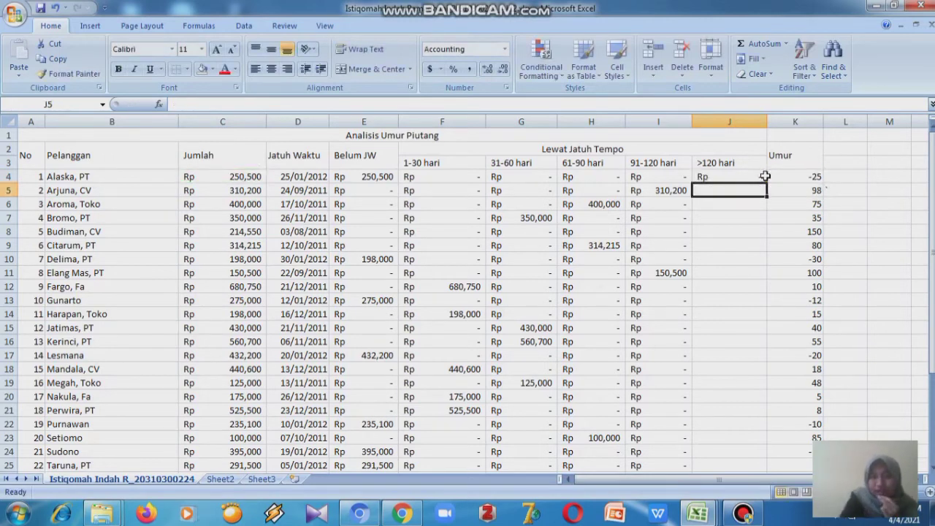
- Fill the >120 hari formula from J4 down through J26
{"action": "left_click", "coordinate": [765, 176]}
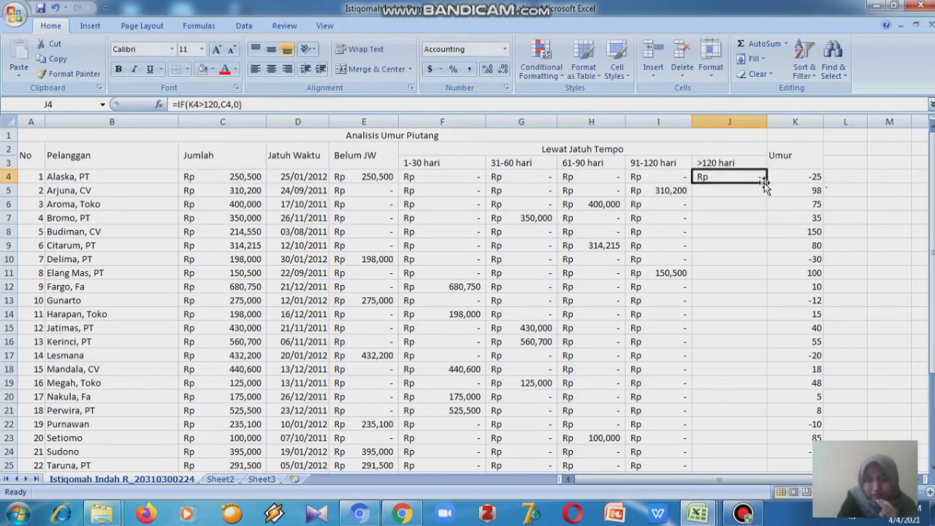
{"action": "double_click", "coordinate": [765, 183]}
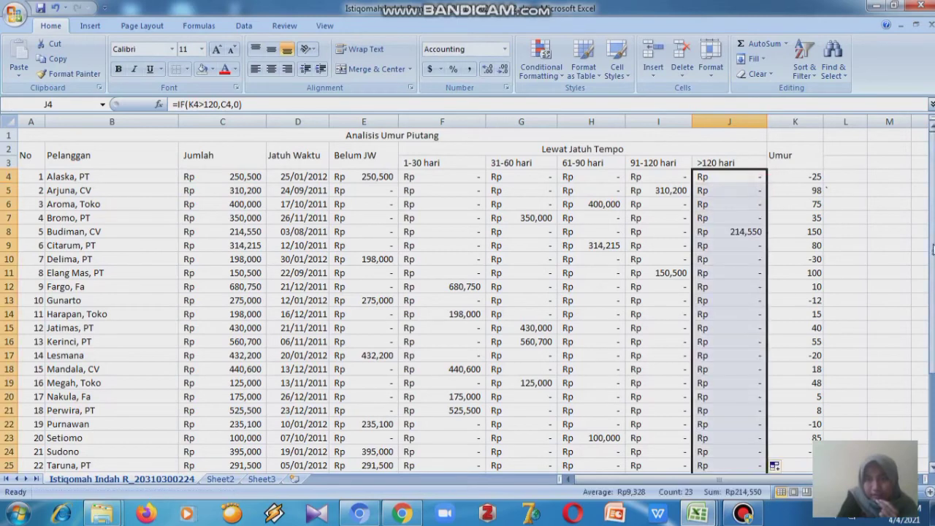
- Total the Belum JW, 1-30 hari and 31-60 hari columns in row 27 with AutoSum
{"action": "left_click_drag", "start_coordinate": [932, 249], "coordinate": [932, 242]}
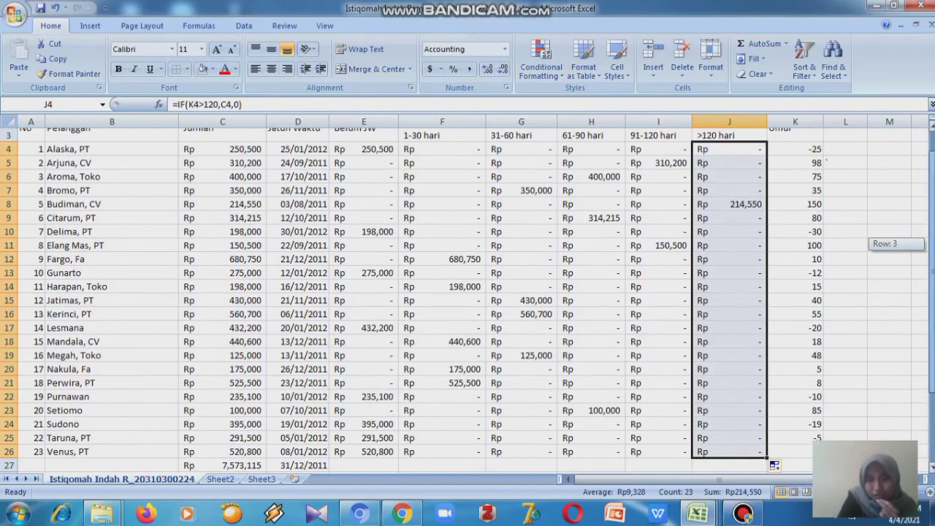
{"action": "left_click_drag", "start_coordinate": [933, 244], "coordinate": [932, 248]}
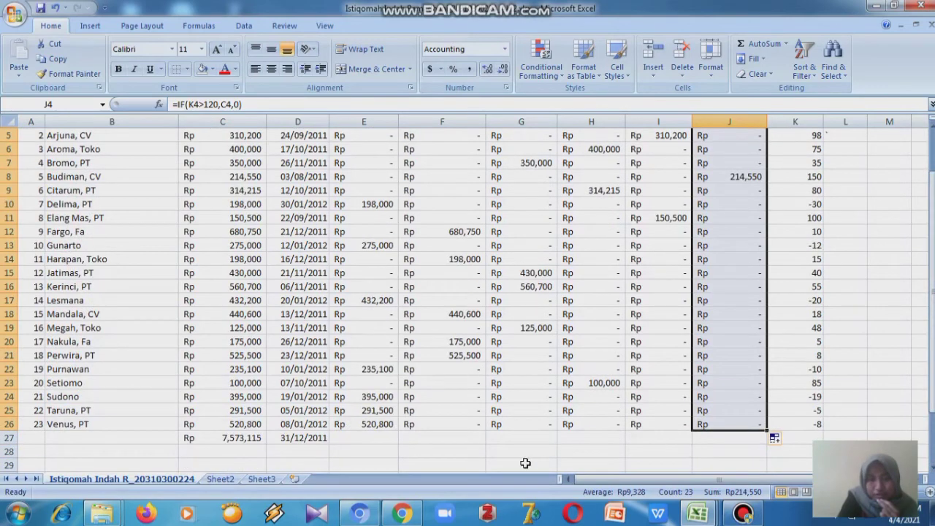
{"action": "left_click", "coordinate": [389, 441]}
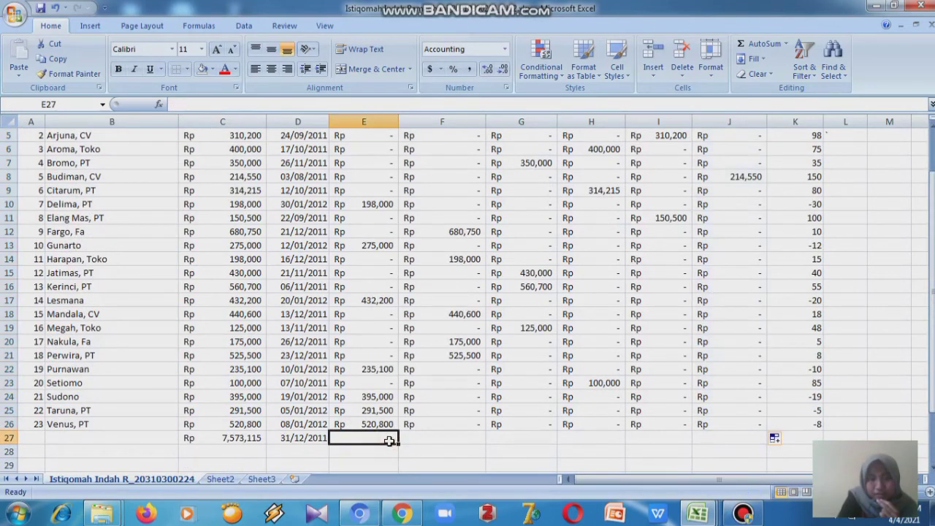
{"action": "left_click", "coordinate": [780, 45]}
{"action": "key", "text": "Return"}
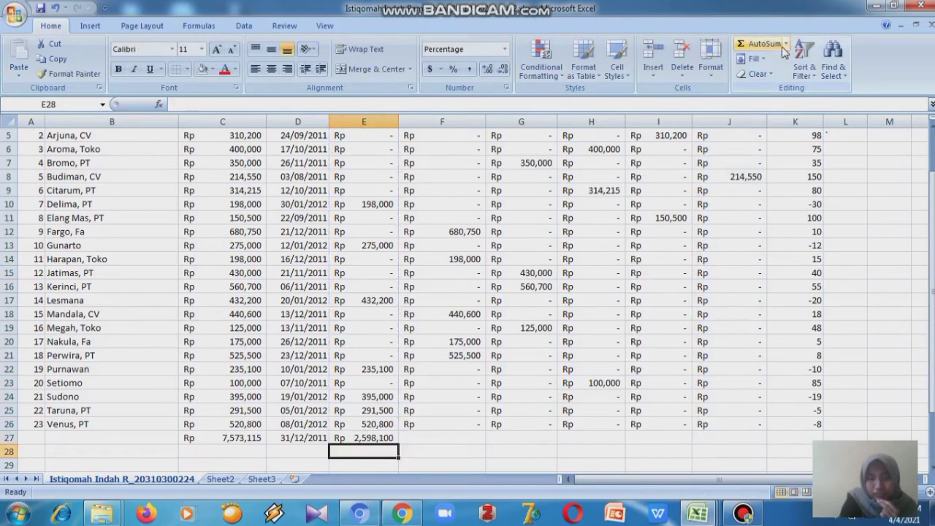
{"action": "left_click", "coordinate": [460, 435]}
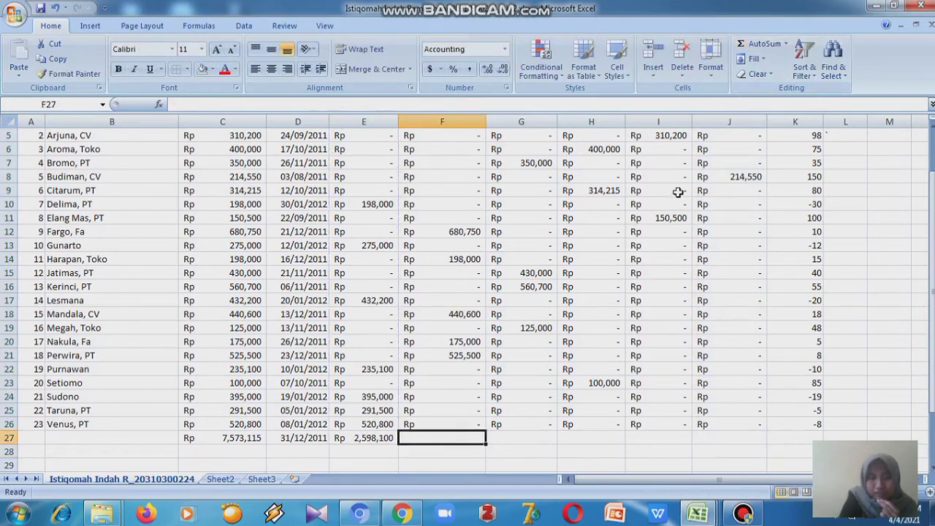
{"action": "left_click", "coordinate": [763, 44]}
{"action": "key", "text": "Return"}
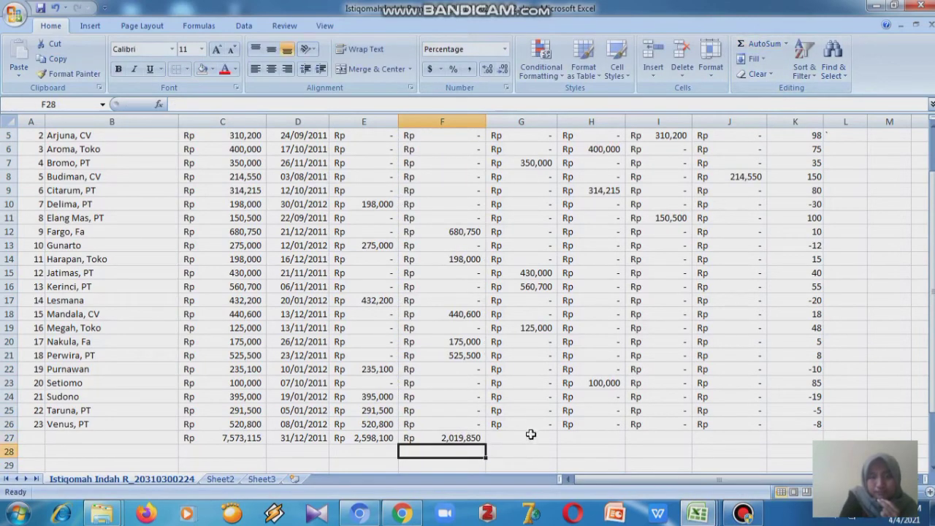
{"action": "left_click", "coordinate": [537, 436]}
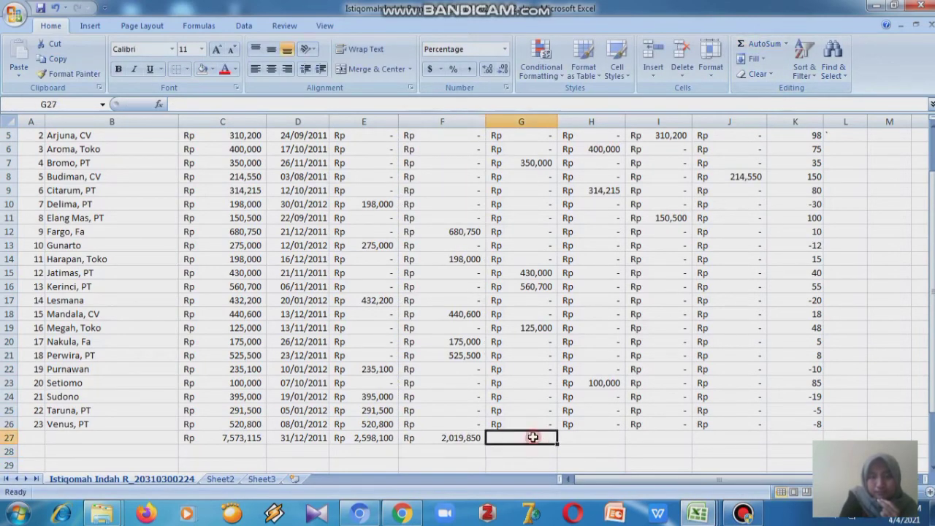
{"action": "left_click", "coordinate": [761, 44]}
{"action": "key", "text": "Return"}
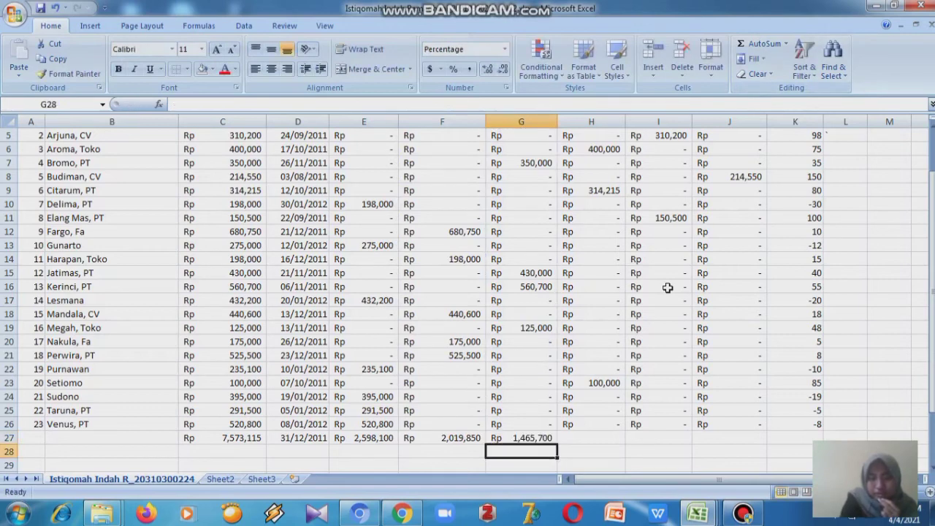
- Total the 61-90 hari, 91-120 hari and >120 hari columns in row 27 with AutoSum
{"action": "left_click", "coordinate": [590, 438]}
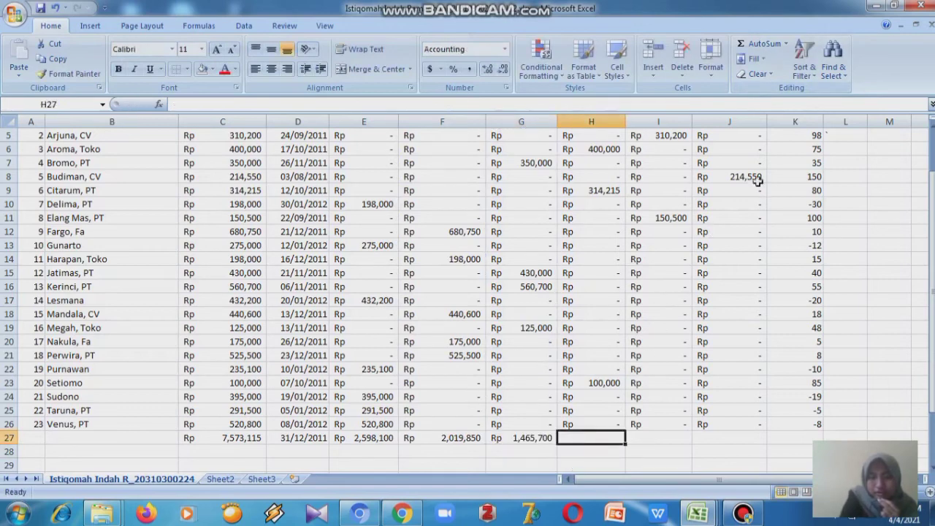
{"action": "left_click", "coordinate": [760, 45]}
{"action": "key", "text": "Return"}
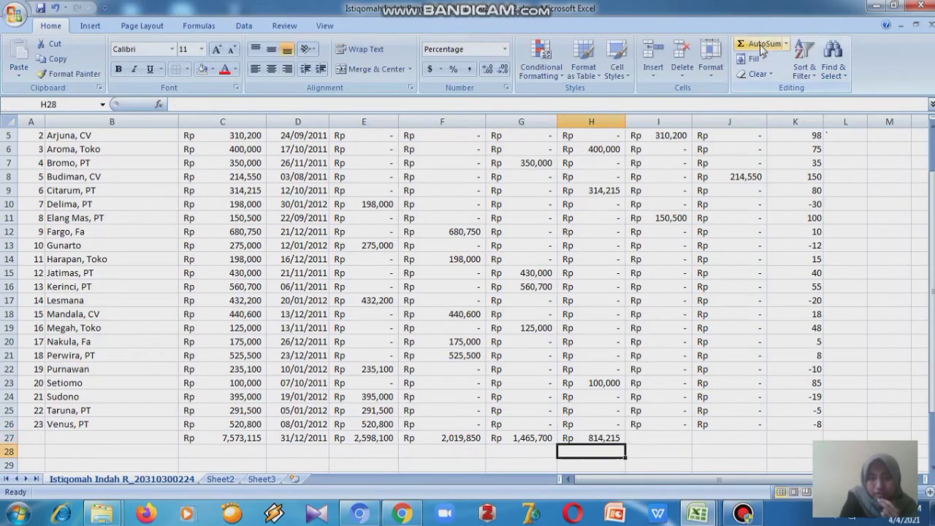
{"action": "left_click", "coordinate": [647, 437]}
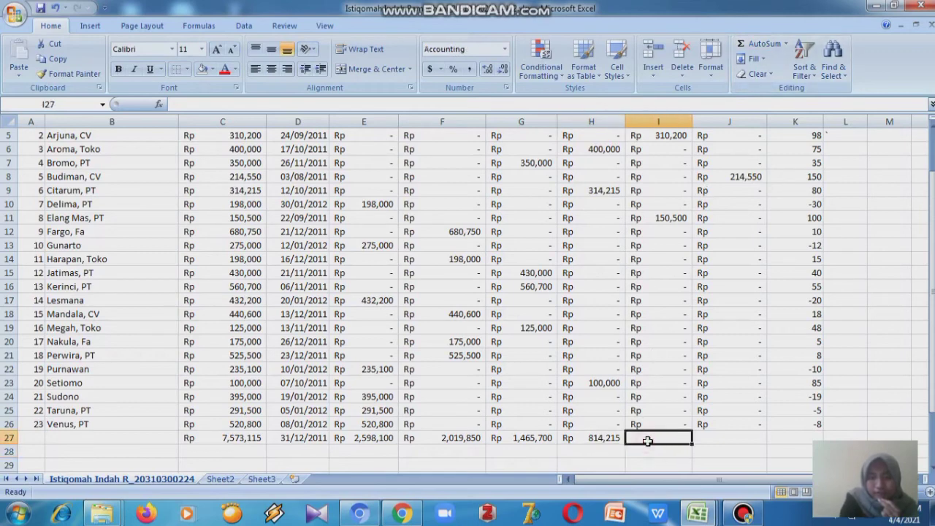
{"action": "left_click", "coordinate": [760, 45]}
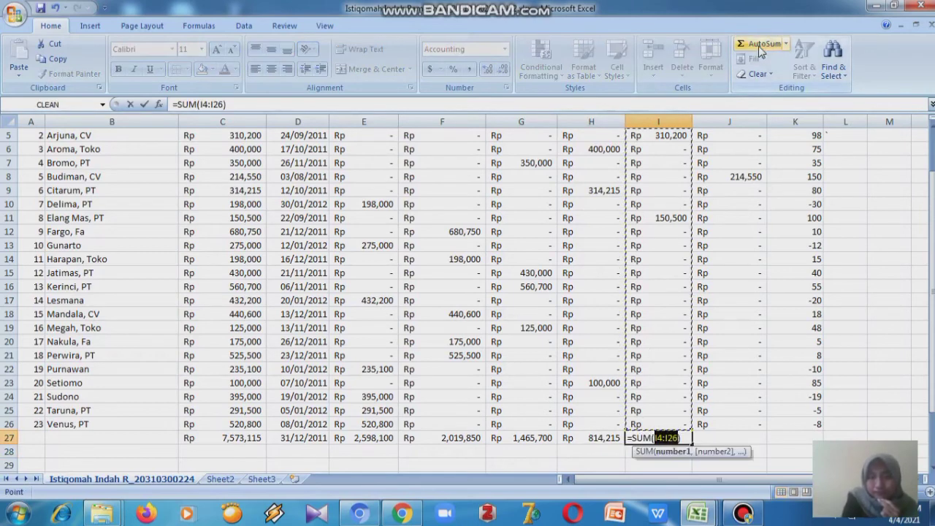
{"action": "key", "text": "Return"}
{"action": "left_click", "coordinate": [713, 433]}
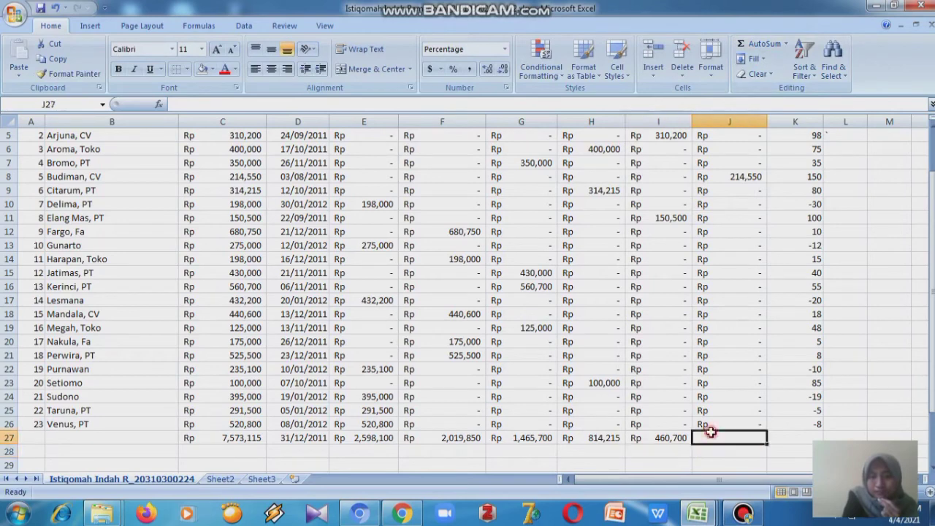
{"action": "left_click", "coordinate": [760, 45]}
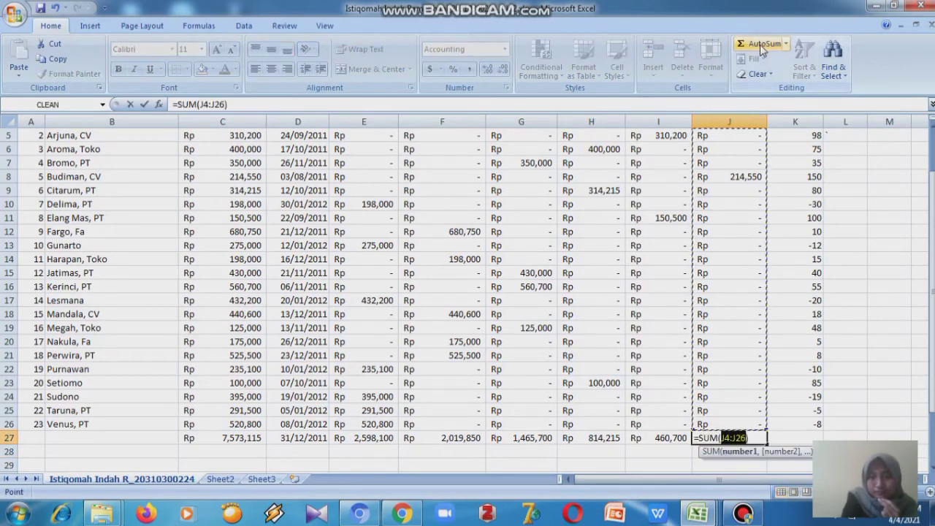
{"action": "key", "text": "Return"}
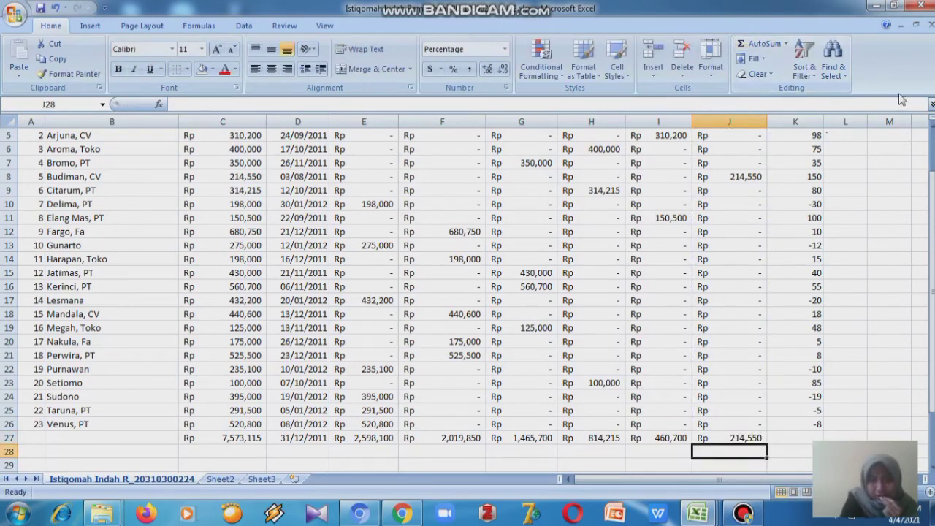
- Check the exercise PDF for the rows that follow the totals, then return to the workbook
{"action": "mouse_move", "coordinate": [932, 225]}
{"action": "left_mouse_down"}
{"action": "mouse_move", "coordinate": [932, 197]}
{"action": "mouse_move", "coordinate": [932, 212]}
{"action": "left_mouse_up"}
{"action": "left_click", "coordinate": [432, 411]}
{"action": "type", "text": "`"}
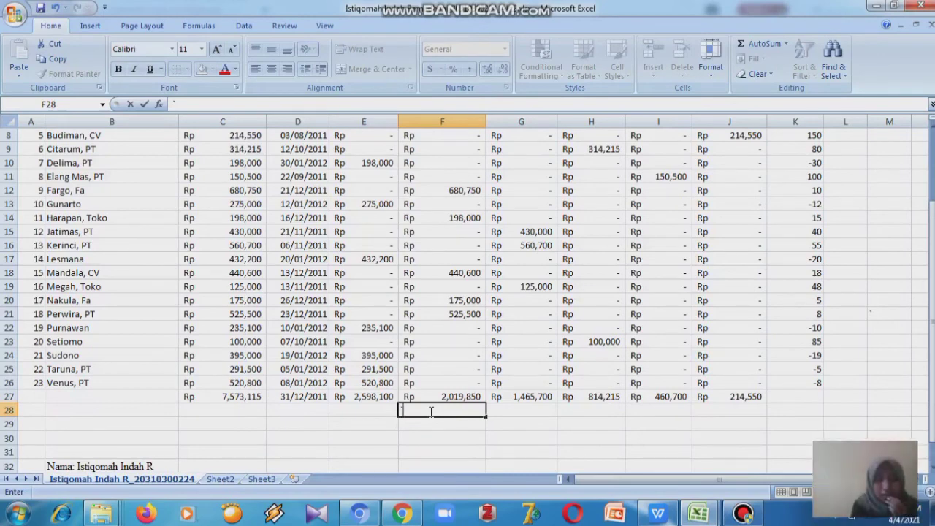
{"action": "mouse_move", "coordinate": [661, 514]}
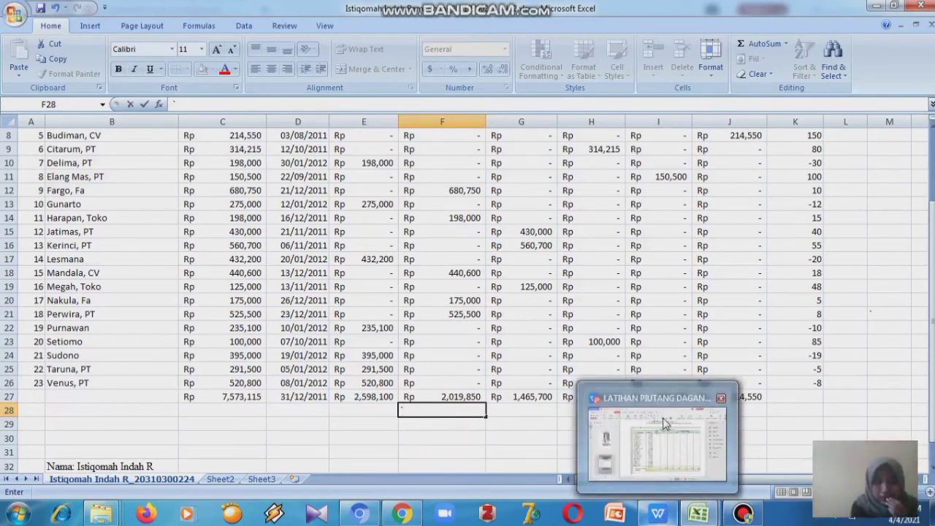
{"action": "left_click", "coordinate": [662, 415]}
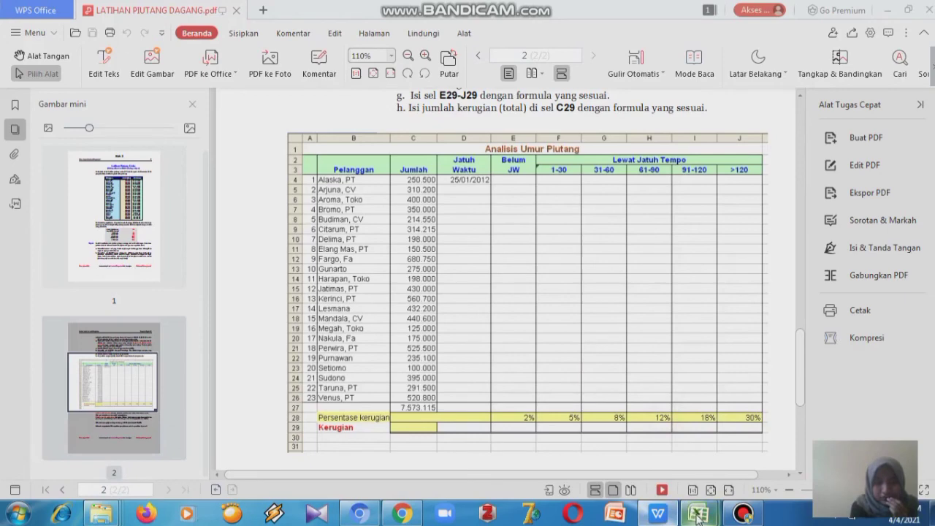
{"action": "mouse_move", "coordinate": [699, 514]}
{"action": "left_click", "coordinate": [724, 443]}
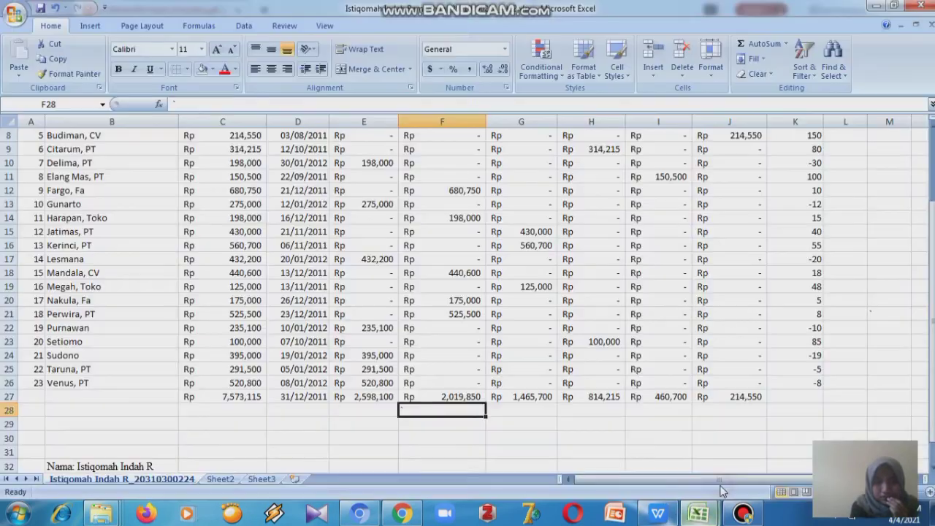
- Enter the label Persentase Kerugian in B28
{"action": "left_click", "coordinate": [156, 406]}
{"action": "type", "text": "P"}
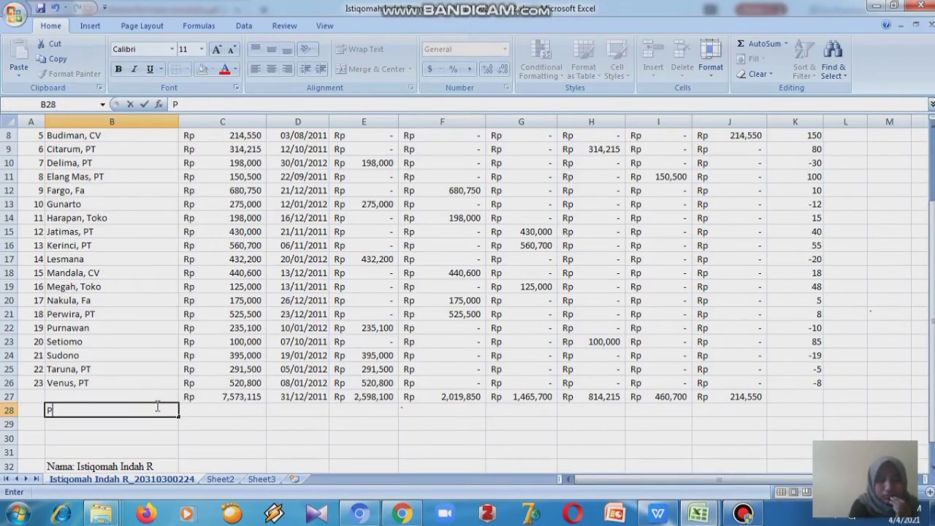
{"action": "type", "text": "ersen"}
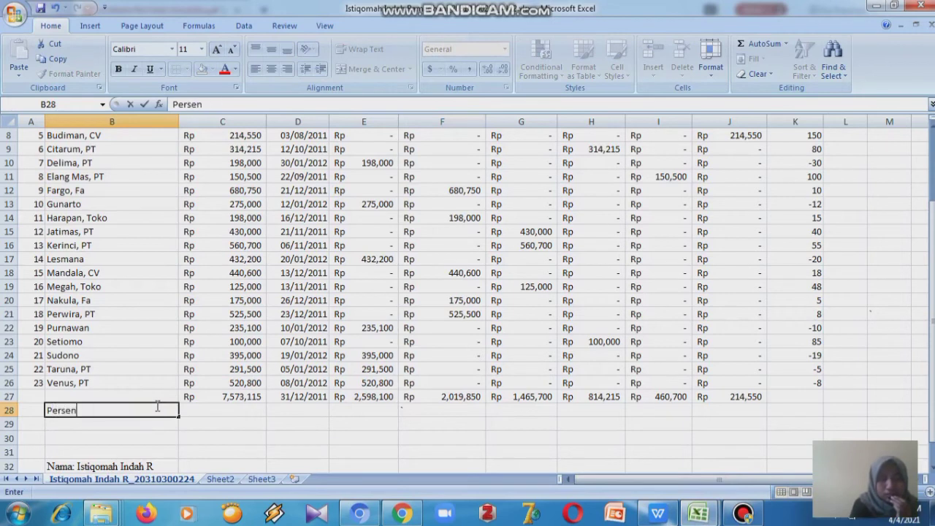
{"action": "type", "text": "tase K"}
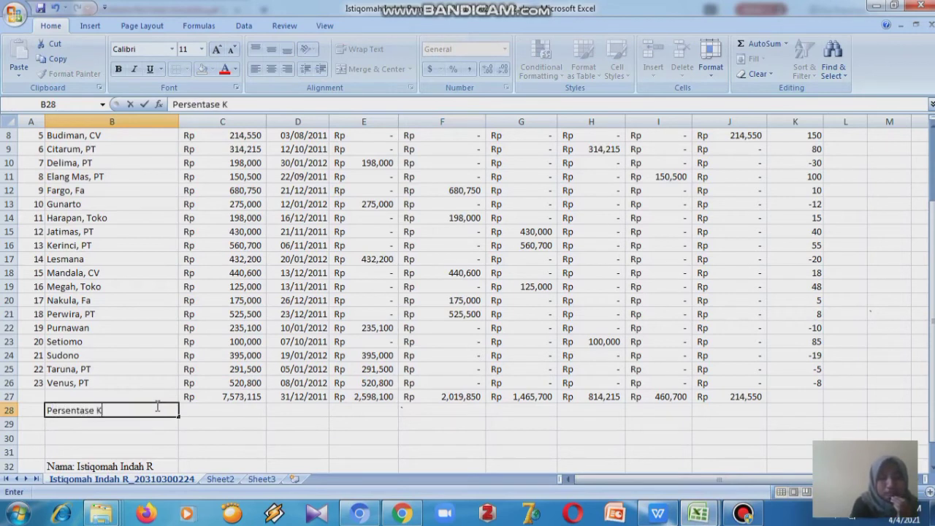
{"action": "type", "text": "eru"}
{"action": "key", "text": "Right"}
{"action": "key", "text": "Right"}
{"action": "key", "text": "Right"}
{"action": "key", "text": "Right"}
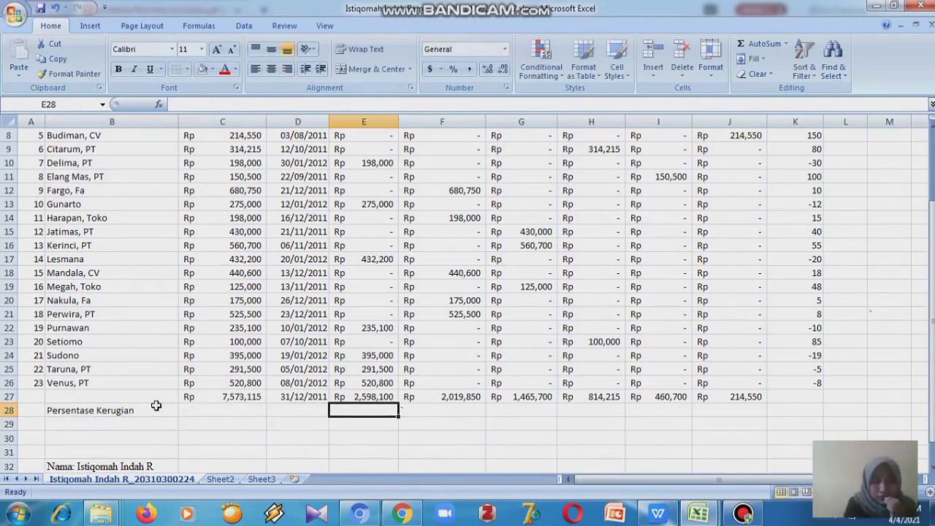
- Apply the Percentage number format to cells E28 through J28
{"action": "key", "text": "Escape"}
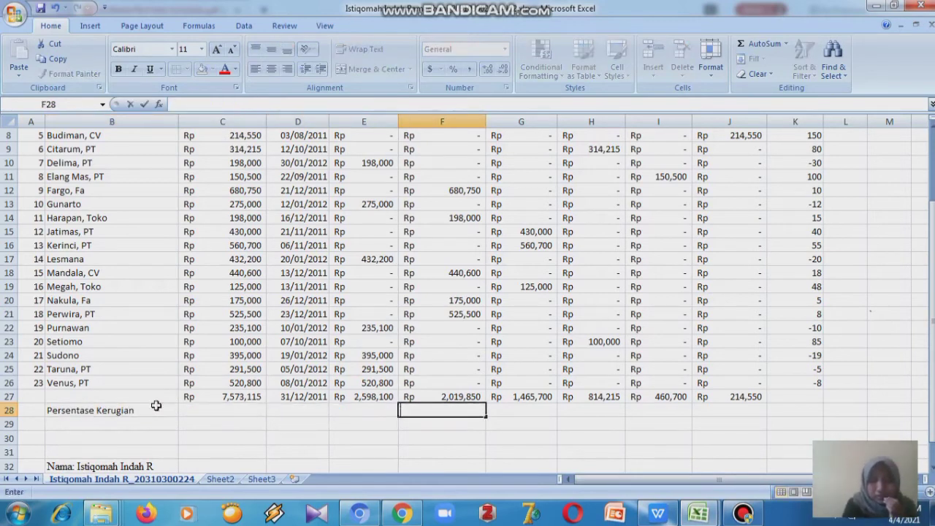
{"action": "key", "text": "Left"}
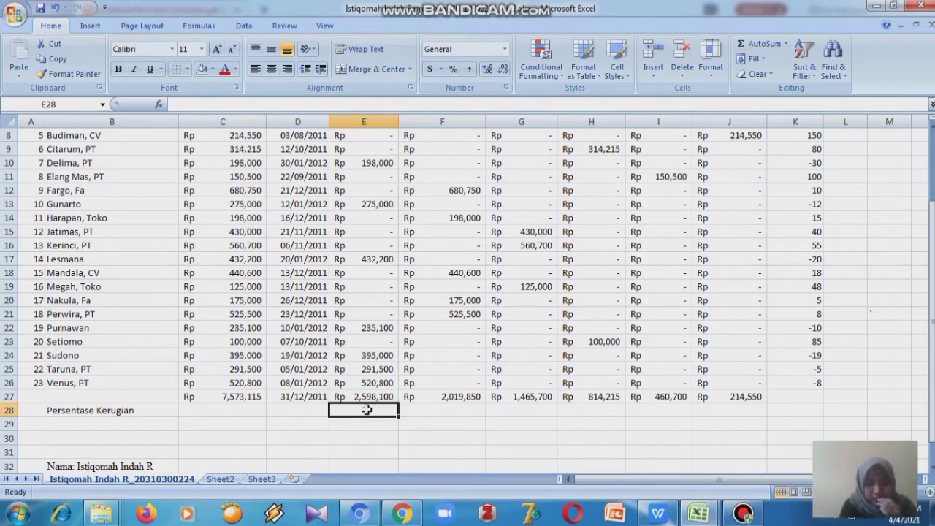
{"action": "key", "text": "shift+Right"}
{"action": "key", "text": "shift+Right"}
{"action": "key", "text": "shift+Right"}
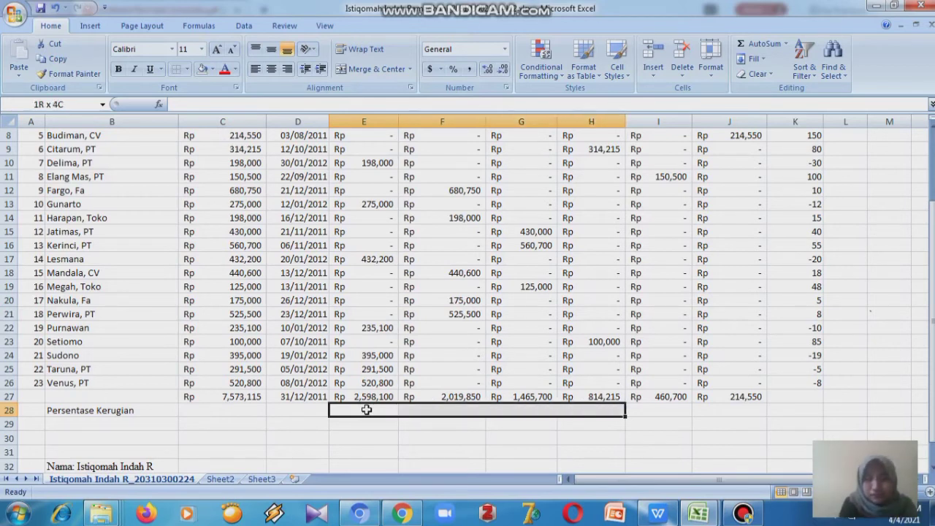
{"action": "key", "text": "shift+Right"}
{"action": "key", "text": "shift+Right"}
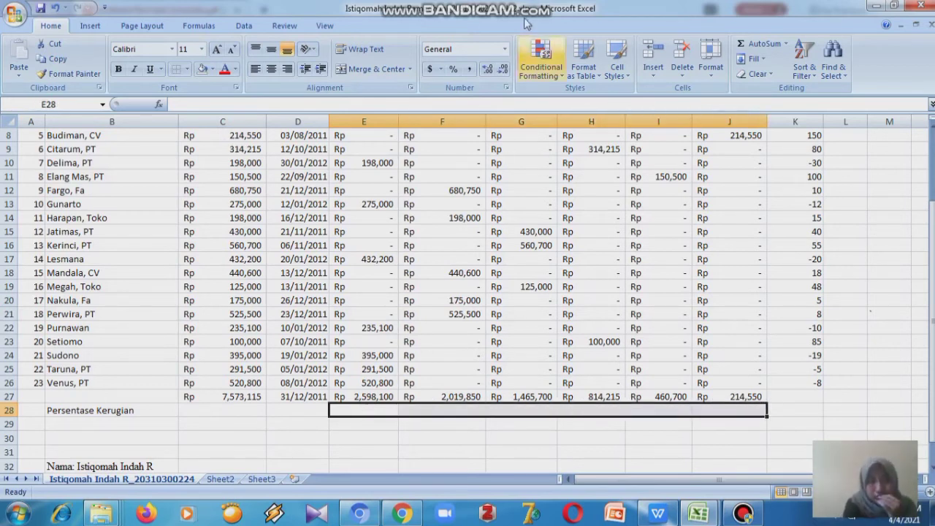
{"action": "left_click", "coordinate": [505, 49]}
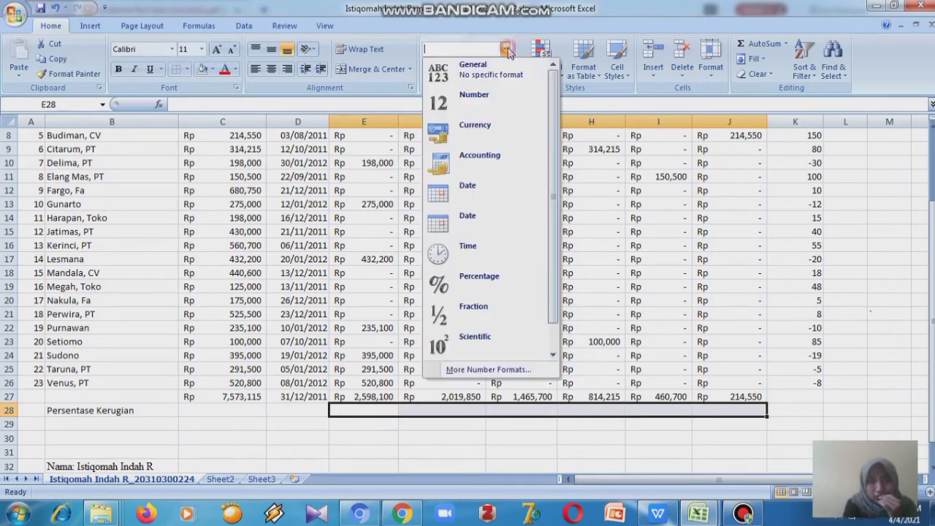
{"action": "left_click", "coordinate": [497, 283]}
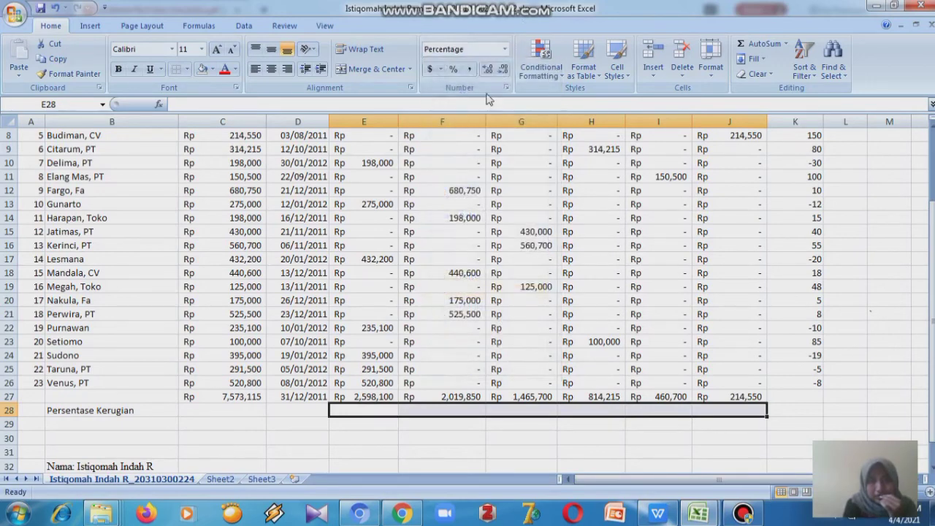
- Set E28 through J28 to the Percentage format with 0 decimal places
{"action": "left_click", "coordinate": [442, 70]}
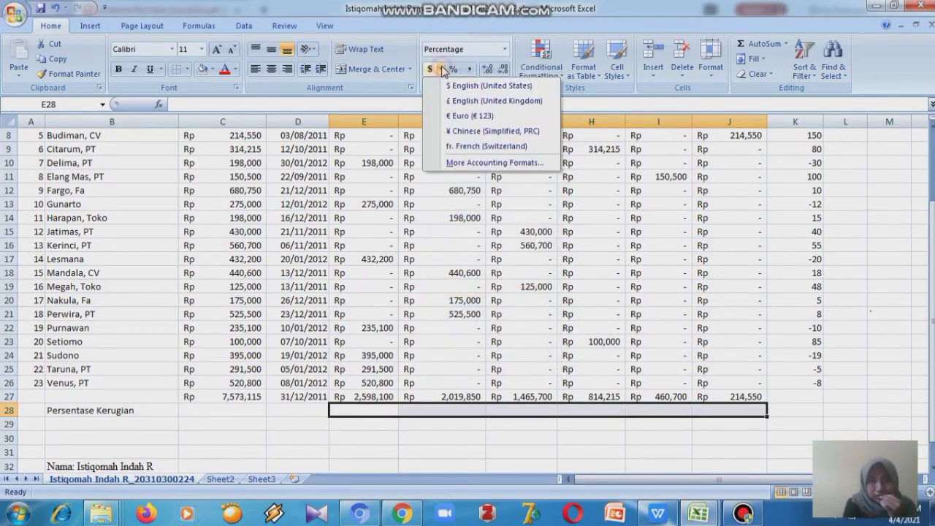
{"action": "left_click", "coordinate": [471, 162]}
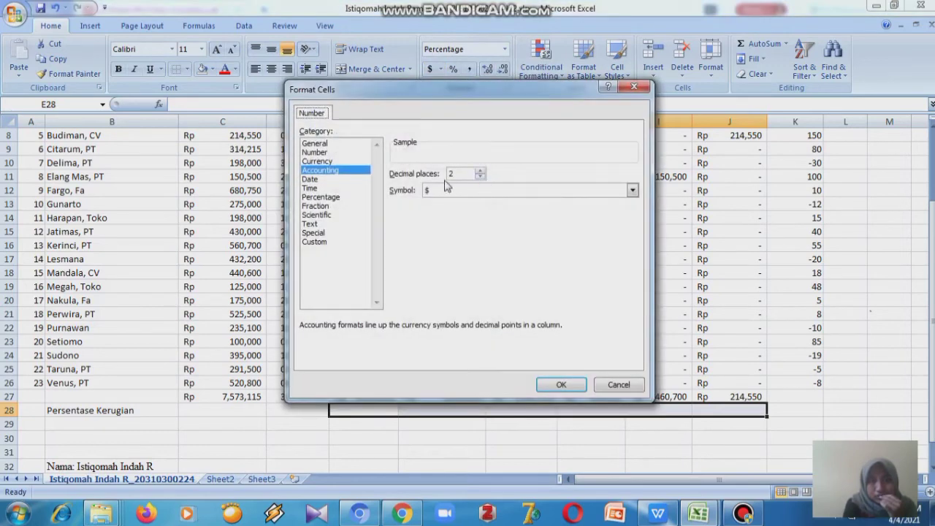
{"action": "left_click", "coordinate": [480, 178]}
{"action": "left_click", "coordinate": [480, 177]}
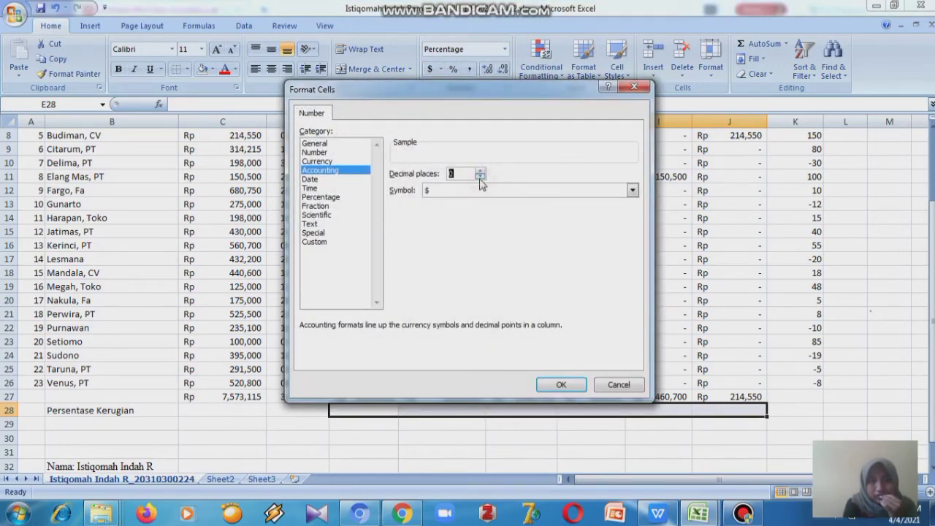
{"action": "left_click", "coordinate": [633, 192]}
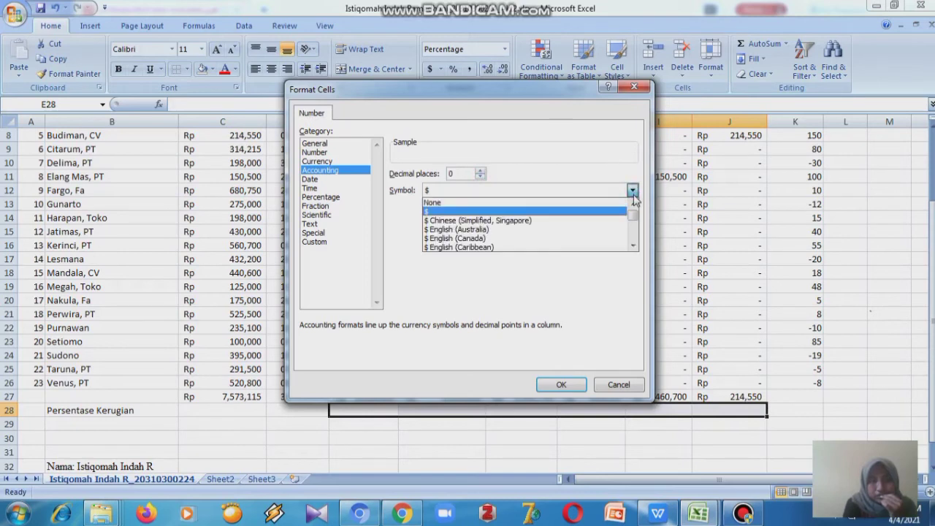
{"action": "left_click", "coordinate": [322, 206]}
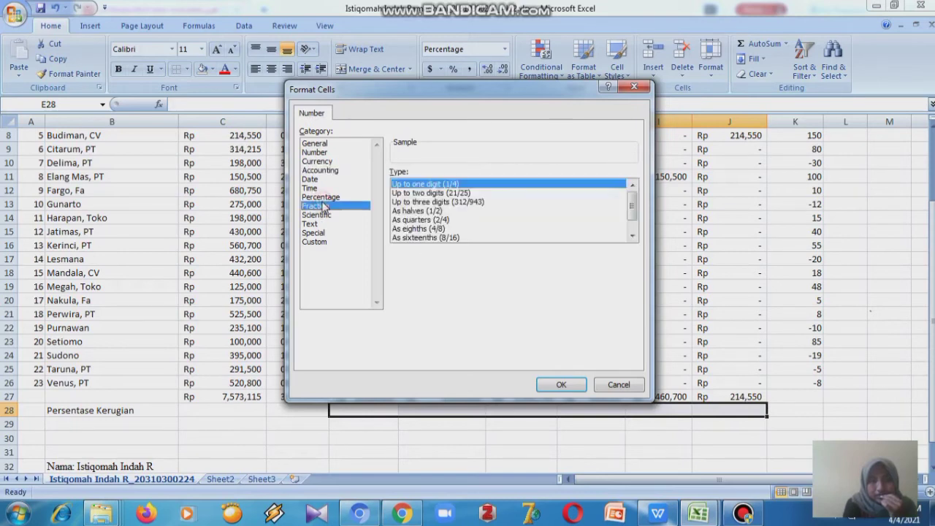
{"action": "left_click", "coordinate": [322, 198]}
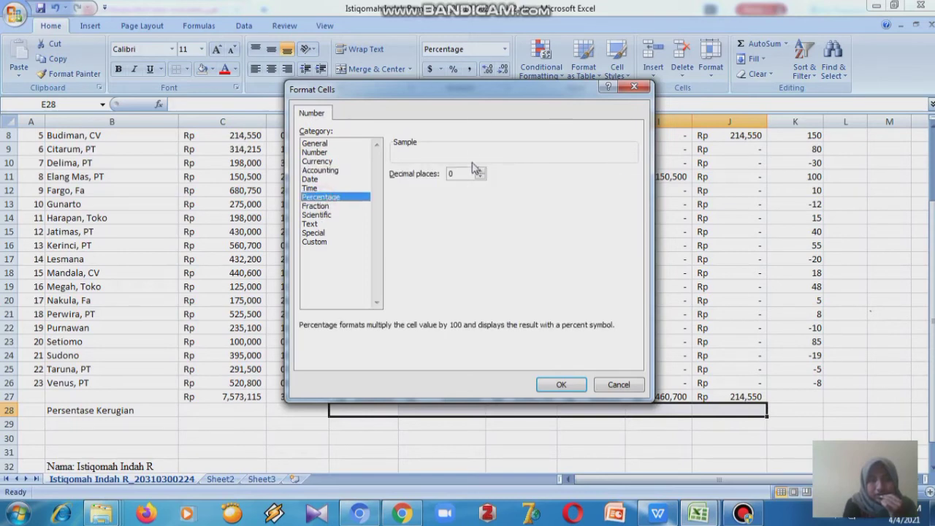
{"action": "left_click", "coordinate": [561, 385]}
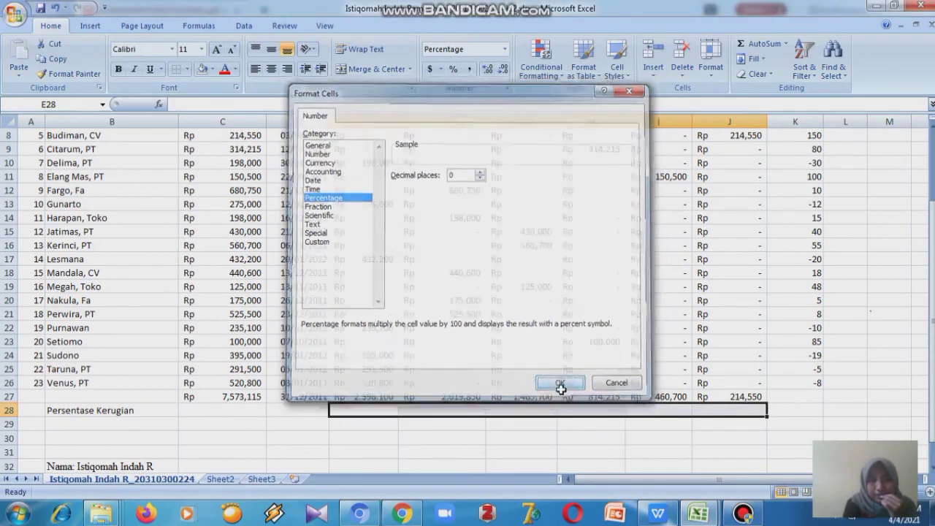
- Check the exercise PDF for the loss percentage values, then return to the workbook
{"action": "left_click", "coordinate": [384, 409]}
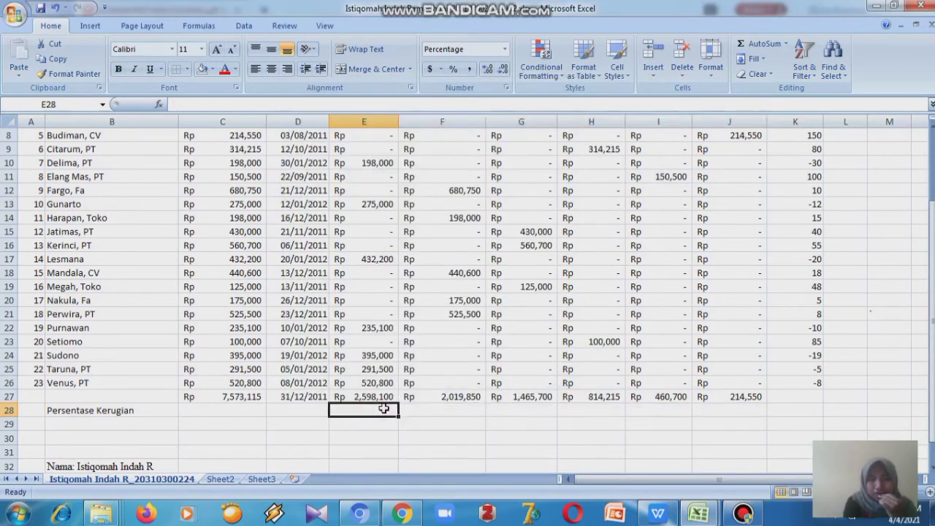
{"action": "double_click", "coordinate": [383, 409]}
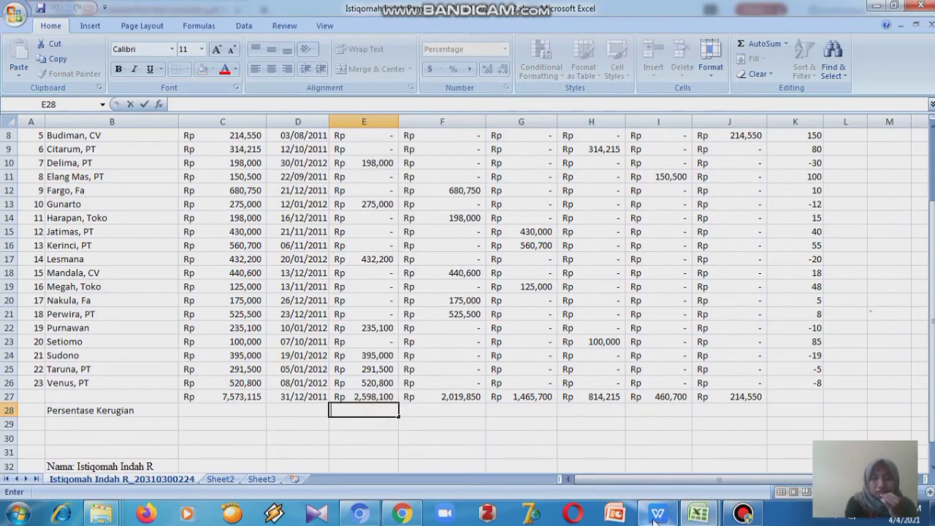
{"action": "mouse_move", "coordinate": [624, 508]}
{"action": "left_click", "coordinate": [635, 473]}
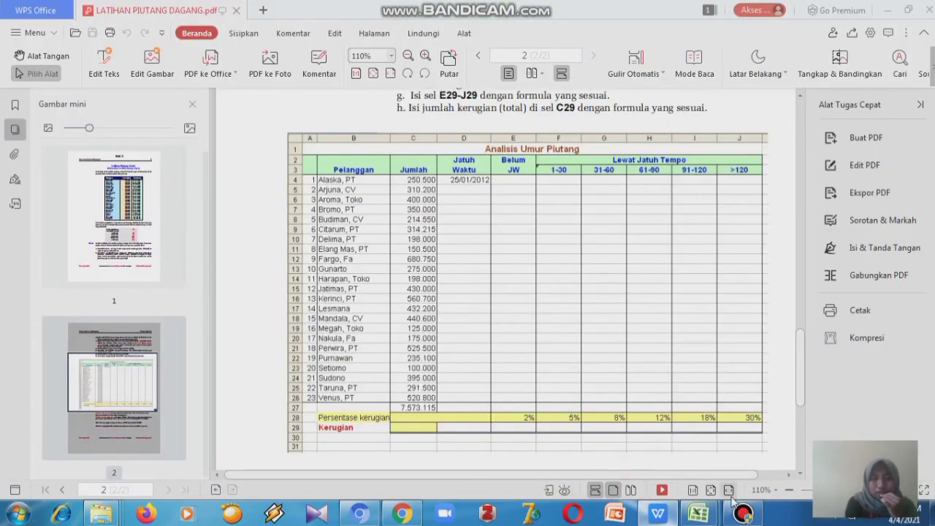
{"action": "mouse_move", "coordinate": [709, 515]}
{"action": "left_click", "coordinate": [740, 461]}
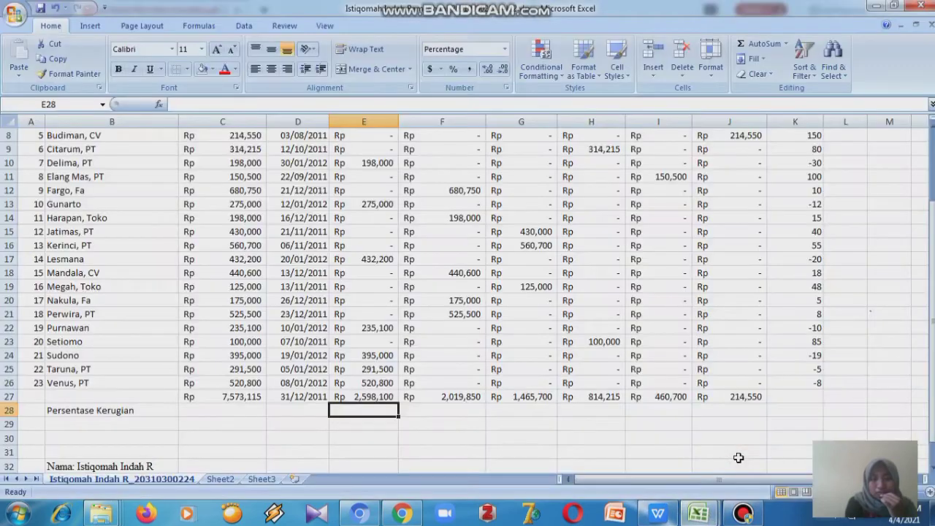
- Enter the loss percentages 2%, 5%, 8%, 12%, 18% and 30% in E28 through J28
{"action": "key", "text": "Tab"}
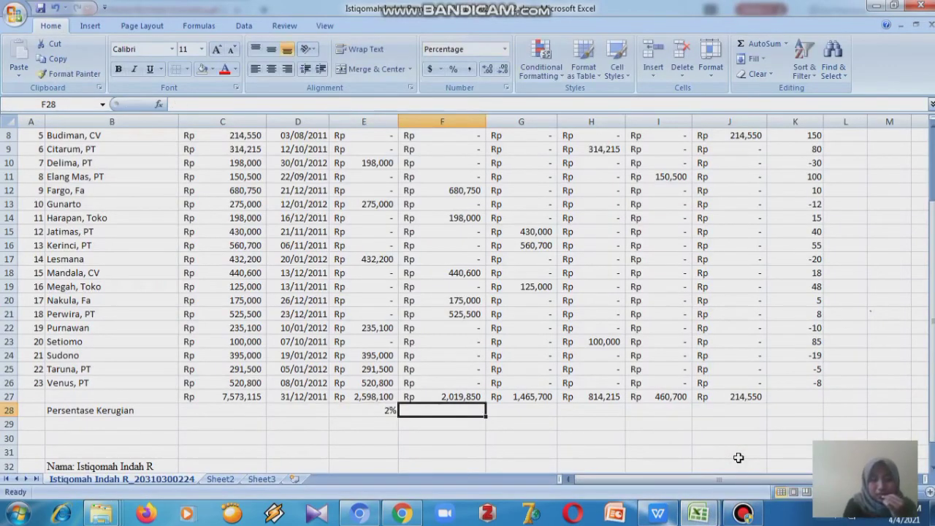
{"action": "type", "text": "5%"}
{"action": "key", "text": "Tab"}
{"action": "type", "text": "8%"}
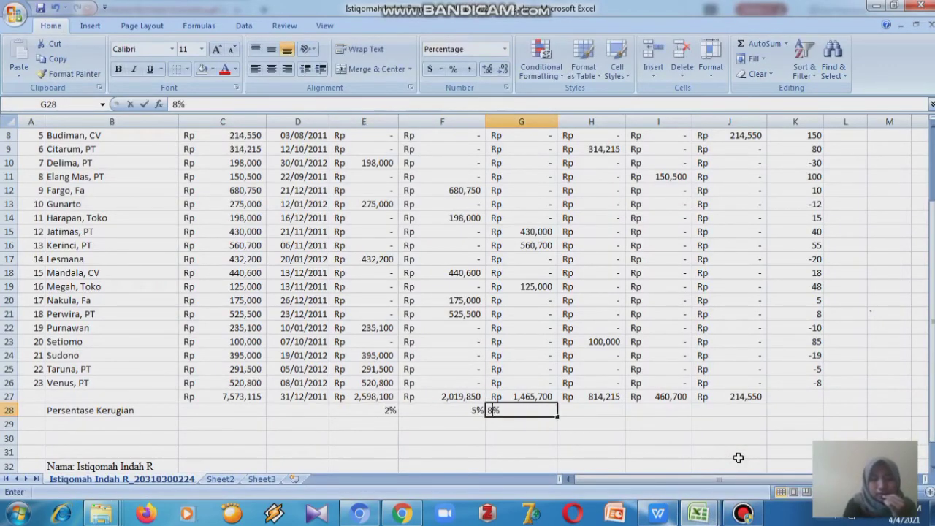
{"action": "key", "text": "Tab"}
{"action": "type", "text": "12%"}
{"action": "key", "text": "Tab"}
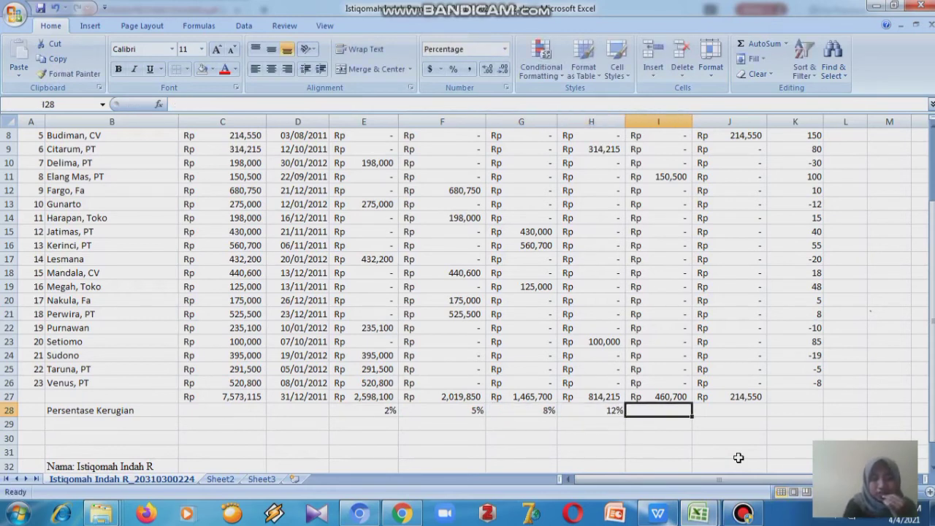
{"action": "type", "text": "18"}
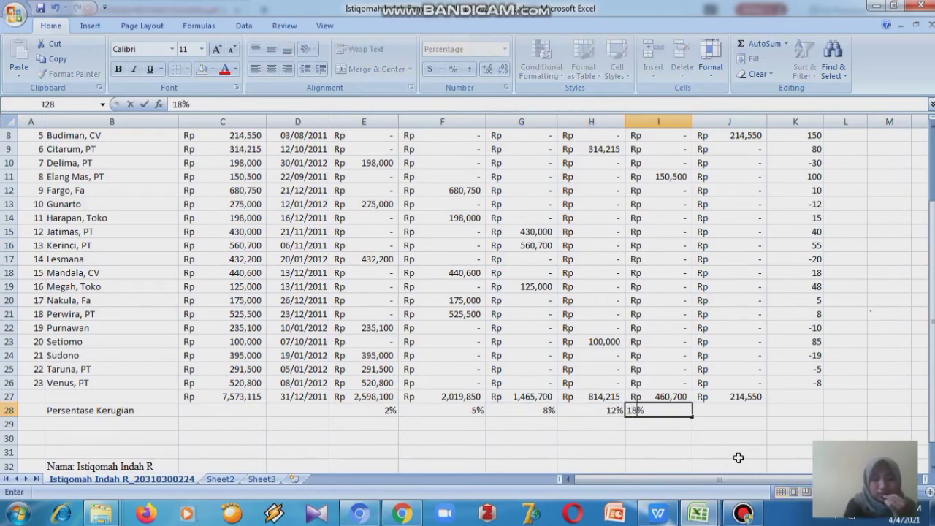
{"action": "key", "text": "Tab"}
{"action": "type", "text": "30"}
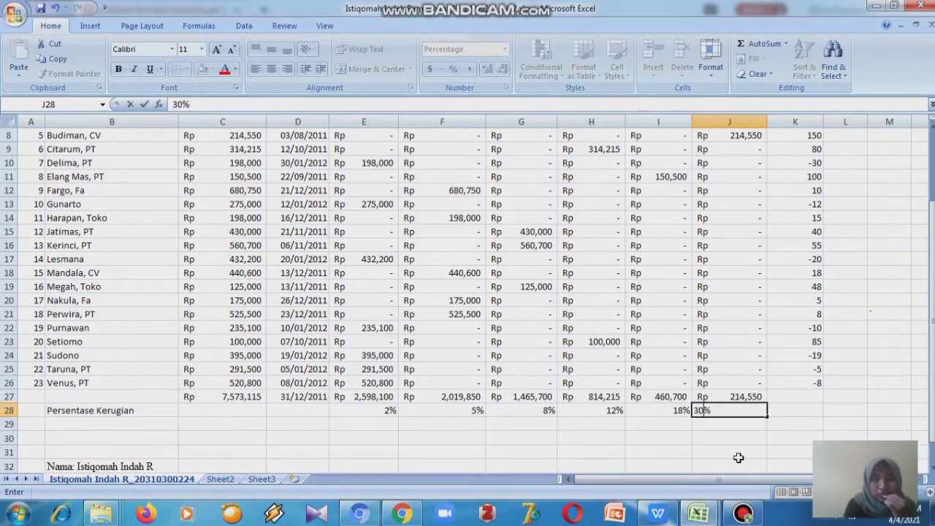
{"action": "left_click", "coordinate": [90, 422]}
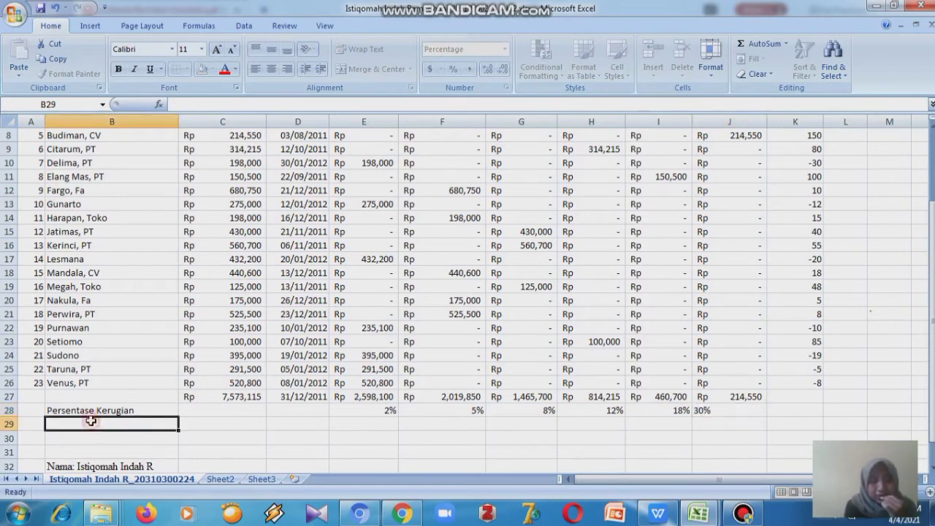
- Enter loss formulas =e27*e28 in E29 and =f27*f28 in F29
{"action": "left_click", "coordinate": [351, 425]}
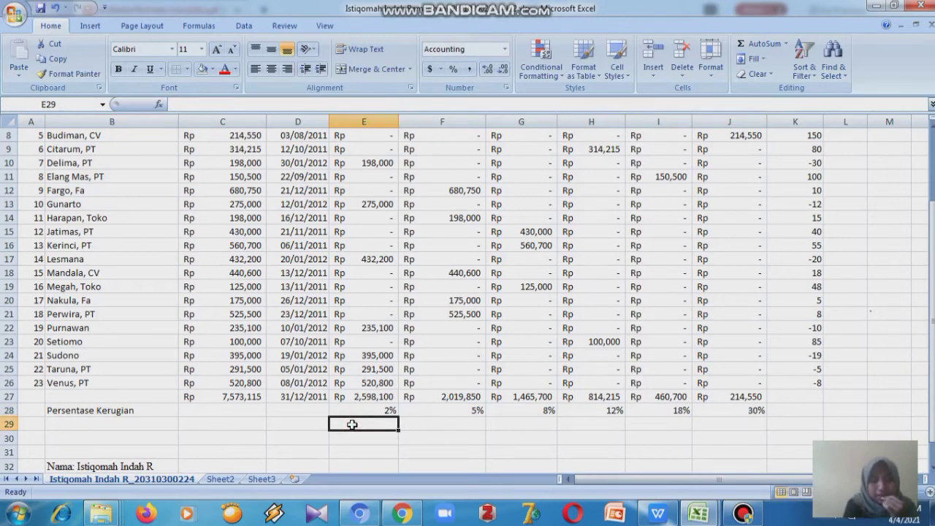
{"action": "type", "text": "="}
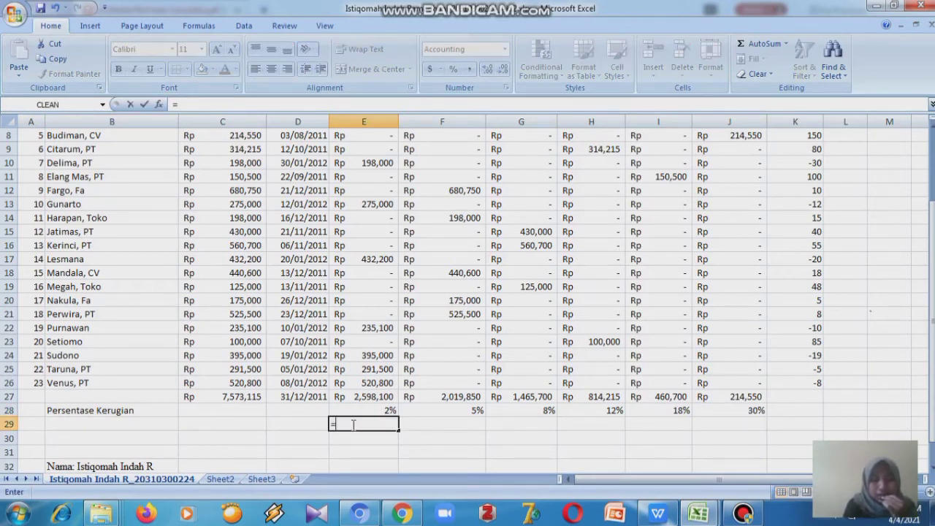
{"action": "type", "text": "e27"}
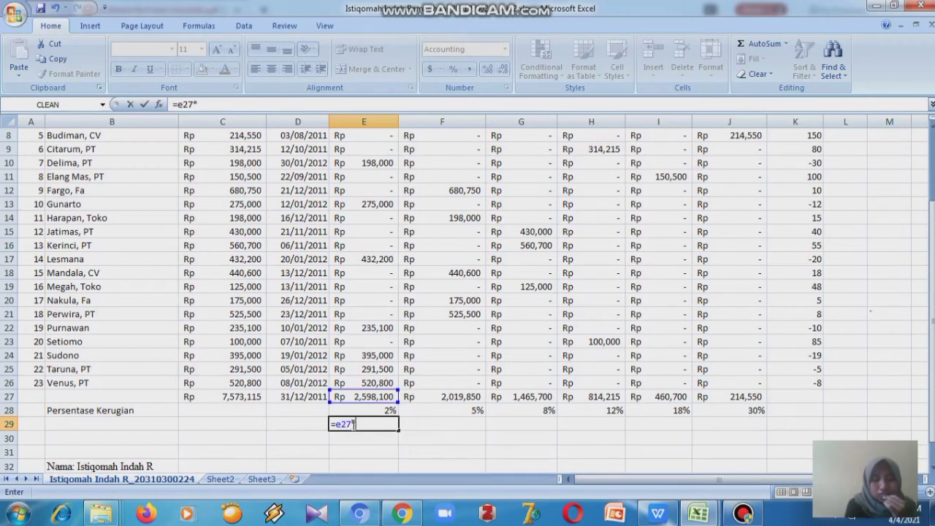
{"action": "type", "text": "*e28"}
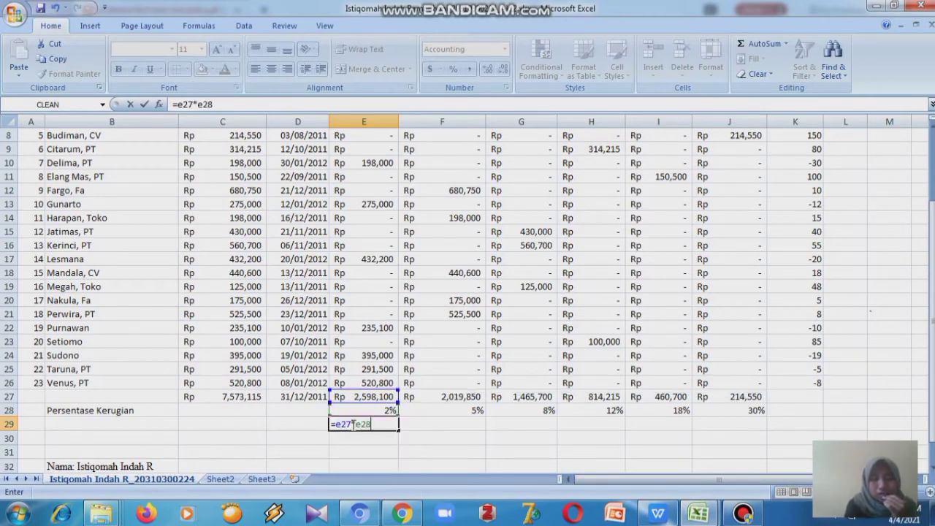
{"action": "key", "text": "Return"}
{"action": "key", "text": "Right"}
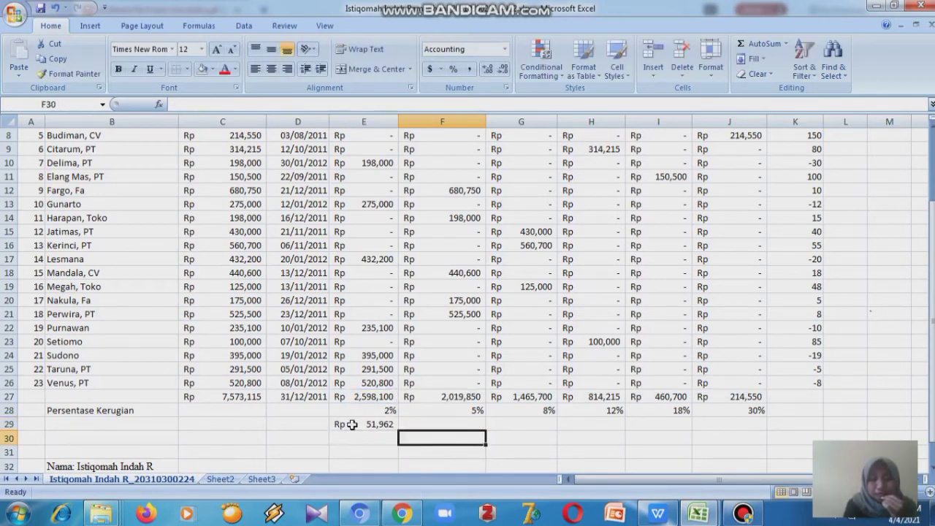
{"action": "key", "text": "Up"}
{"action": "type", "text": "="}
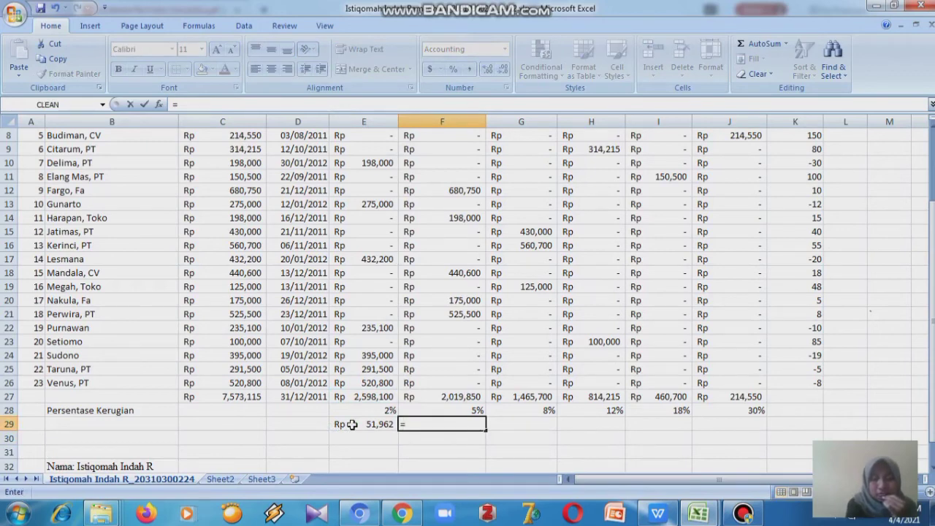
{"action": "type", "text": "f"}
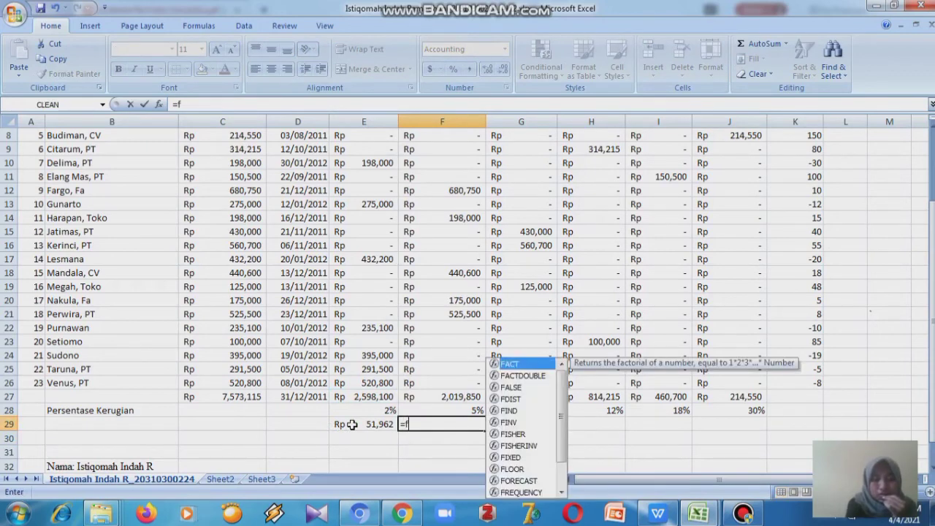
{"action": "type", "text": "27"}
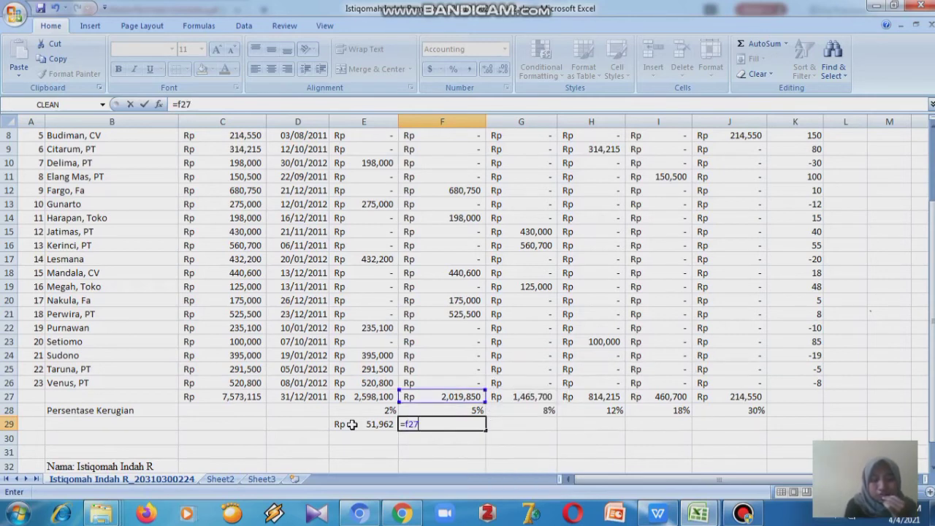
{"action": "type", "text": "*f"}
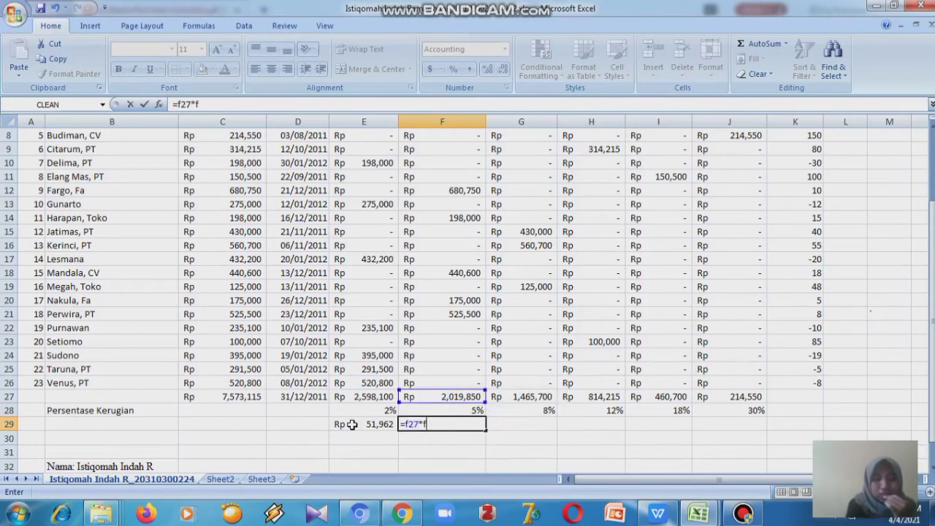
{"action": "type", "text": "28"}
{"action": "key", "text": "Tab"}
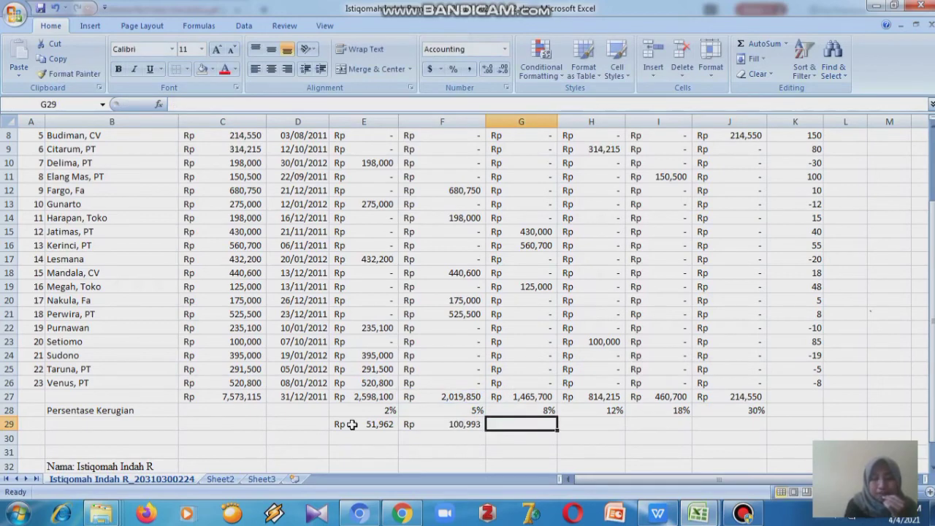
- Enter loss formulas =g27*g28 in G29 and =h27*h28 in H29
{"action": "type", "text": "="}
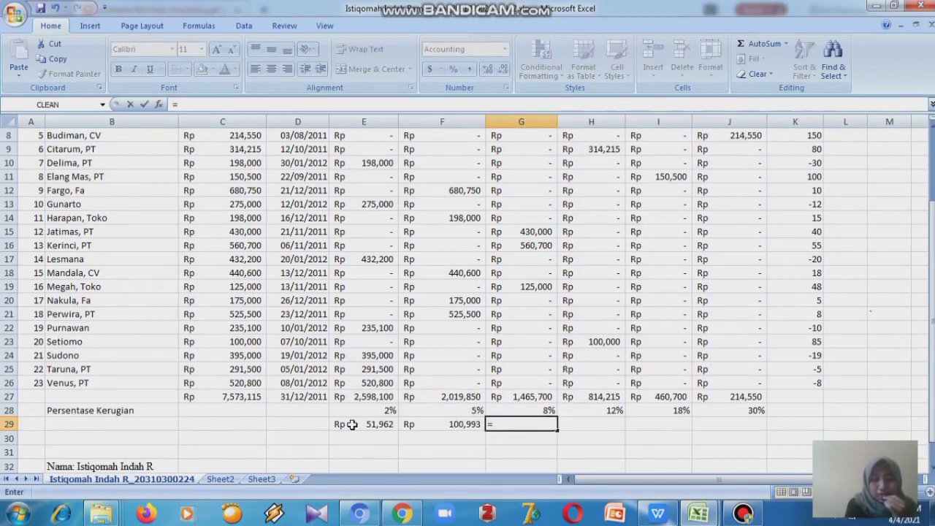
{"action": "type", "text": "g27"}
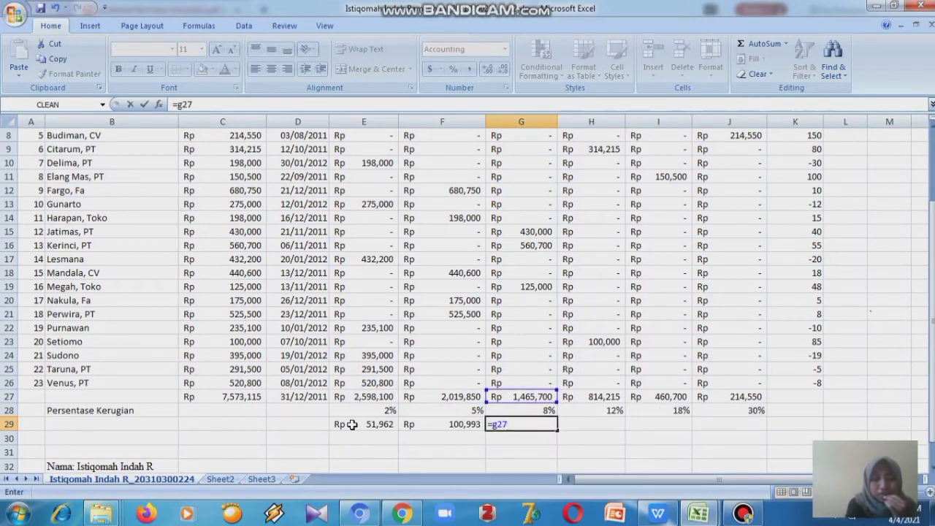
{"action": "type", "text": "*g28"}
{"action": "key", "text": "Tab"}
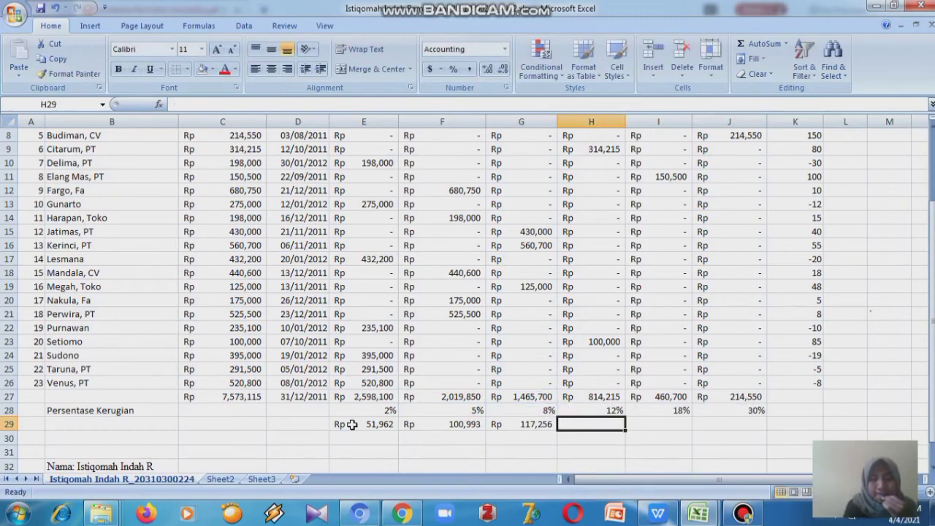
{"action": "type", "text": "="}
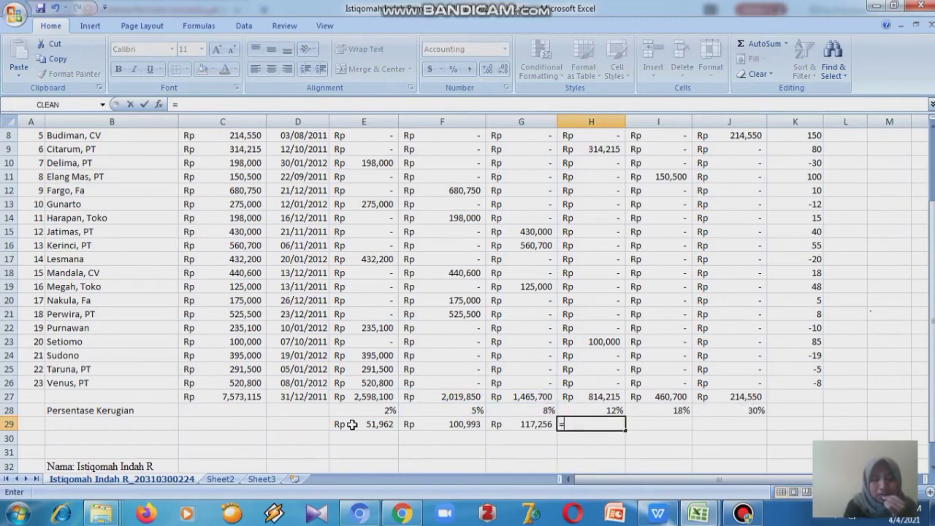
{"action": "type", "text": "h27"}
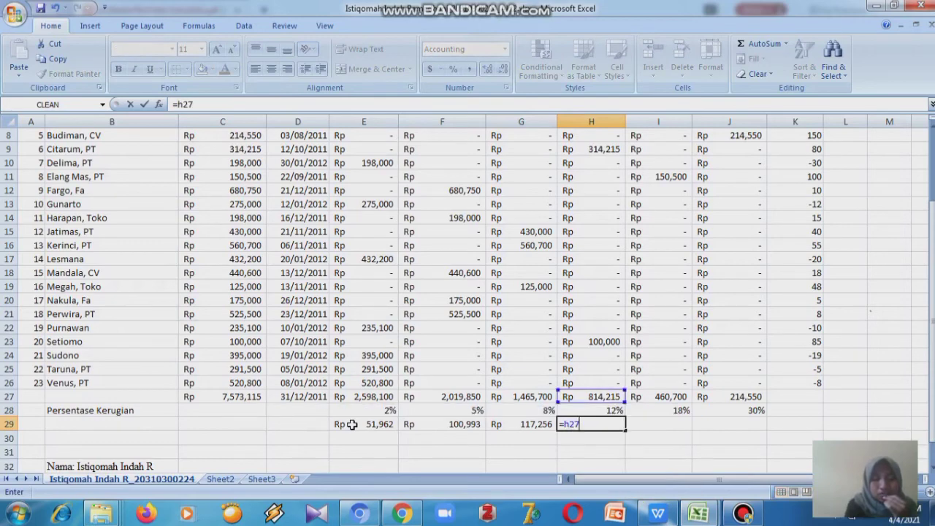
{"action": "type", "text": "*h28"}
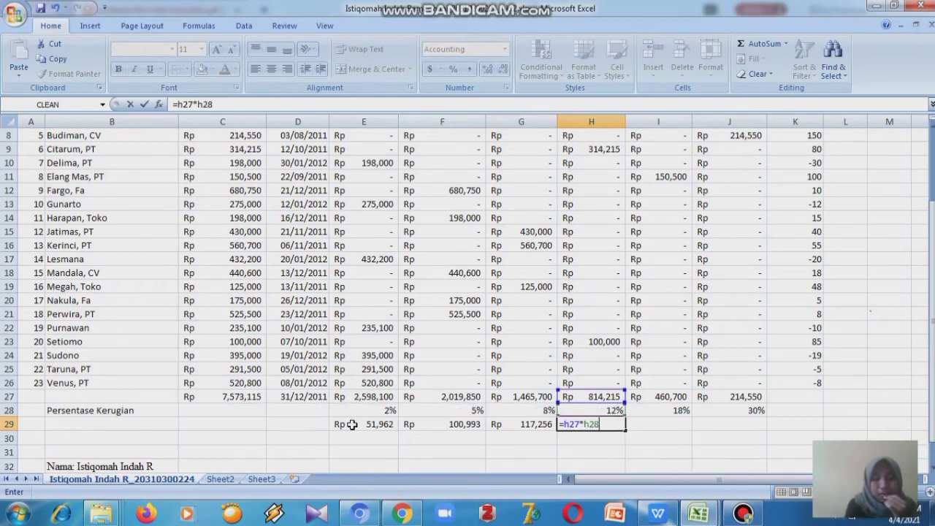
{"action": "key", "text": "Tab"}
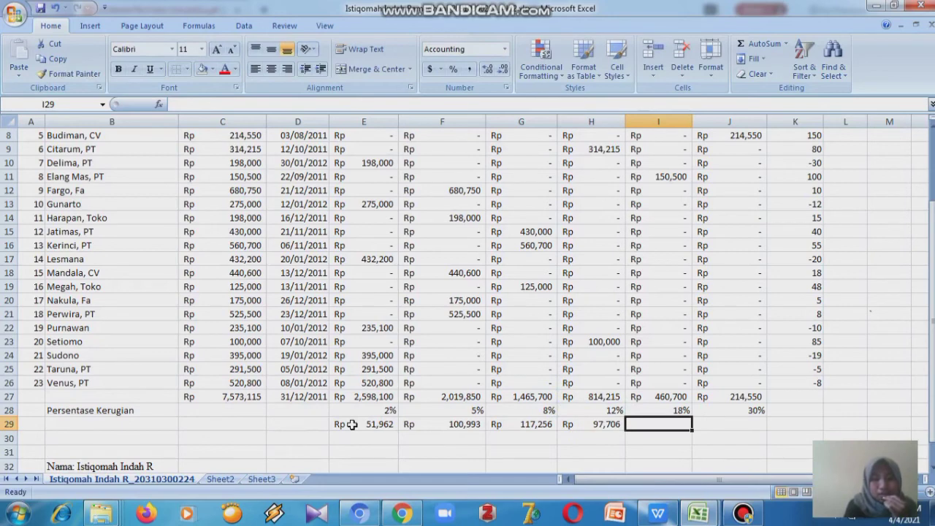
- Enter loss formulas =i27*i28 in I29 and =j27*j28 in J29
{"action": "type", "text": "="}
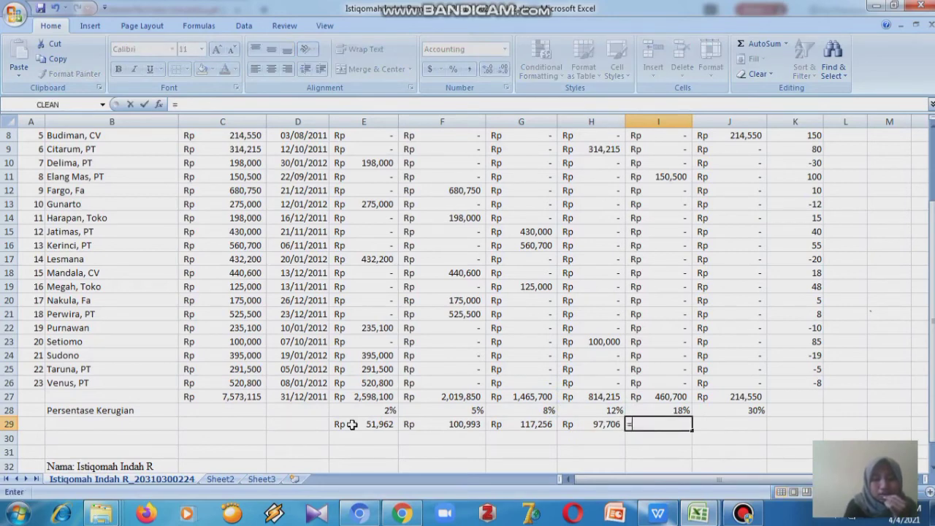
{"action": "type", "text": "i27"}
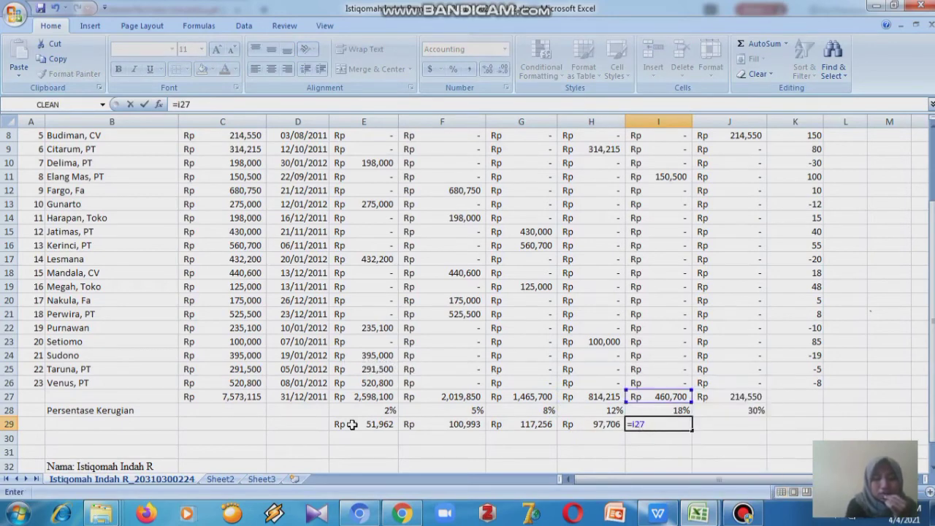
{"action": "type", "text": "*i28"}
{"action": "key", "text": "Tab"}
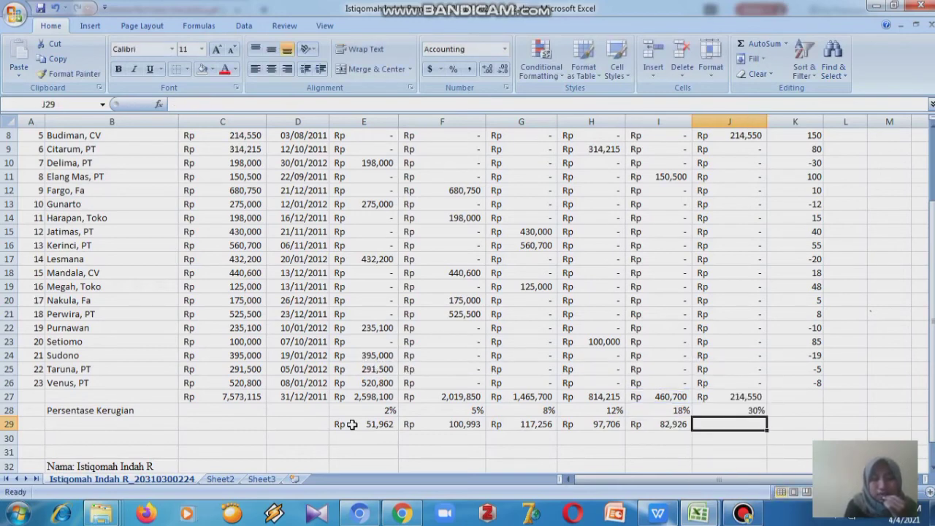
{"action": "type", "text": "=j27"}
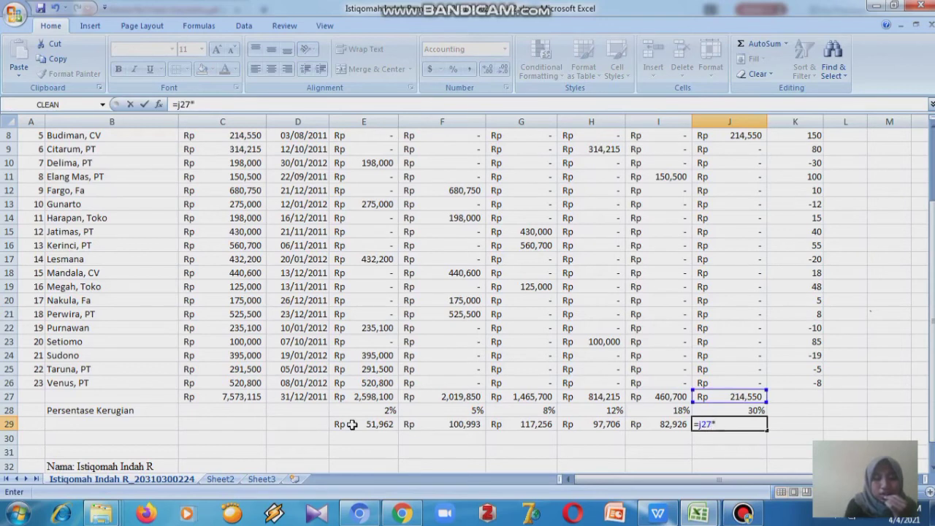
{"action": "type", "text": "*j28"}
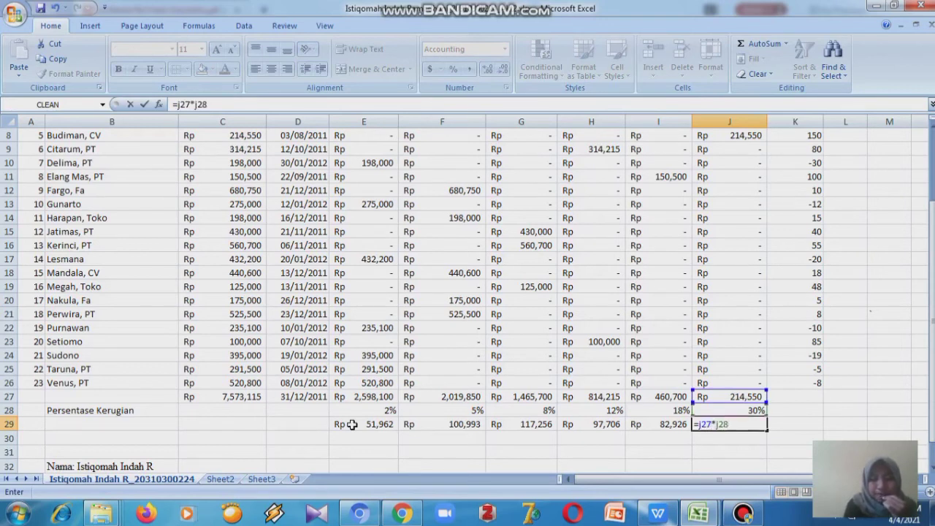
{"action": "key", "text": "Return"}
- Label cell B29 as Kerugian
{"action": "left_click", "coordinate": [162, 426]}
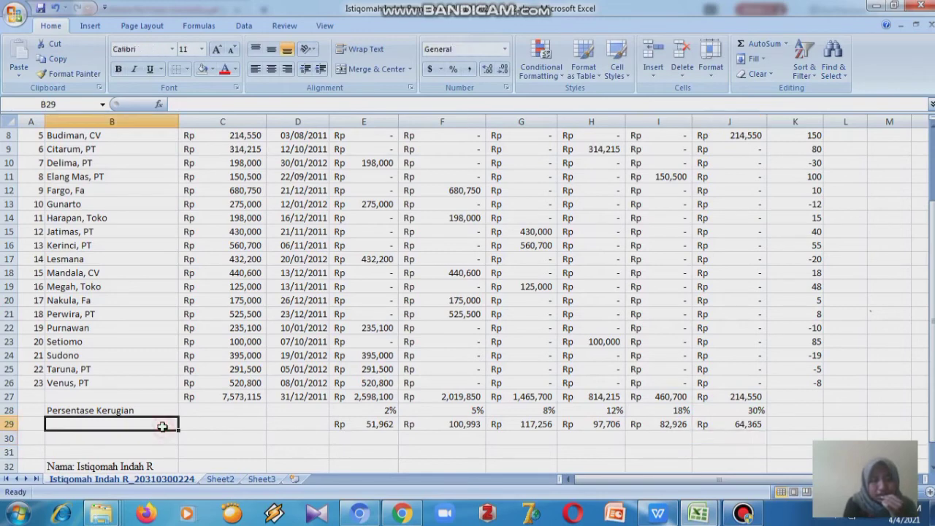
{"action": "mouse_move", "coordinate": [655, 514]}
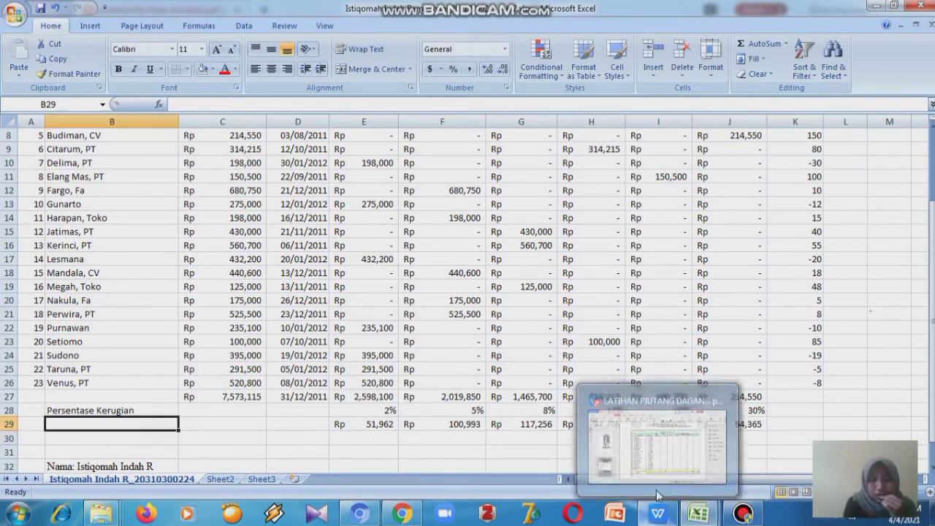
{"action": "left_click", "coordinate": [671, 464]}
{"action": "left_click", "coordinate": [670, 464]}
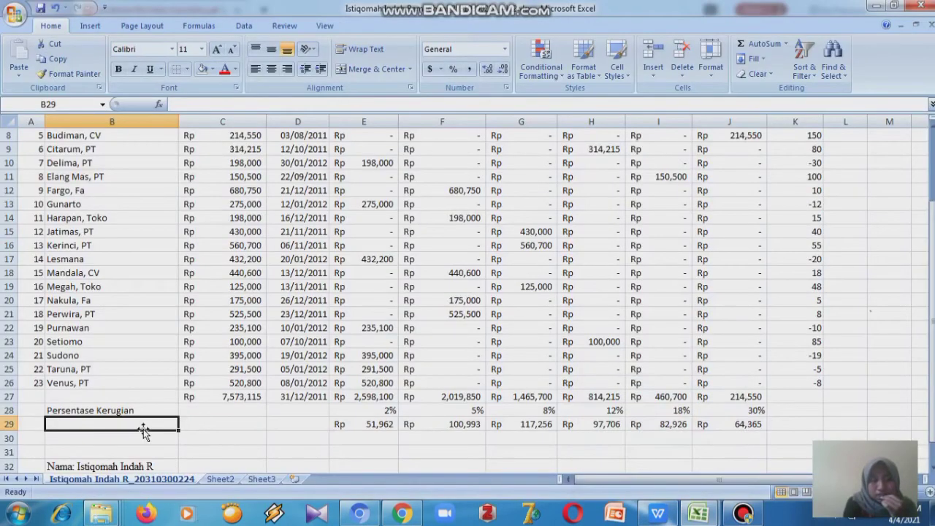
{"action": "type", "text": "Ke"}
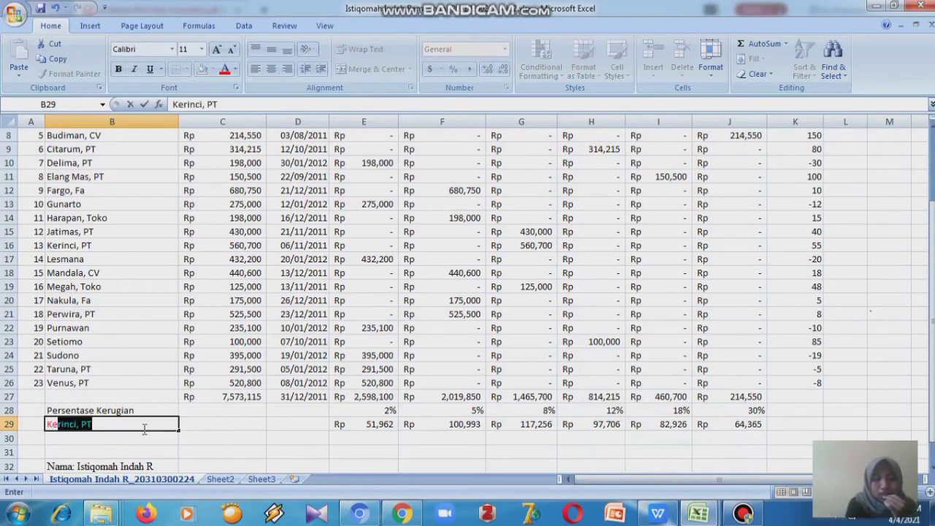
{"action": "type", "text": "rugi"}
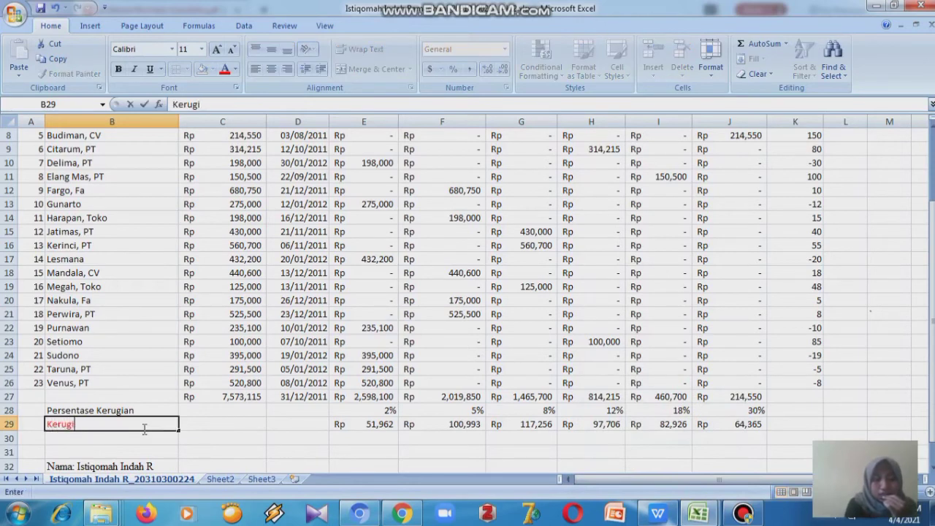
{"action": "type", "text": "an"}
{"action": "left_click", "coordinate": [113, 431]}
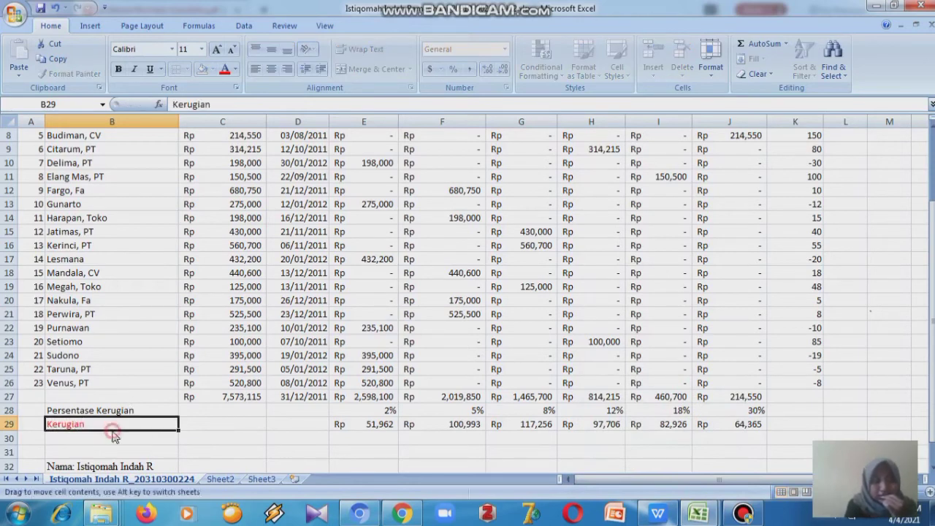
- Enter the total loss formula =E29+F29+G29+H29+I29+J29 in C29
{"action": "left_click", "coordinate": [184, 424]}
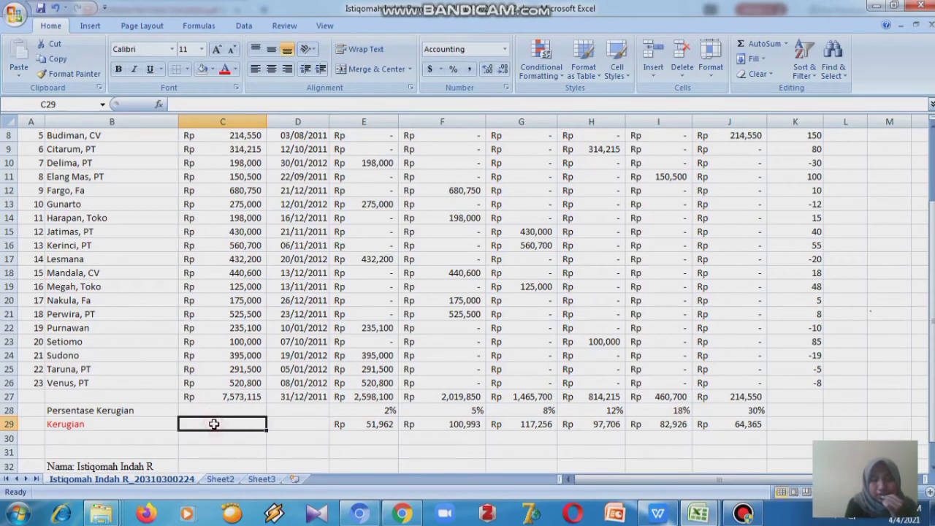
{"action": "type", "text": "="}
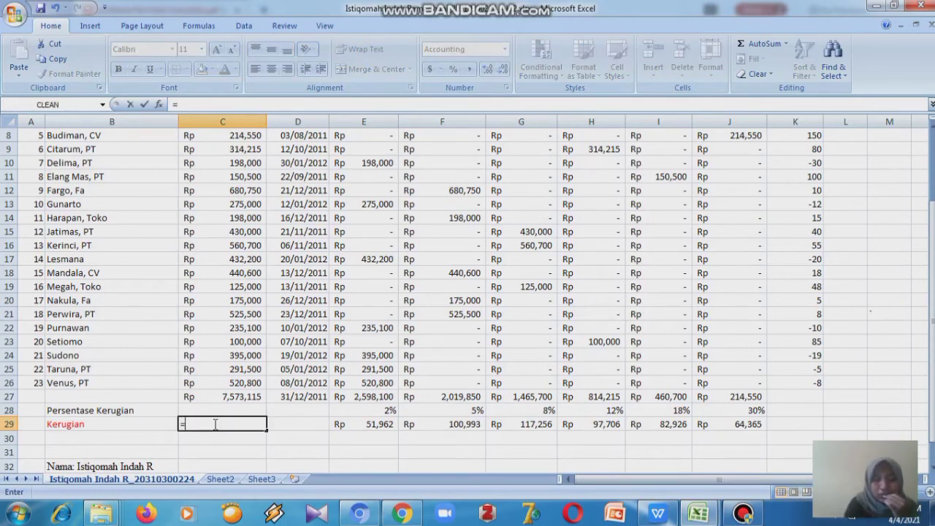
{"action": "type", "text": "e29"}
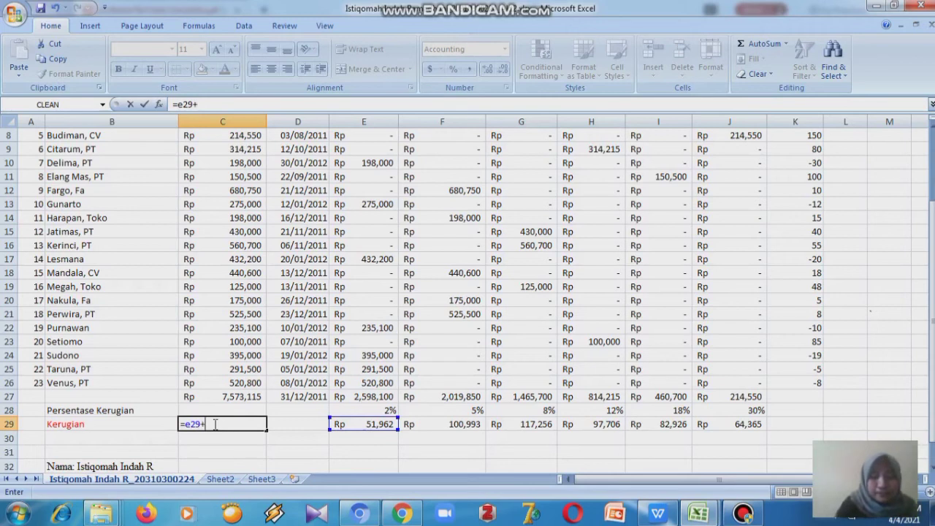
{"action": "type", "text": "+"}
{"action": "left_click", "coordinate": [393, 424]}
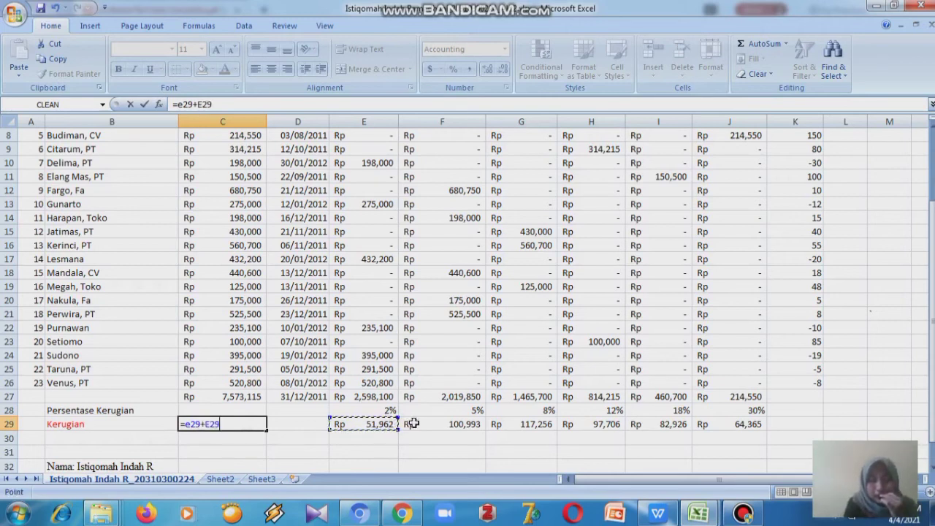
{"action": "left_click", "coordinate": [420, 424]}
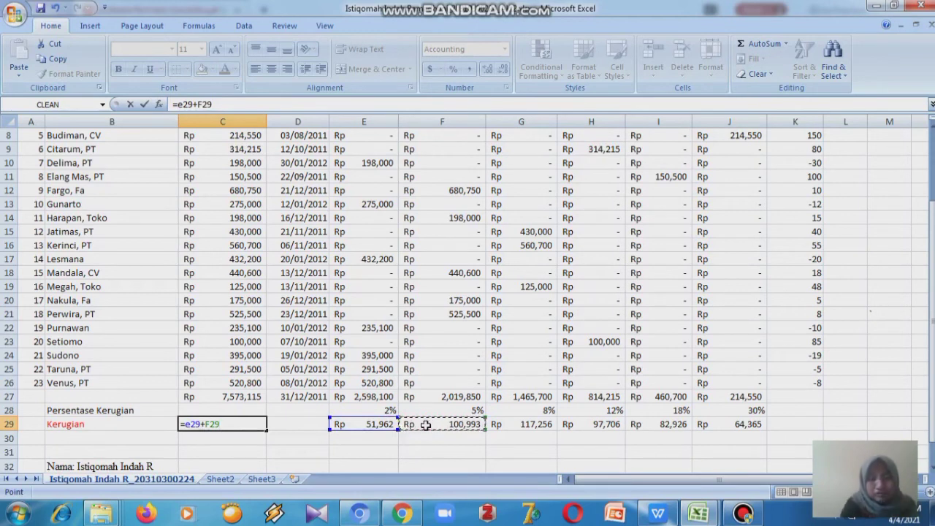
{"action": "type", "text": "+"}
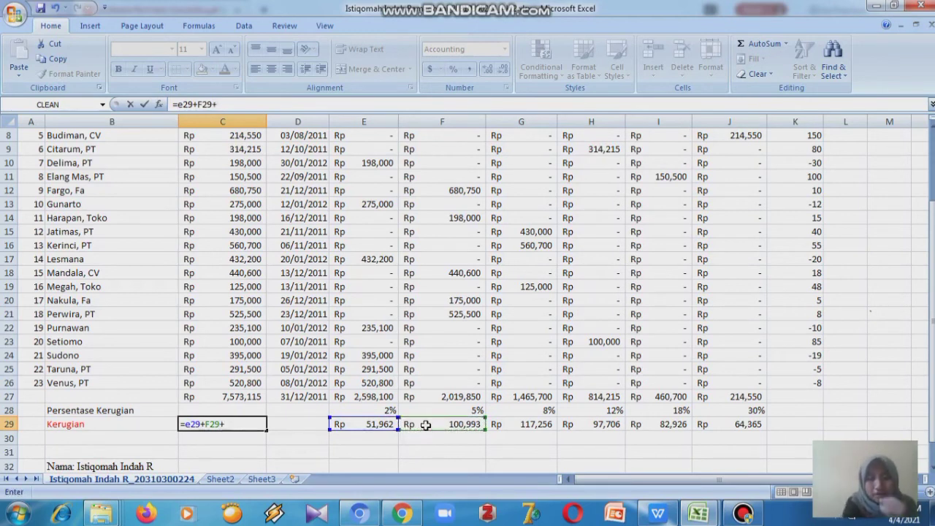
{"action": "left_click", "coordinate": [536, 423]}
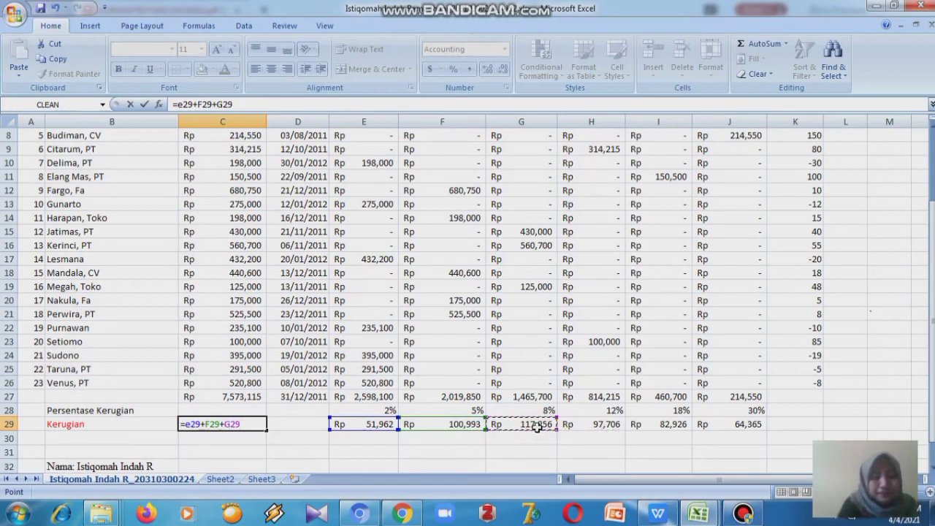
{"action": "type", "text": "="}
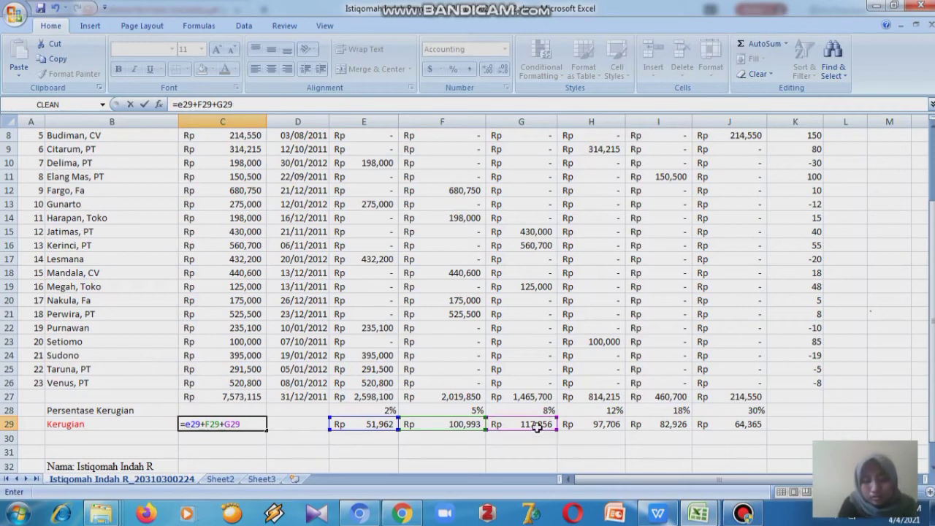
{"action": "left_click", "coordinate": [599, 426]}
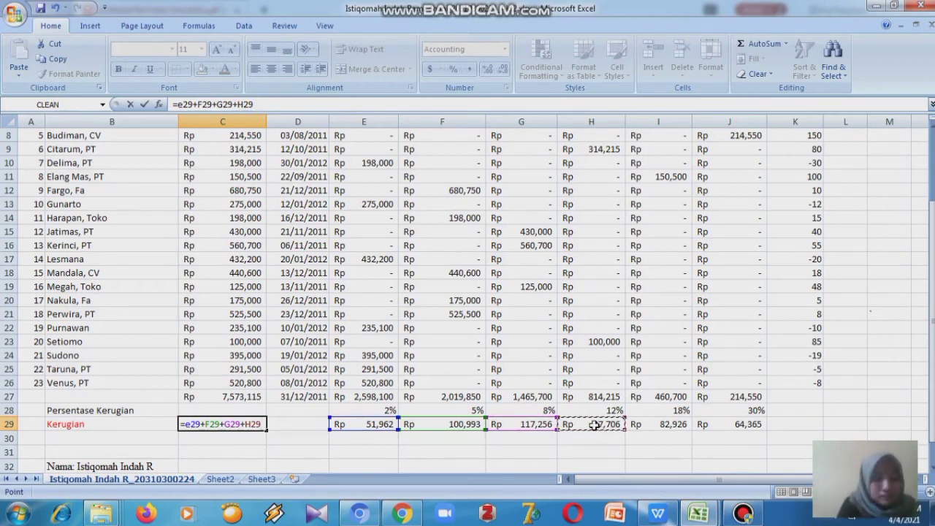
{"action": "type", "text": "+"}
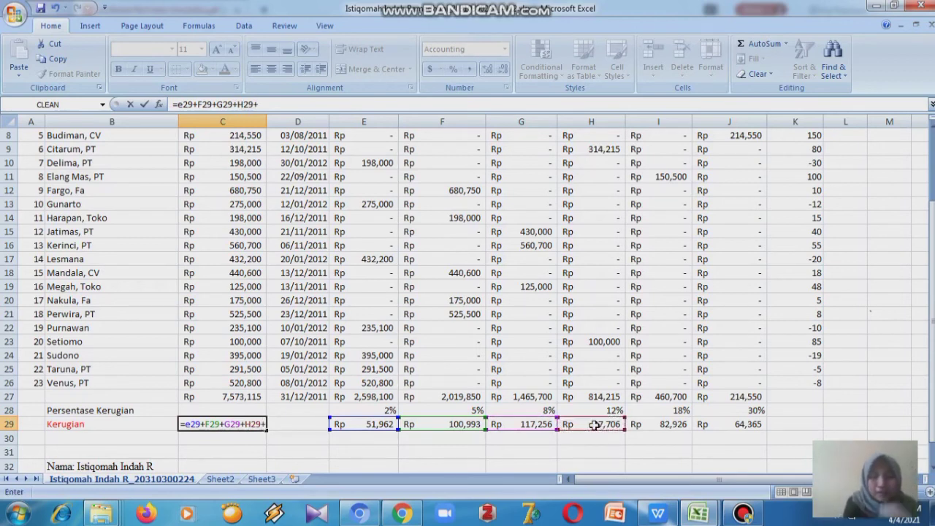
{"action": "left_click", "coordinate": [648, 425]}
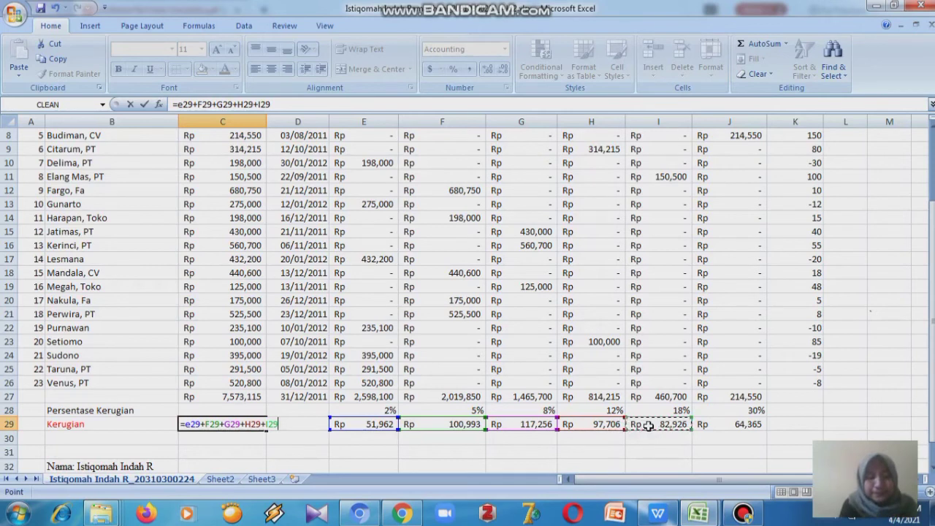
{"action": "type", "text": "+"}
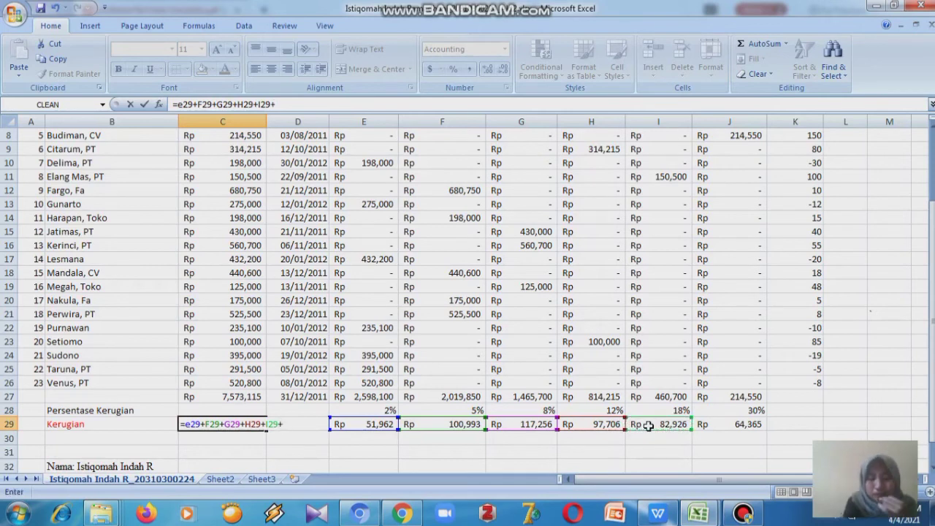
{"action": "left_click", "coordinate": [747, 426]}
{"action": "key", "text": "Return"}
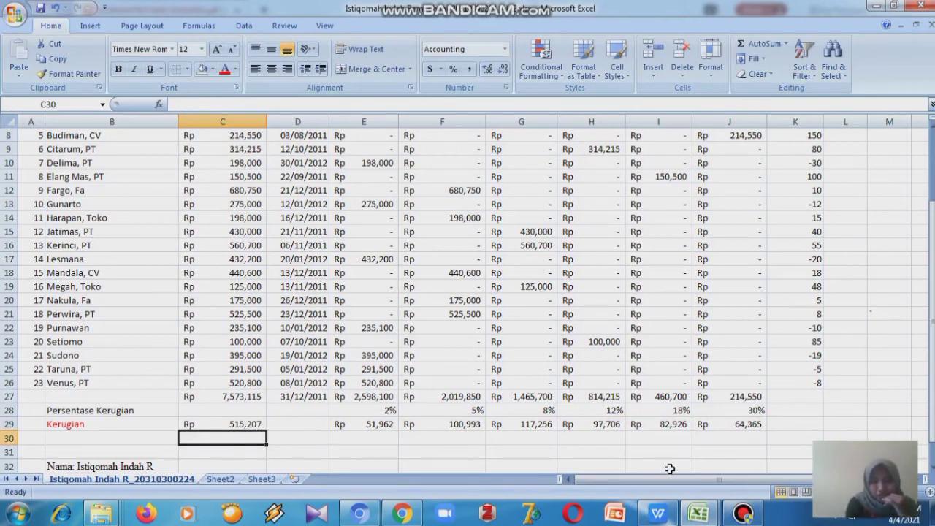
- Check the exercise PDF for the expected C29 result, then return to the workbook and inspect C29's formula
{"action": "left_click", "coordinate": [660, 517]}
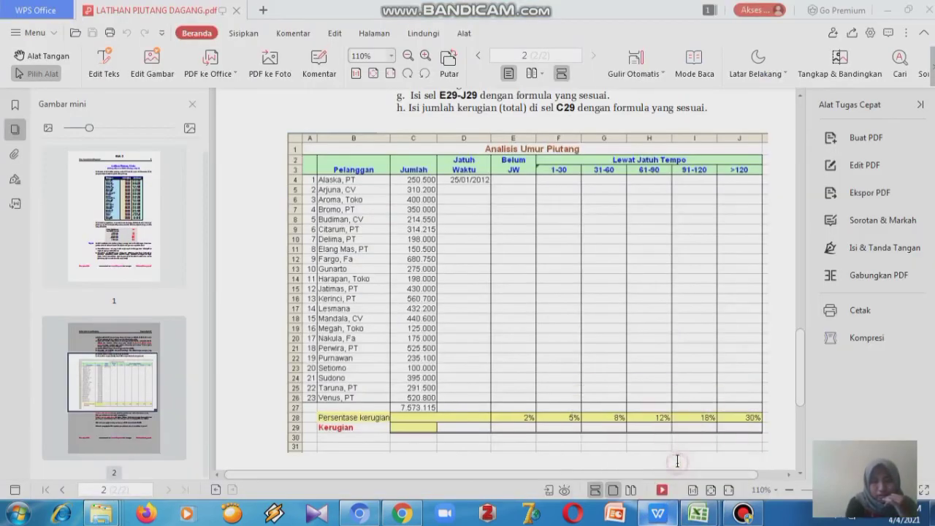
{"action": "left_click_drag", "start_coordinate": [797, 372], "coordinate": [792, 402]}
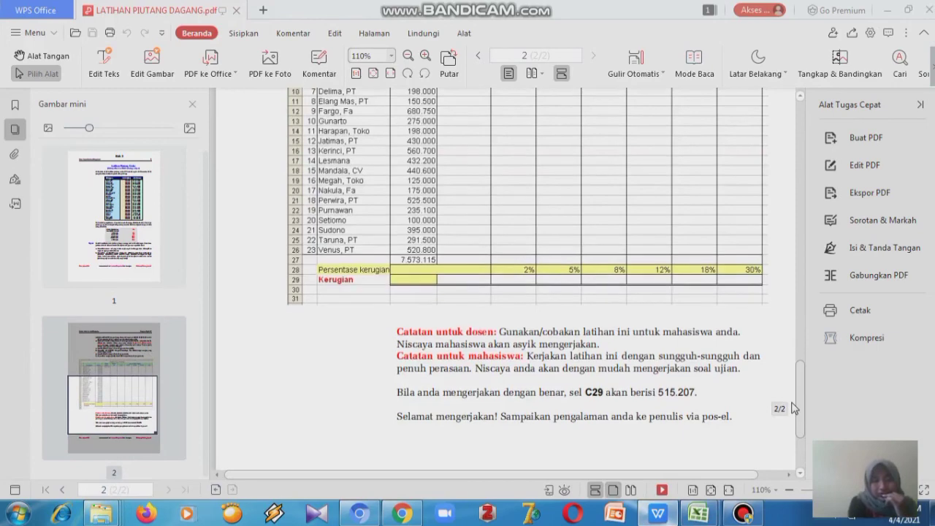
{"action": "left_click_drag", "start_coordinate": [792, 401], "coordinate": [792, 403]}
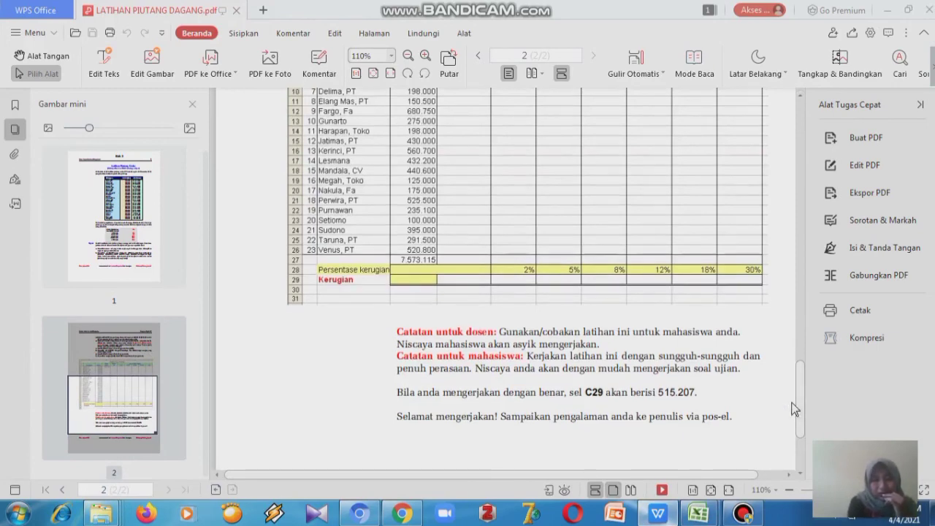
{"action": "mouse_move", "coordinate": [701, 514]}
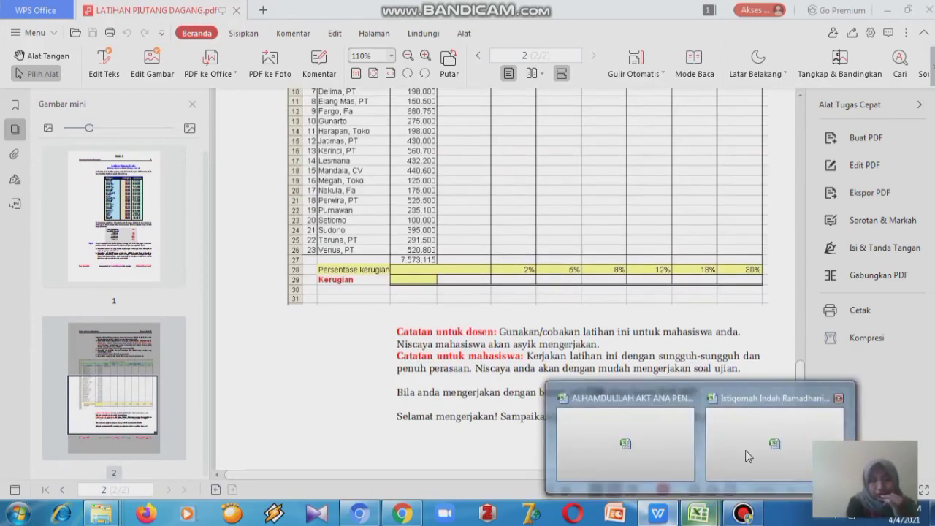
{"action": "left_click", "coordinate": [742, 446]}
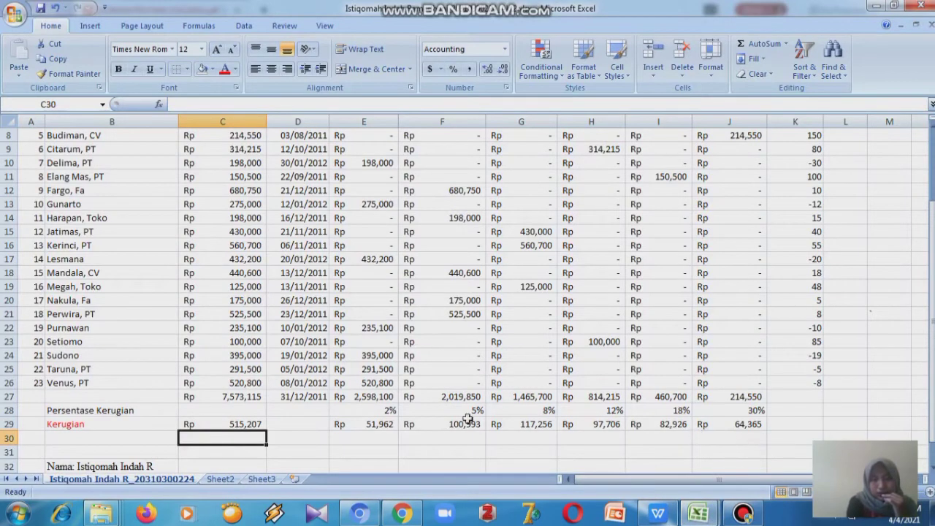
{"action": "left_click", "coordinate": [248, 422]}
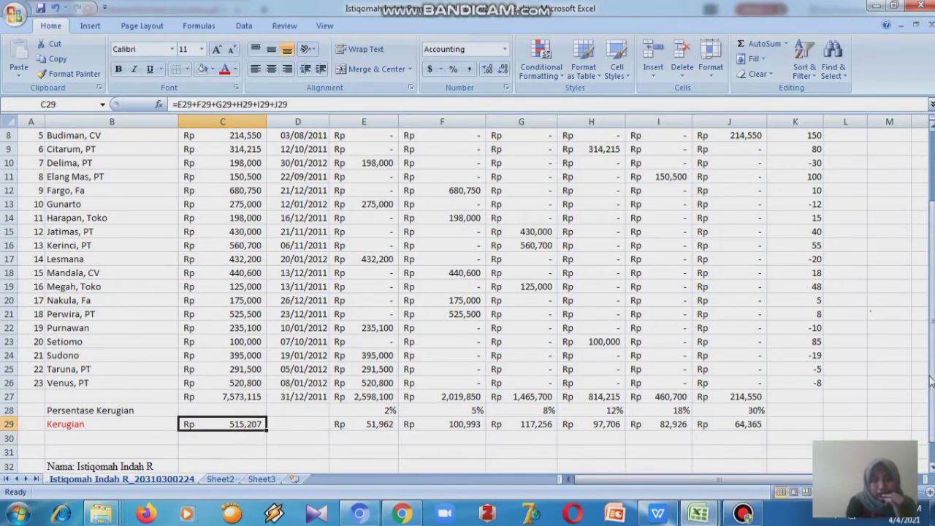
{"action": "left_click_drag", "start_coordinate": [932, 384], "coordinate": [934, 286]}
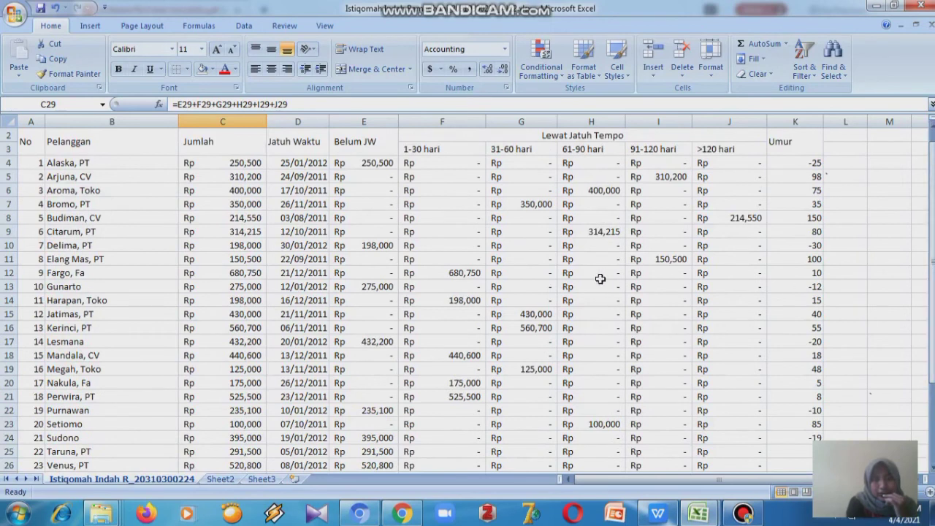
{"action": "left_click", "coordinate": [29, 141]}
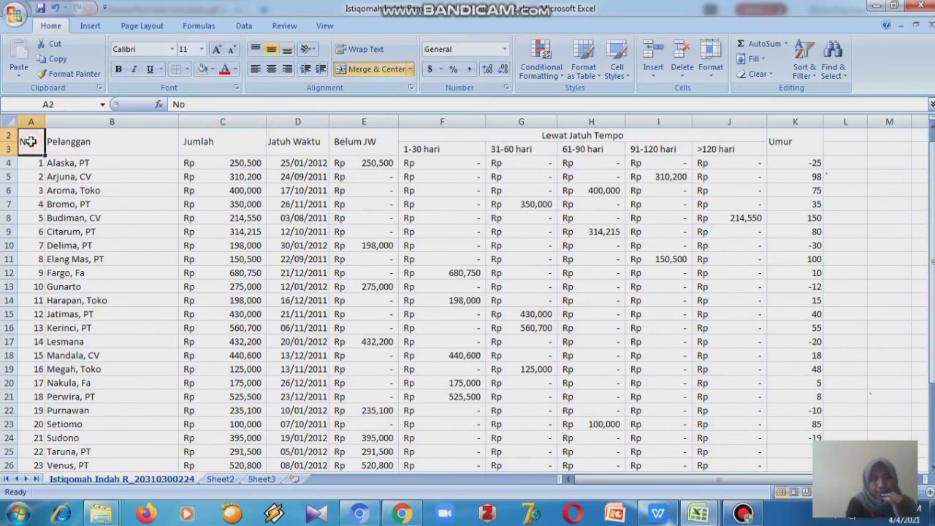
{"action": "key", "text": "shift+Right"}
{"action": "key", "text": "shift+Right"}
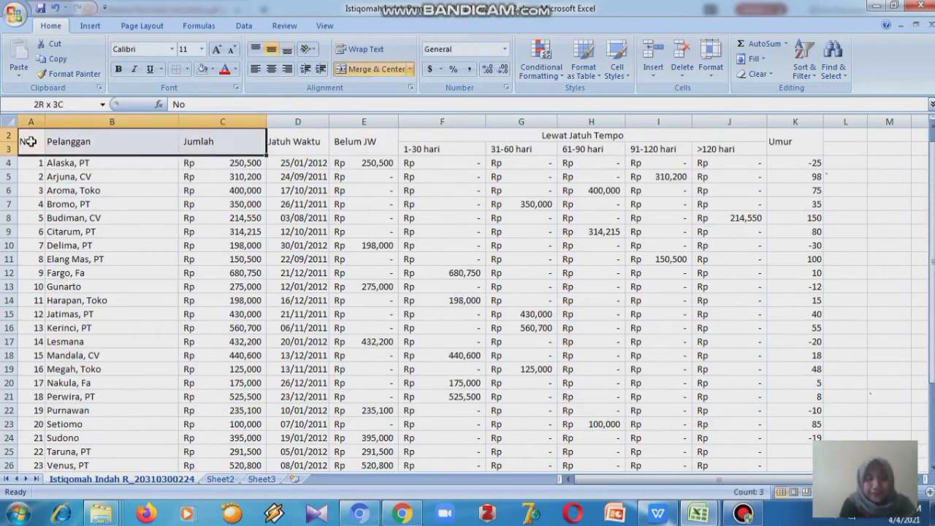
{"action": "key", "text": "shift+Right"}
{"action": "key", "text": "shift+Right"}
{"action": "key", "text": "shift+Right"}
{"action": "key", "text": "shift+Right"}
{"action": "key", "text": "shift+Right"}
{"action": "key", "text": "shift+Right"}
{"action": "key", "text": "shift+Right"}
{"action": "key", "text": "shift+Right"}
{"action": "key", "text": "shift+Down"}
{"action": "key", "text": "shift+Down"}
{"action": "key", "text": "shift+Down"}
{"action": "key", "text": "shift+Down"}
{"action": "key", "text": "shift+Down"}
{"action": "key", "text": "shift+Down"}
{"action": "key", "text": "shift+Down"}
{"action": "key", "text": "shift+Down"}
{"action": "key", "text": "shift+Down"}
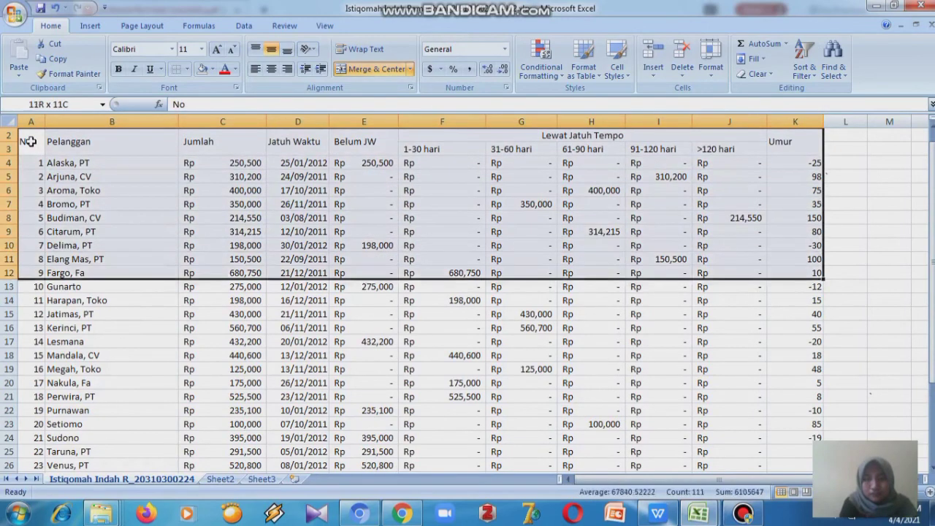
{"action": "key", "text": "shift+Down"}
{"action": "key", "text": "shift+Down"}
{"action": "key", "text": "shift+Down"}
{"action": "key", "text": "shift+Down"}
{"action": "key", "text": "shift+Down"}
{"action": "key", "text": "shift+Down"}
{"action": "key", "text": "shift+Down"}
{"action": "key", "text": "shift+Down"}
{"action": "key", "text": "shift+Down"}
{"action": "key", "text": "shift+Down"}
{"action": "key", "text": "shift+Down"}
{"action": "key", "text": "shift+Down"}
{"action": "key", "text": "shift+Down"}
{"action": "key", "text": "shift+Down"}
{"action": "key", "text": "shift+Down"}
{"action": "key", "text": "shift+Down"}
{"action": "key", "text": "shift+Down"}
{"action": "key", "text": "shift+Down"}
{"action": "key", "text": "shift+Down"}
{"action": "key", "text": "shift+Down"}
{"action": "key", "text": "shift+Up"}
{"action": "key", "text": "shift+Up"}
{"action": "key", "text": "shift+Up"}
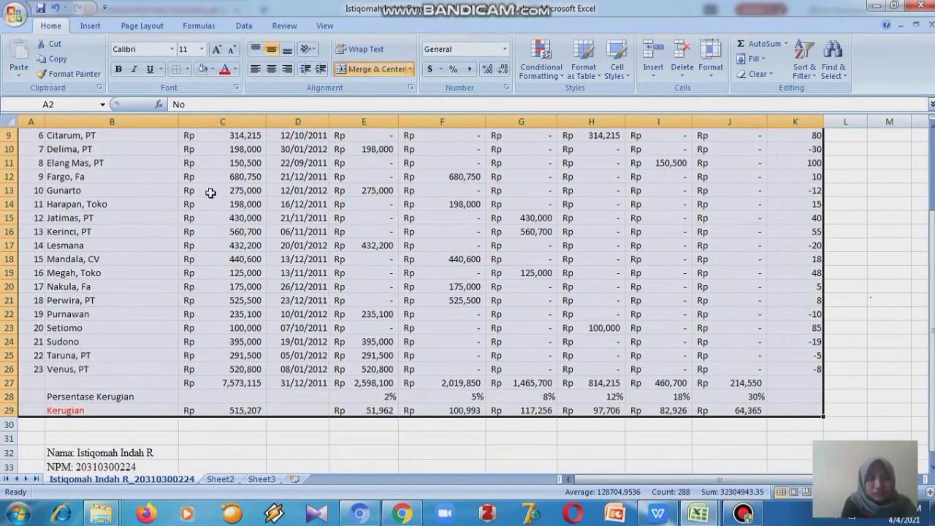
{"action": "left_click", "coordinate": [172, 341]}
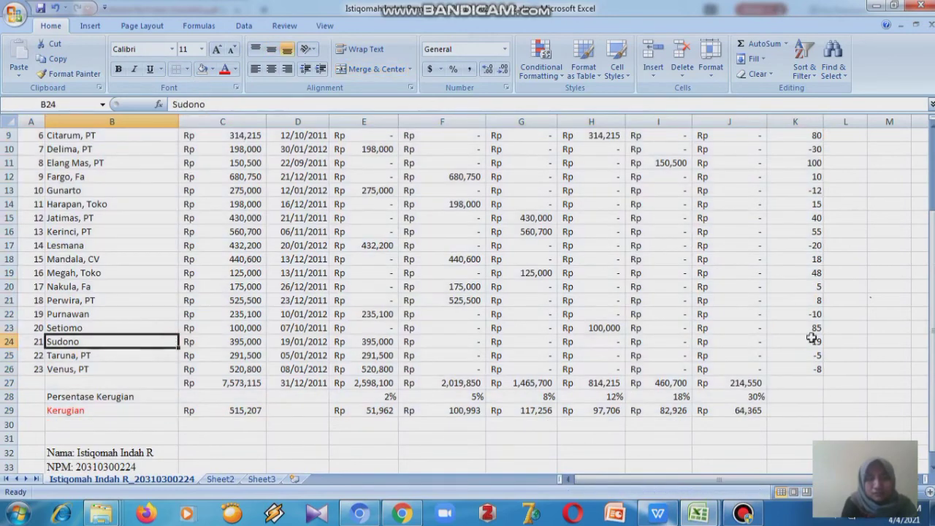
{"action": "scroll", "coordinate": [468, 302], "scroll_direction": "up", "scroll_amount": 3}
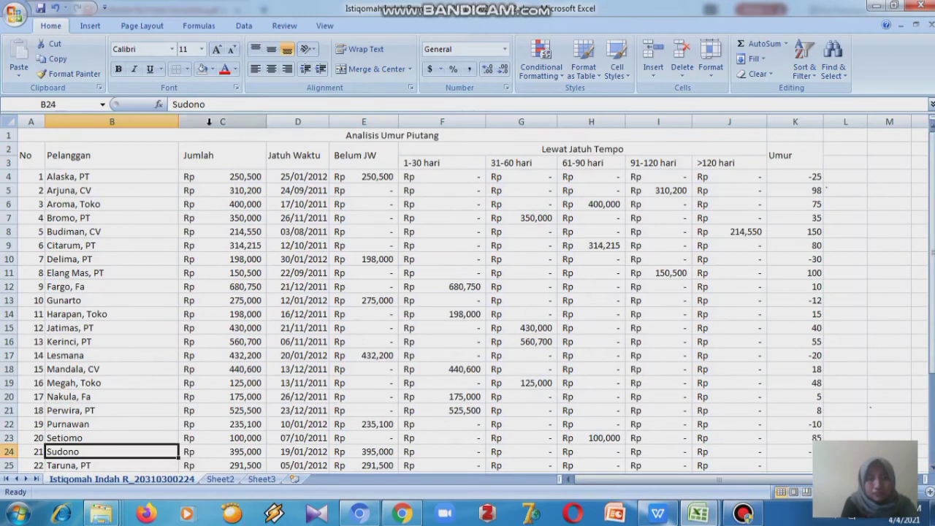
- Unmerge the Analisis Umur Piutang title across row 1, undoing an accidental centering
{"action": "left_click", "coordinate": [74, 137]}
{"action": "key", "text": "shift+Right"}
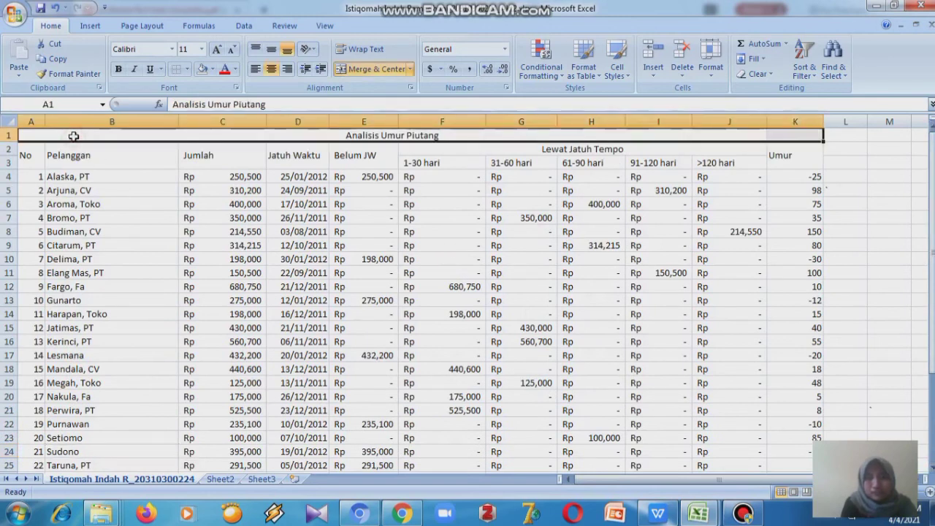
{"action": "left_click", "coordinate": [346, 70]}
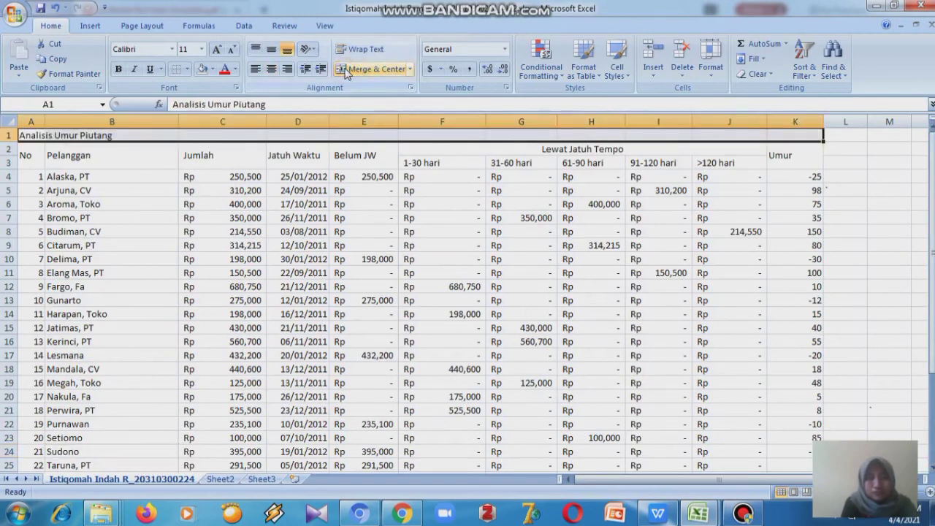
{"action": "left_click", "coordinate": [268, 73]}
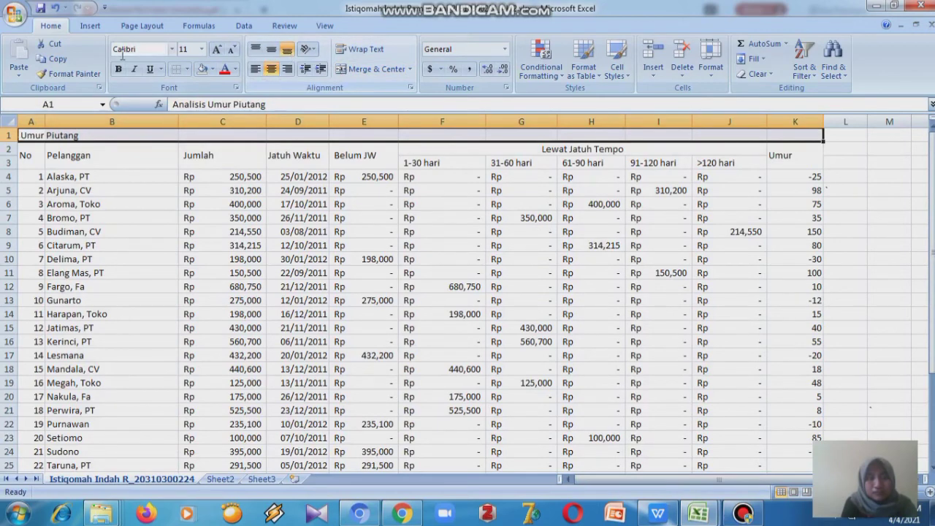
{"action": "left_click", "coordinate": [53, 9]}
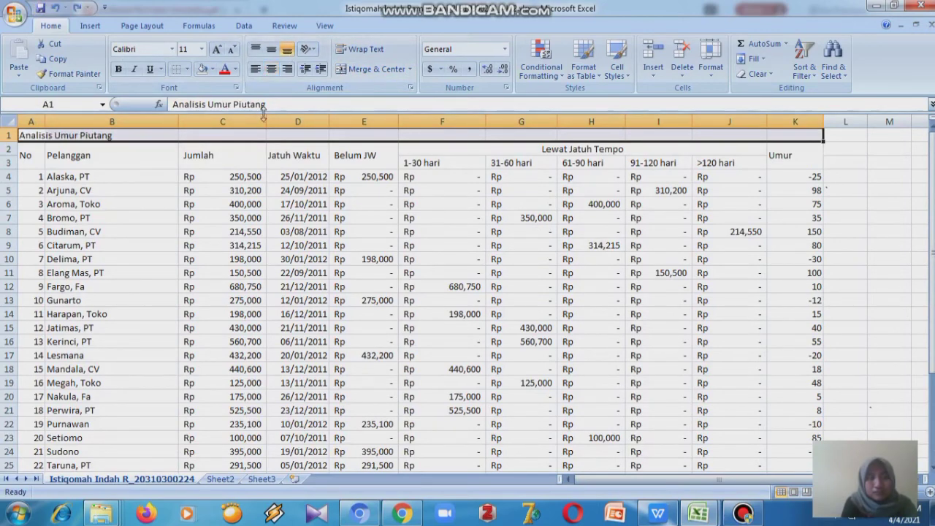
- Center-align all table contents from A2 to K29
{"action": "left_click", "coordinate": [367, 150]}
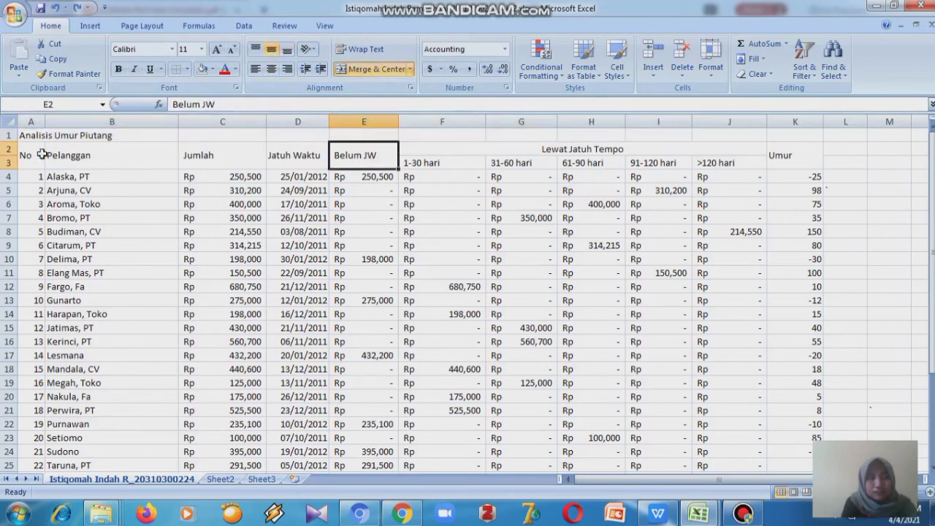
{"action": "left_click", "coordinate": [42, 154]}
{"action": "key", "text": "shift+Right"}
{"action": "key", "text": "shift+Right"}
{"action": "key", "text": "shift+Right"}
{"action": "key", "text": "shift+Right"}
{"action": "key", "text": "shift+Right"}
{"action": "key", "text": "shift+Right"}
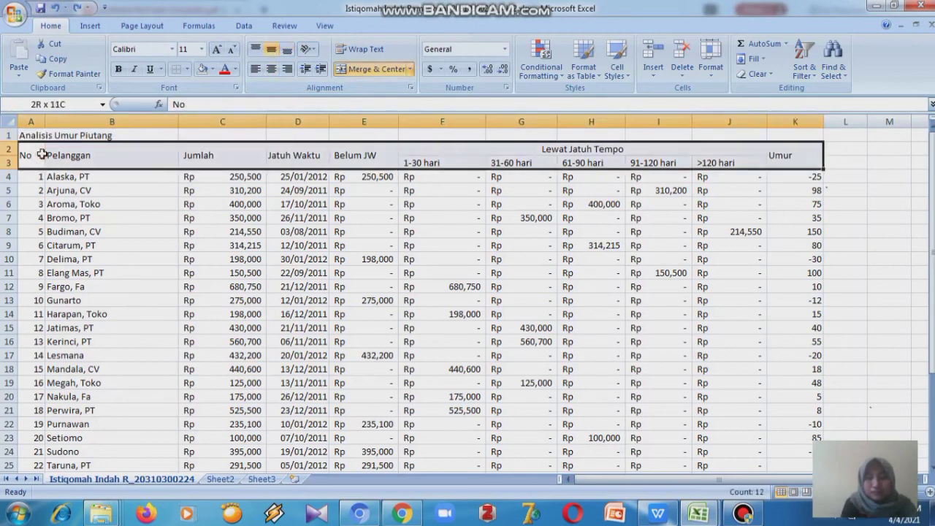
{"action": "key", "text": "shift+Down"}
{"action": "key", "text": "shift+Down"}
{"action": "key", "text": "shift+Down"}
{"action": "key", "text": "shift+Down"}
{"action": "key", "text": "shift+Down"}
{"action": "key", "text": "shift+Down"}
{"action": "key", "text": "shift+Down"}
{"action": "key", "text": "shift+Down"}
{"action": "key", "text": "shift+Down"}
{"action": "key", "text": "shift+Down"}
{"action": "key", "text": "shift+Down"}
{"action": "key", "text": "shift+Down"}
{"action": "key", "text": "shift+Down"}
{"action": "key", "text": "shift+Down"}
{"action": "key", "text": "shift+Down"}
{"action": "key", "text": "shift+Down"}
{"action": "key", "text": "shift+Down"}
{"action": "key", "text": "shift+Down"}
{"action": "key", "text": "shift+Down"}
{"action": "key", "text": "shift+Down"}
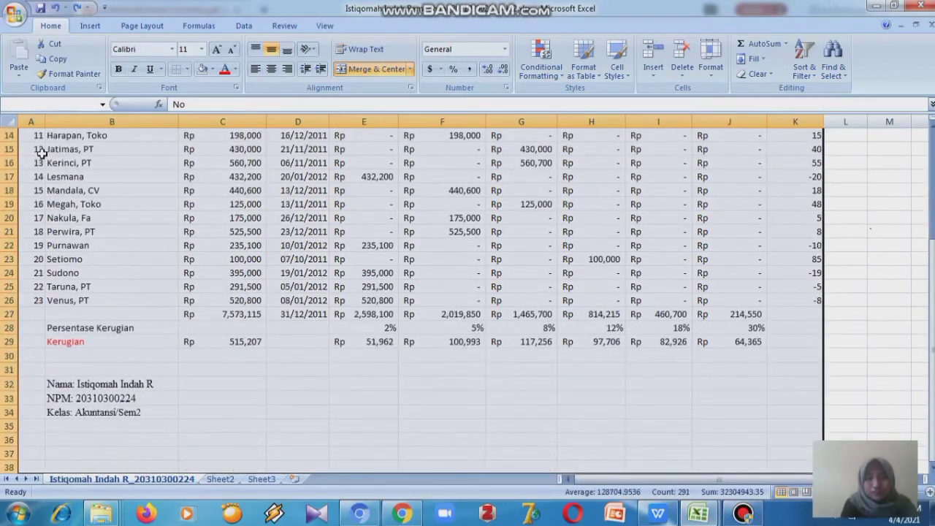
{"action": "key", "text": "shift+Up"}
{"action": "key", "text": "shift+Up"}
{"action": "key", "text": "shift+Up"}
{"action": "key", "text": "shift+Up"}
{"action": "key", "text": "shift+Up"}
{"action": "key", "text": "shift+Up"}
{"action": "key", "text": "shift+Up"}
{"action": "key", "text": "shift+Up"}
{"action": "key", "text": "shift+Up"}
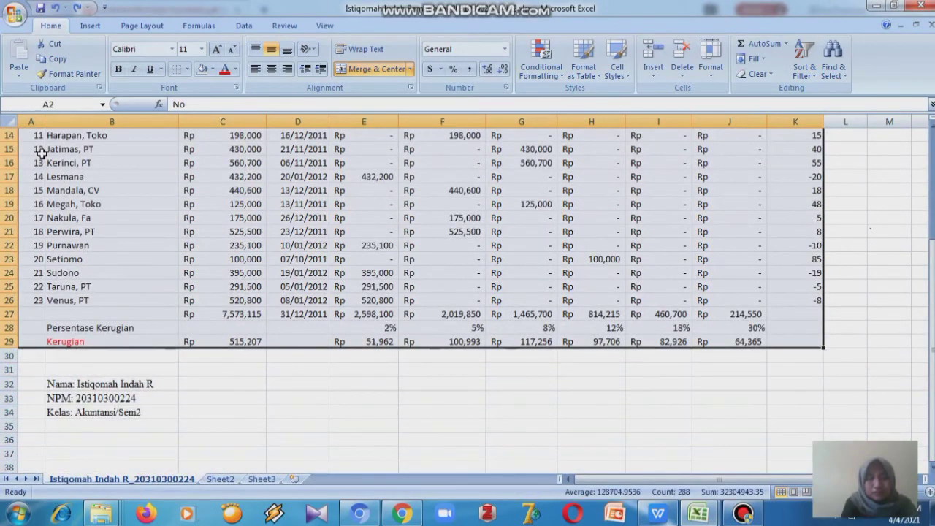
{"action": "left_click", "coordinate": [271, 69]}
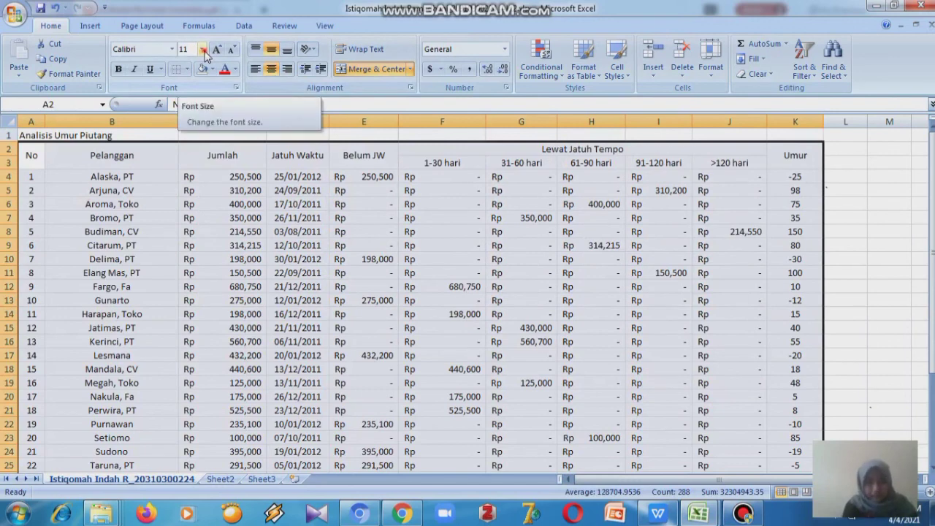
- Set the table's font to Times New Roman at size 12
{"action": "left_click", "coordinate": [202, 49]}
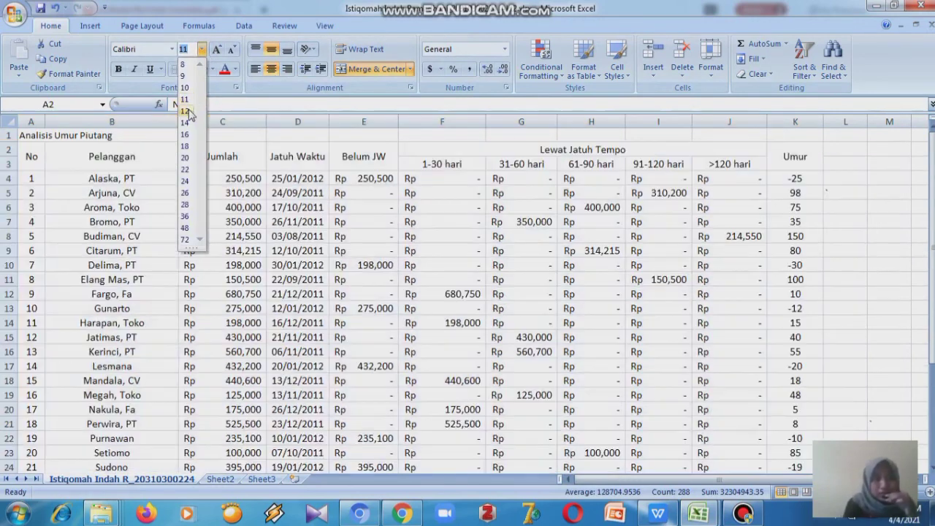
{"action": "left_click", "coordinate": [189, 111]}
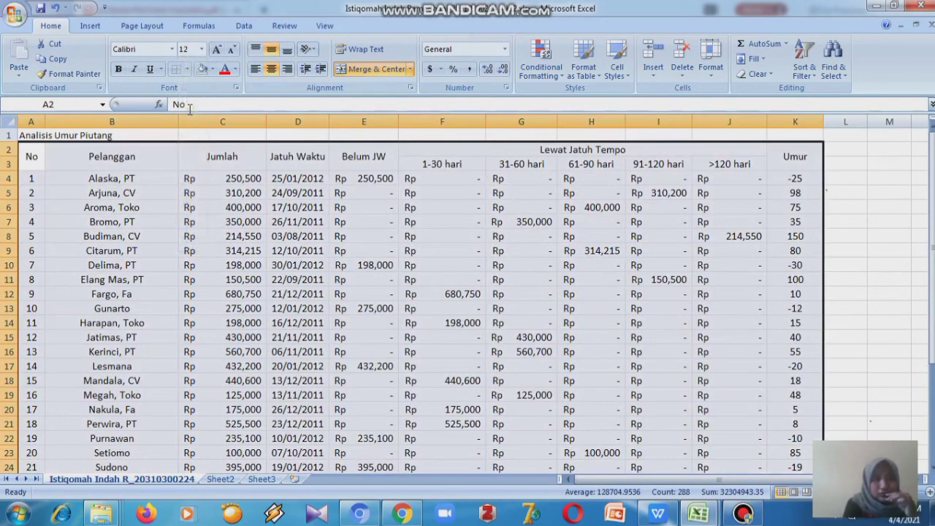
{"action": "left_click", "coordinate": [172, 50]}
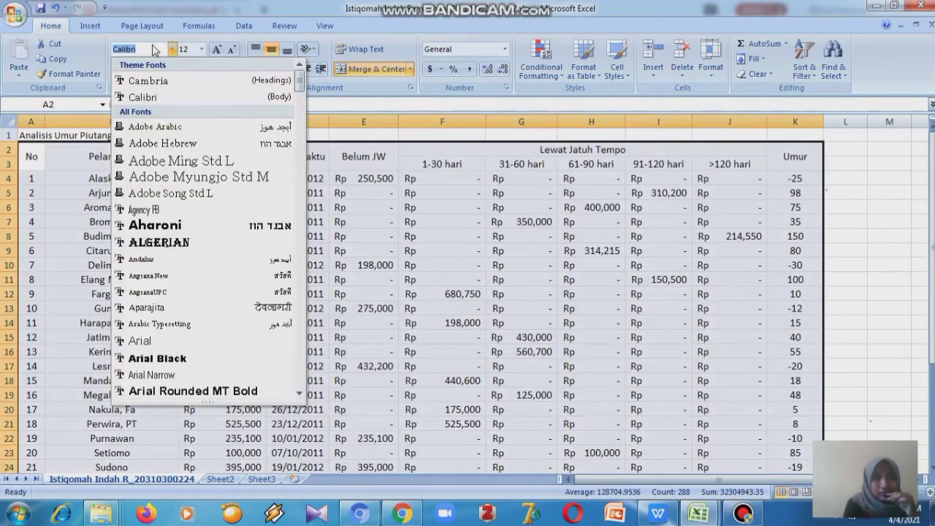
{"action": "type", "text": "Times New Rom"}
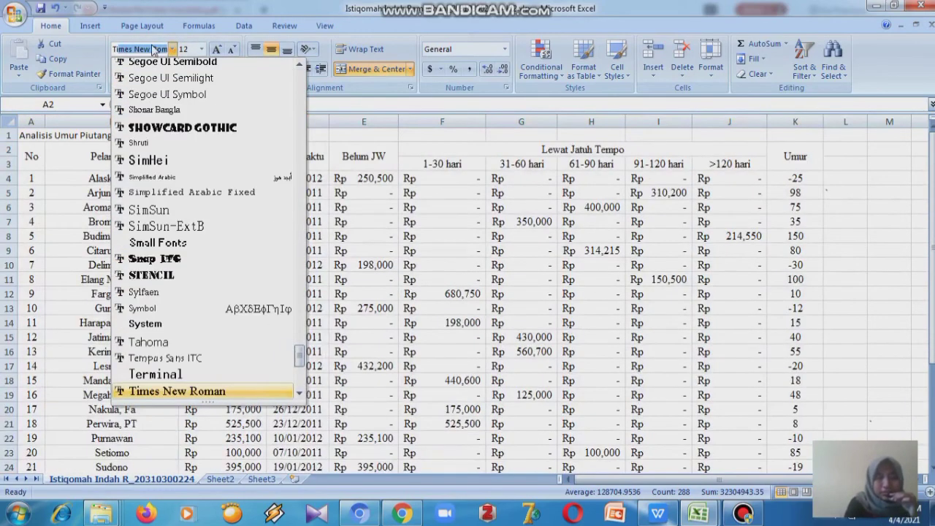
{"action": "key", "text": "Return"}
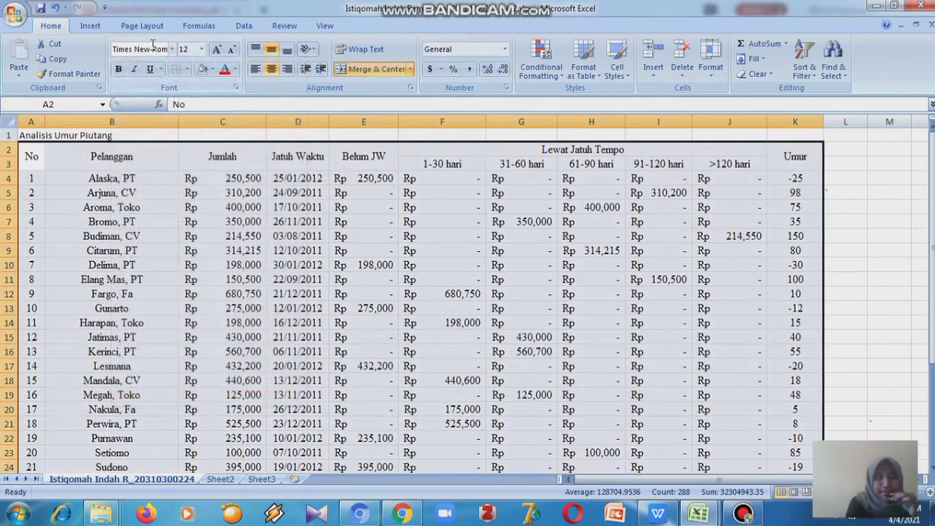
- Left-align the customer names in B4:B26
{"action": "left_click", "coordinate": [130, 172]}
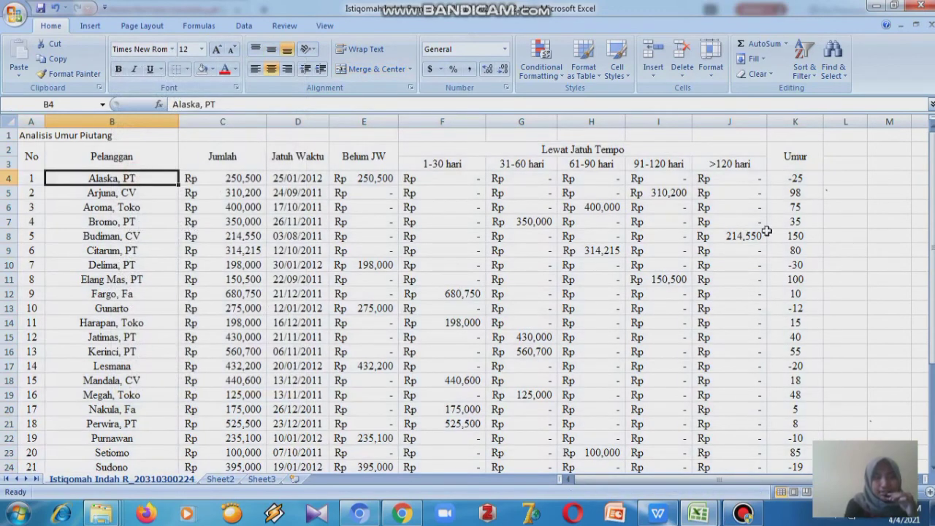
{"action": "left_click_drag", "start_coordinate": [933, 255], "coordinate": [932, 261]}
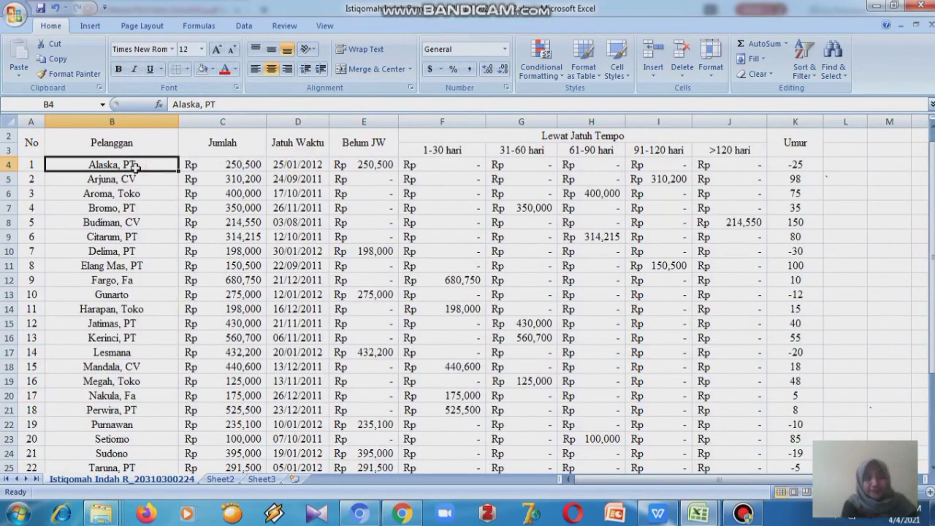
{"action": "key", "text": "shift+Down"}
{"action": "key", "text": "shift+Down"}
{"action": "key", "text": "shift+Down"}
{"action": "key", "text": "shift+Down"}
{"action": "key", "text": "shift+Down"}
{"action": "key", "text": "shift+Down"}
{"action": "key", "text": "shift+Down"}
{"action": "key", "text": "shift+Down"}
{"action": "key", "text": "shift+Down"}
{"action": "key", "text": "shift+Down"}
{"action": "key", "text": "shift+Down"}
{"action": "key", "text": "shift+Down"}
{"action": "key", "text": "shift+Down"}
{"action": "key", "text": "shift+Down"}
{"action": "key", "text": "shift+Down"}
{"action": "key", "text": "shift+Down"}
{"action": "key", "text": "shift+Down"}
{"action": "key", "text": "shift+Down"}
{"action": "key", "text": "shift+Down"}
{"action": "key", "text": "shift+Down"}
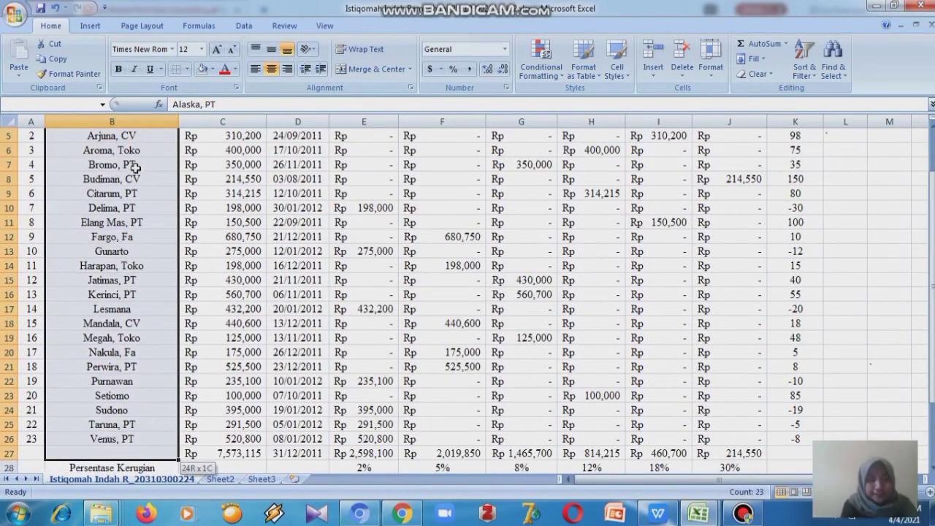
{"action": "key", "text": "shift+Up"}
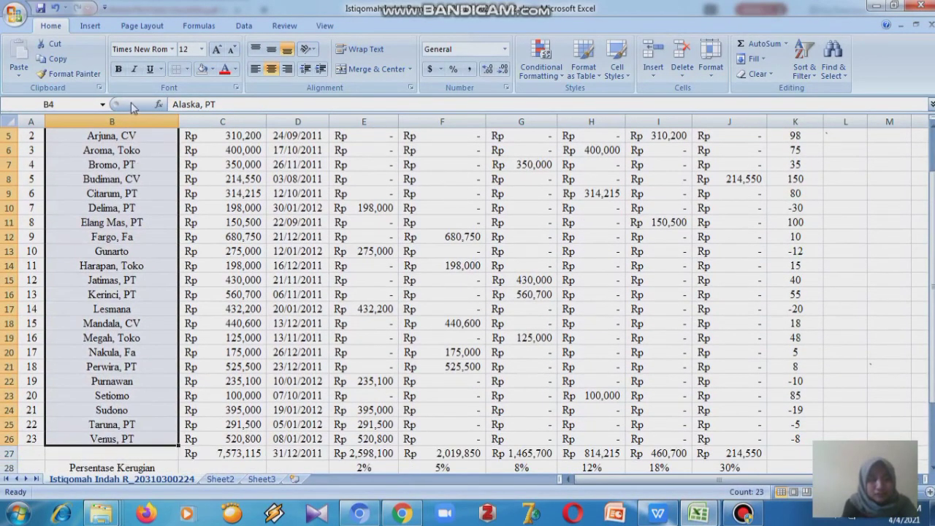
{"action": "left_click", "coordinate": [255, 68]}
{"action": "scroll", "coordinate": [94, 160], "scroll_direction": "up", "scroll_amount": 2}
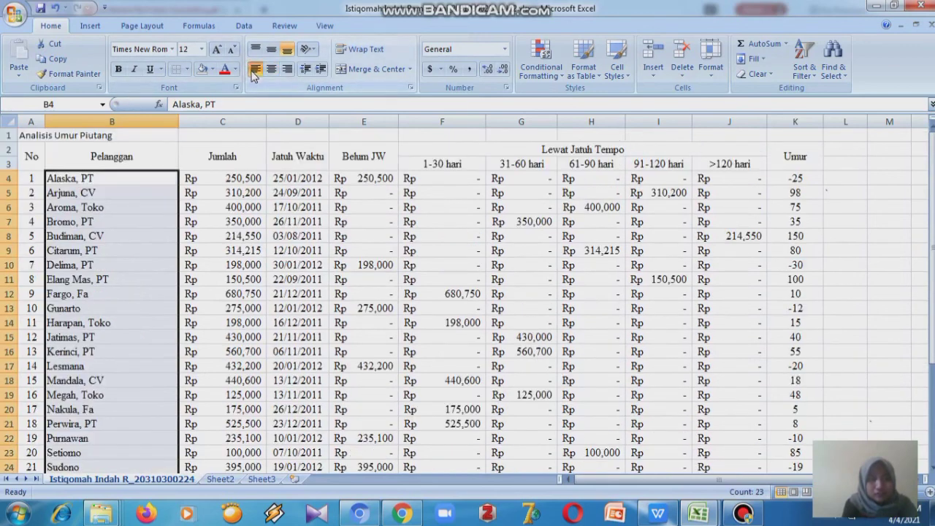
- Widen columns E, G, H, I and J so the amounts fit comfortably
{"action": "left_click", "coordinate": [544, 164]}
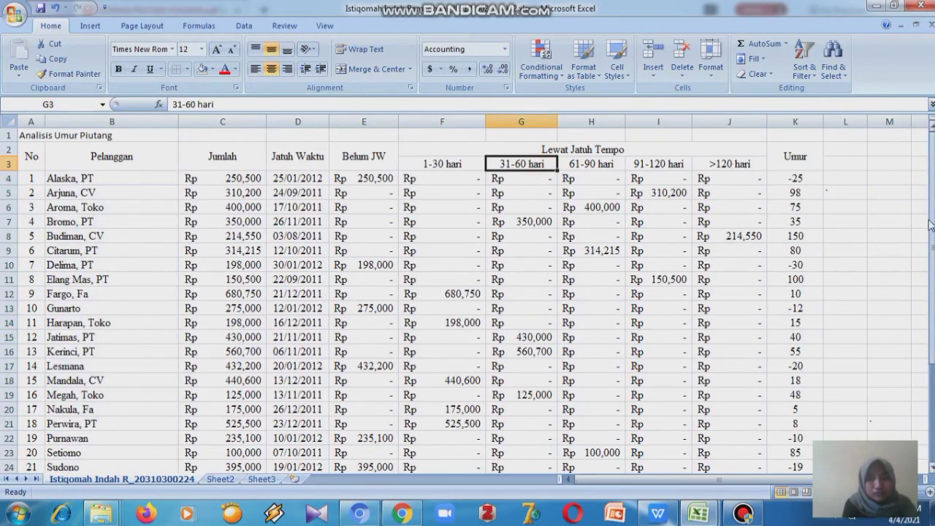
{"action": "mouse_move", "coordinate": [934, 226]}
{"action": "left_mouse_down"}
{"action": "mouse_move", "coordinate": [934, 284]}
{"action": "mouse_move", "coordinate": [934, 219]}
{"action": "left_mouse_up"}
{"action": "left_click_drag", "start_coordinate": [557, 126], "coordinate": [579, 124]}
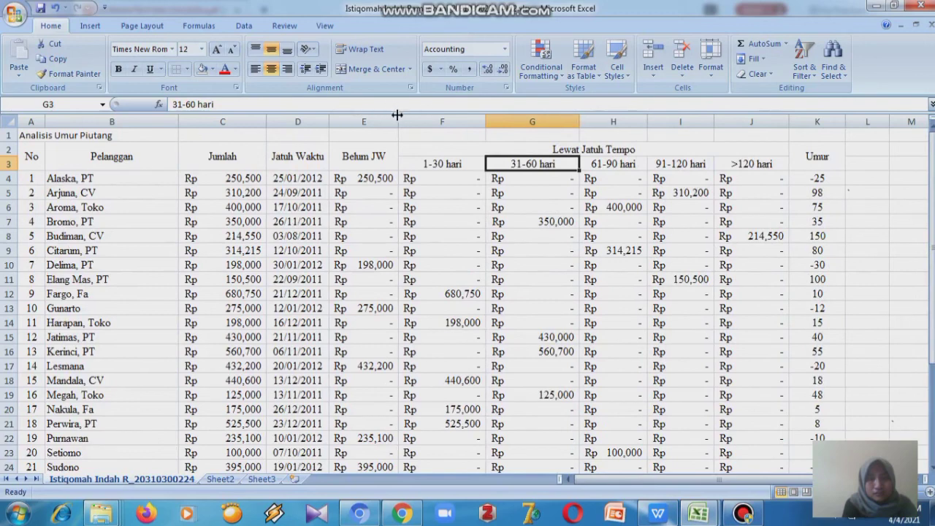
{"action": "left_click_drag", "start_coordinate": [396, 115], "coordinate": [414, 122]}
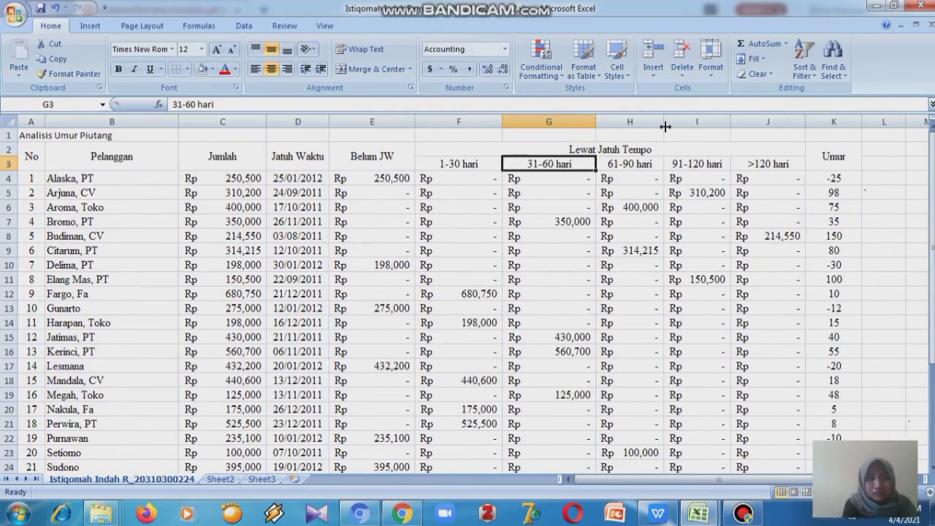
{"action": "left_click_drag", "start_coordinate": [665, 124], "coordinate": [685, 124]}
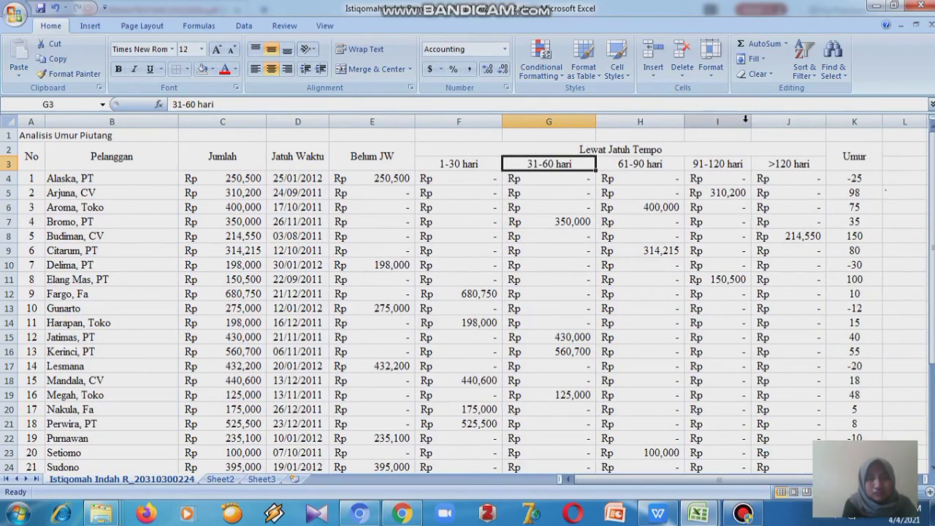
{"action": "left_click_drag", "start_coordinate": [752, 122], "coordinate": [782, 121]}
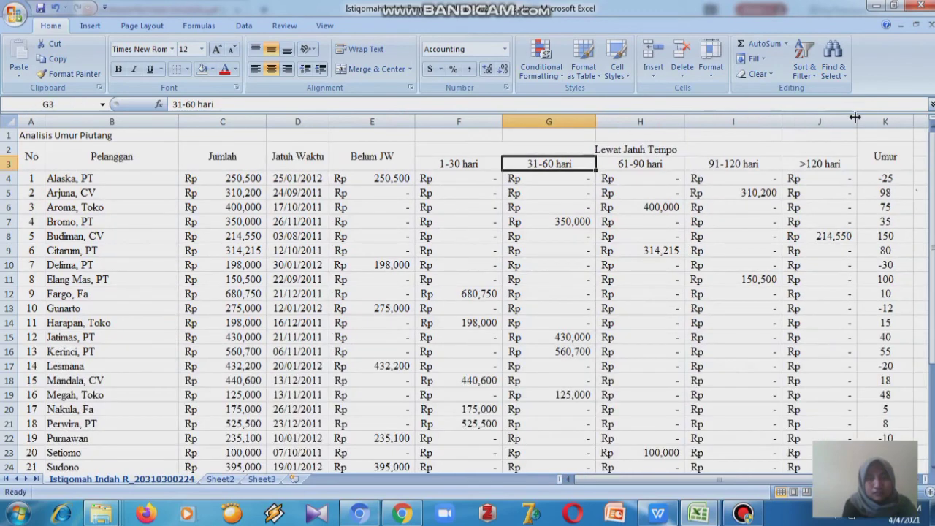
{"action": "left_click_drag", "start_coordinate": [855, 117], "coordinate": [879, 118]}
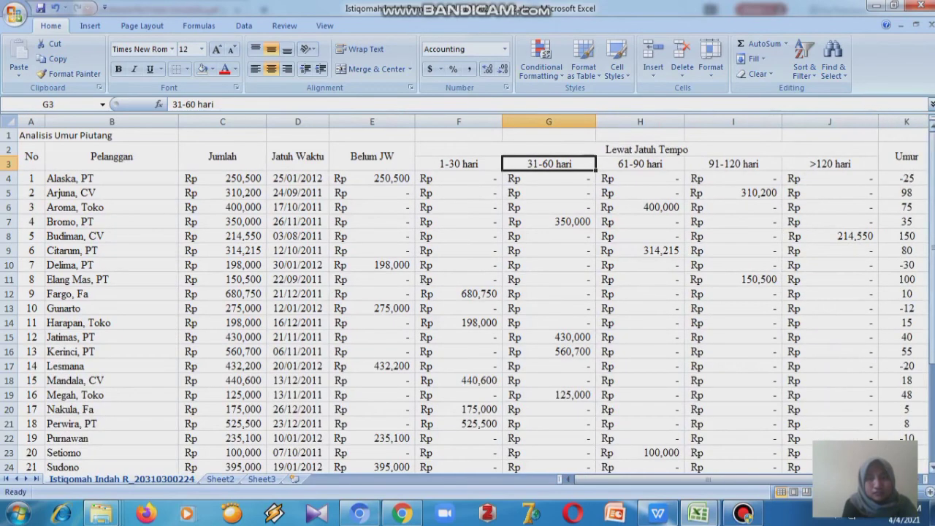
- Make the column headings in rows 2 and 3 bold
{"action": "left_click_drag", "start_coordinate": [932, 171], "coordinate": [932, 240]}
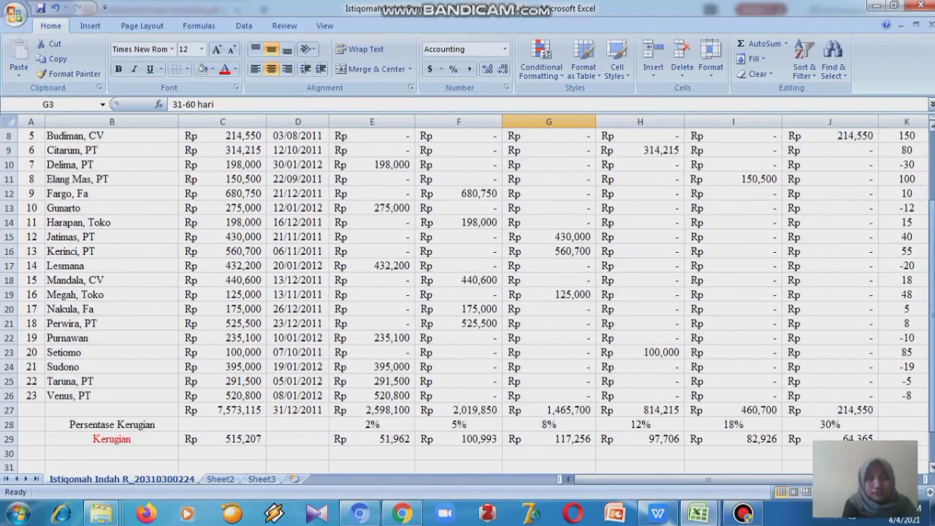
{"action": "left_click", "coordinate": [189, 162]}
{"action": "key", "text": "Up"}
{"action": "key", "text": "Up"}
{"action": "key", "text": "Up"}
{"action": "key", "text": "Up"}
{"action": "key", "text": "Up"}
{"action": "key", "text": "Up"}
{"action": "key", "text": "Up"}
{"action": "key", "text": "Up"}
{"action": "key", "text": "Up"}
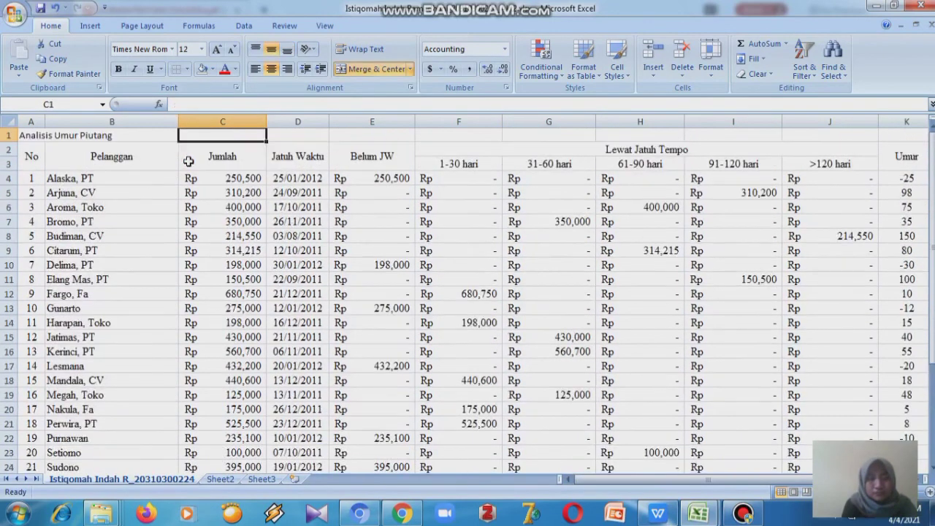
{"action": "left_click", "coordinate": [32, 157]}
{"action": "key", "text": "shift+Right"}
{"action": "key", "text": "shift+Right"}
{"action": "key", "text": "shift+Right"}
{"action": "key", "text": "shift+Right"}
{"action": "key", "text": "shift+Right"}
{"action": "key", "text": "shift+Right"}
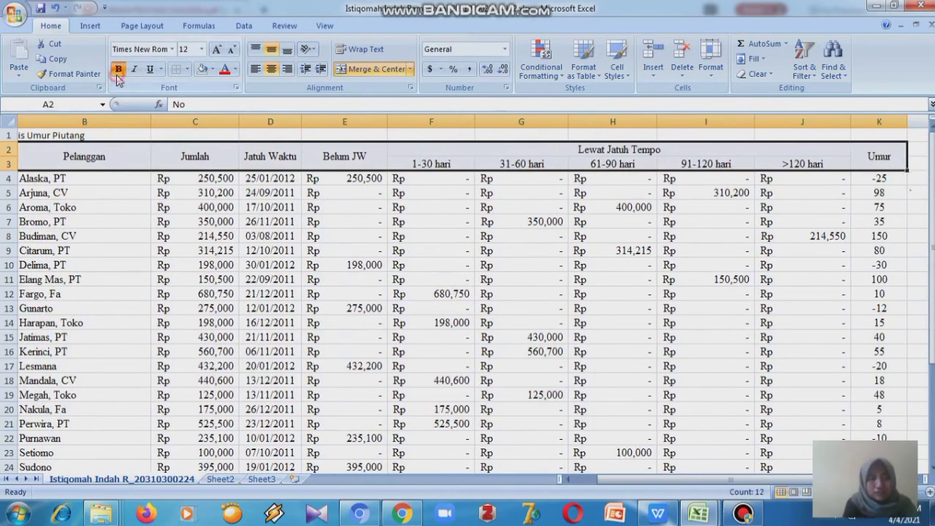
- Apply all borders to the table range A2:J27
{"action": "key", "text": "shift+Down"}
{"action": "key", "text": "shift+Down"}
{"action": "key", "text": "shift+Down"}
{"action": "key", "text": "shift+Down"}
{"action": "key", "text": "shift+Down"}
{"action": "key", "text": "shift+Down"}
{"action": "key", "text": "shift+Down"}
{"action": "key", "text": "shift+Down"}
{"action": "key", "text": "shift+Down"}
{"action": "key", "text": "shift+Down"}
{"action": "key", "text": "shift+Down"}
{"action": "key", "text": "shift+Down"}
{"action": "key", "text": "shift+Down"}
{"action": "key", "text": "shift+Down"}
{"action": "key", "text": "shift+Down"}
{"action": "key", "text": "shift+Down"}
{"action": "key", "text": "shift+Down"}
{"action": "key", "text": "shift+Down"}
{"action": "key", "text": "shift+Down"}
{"action": "key", "text": "shift+Down"}
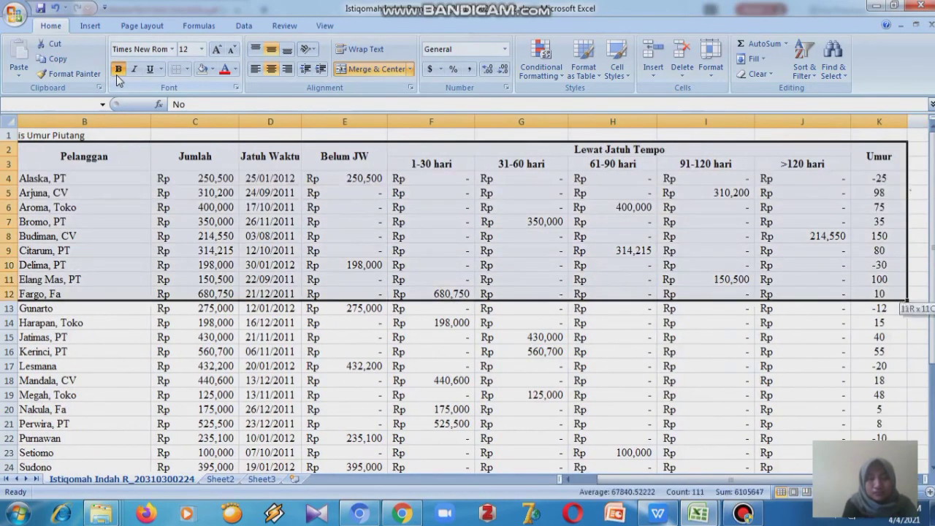
{"action": "key", "text": "shift+Up"}
{"action": "key", "text": "shift+Up"}
{"action": "key", "text": "shift+Up"}
{"action": "key", "text": "shift+Up"}
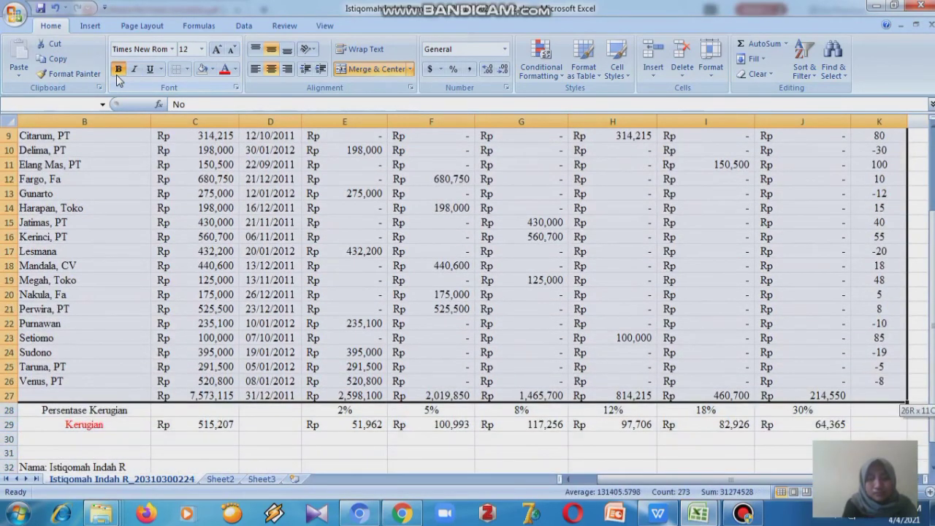
{"action": "key", "text": "shift+Left"}
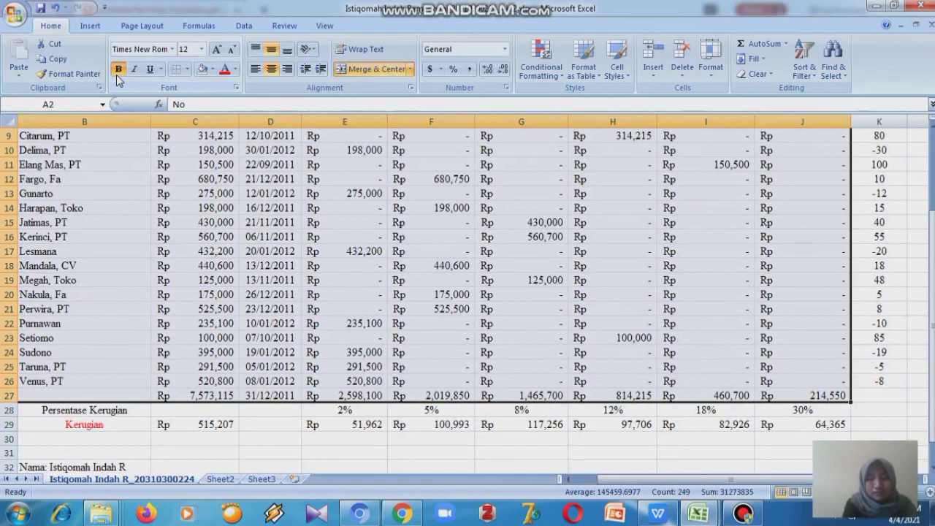
{"action": "left_click", "coordinate": [187, 69]}
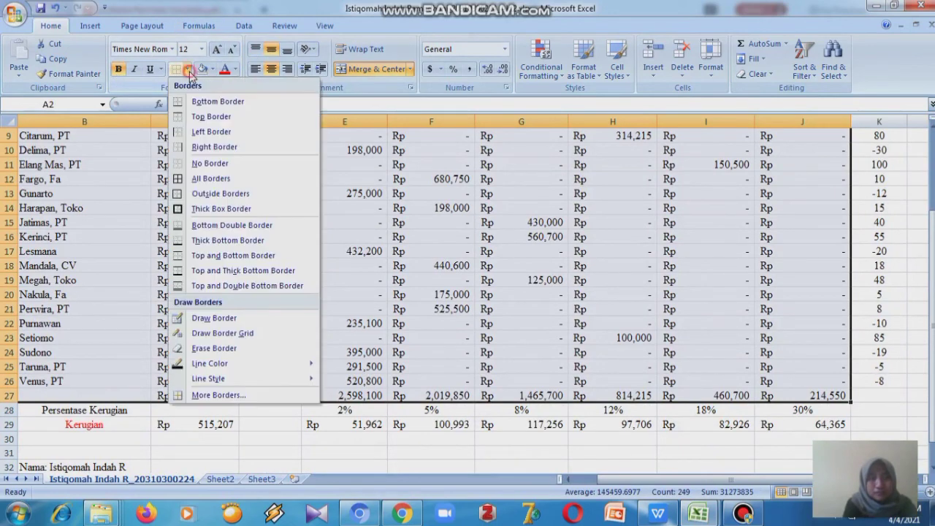
{"action": "left_click", "coordinate": [211, 178]}
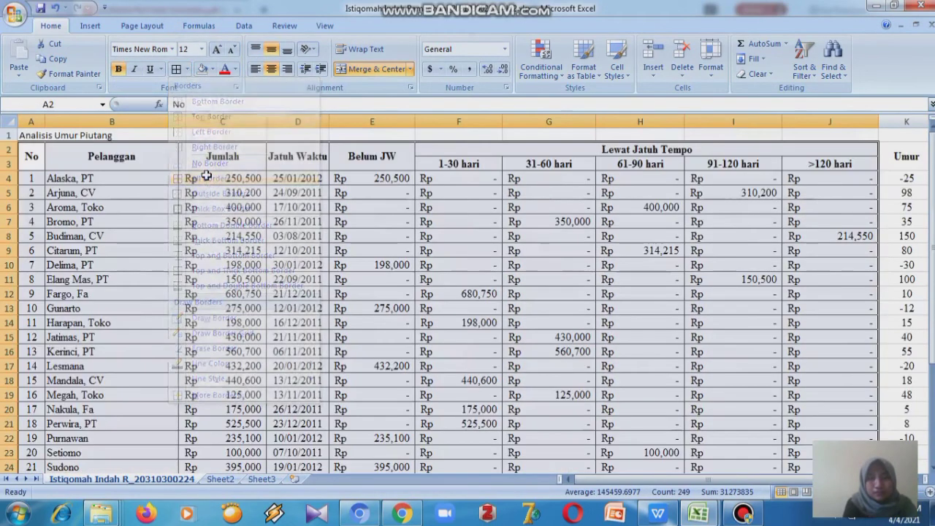
- Apply all borders to the Umur column cells K2:K26
{"action": "left_click", "coordinate": [906, 152]}
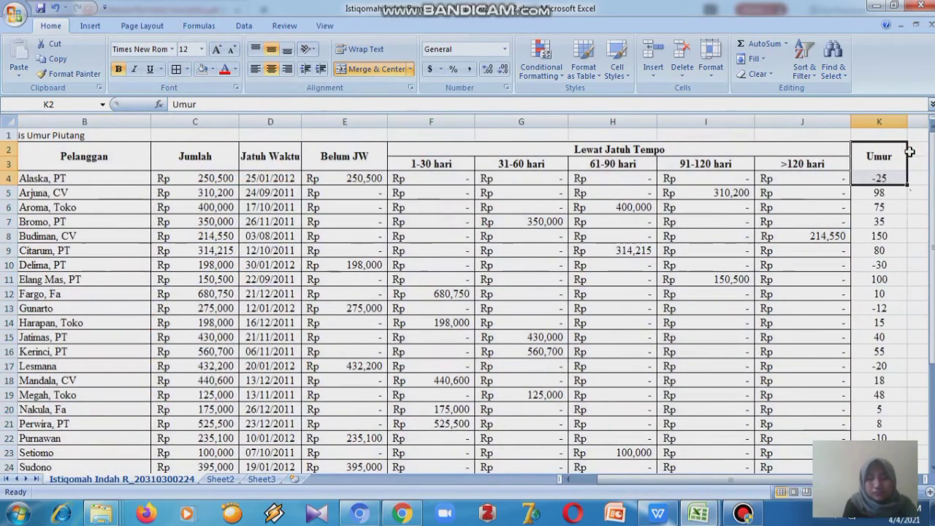
{"action": "key", "text": "shift+Down"}
{"action": "key", "text": "shift+Down"}
{"action": "key", "text": "shift+Down"}
{"action": "key", "text": "shift+Down"}
{"action": "key", "text": "shift+Down"}
{"action": "key", "text": "shift+Down"}
{"action": "key", "text": "shift+Down"}
{"action": "key", "text": "shift+Down"}
{"action": "key", "text": "shift+Down"}
{"action": "key", "text": "shift+Down"}
{"action": "key", "text": "shift+Down"}
{"action": "key", "text": "shift+Down"}
{"action": "key", "text": "shift+Down"}
{"action": "key", "text": "shift+Down"}
{"action": "key", "text": "shift+Down"}
{"action": "key", "text": "shift+Down"}
{"action": "key", "text": "shift+Down"}
{"action": "key", "text": "shift+Down"}
{"action": "key", "text": "shift+Down"}
{"action": "key", "text": "shift+Down"}
{"action": "key", "text": "shift+Down"}
{"action": "key", "text": "shift+Down"}
{"action": "key", "text": "shift+Down"}
{"action": "key", "text": "shift+Up"}
{"action": "key", "text": "shift+Up"}
{"action": "key", "text": "shift+Up"}
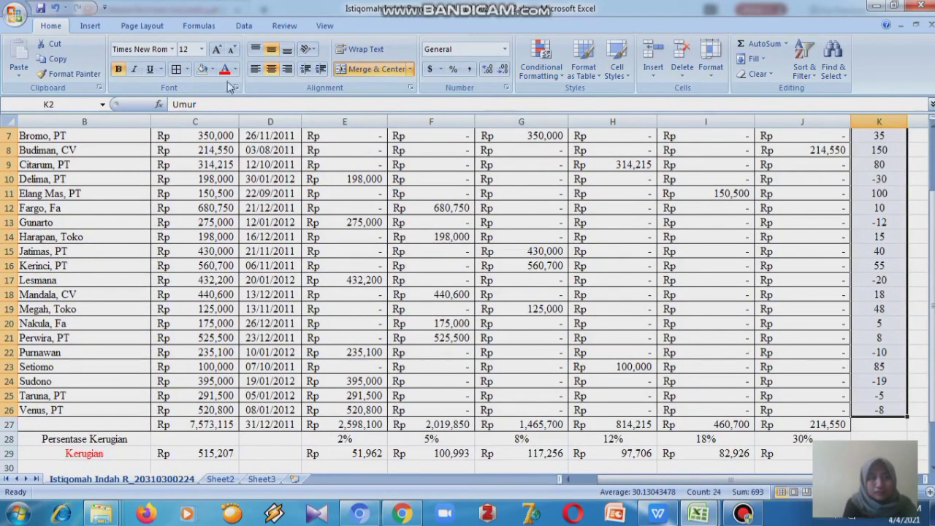
{"action": "left_click", "coordinate": [176, 71]}
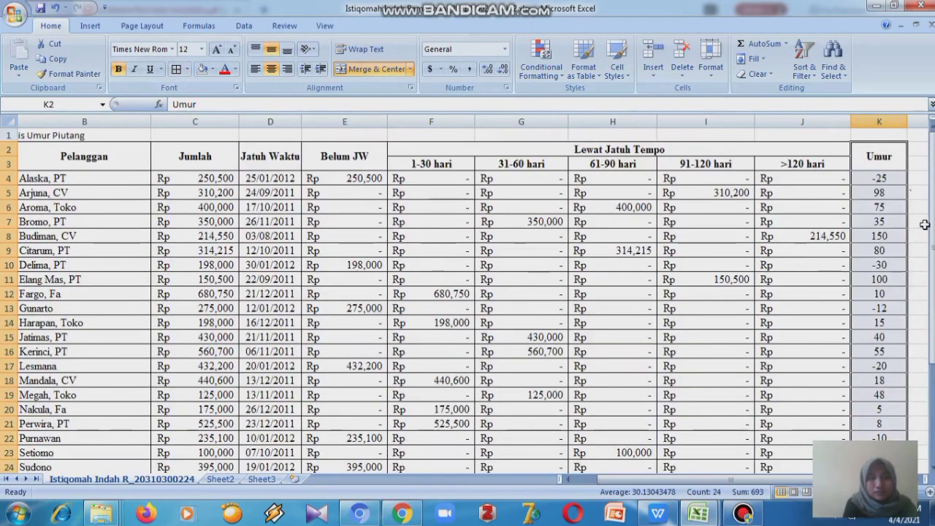
- Fill the Persentase Kerugian row B28:J28 and the total loss cell C29 with yellow
{"action": "left_click_drag", "start_coordinate": [931, 247], "coordinate": [931, 257]}
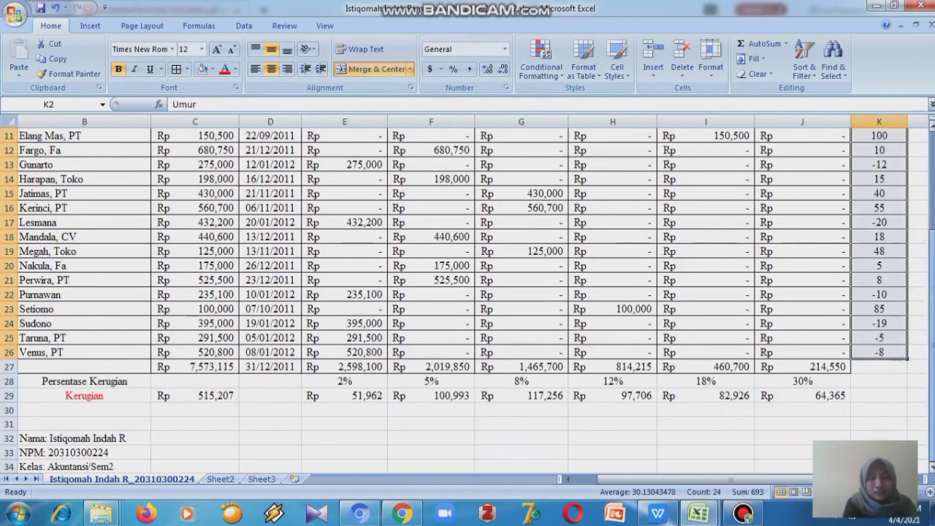
{"action": "left_click", "coordinate": [94, 381]}
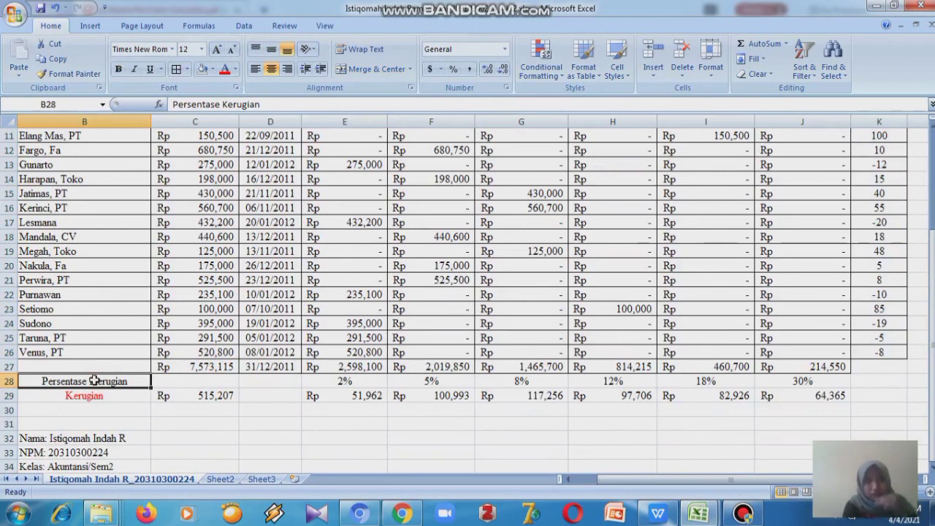
{"action": "left_click", "coordinate": [215, 73]}
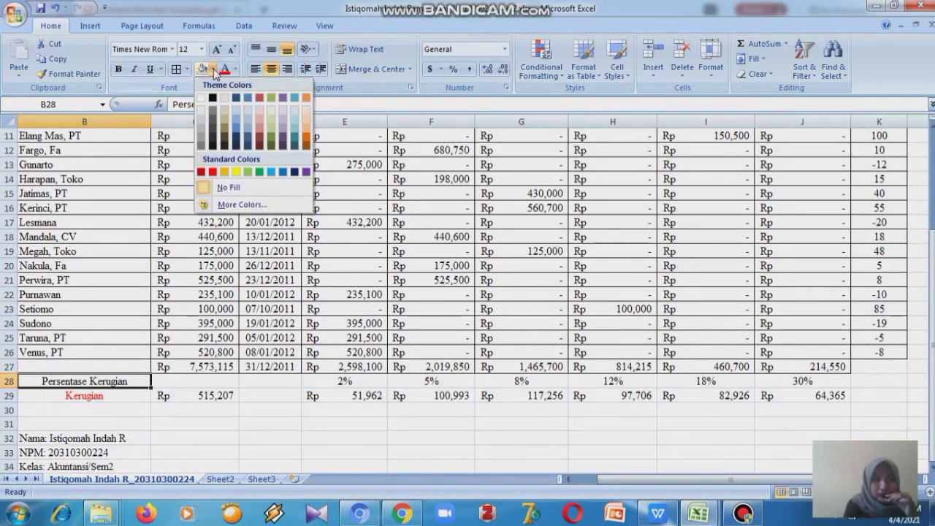
{"action": "left_click", "coordinate": [231, 171]}
{"action": "mouse_move", "coordinate": [661, 515]}
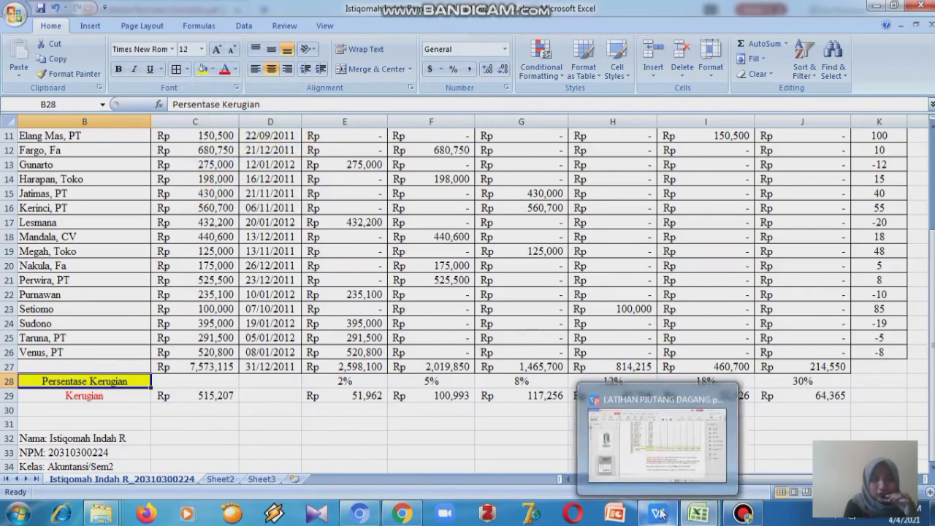
{"action": "mouse_move", "coordinate": [664, 453]}
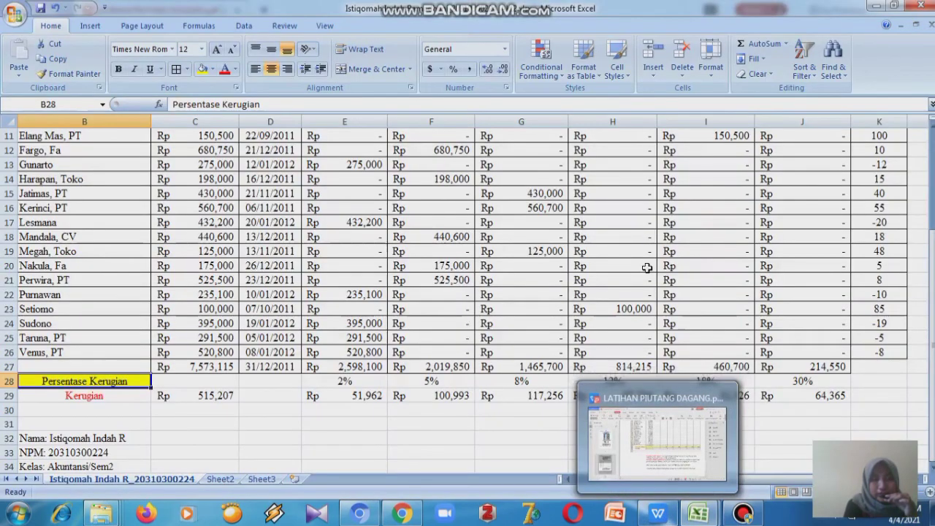
{"action": "left_click", "coordinate": [232, 380]}
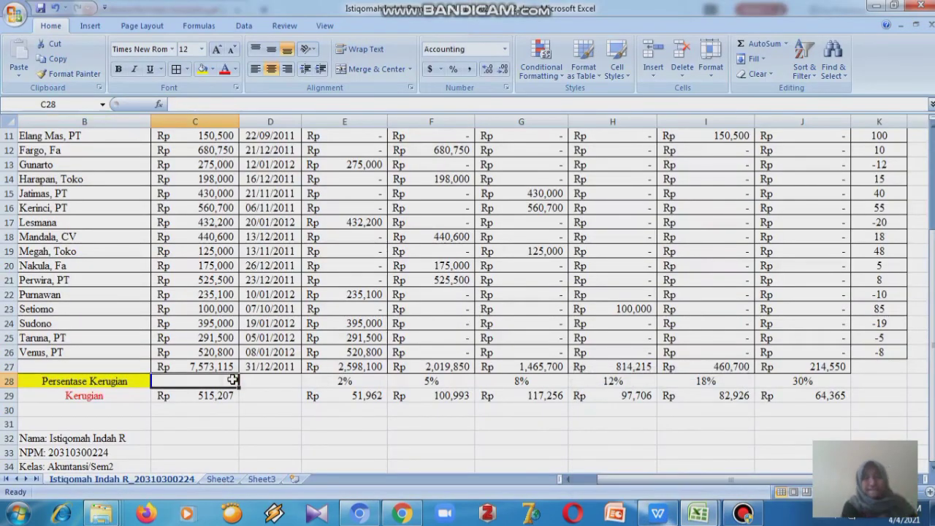
{"action": "left_click_drag", "start_coordinate": [232, 379], "coordinate": [802, 381]}
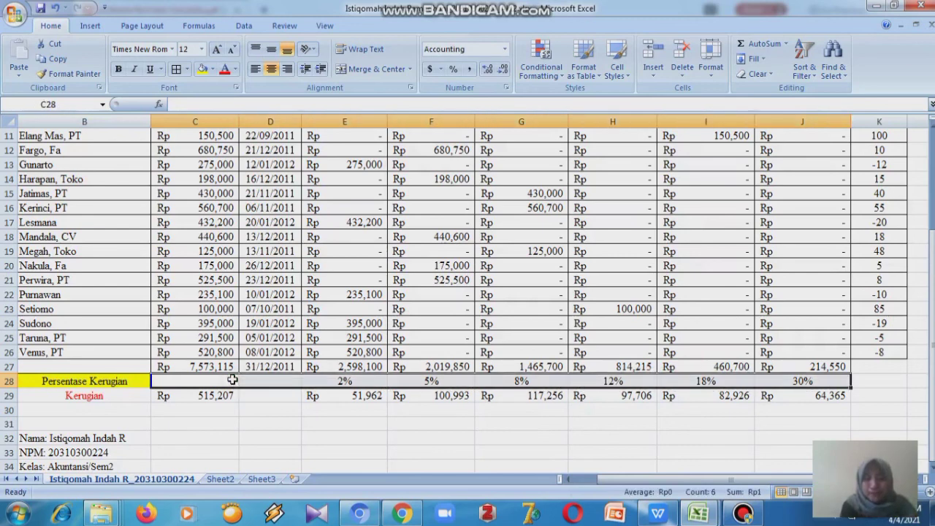
{"action": "left_click", "coordinate": [202, 69]}
{"action": "left_click", "coordinate": [212, 396]}
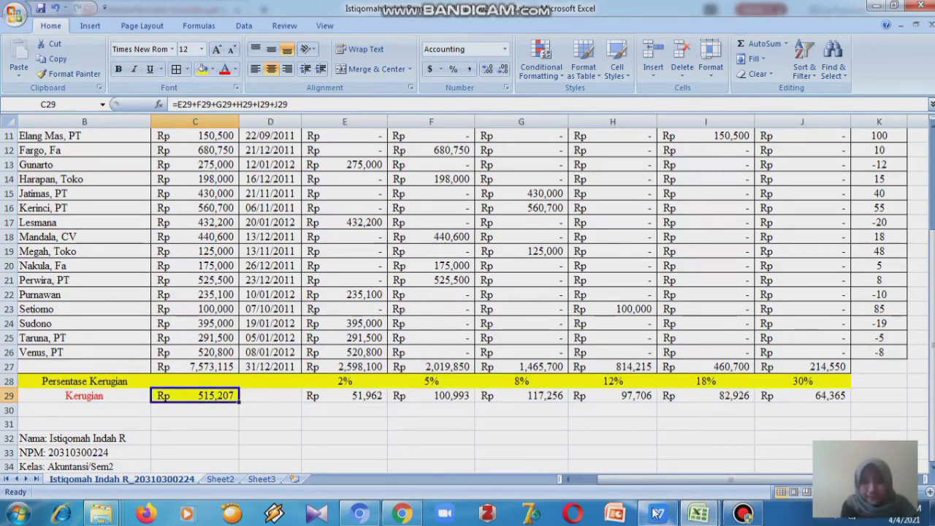
{"action": "mouse_move", "coordinate": [657, 514]}
{"action": "mouse_move", "coordinate": [660, 473]}
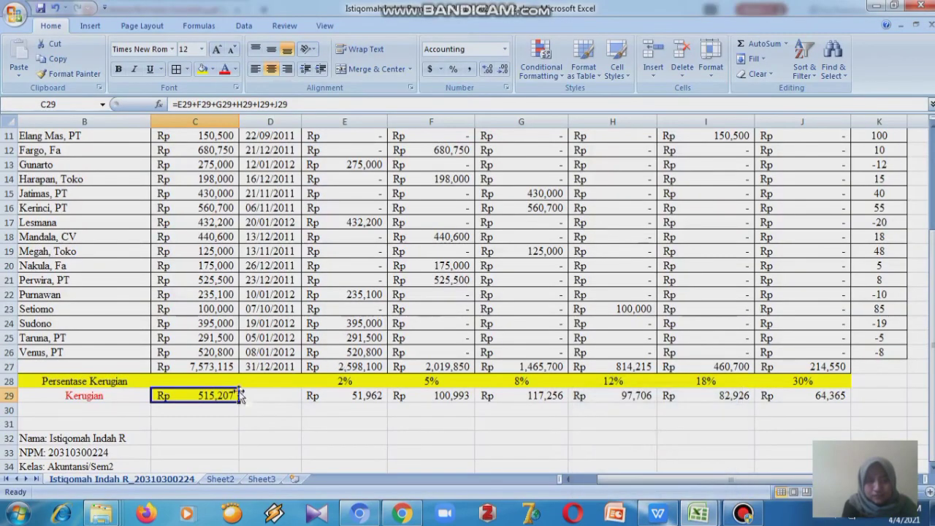
- Apply all borders to the loss rows C28:J29
{"action": "left_click", "coordinate": [168, 382]}
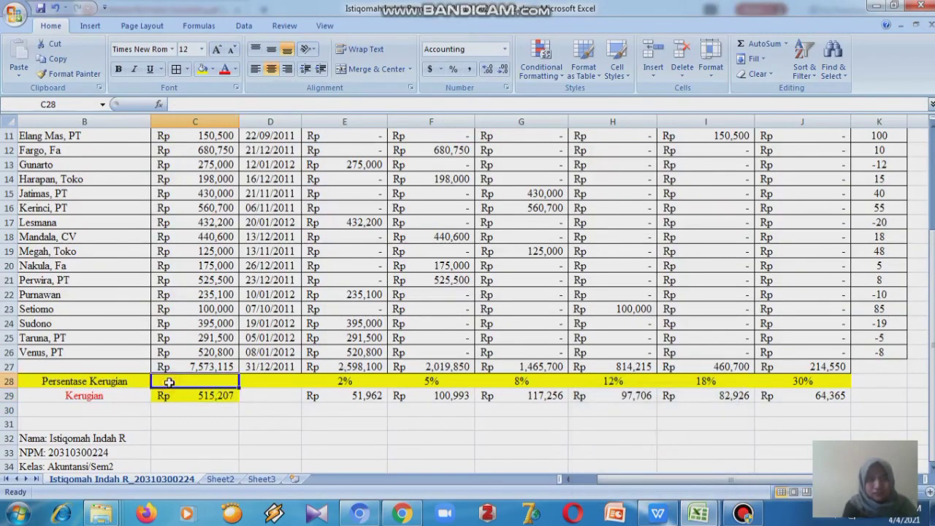
{"action": "key", "text": "shift+Down"}
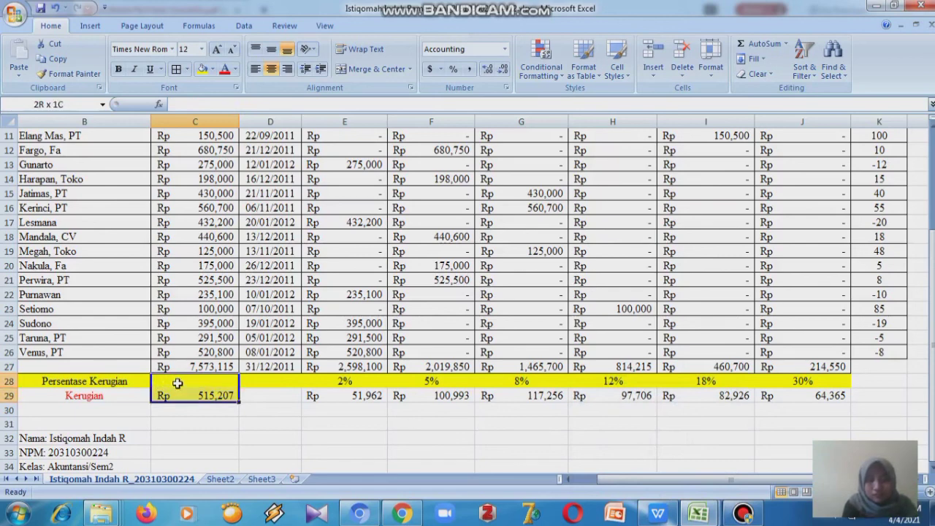
{"action": "key", "text": "shift+Right"}
{"action": "key", "text": "shift+Right"}
{"action": "key", "text": "shift+Right"}
{"action": "key", "text": "shift+Right"}
{"action": "key", "text": "shift+Right"}
{"action": "key", "text": "shift+Right"}
{"action": "key", "text": "shift+Right"}
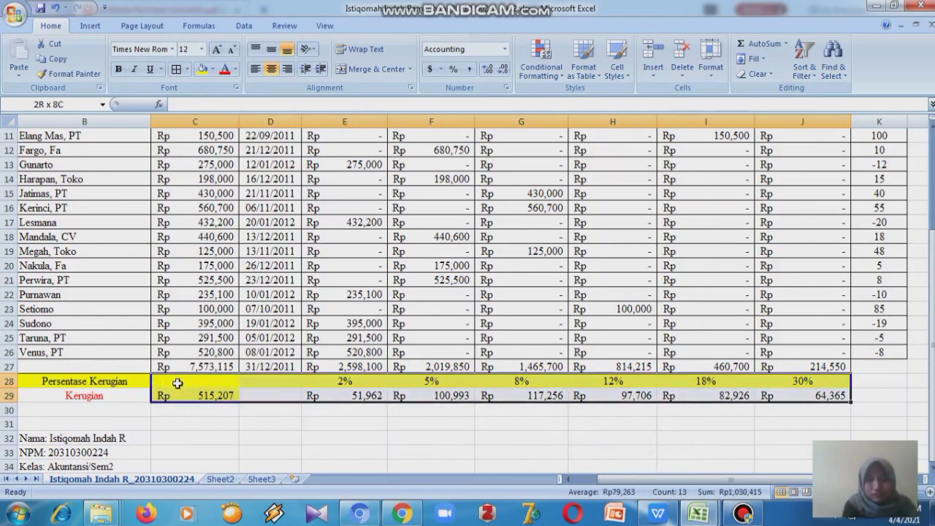
{"action": "left_click", "coordinate": [175, 72]}
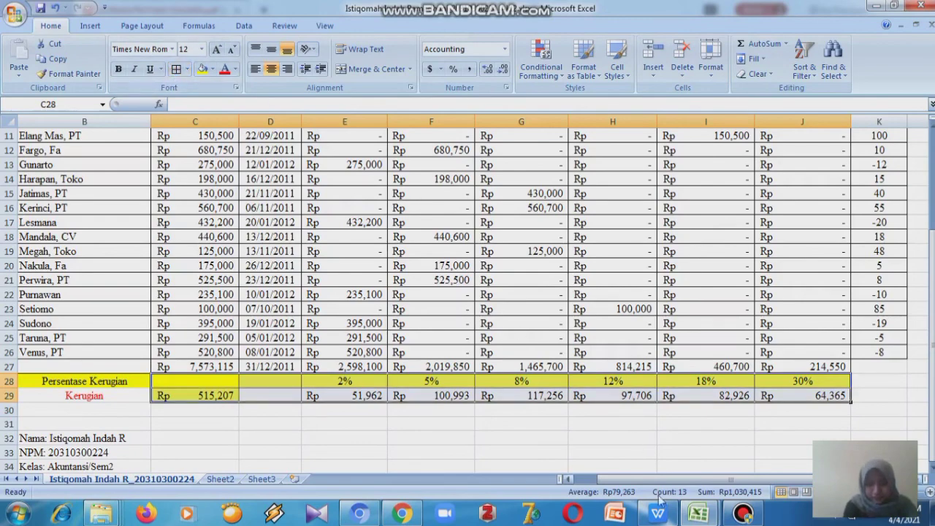
{"action": "mouse_move", "coordinate": [657, 514]}
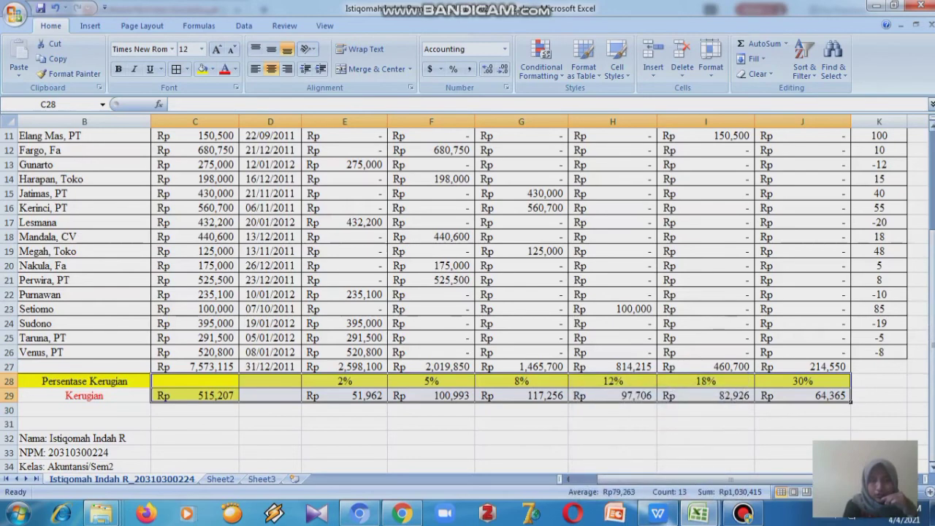
- Set cell B1 to Times New Roman at size 14
{"action": "left_click_drag", "start_coordinate": [932, 340], "coordinate": [932, 240]}
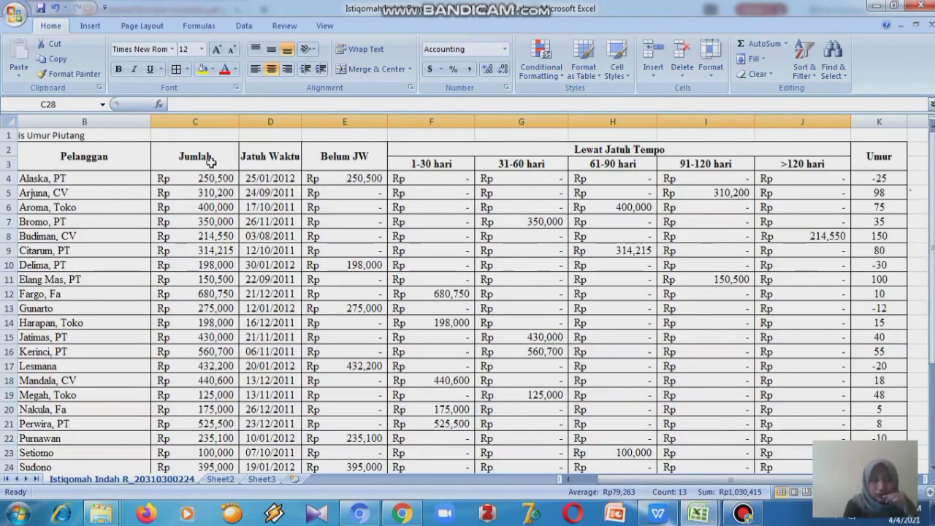
{"action": "left_click", "coordinate": [109, 132]}
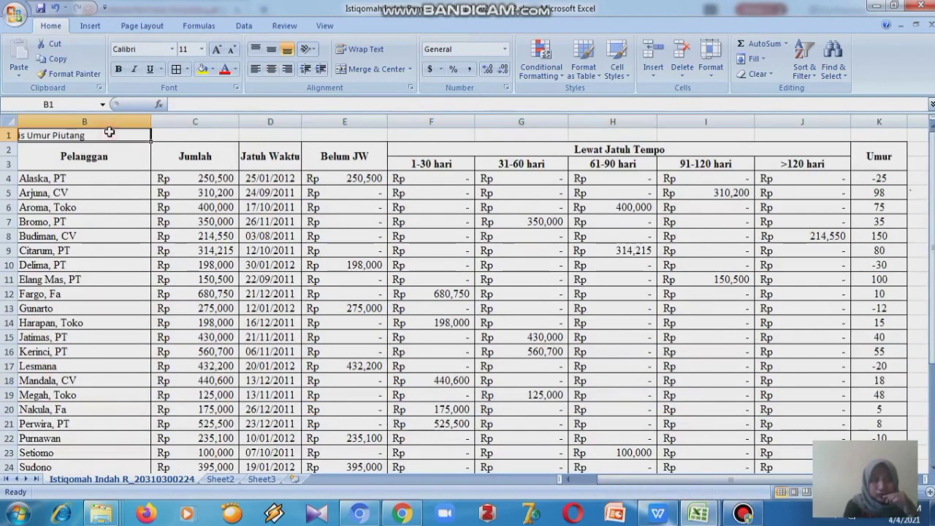
{"action": "left_click", "coordinate": [173, 49]}
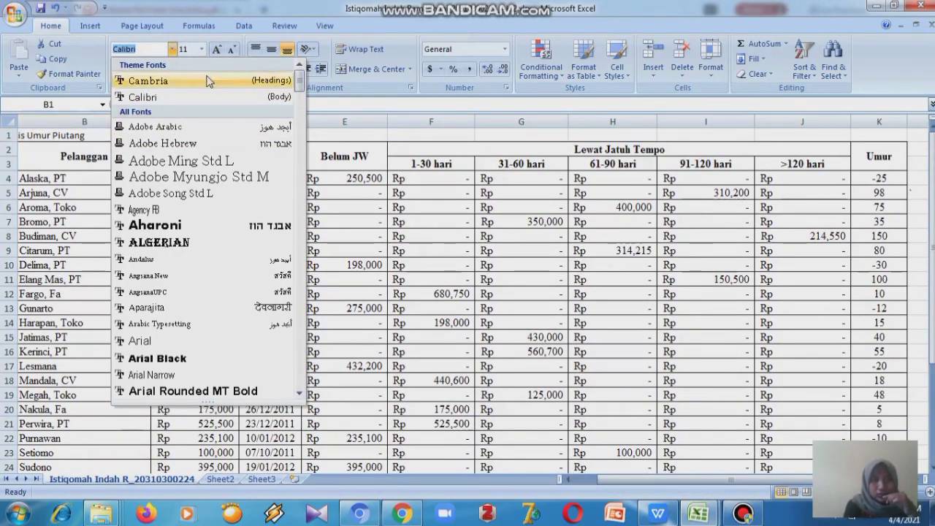
{"action": "type", "text": "Times New Rom"}
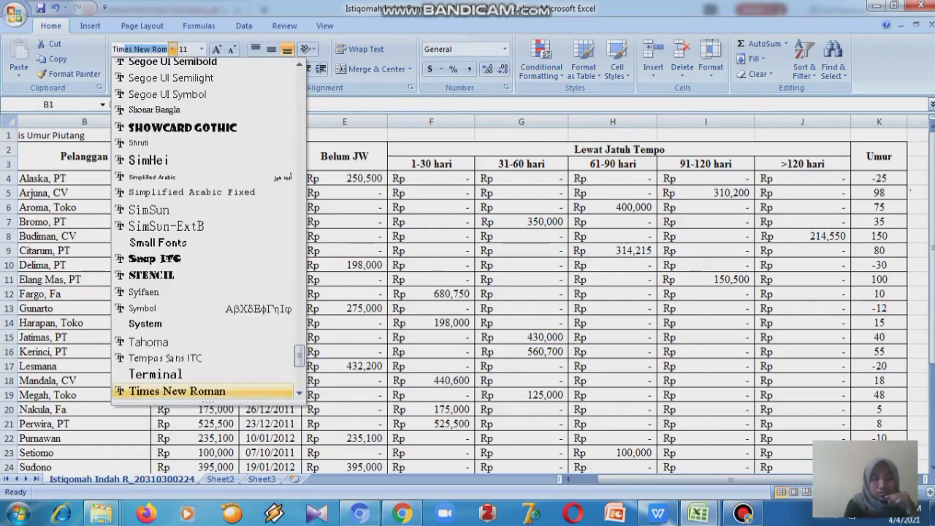
{"action": "key", "text": "Return"}
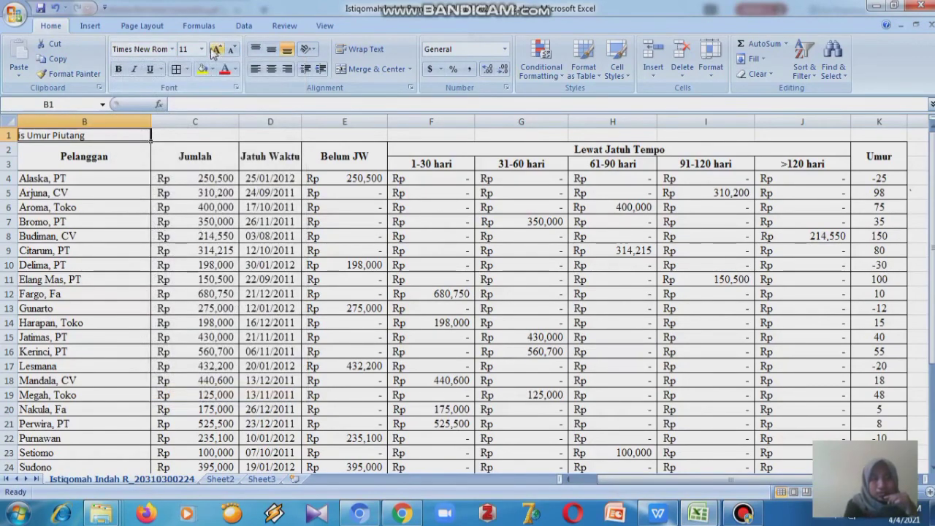
{"action": "left_click", "coordinate": [202, 49]}
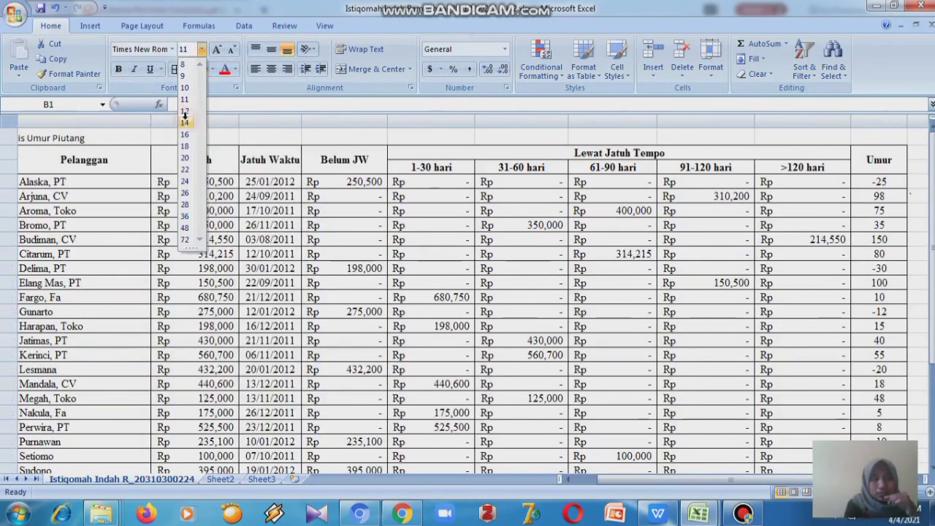
{"action": "left_click", "coordinate": [187, 122]}
- Enter the title "Analisis Umur Piutang" in cell B1
{"action": "double_click", "coordinate": [105, 135]}
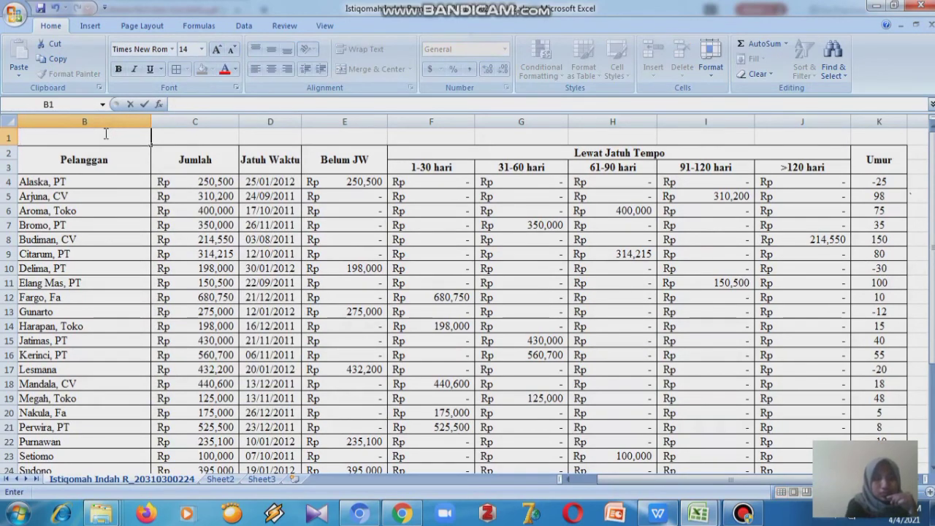
{"action": "type", "text": "Analisis"}
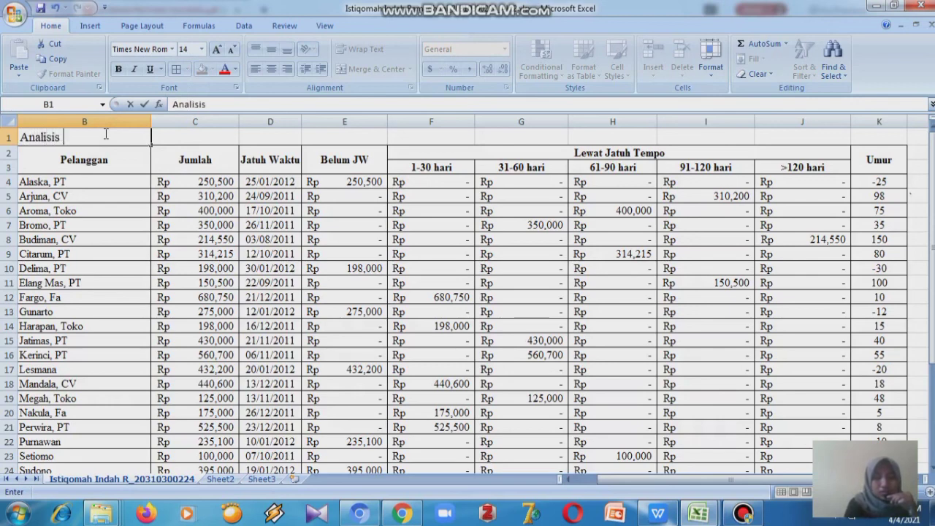
{"action": "type", "text": " Umur "}
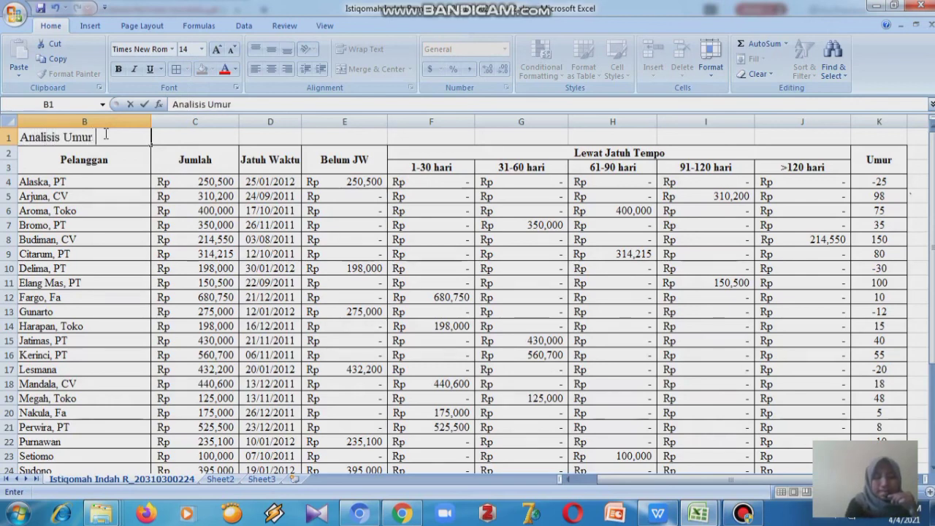
{"action": "type", "text": "Piutang"}
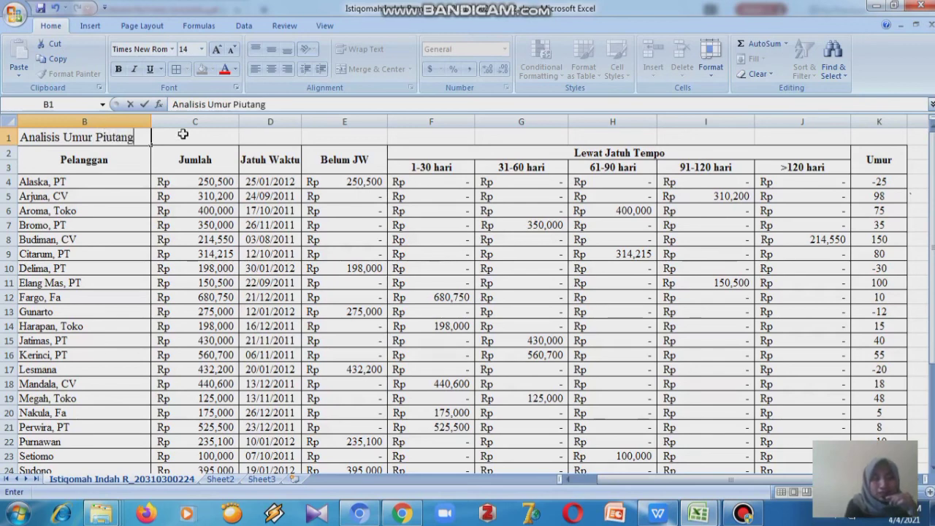
{"action": "left_click", "coordinate": [182, 133]}
- Merge the title across B1:K1 and center it
{"action": "left_click", "coordinate": [109, 136]}
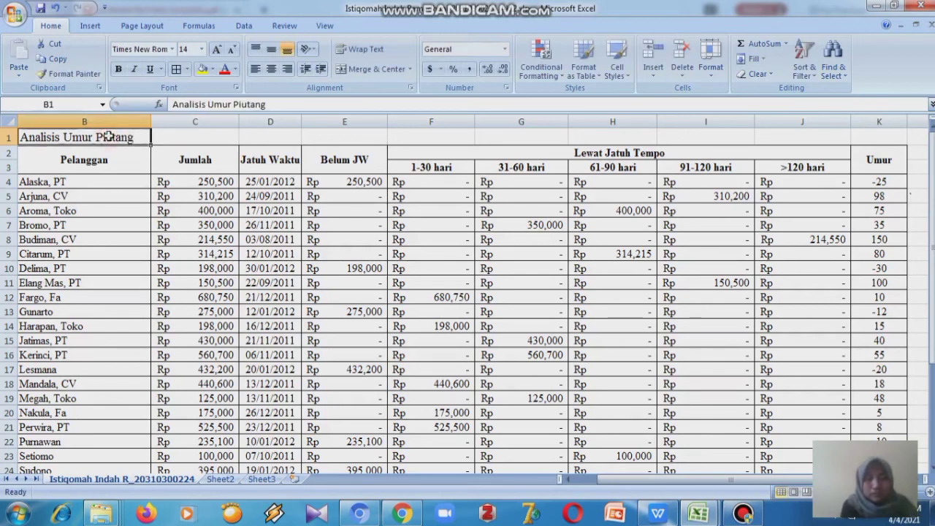
{"action": "key", "text": "shift+Right"}
{"action": "key", "text": "shift+Right"}
{"action": "key", "text": "shift+Right"}
{"action": "key", "text": "shift+Right"}
{"action": "key", "text": "shift+Right"}
{"action": "key", "text": "shift+Right"}
{"action": "key", "text": "shift+Right"}
{"action": "key", "text": "shift+Right"}
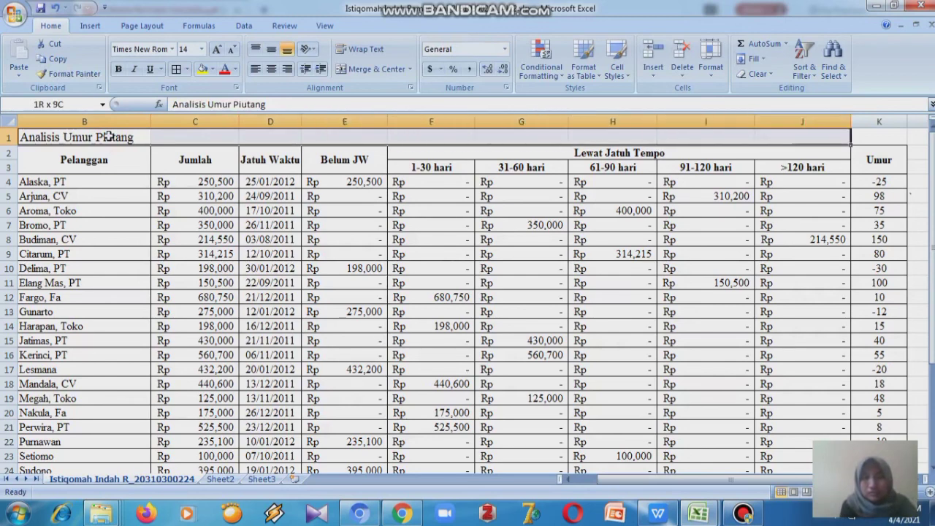
{"action": "key", "text": "shift+Right"}
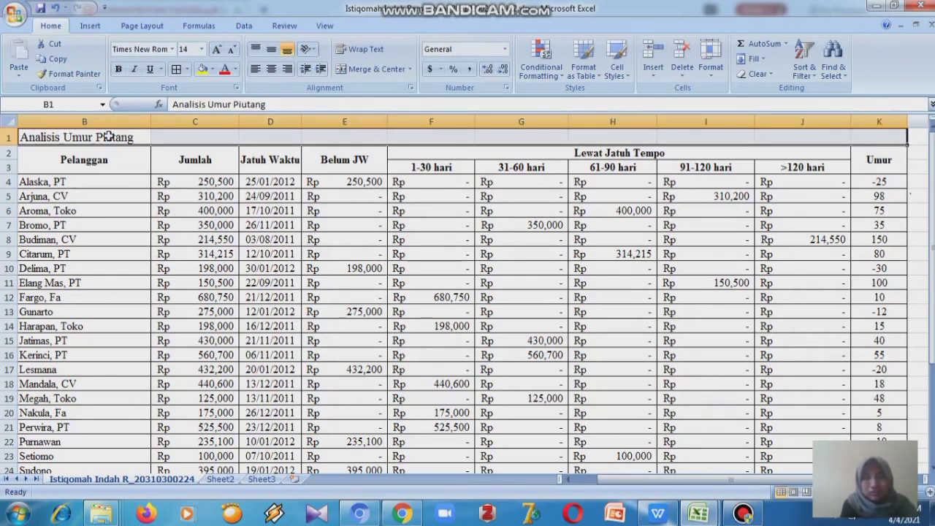
{"action": "left_click", "coordinate": [410, 69]}
{"action": "left_click", "coordinate": [396, 96]}
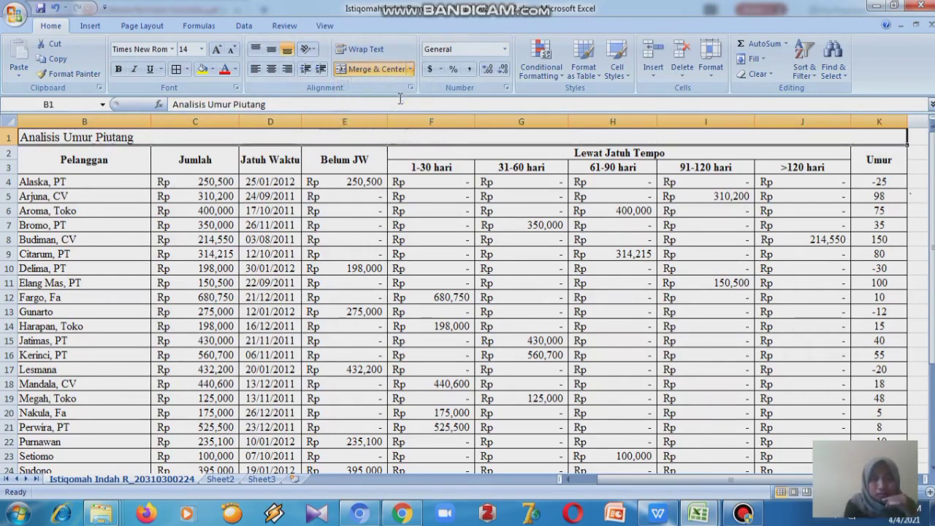
{"action": "left_click", "coordinate": [271, 68]}
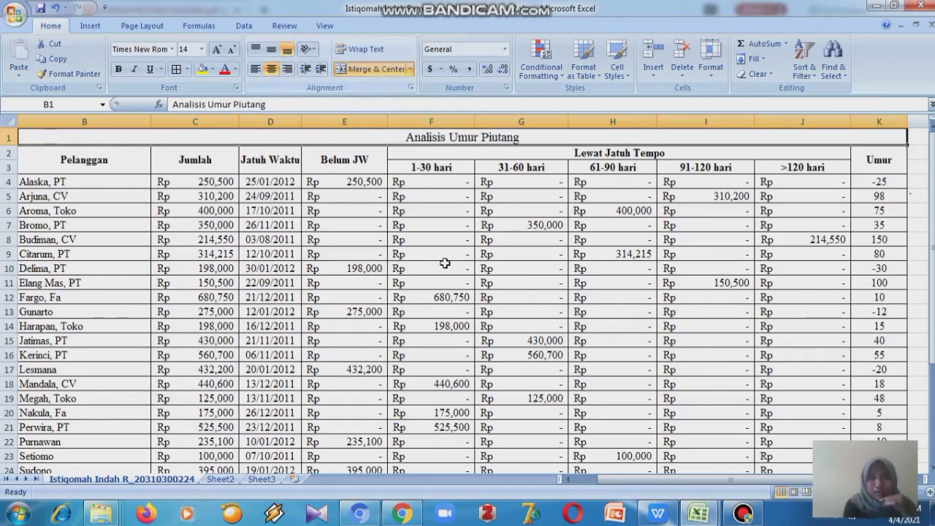
- Make the merged title in B1 bold
{"action": "left_click", "coordinate": [445, 265]}
{"action": "left_click", "coordinate": [453, 139]}
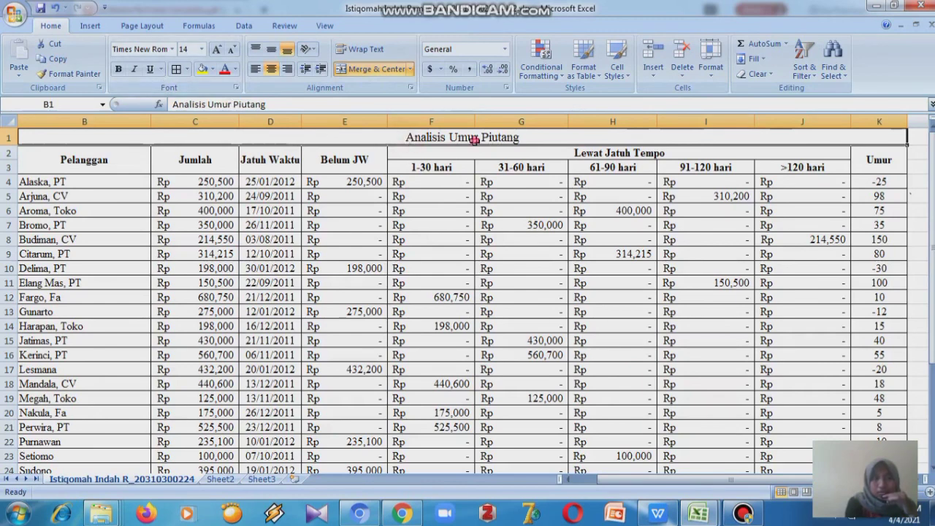
{"action": "left_click", "coordinate": [472, 167]}
{"action": "left_click", "coordinate": [471, 142]}
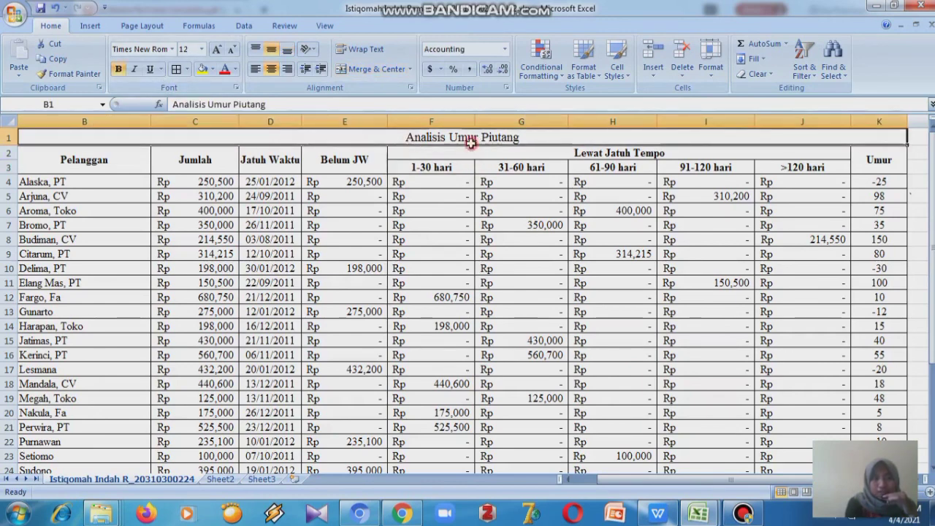
{"action": "left_click", "coordinate": [118, 68]}
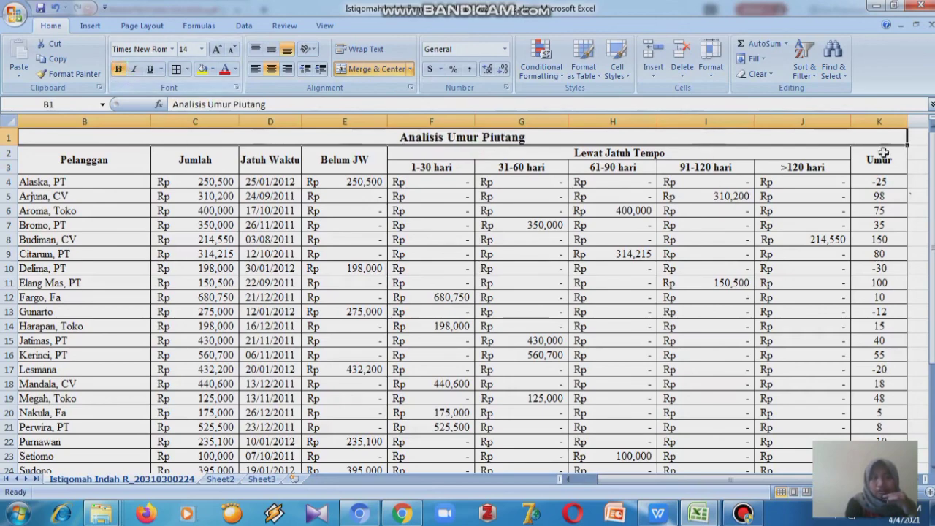
- Scroll across and down the worksheet to review the formatted table and the Umur column
{"action": "mouse_move", "coordinate": [933, 369]}
{"action": "left_mouse_down"}
{"action": "mouse_move", "coordinate": [933, 421]}
{"action": "mouse_move", "coordinate": [933, 377]}
{"action": "left_mouse_up"}
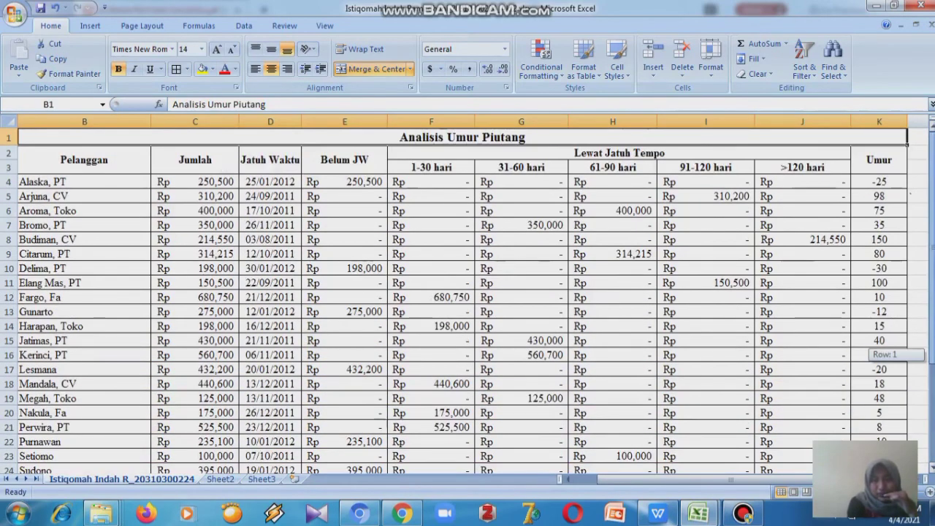
{"action": "left_click", "coordinate": [916, 196]}
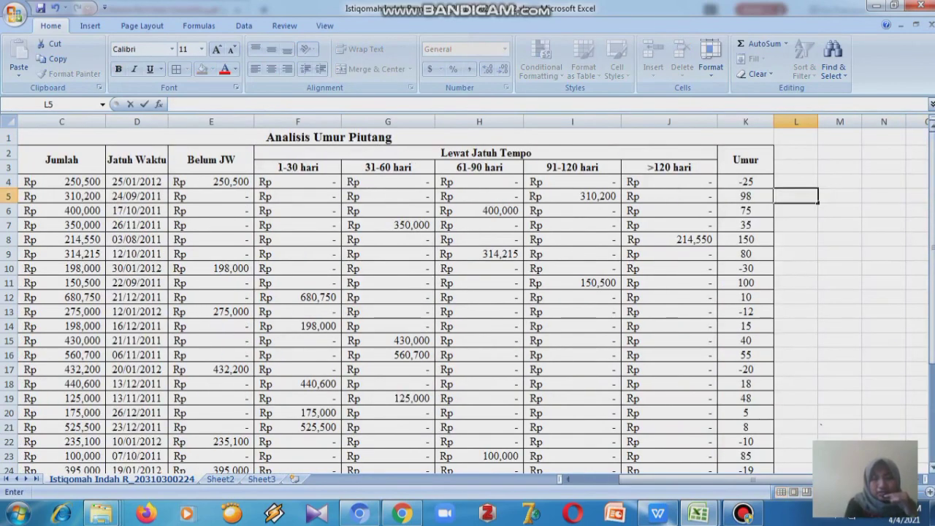
{"action": "left_click", "coordinate": [896, 249]}
{"action": "left_click_drag", "start_coordinate": [934, 268], "coordinate": [934, 301]}
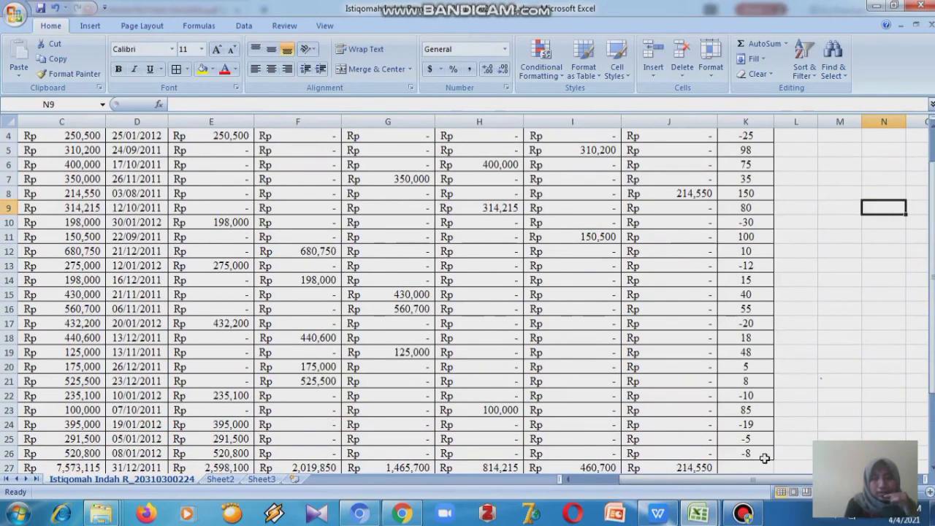
{"action": "left_click_drag", "start_coordinate": [762, 479], "coordinate": [687, 481]}
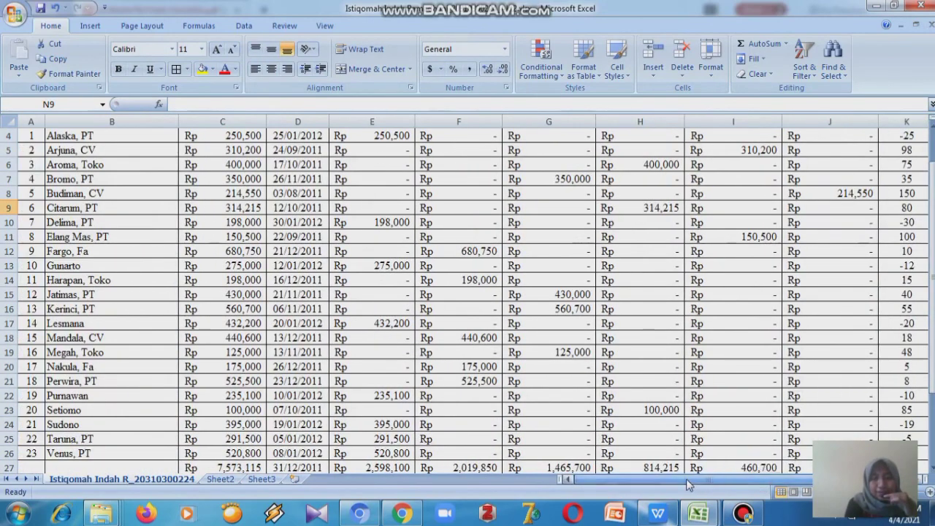
{"action": "left_click_drag", "start_coordinate": [933, 324], "coordinate": [933, 292]}
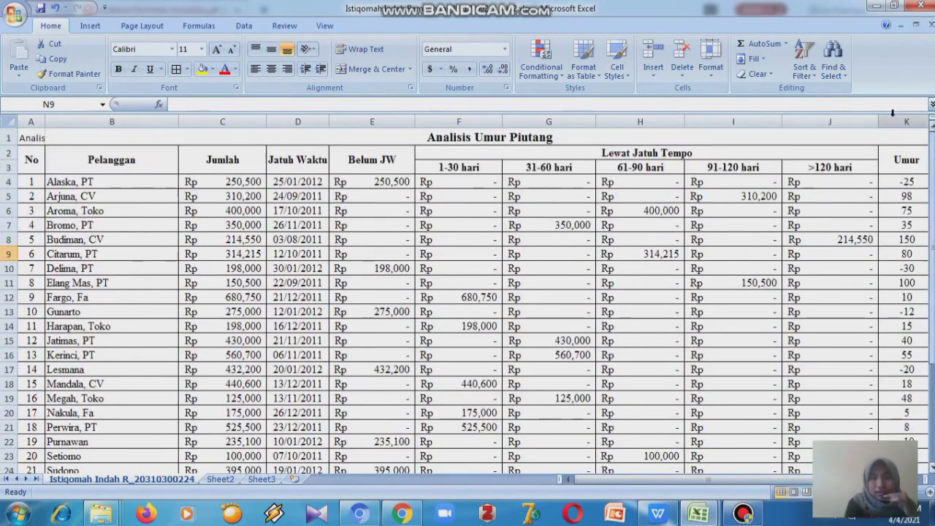
{"action": "left_click_drag", "start_coordinate": [933, 226], "coordinate": [933, 225]}
{"action": "left_click_drag", "start_coordinate": [904, 125], "coordinate": [903, 126]}
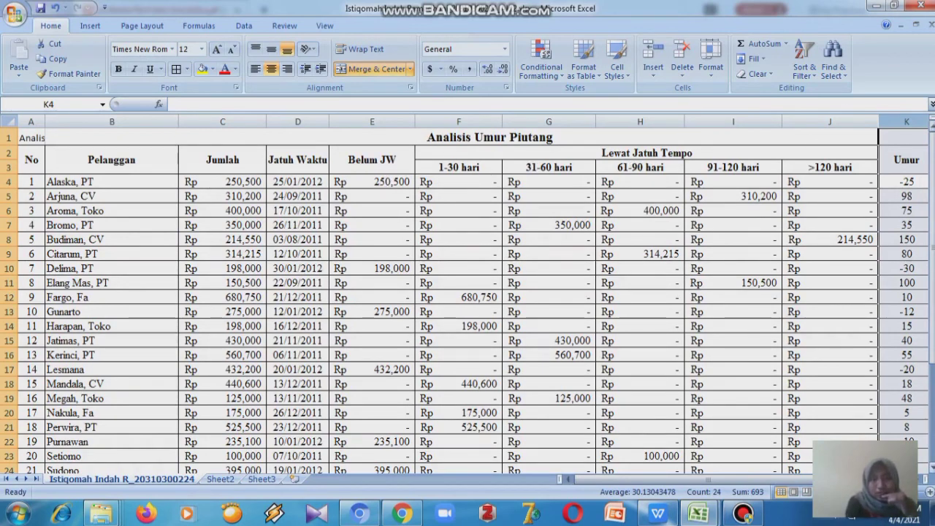
{"action": "left_click_drag", "start_coordinate": [932, 169], "coordinate": [933, 178]}
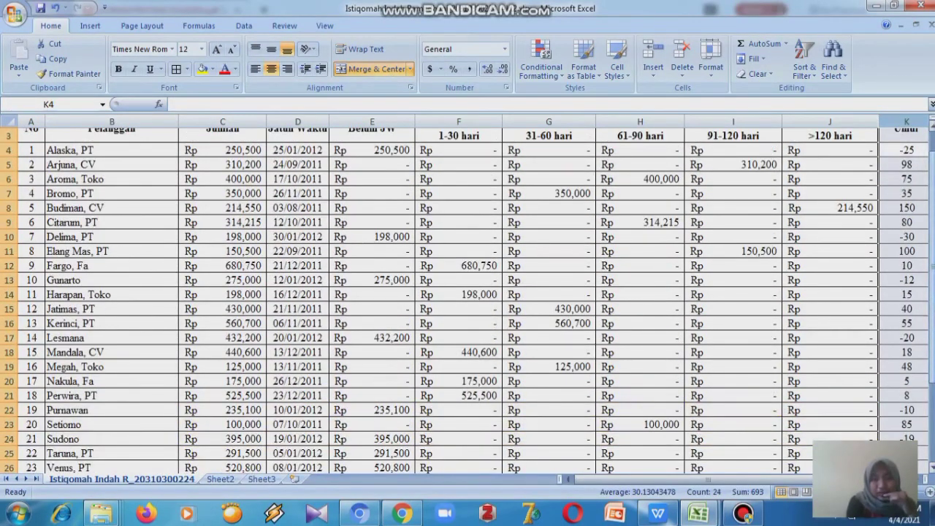
{"action": "left_click_drag", "start_coordinate": [933, 223], "coordinate": [932, 208]}
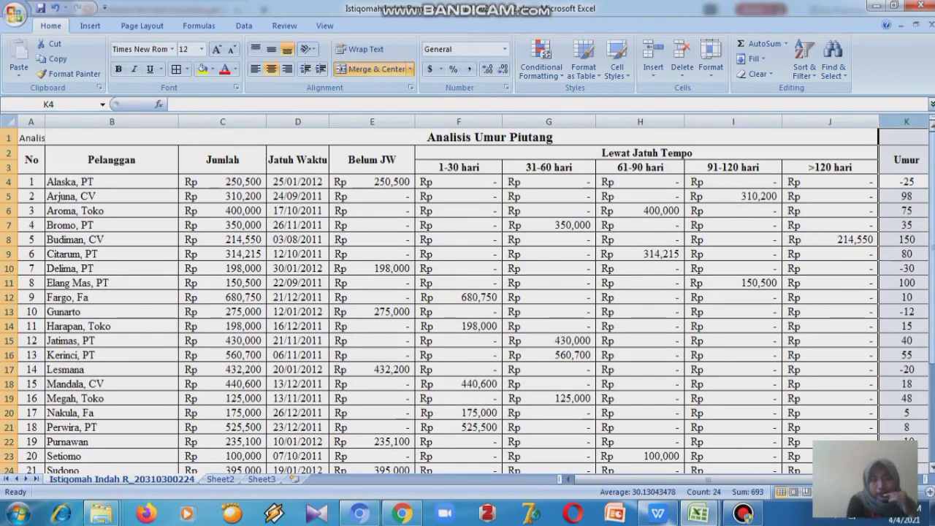
{"action": "left_click_drag", "start_coordinate": [933, 208], "coordinate": [933, 237]}
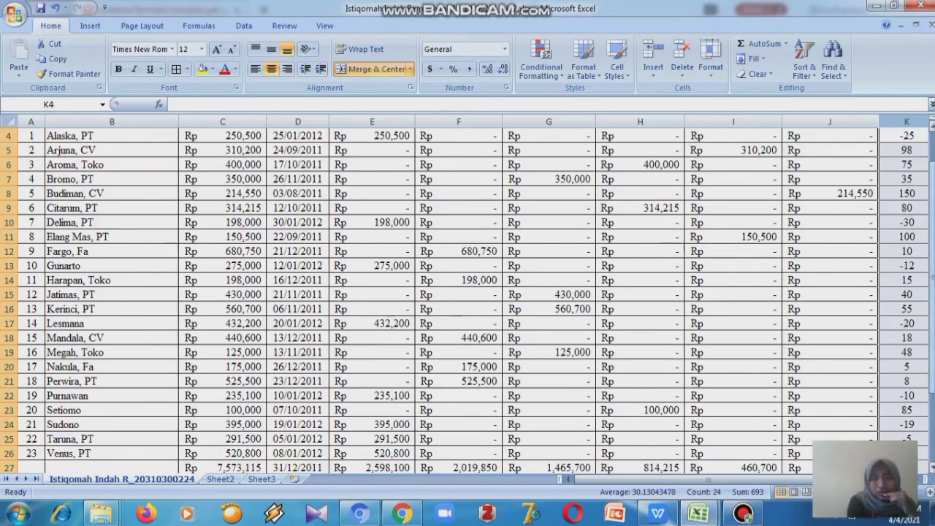
{"action": "left_click_drag", "start_coordinate": [932, 288], "coordinate": [932, 281]}
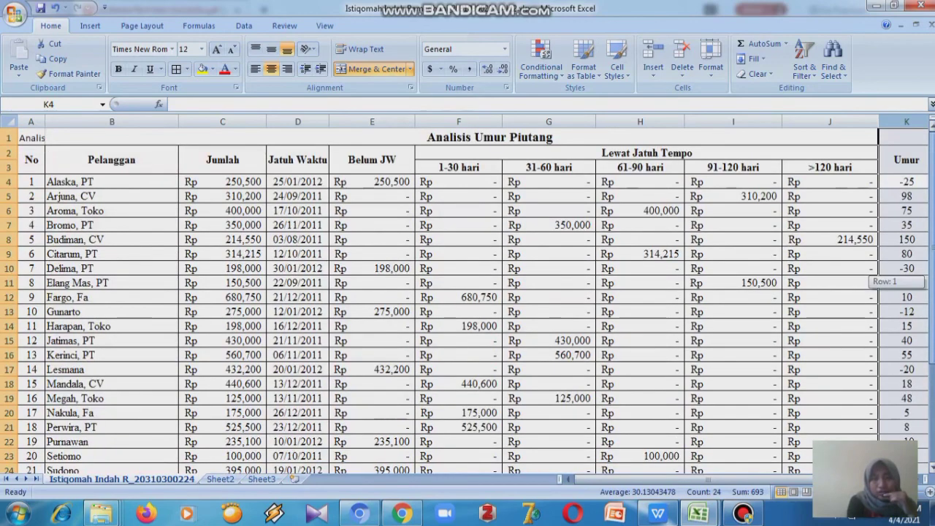
{"action": "left_click_drag", "start_coordinate": [932, 161], "coordinate": [933, 187]}
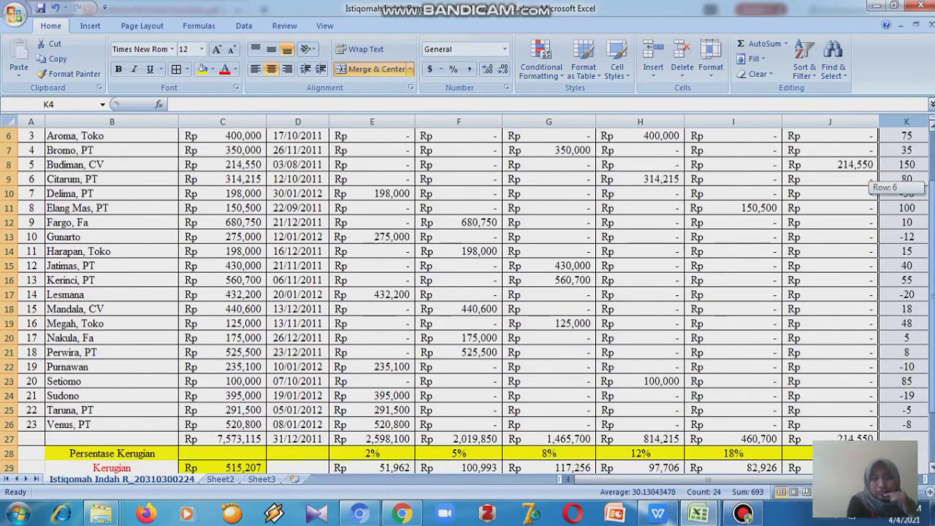